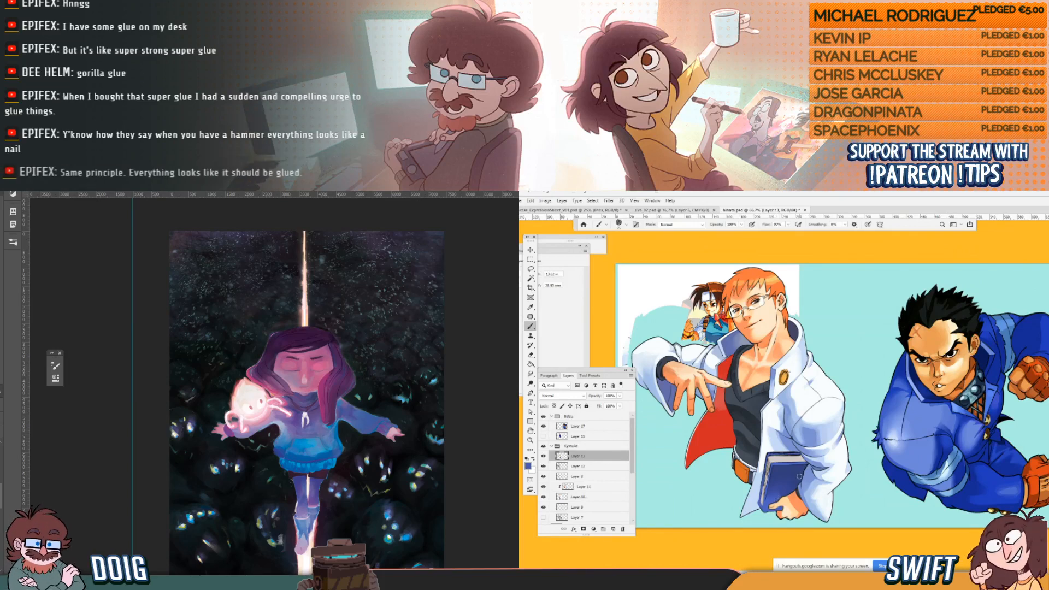
# Sample a colour at the lower spine of the blue book and touch up the book's edge with it.
pyautogui.press('alt')
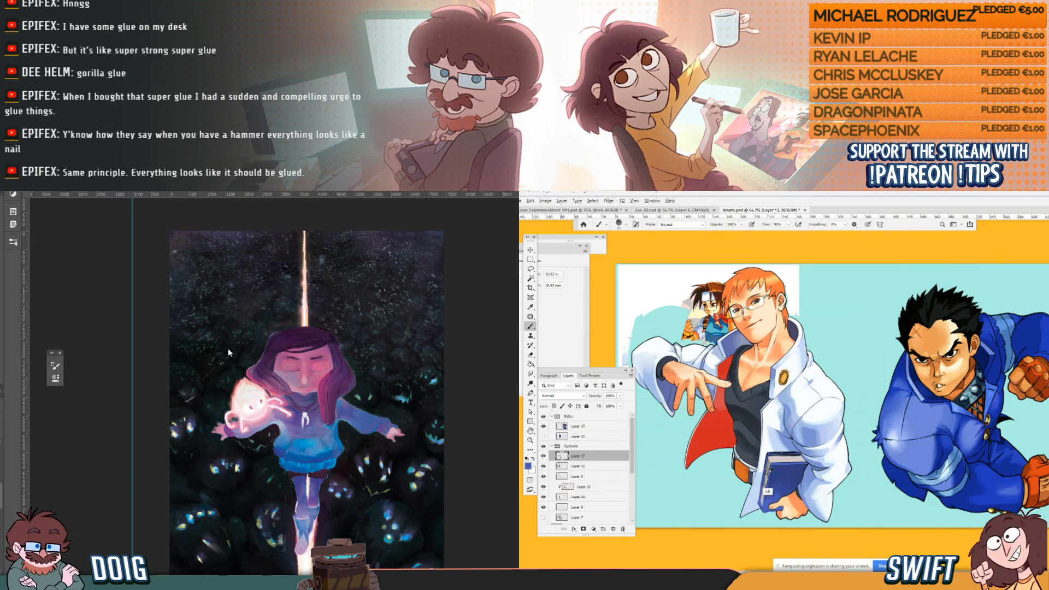
pyautogui.keyDown('alt'); pyautogui.click(762, 508); pyautogui.keyUp('alt')
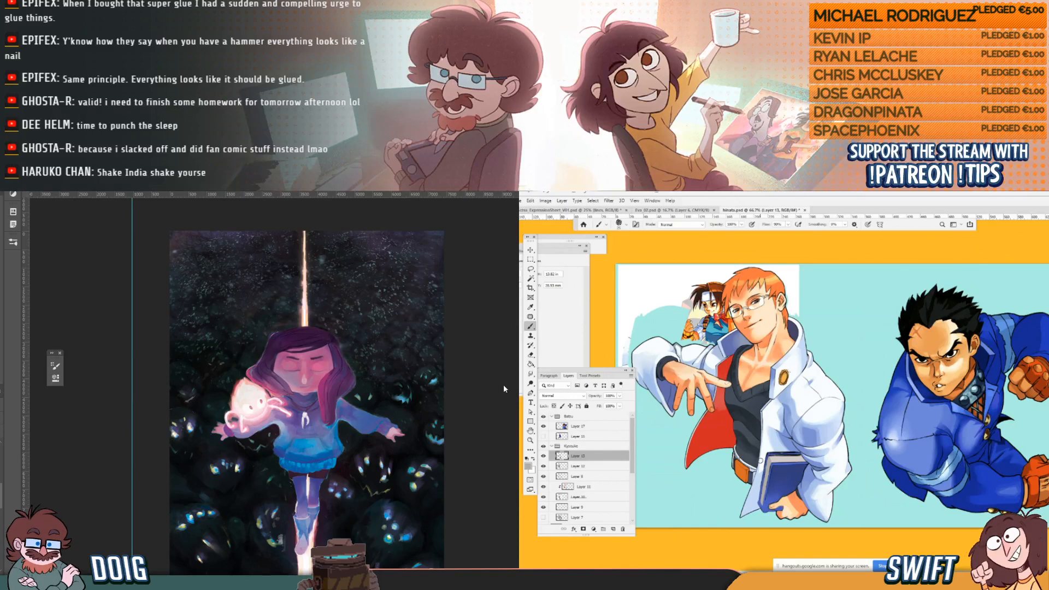
# Compare the upper background of the girl painting with and without the latest purple tint.
pyautogui.moveTo(353, 417); pyautogui.dragTo(331, 422)
pyautogui.scroll(3, 331, 421)
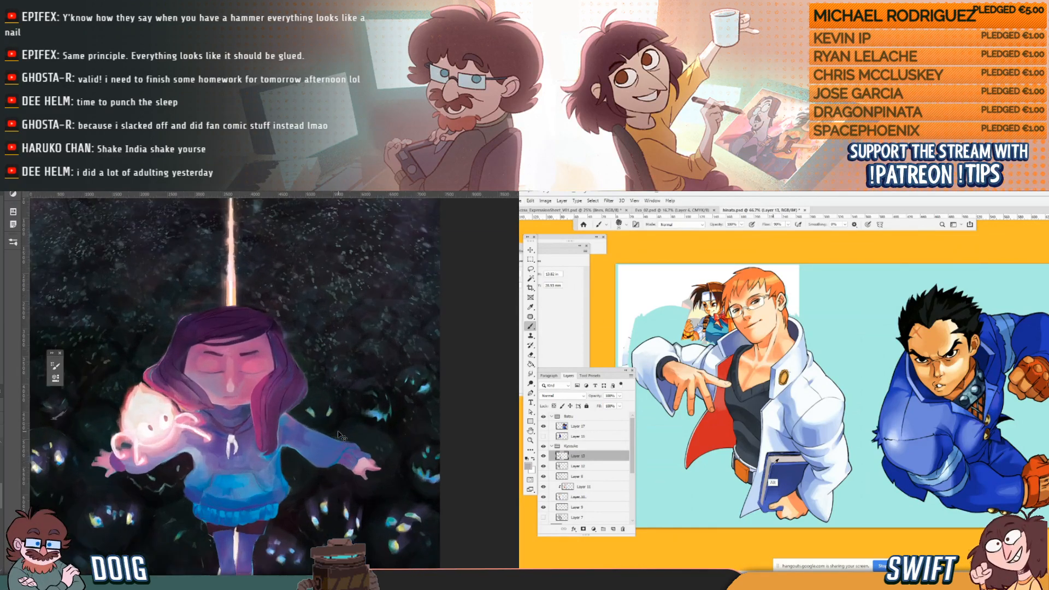
pyautogui.moveTo(305, 327); pyautogui.dragTo(372, 379)
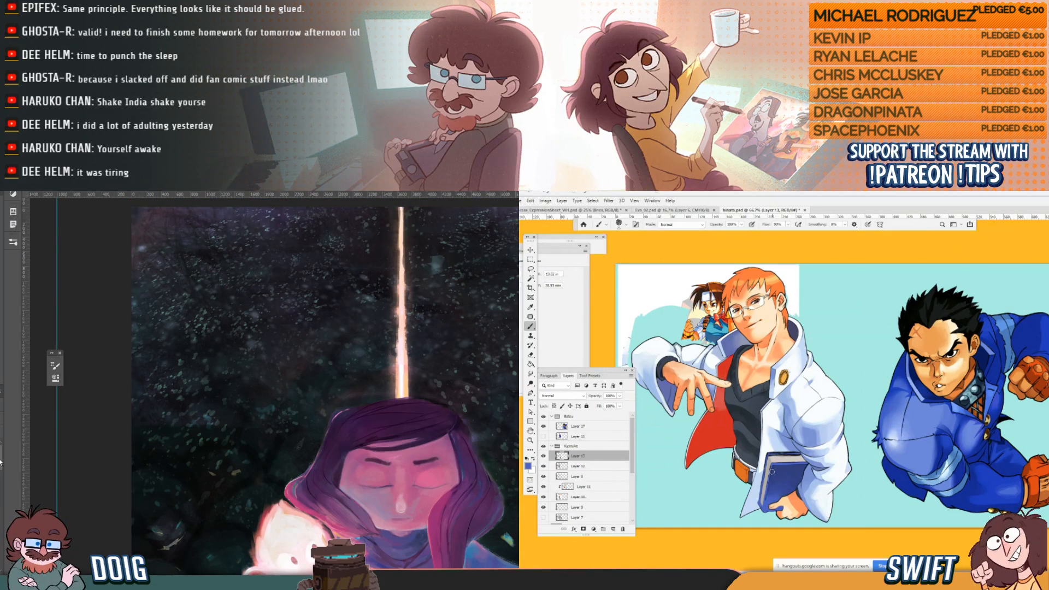
pyautogui.hotkey('ctrl', 'z')
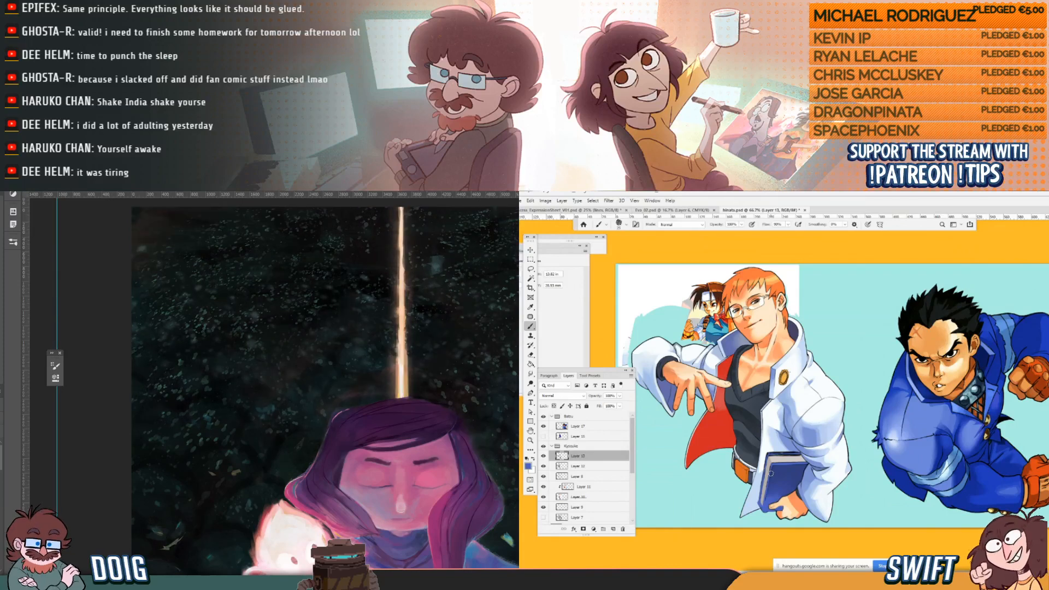
pyautogui.hotkey('ctrl', 'shift', 'z')
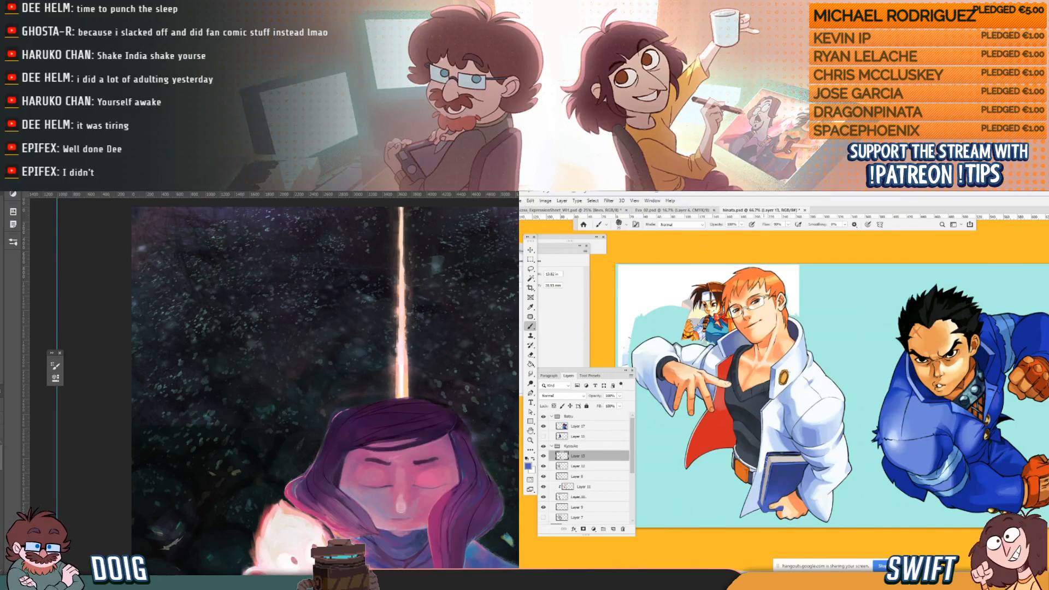
# Refine the shading of the blue book's spine and cover with colours sampled from the book itself.
pyautogui.keyDown('alt'); pyautogui.click(761, 481); pyautogui.keyUp('alt')
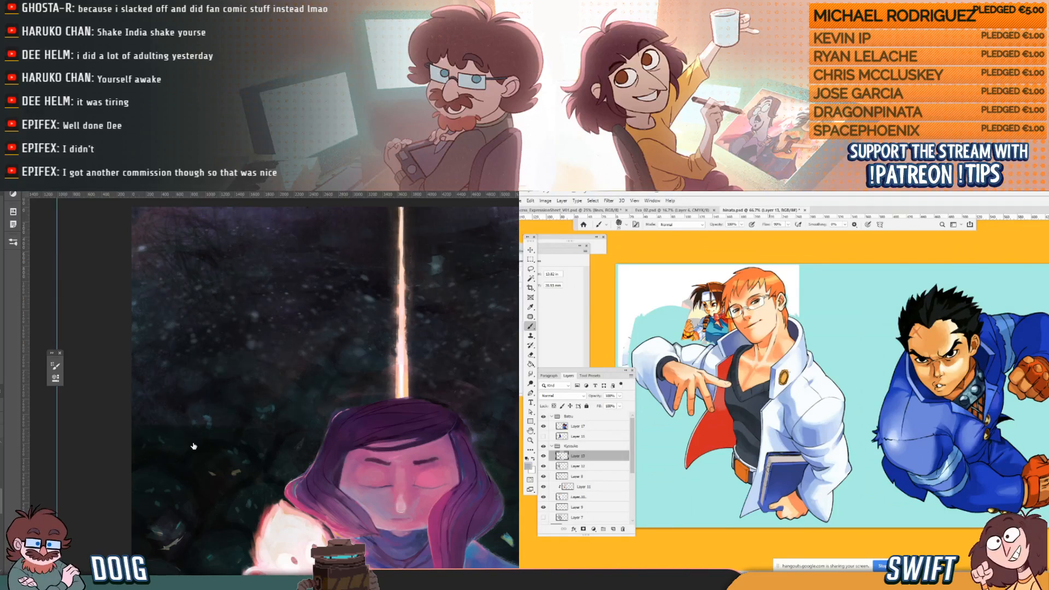
pyautogui.scroll(-1, 269, 391)
pyautogui.scroll(-3, 270, 391)
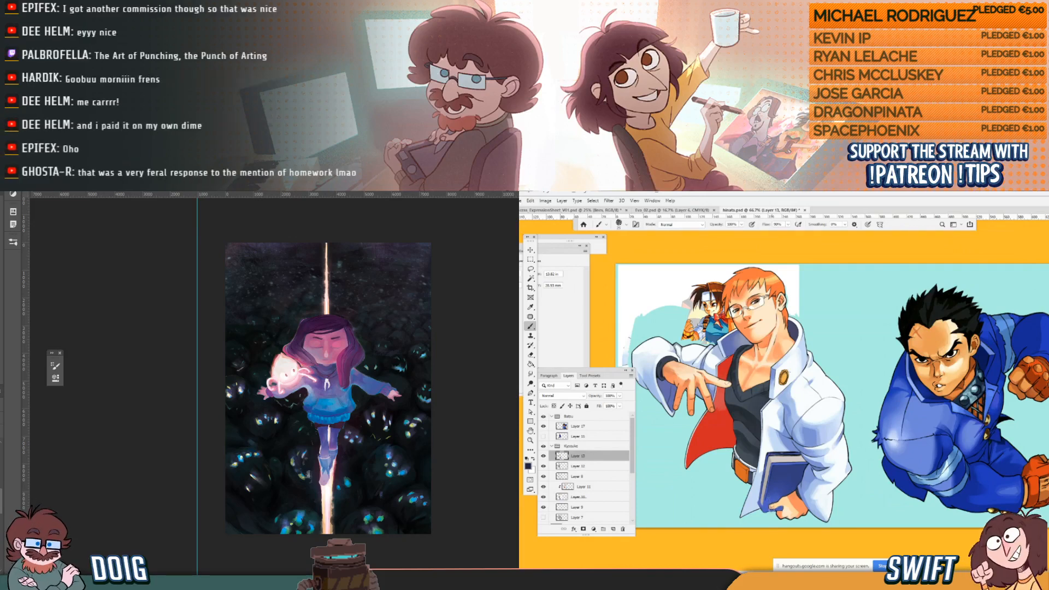
pyautogui.keyDown('alt'); pyautogui.click(770, 499); pyautogui.keyUp('alt')
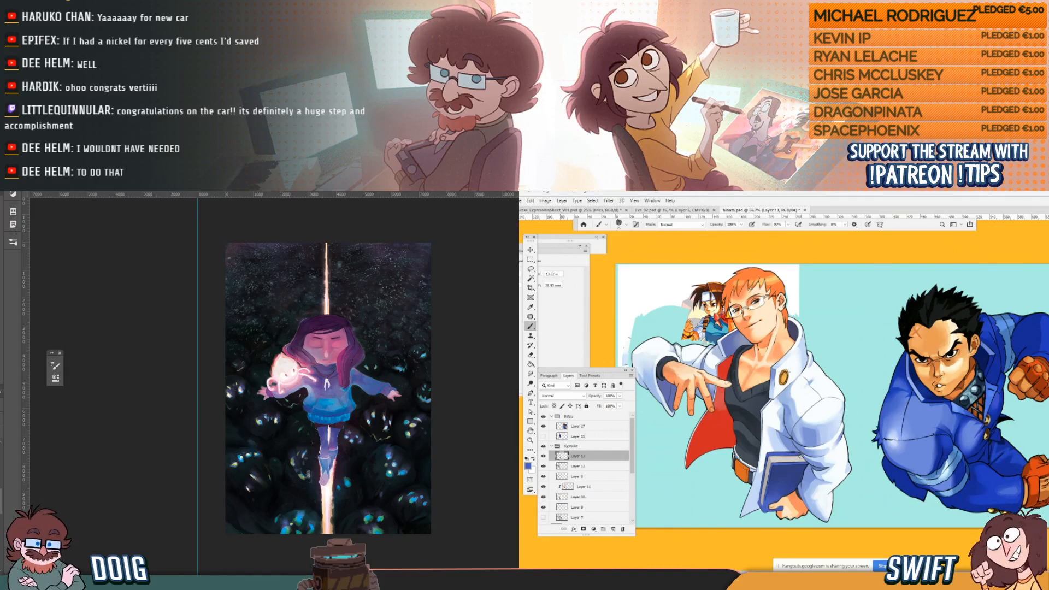
pyautogui.hotkey('ctrl', '+')
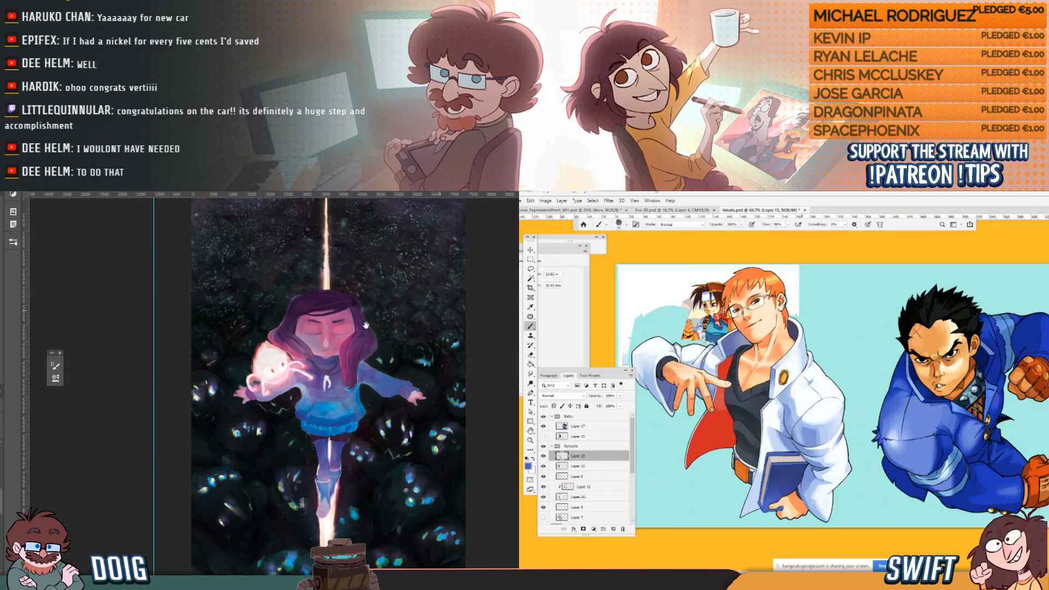
pyautogui.moveTo(367, 325); pyautogui.dragTo(345, 386)
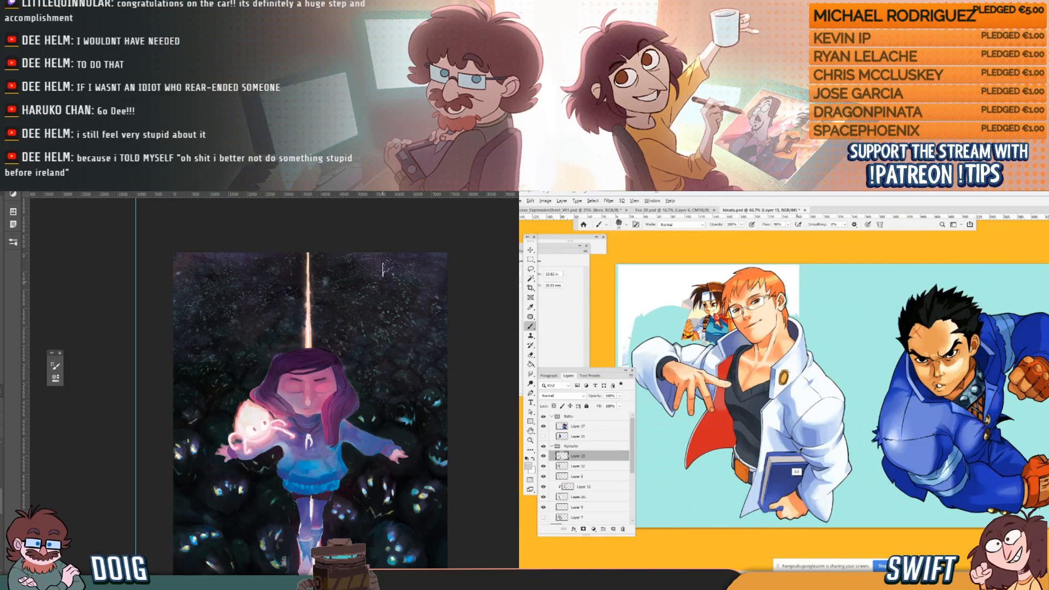
pyautogui.keyDown('alt'); pyautogui.click(799, 451); pyautogui.keyUp('alt')
pyautogui.moveTo(394, 290); pyautogui.dragTo(384, 282)
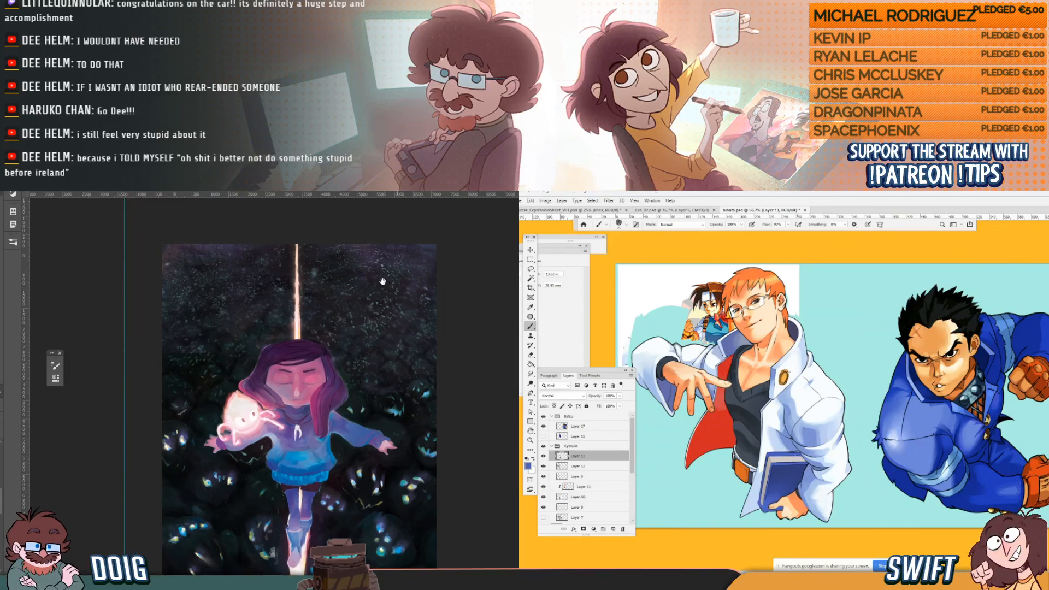
pyautogui.moveTo(383, 281); pyautogui.dragTo(379, 298)
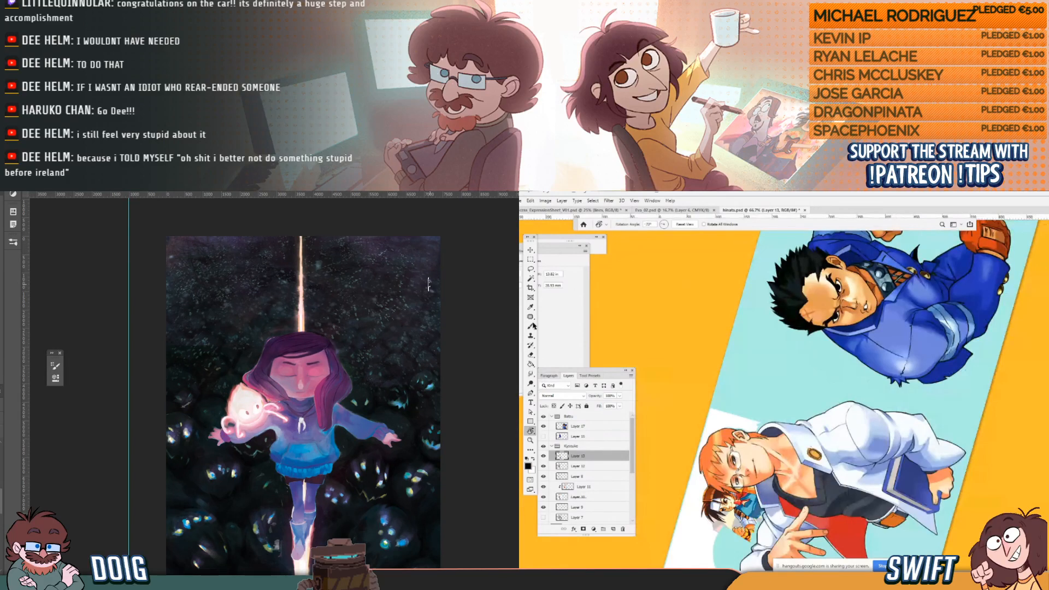
# Switch to the Brush and touch up the book's edge in the rotated view, using light and dark colours sampled around it.
pyautogui.click(531, 326)
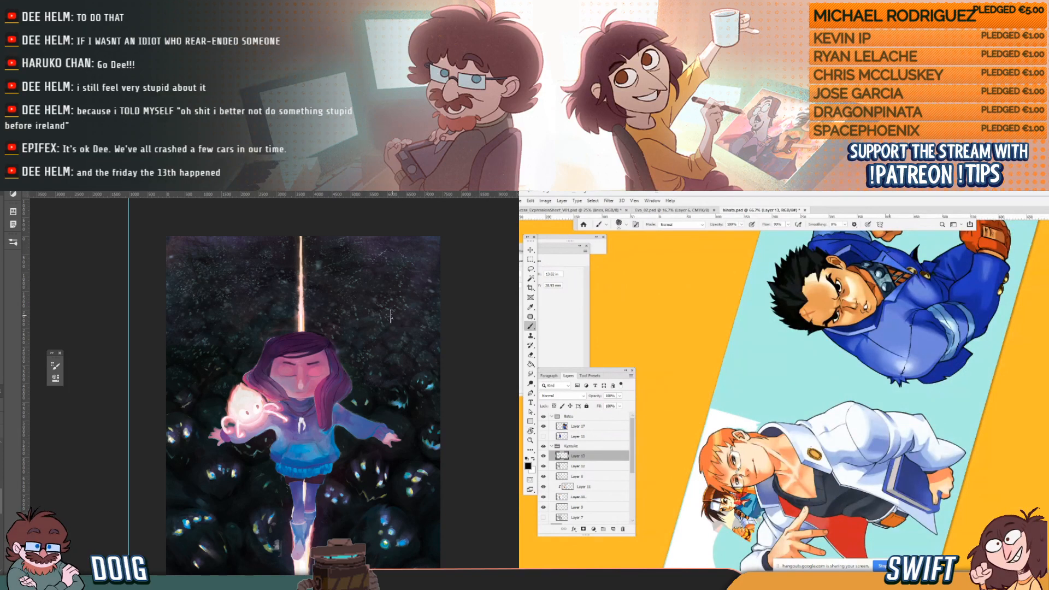
pyautogui.moveTo(391, 315); pyautogui.dragTo(398, 306)
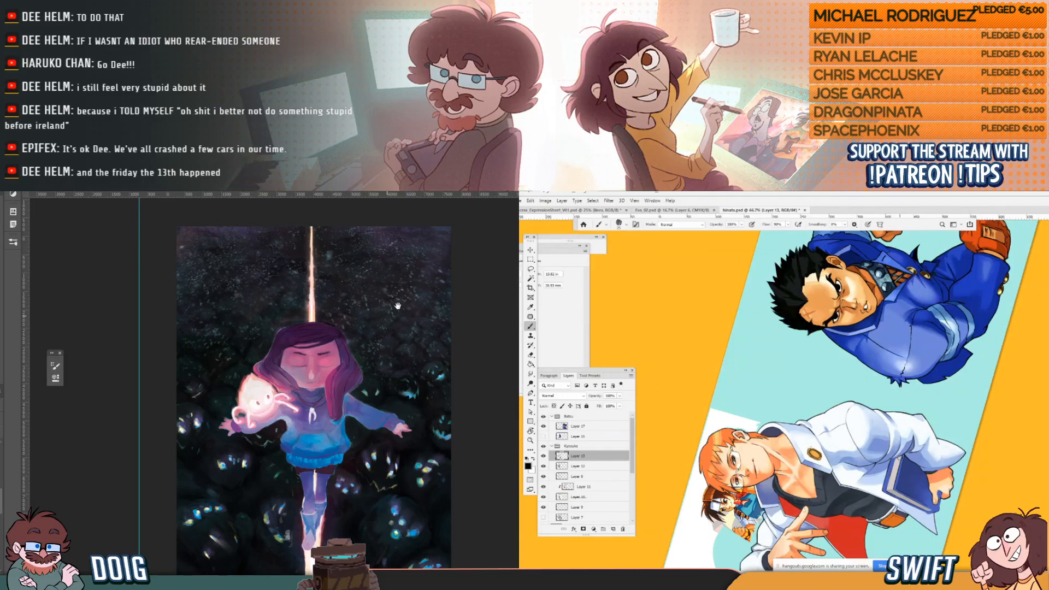
pyautogui.moveTo(398, 306); pyautogui.dragTo(420, 307)
pyautogui.moveTo(268, 272); pyautogui.dragTo(250, 283)
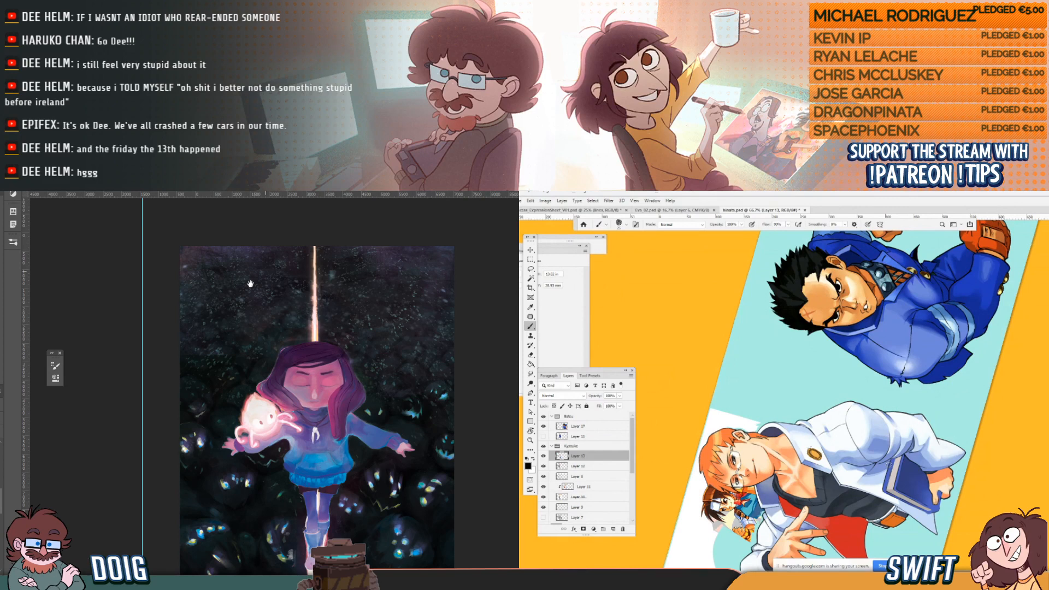
pyautogui.moveTo(251, 284); pyautogui.dragTo(257, 271)
pyautogui.keyDown('alt'); pyautogui.click(884, 477); pyautogui.keyUp('alt')
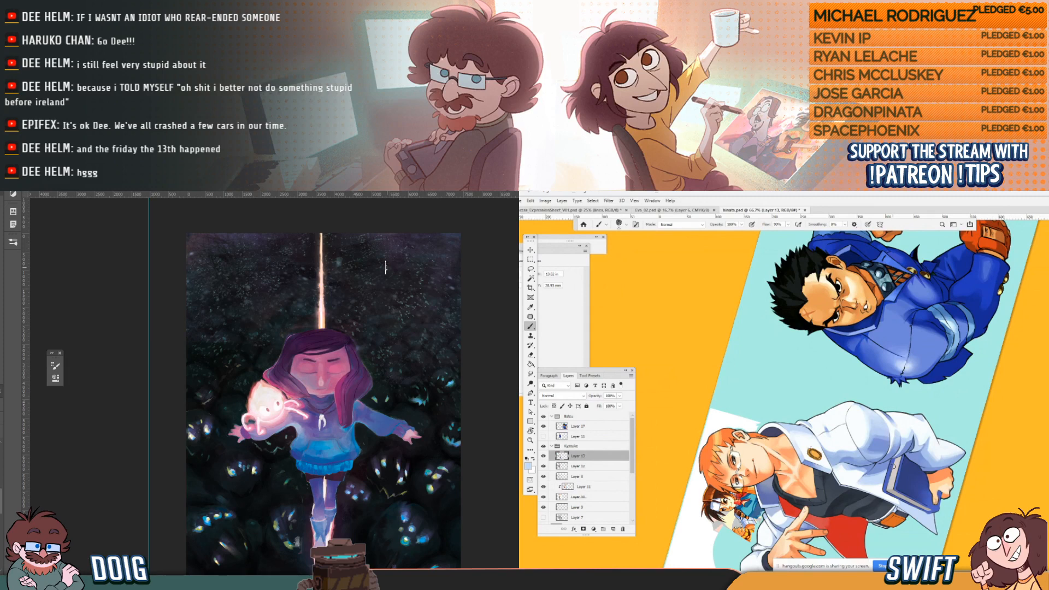
pyautogui.moveTo(311, 265); pyautogui.dragTo(338, 293)
pyautogui.keyDown('alt'); pyautogui.click(892, 457); pyautogui.keyUp('alt')
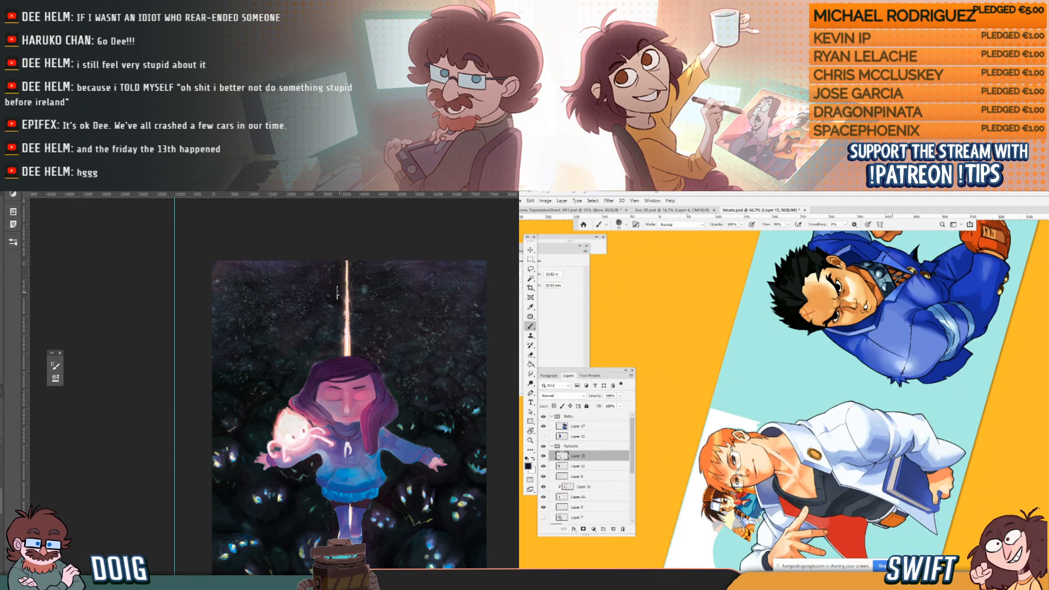
pyautogui.keyDown('alt'); pyautogui.click(886, 483); pyautogui.keyUp('alt')
pyautogui.moveTo(338, 293); pyautogui.dragTo(327, 251)
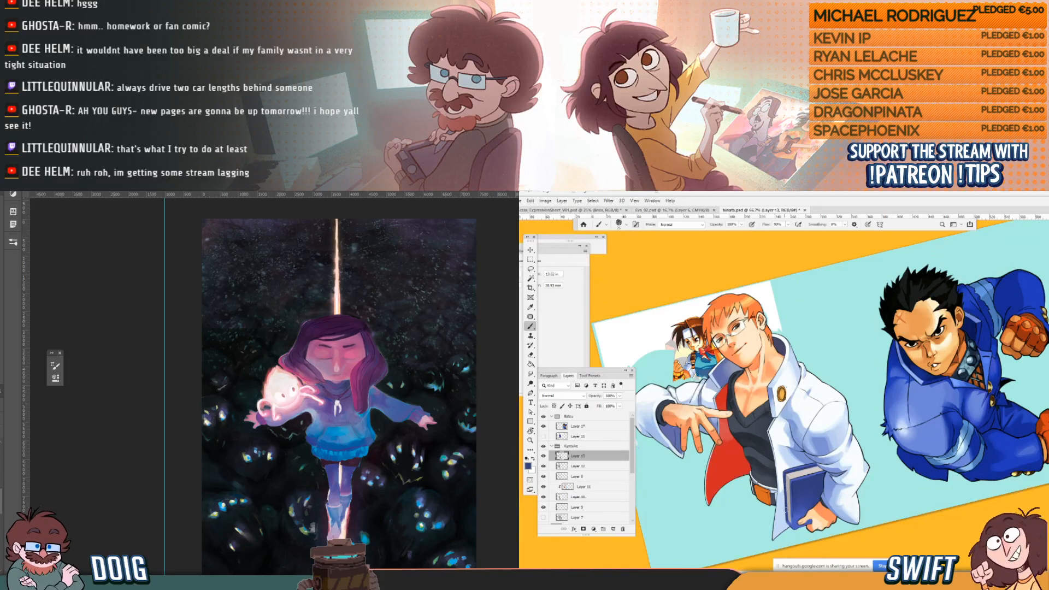
# Brush along the book's spine, resampling colours from its upper and lower ends between strokes.
pyautogui.moveTo(791, 491); pyautogui.dragTo(790, 520)
pyautogui.keyDown('alt'); pyautogui.click(784, 535); pyautogui.keyUp('alt')
pyautogui.moveTo(785, 521); pyautogui.dragTo(783, 497)
pyautogui.keyDown('alt'); pyautogui.click(786, 489); pyautogui.keyUp('alt')
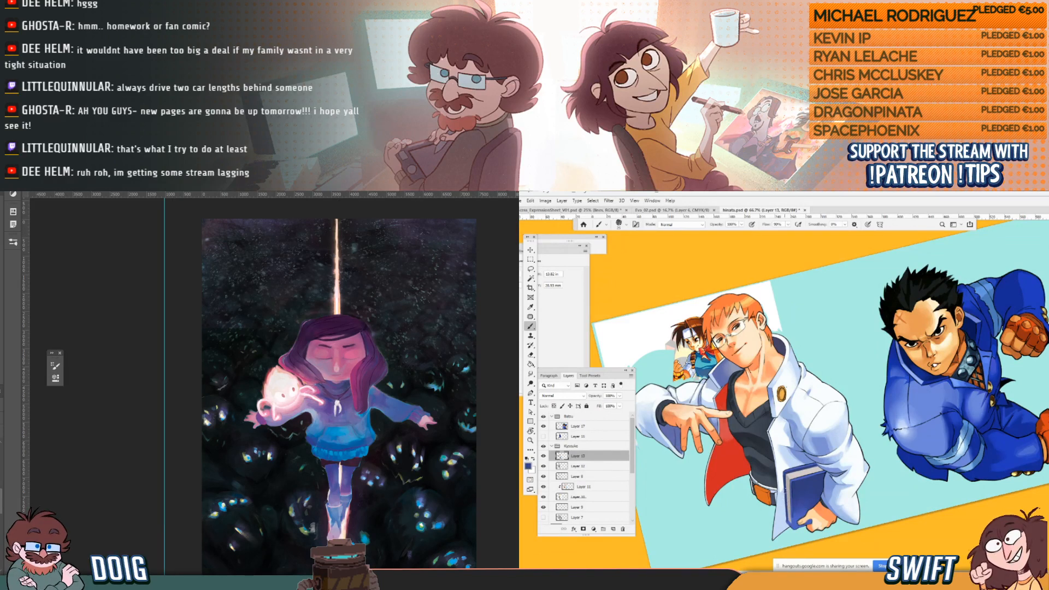
pyautogui.keyDown('alt'); pyautogui.click(784, 523); pyautogui.keyUp('alt')
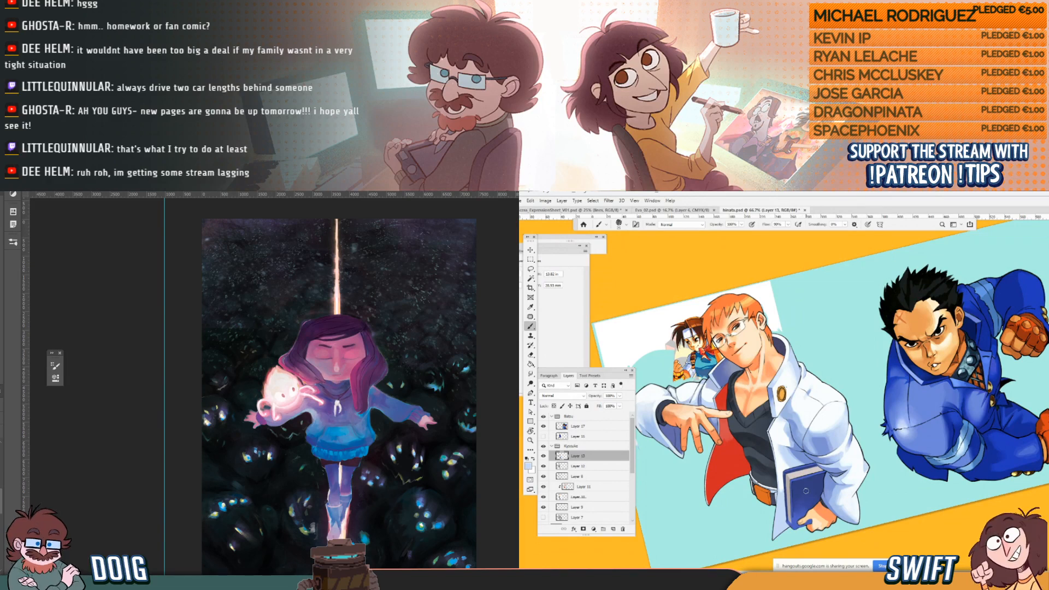
# Restore the default black foreground and touch up the book's outline with colours sampled at its bottom and top.
pyautogui.click(526, 460)
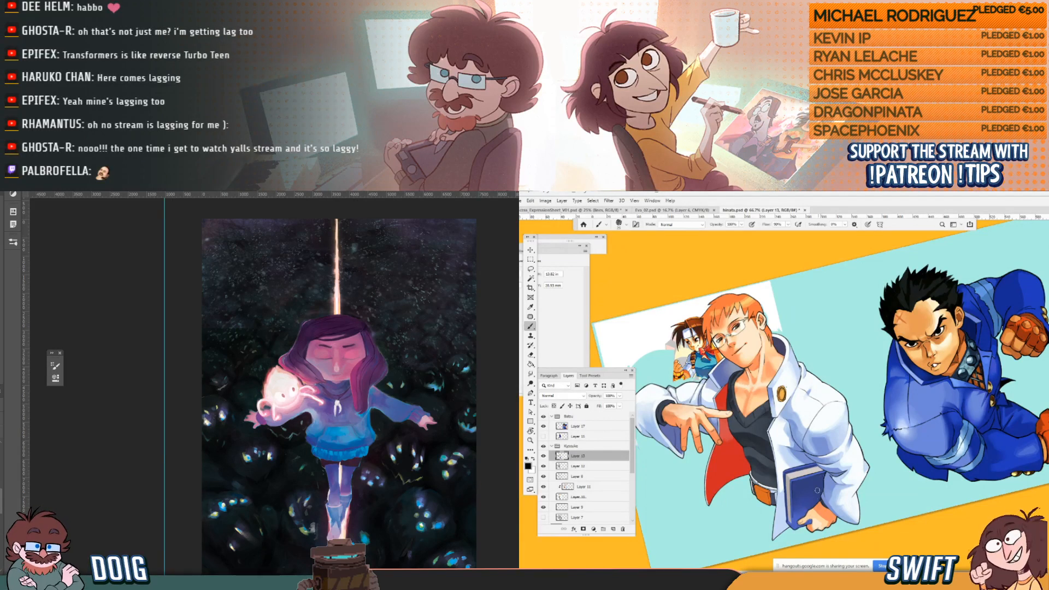
pyautogui.press('ctrl')
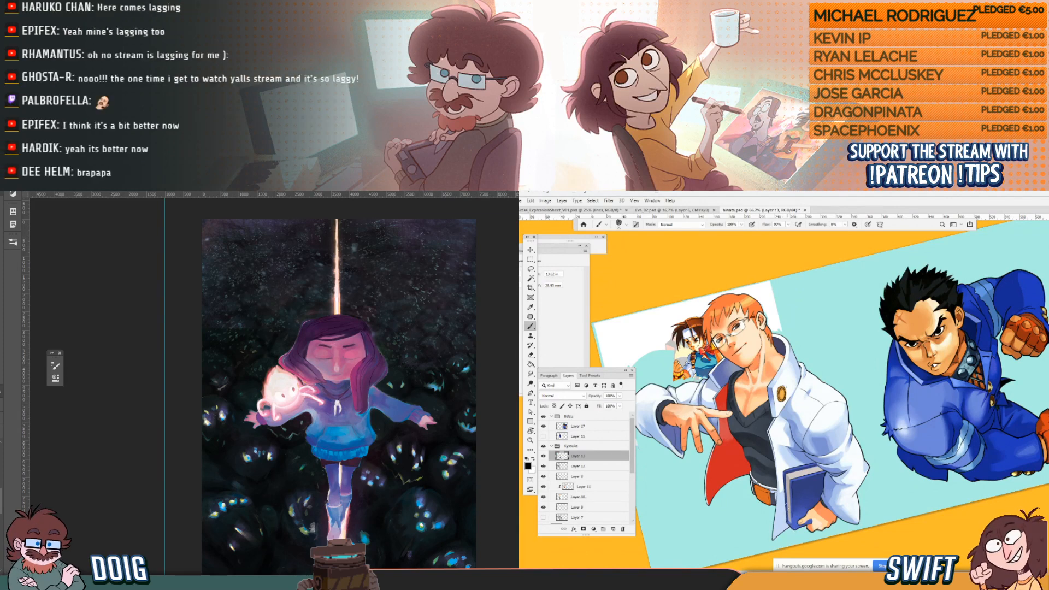
pyautogui.keyDown('alt'); pyautogui.click(793, 526); pyautogui.keyUp('alt')
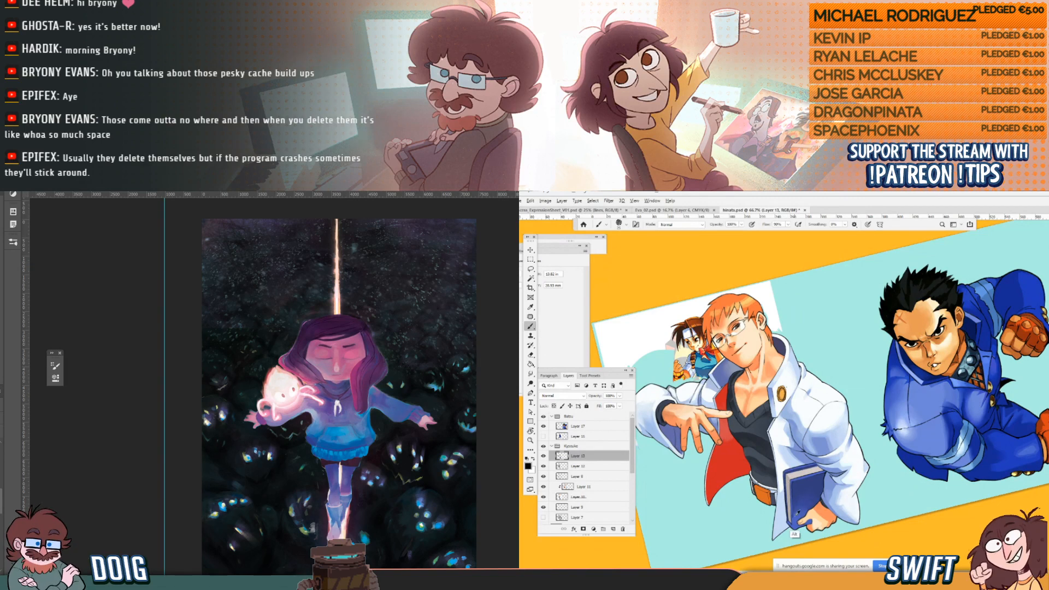
pyautogui.keyDown('alt'); pyautogui.click(795, 473); pyautogui.keyUp('alt')
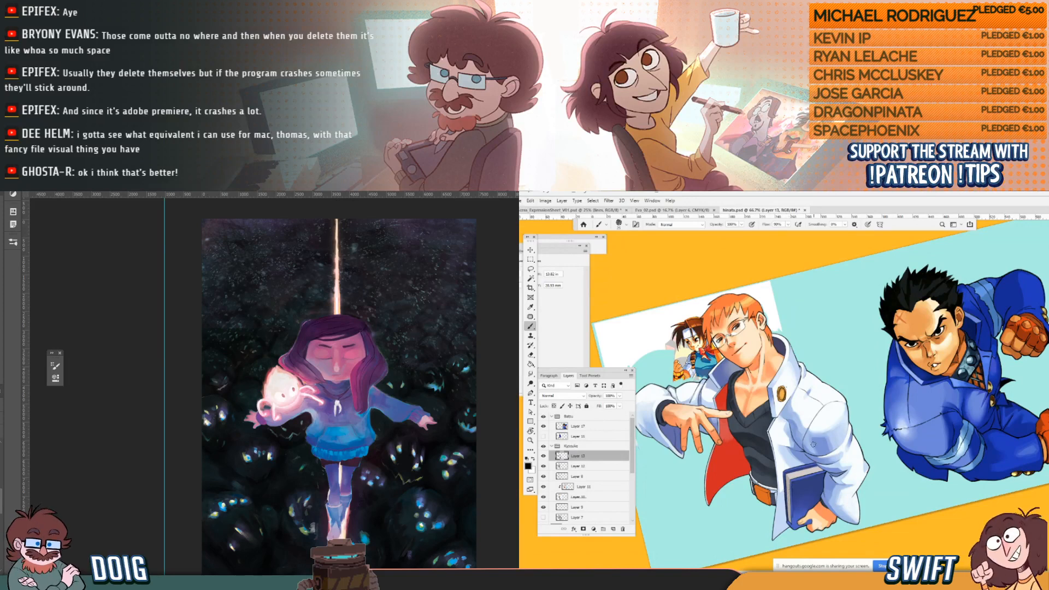
pyautogui.keyDown('alt'); pyautogui.click(787, 501); pyautogui.keyUp('alt')
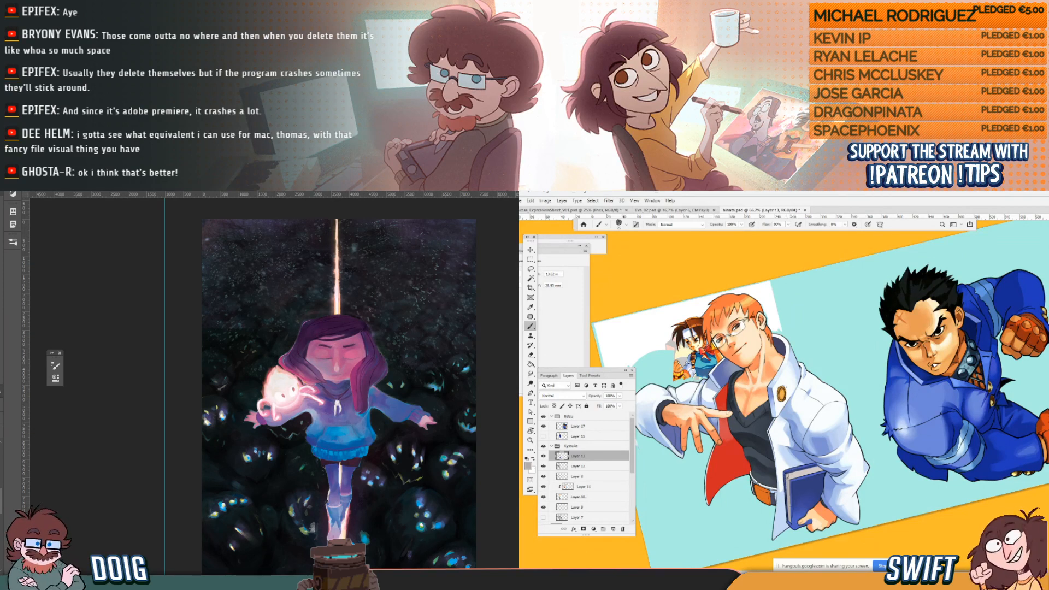
pyautogui.moveTo(790, 503); pyautogui.dragTo(802, 509)
pyautogui.hotkey('ctrl', 'z')
pyautogui.click(526, 459)
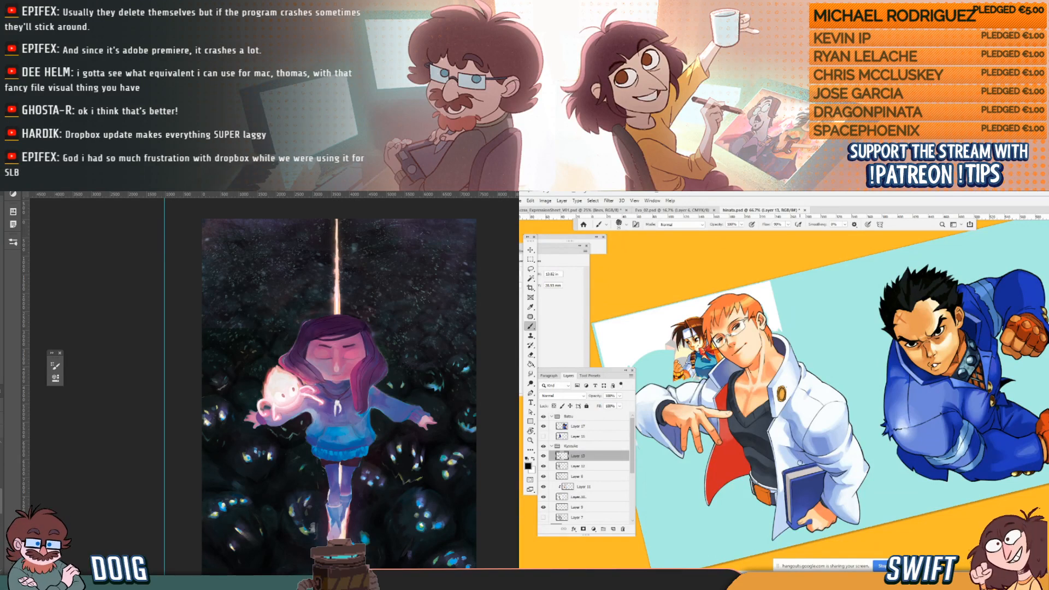
# Touch up the book's upper spine corner with sampled colours, and swap the foreground and background colours.
pyautogui.keyDown('alt'); pyautogui.click(784, 475); pyautogui.keyUp('alt')
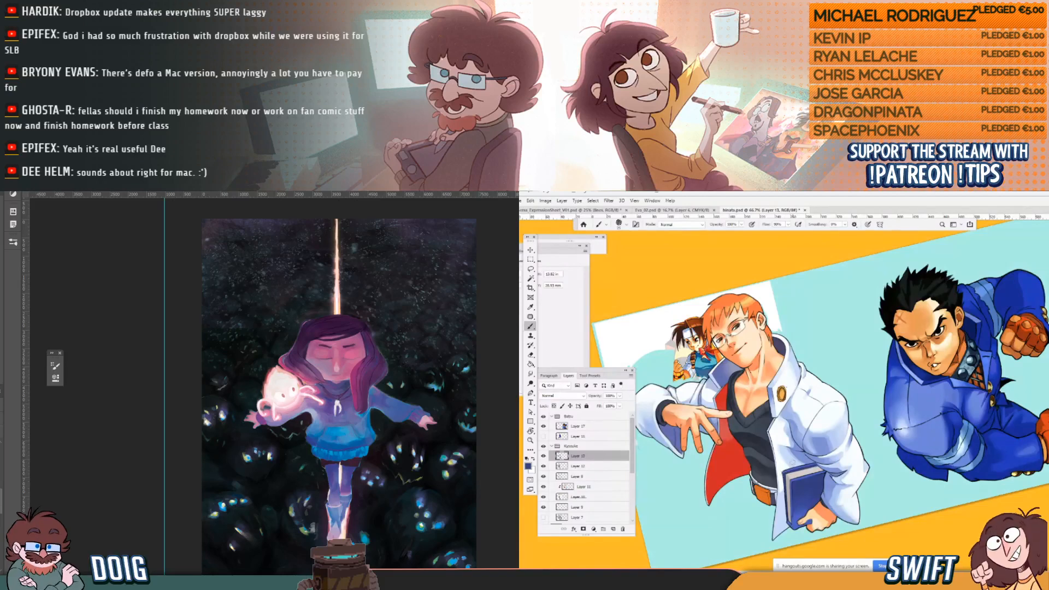
pyautogui.keyDown('alt'); pyautogui.click(779, 487); pyautogui.keyUp('alt')
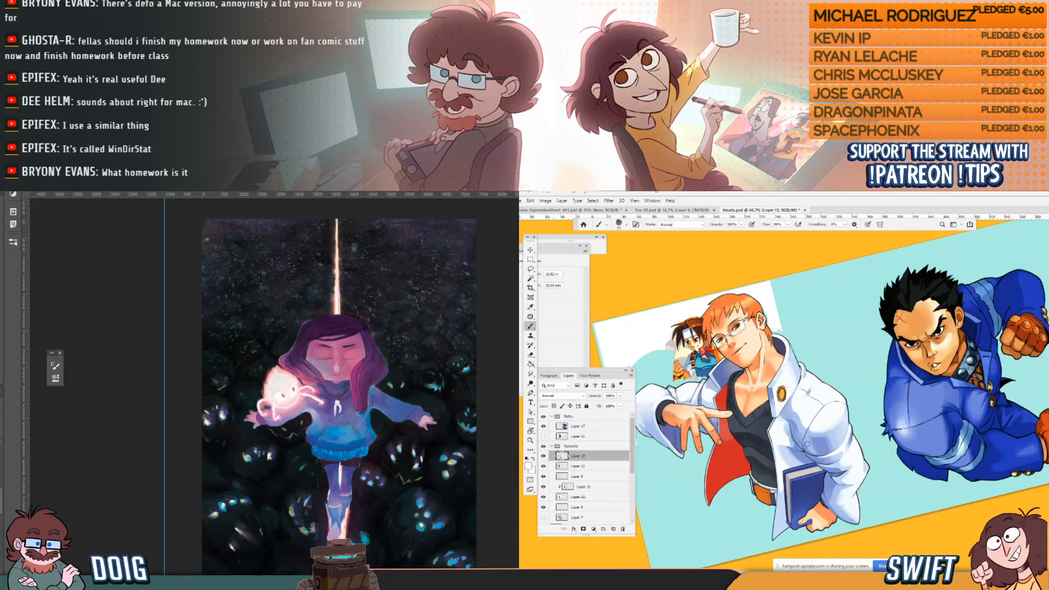
pyautogui.press('x')
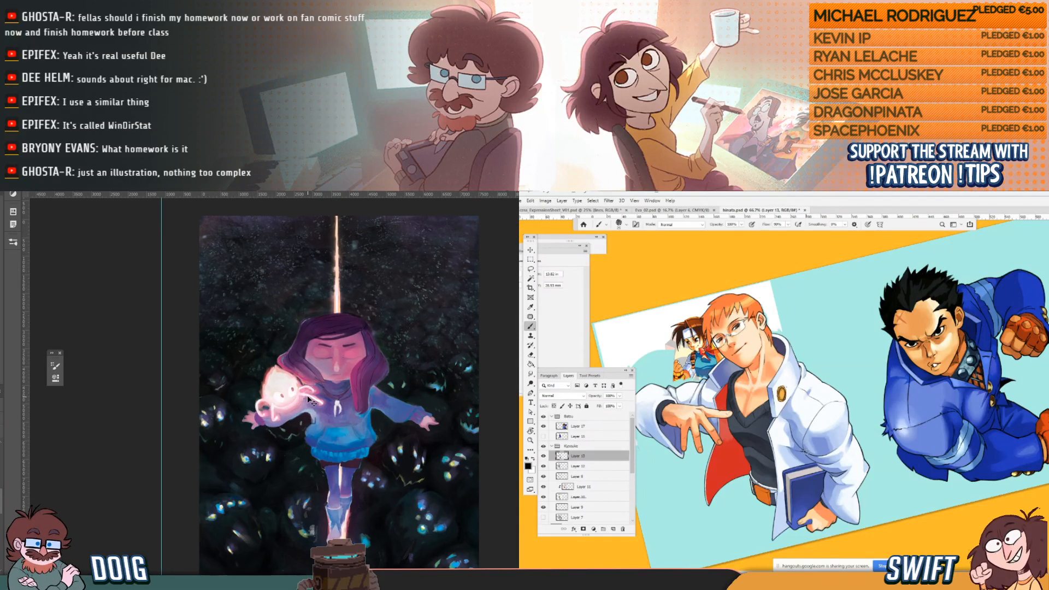
# Compare the floating girl's legs and boots with and without the latest purple tint.
pyautogui.scroll(1, 308, 402)
pyautogui.scroll(1, 309, 403)
pyautogui.moveTo(314, 481); pyautogui.dragTo(318, 392)
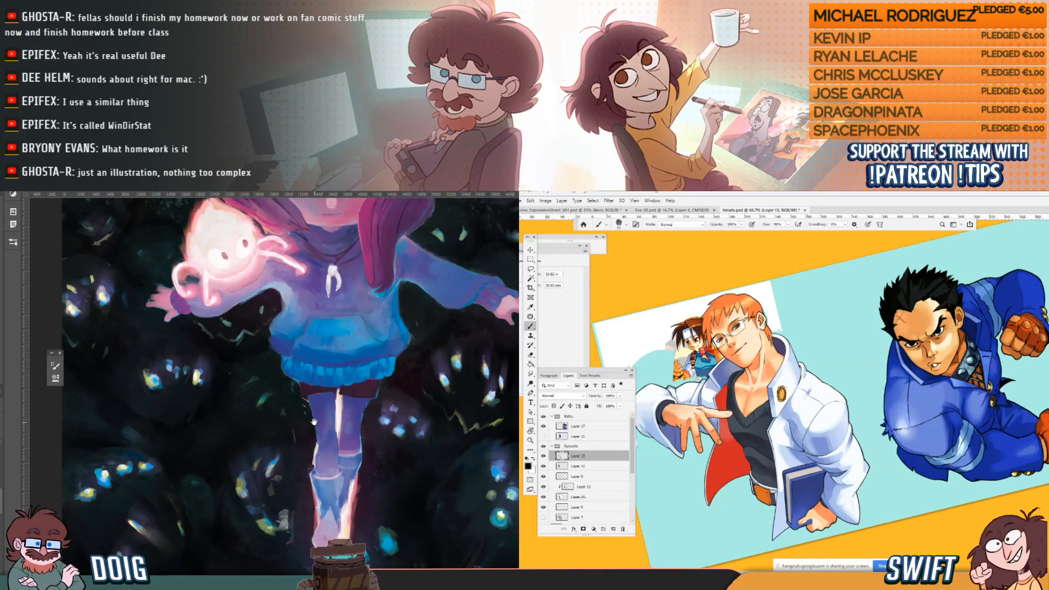
pyautogui.moveTo(314, 422); pyautogui.dragTo(303, 346)
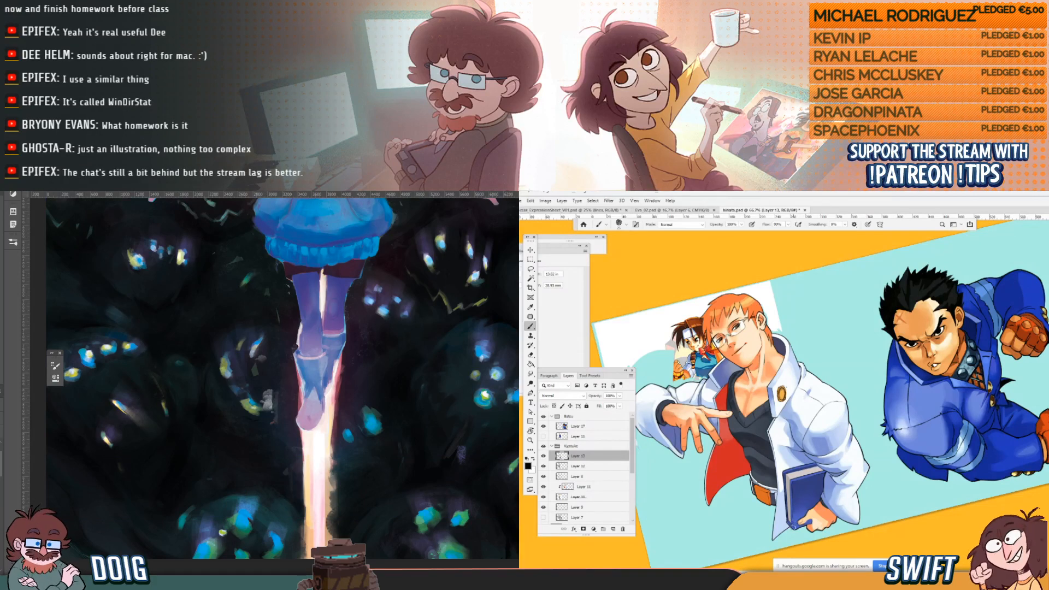
pyautogui.hotkey('ctrl', 'z')
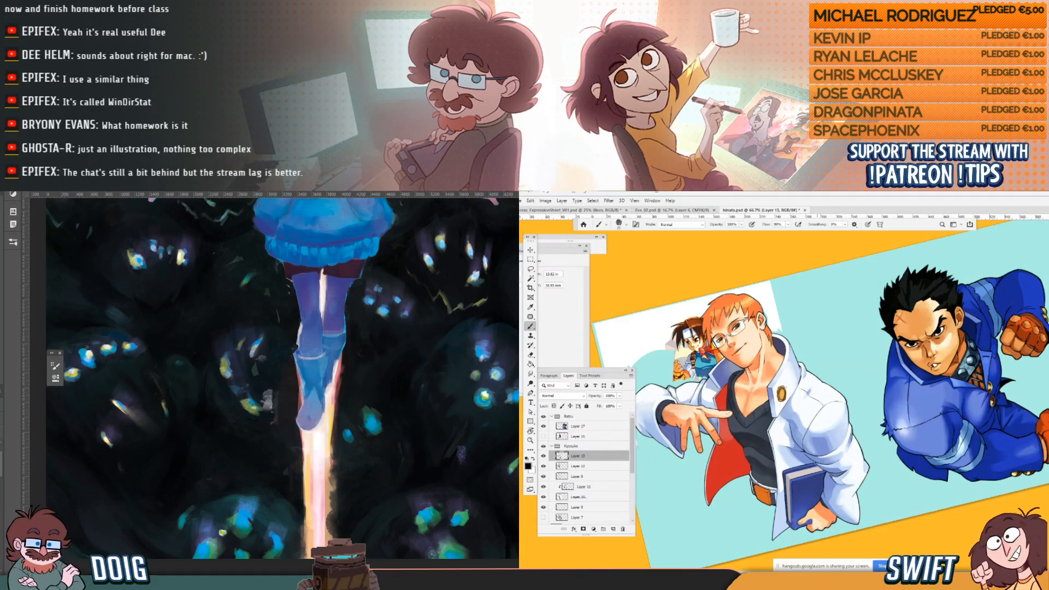
pyautogui.hotkey('ctrl', 'shift', 'z')
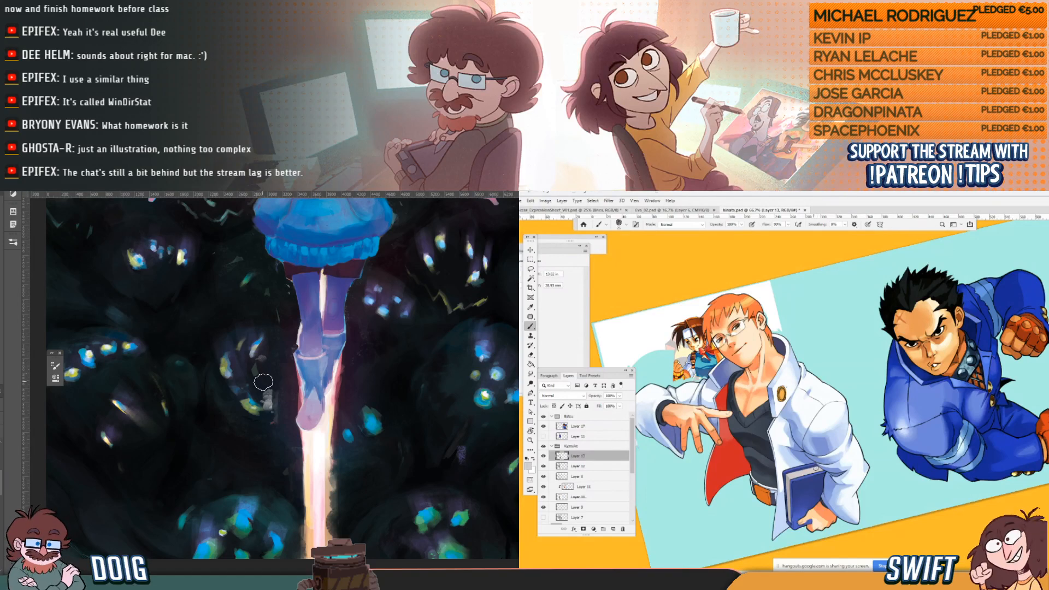
# Paint out the grey smudge in the dark background beside the girl's boots and reduce the brush size by two steps.
pyautogui.moveTo(268, 395); pyautogui.dragTo(269, 427)
pyautogui.press('[')
pyautogui.press('[')
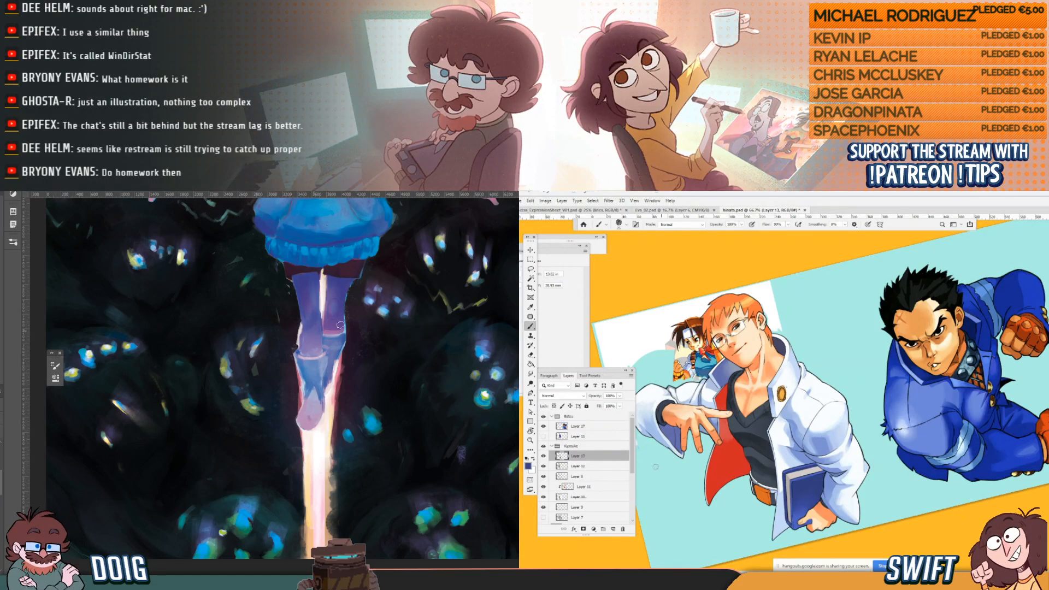
# Reset the colours to default, swap them, and touch up the blue book with colours sampled at its spine and lower corner.
pyautogui.press('d')
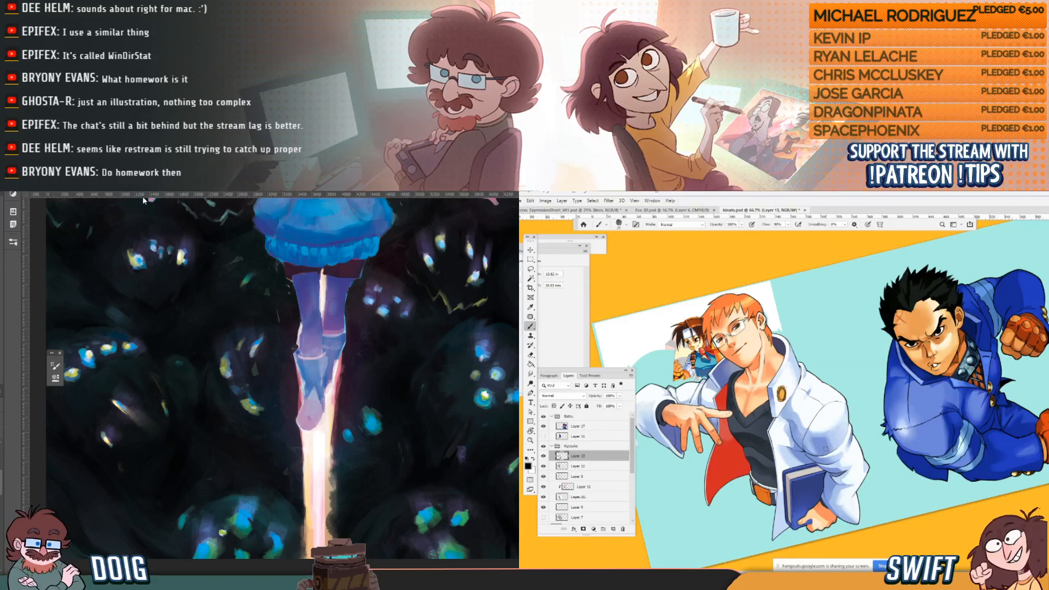
pyautogui.press('x')
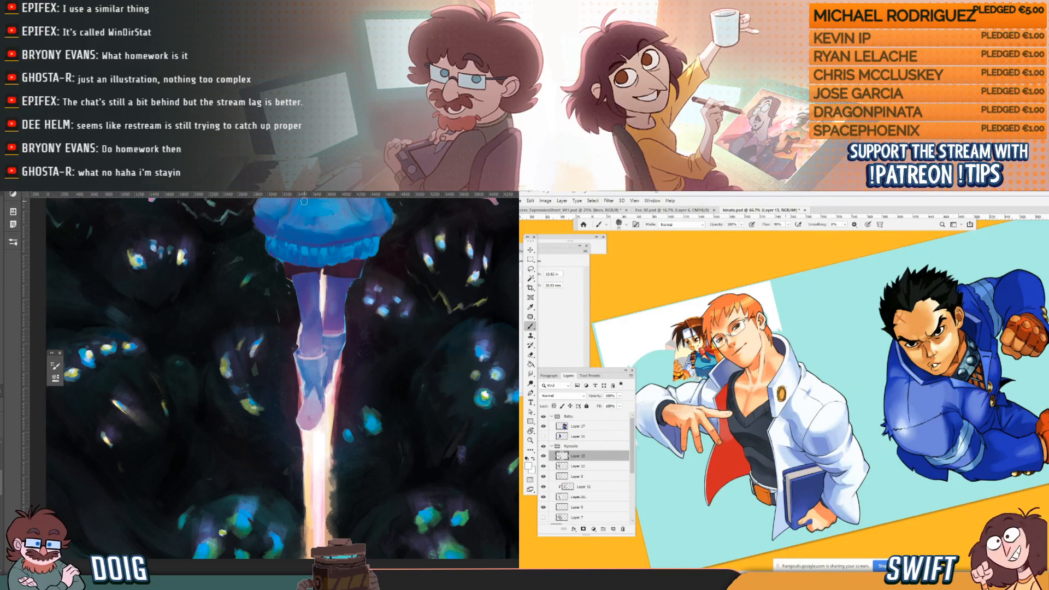
pyautogui.keyDown('alt'); pyautogui.click(784, 496); pyautogui.keyUp('alt')
pyautogui.keyDown('alt'); pyautogui.click(787, 533); pyautogui.keyUp('alt')
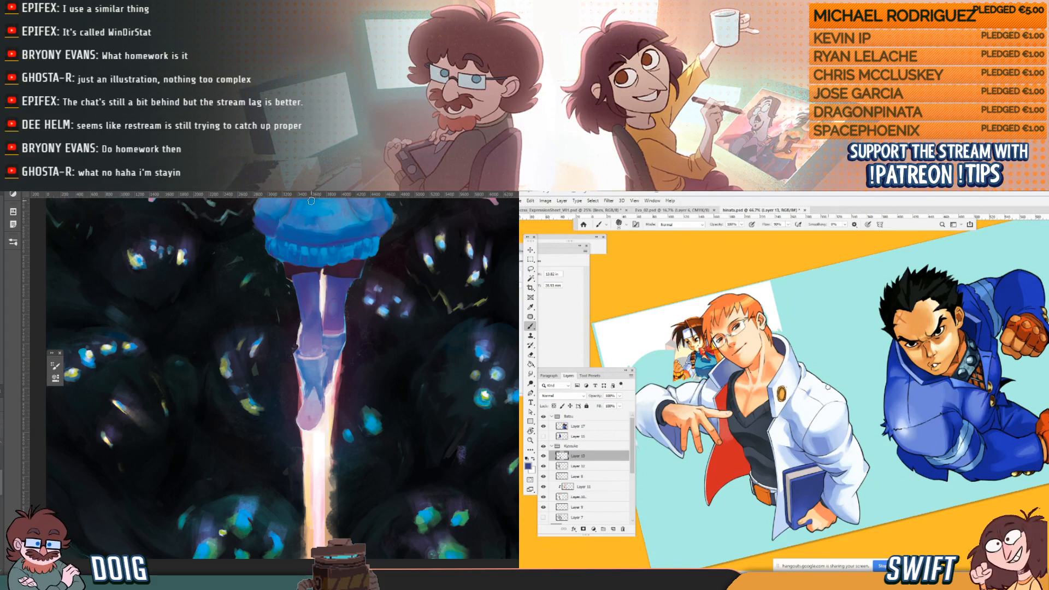
# Paint details on the white coat's gold badge with dark brown and pale yellow sampled from the blue-suited character.
pyautogui.moveTo(810, 400); pyautogui.dragTo(811, 422)
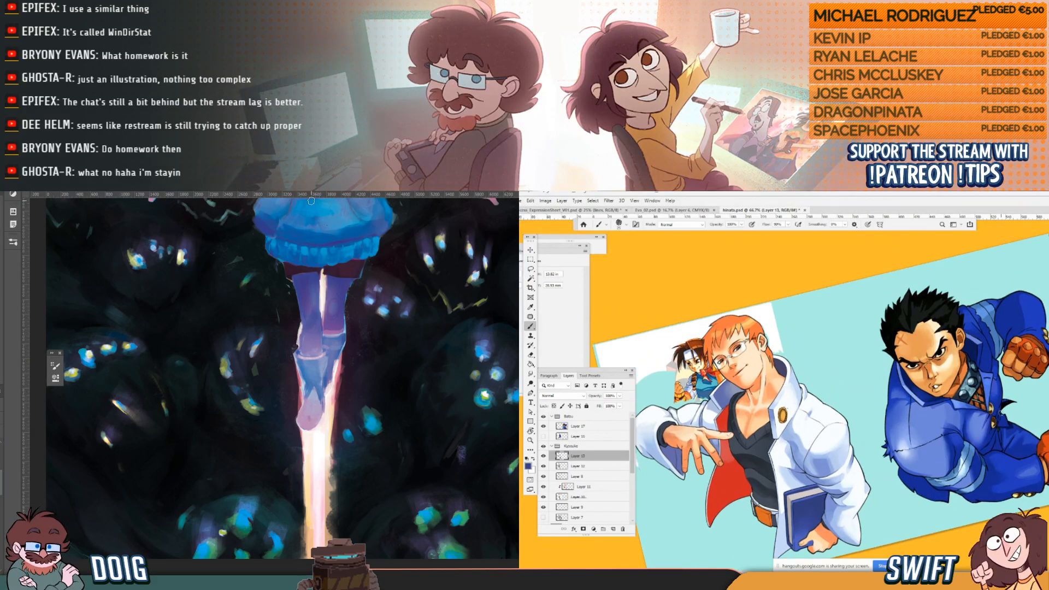
pyautogui.keyDown('alt'); pyautogui.click(993, 429); pyautogui.keyUp('alt')
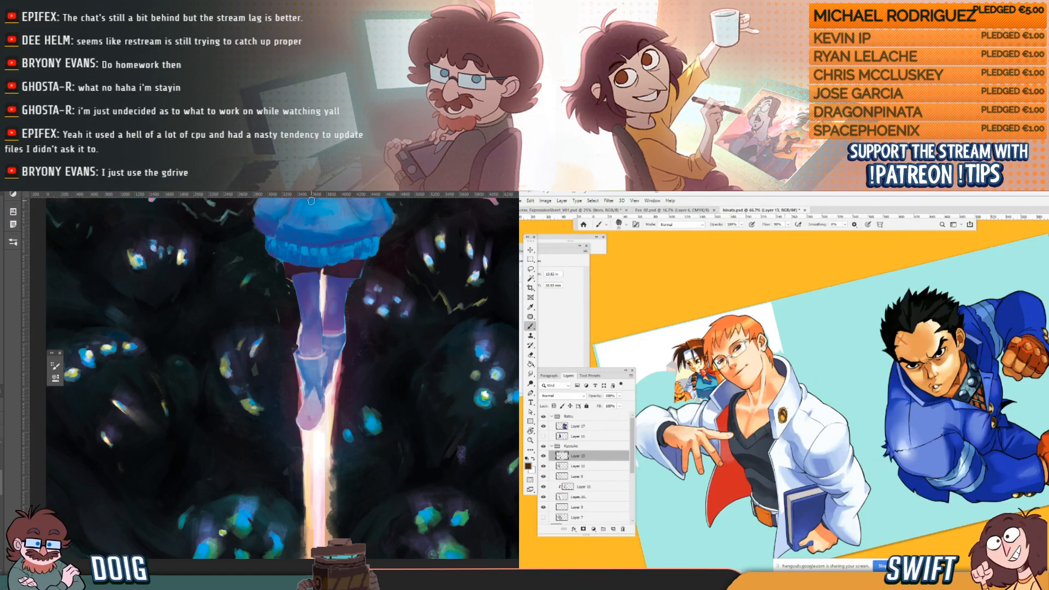
pyautogui.keyDown('alt'); pyautogui.click(992, 426); pyautogui.keyUp('alt')
pyautogui.keyDown('alt'); pyautogui.click(992, 424); pyautogui.keyUp('alt')
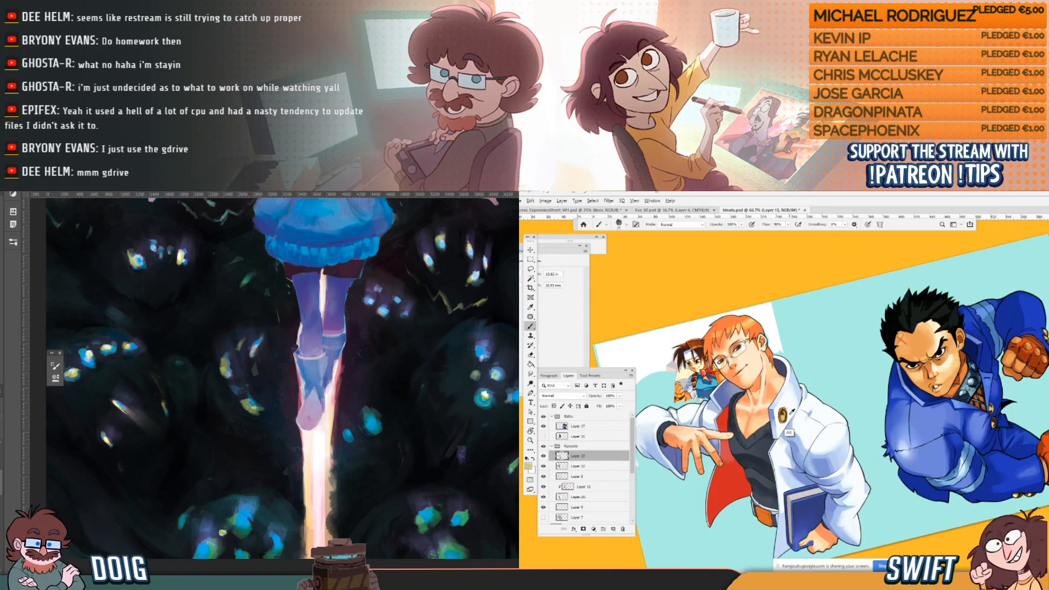
pyautogui.keyDown('alt'); pyautogui.click(993, 424); pyautogui.keyUp('alt')
pyautogui.keyDown('alt'); pyautogui.click(993, 424); pyautogui.keyUp('alt')
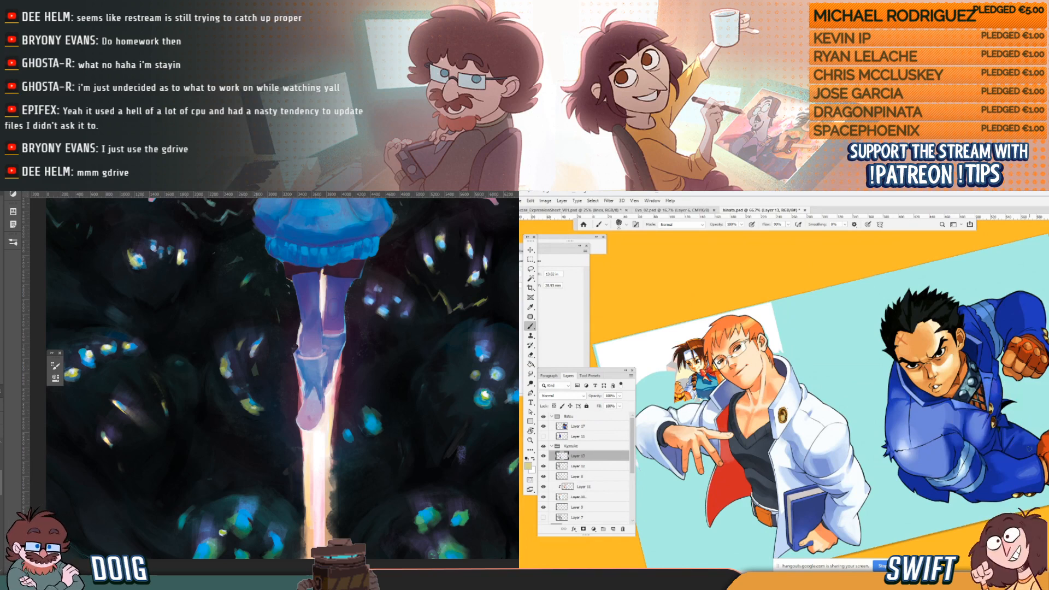
# Refine the coat badge's shading, toggling foreground and background colours and resampling brown and gold from the badge.
pyautogui.press('x')
pyautogui.press('x')
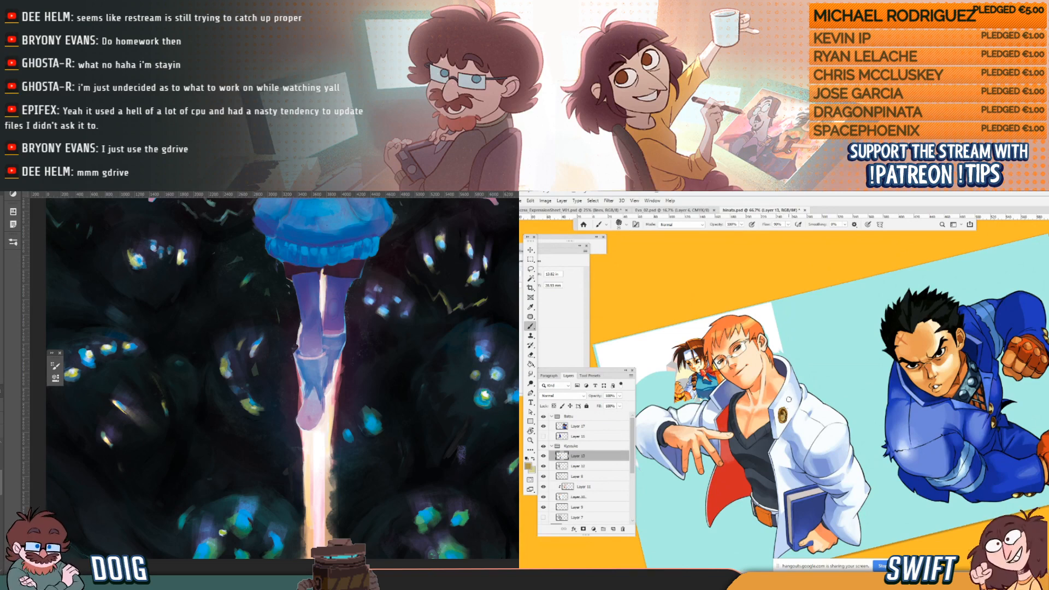
pyautogui.keyDown('alt'); pyautogui.click(784, 416); pyautogui.keyUp('alt')
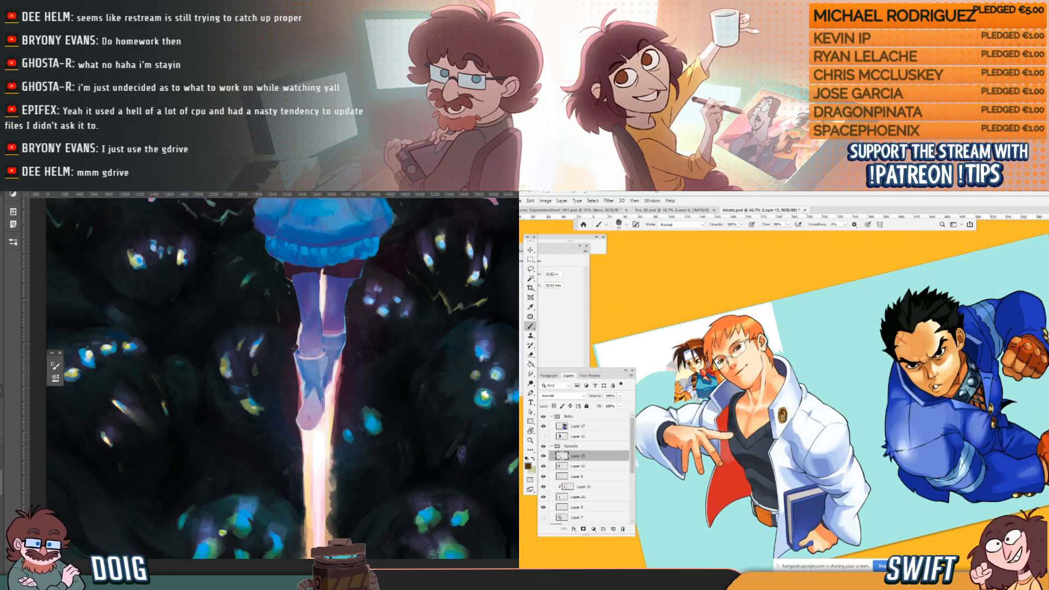
pyautogui.keyDown('alt'); pyautogui.click(783, 412); pyautogui.keyUp('alt')
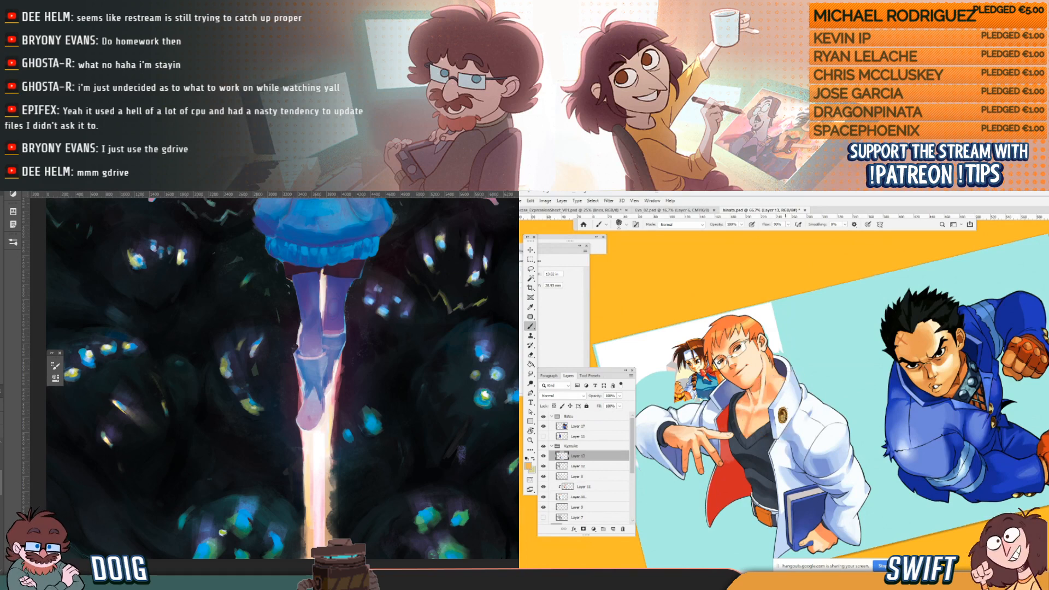
pyautogui.keyDown('alt'); pyautogui.click(786, 411); pyautogui.keyUp('alt')
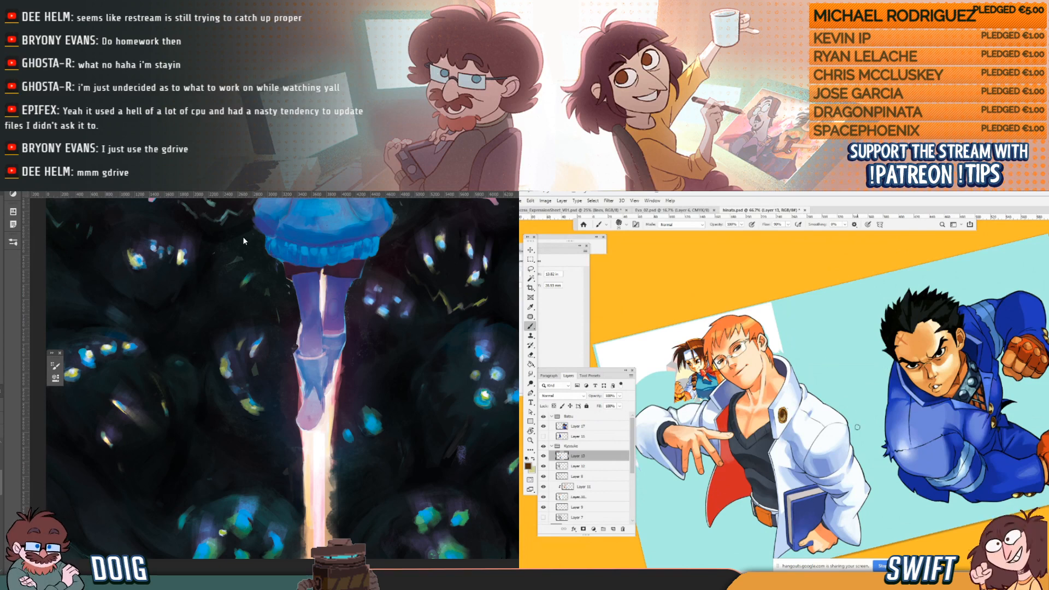
# Repaint the badge's highlights and shadows with colours sampled from the blue-suited character's lower edge and the badge itself.
pyautogui.keyDown('alt'); pyautogui.click(1016, 494); pyautogui.keyUp('alt')
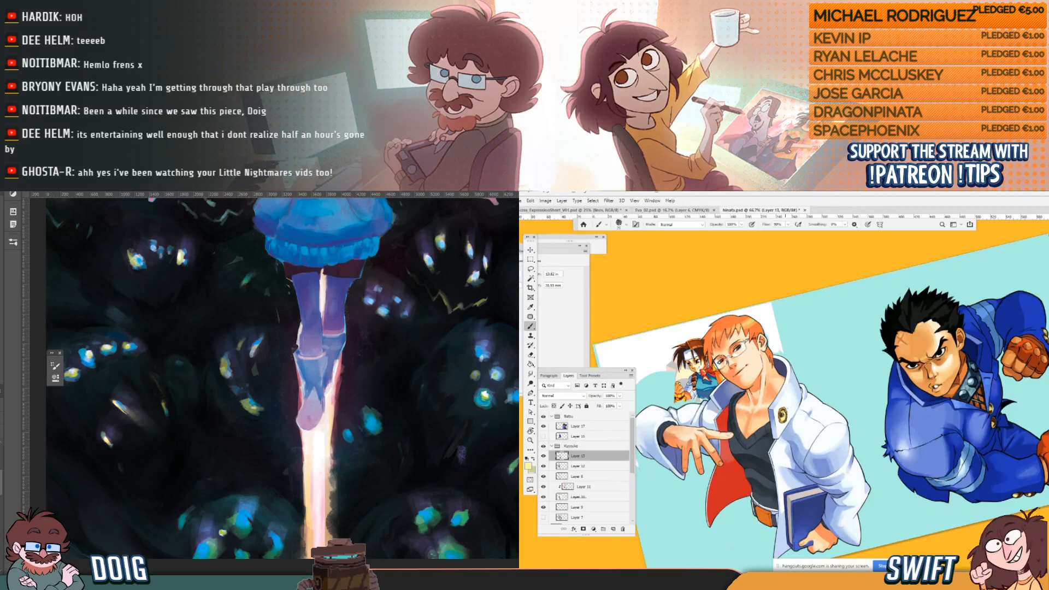
pyautogui.press('alt')
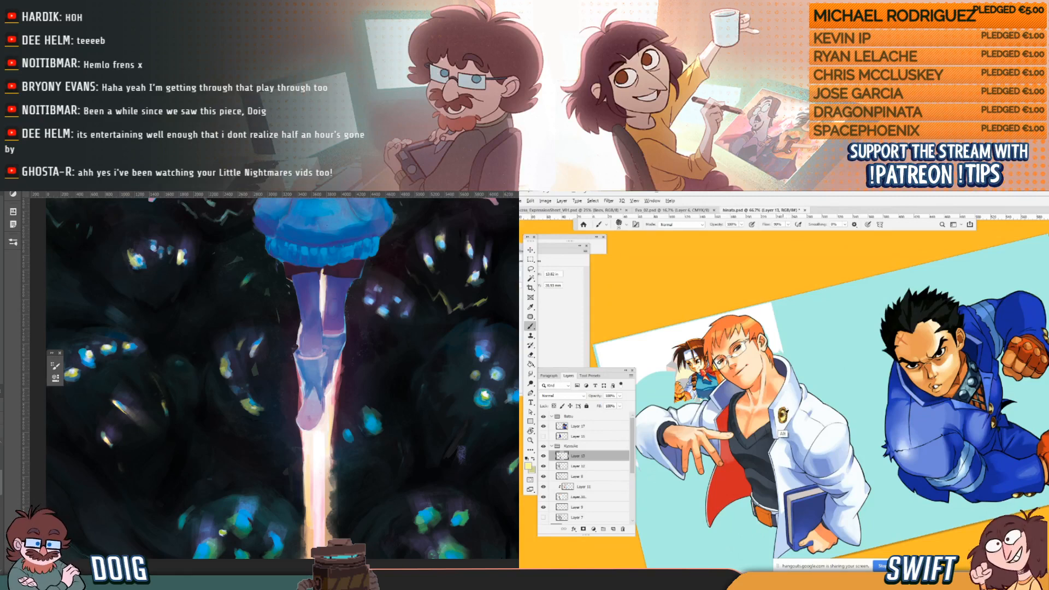
pyautogui.keyDown('alt'); pyautogui.click(781, 430); pyautogui.keyUp('alt')
pyautogui.keyDown('alt'); pyautogui.click(784, 408); pyautogui.keyUp('alt')
pyautogui.keyDown('alt'); pyautogui.click(784, 408); pyautogui.keyUp('alt')
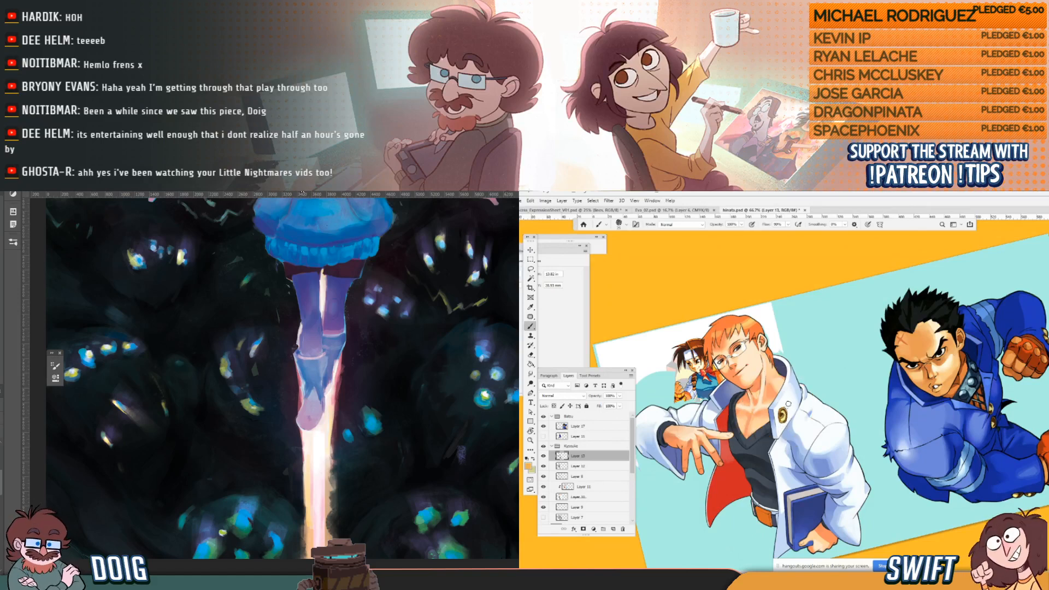
# Switch to the tuxedo bear illustration, sample black for the coat badge, and try a grey-blue stroke below the bear's paw.
pyautogui.click(302, 191)
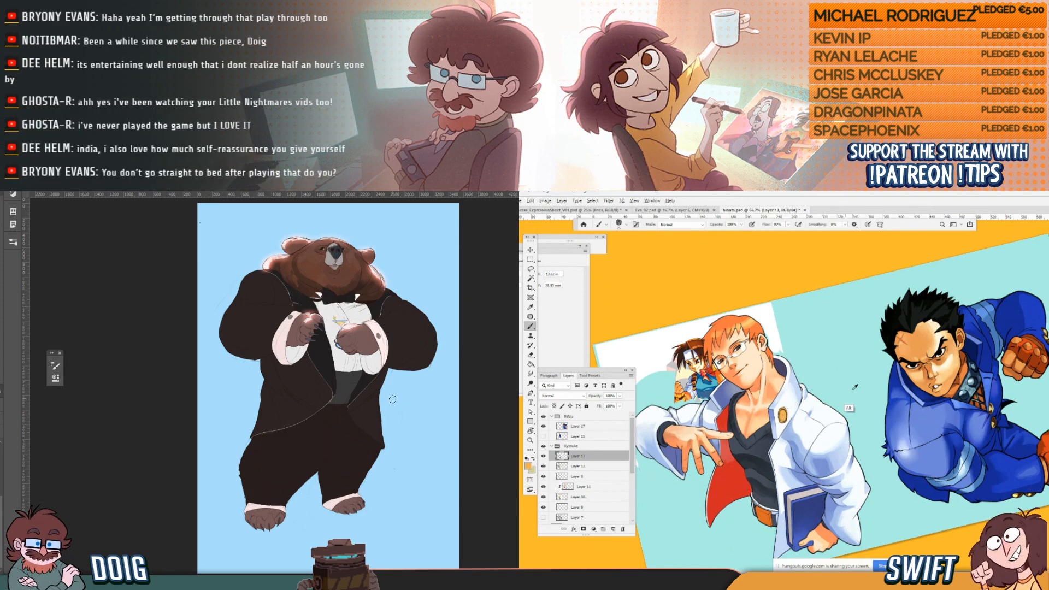
pyautogui.keyDown('alt'); pyautogui.click(1019, 492); pyautogui.keyUp('alt')
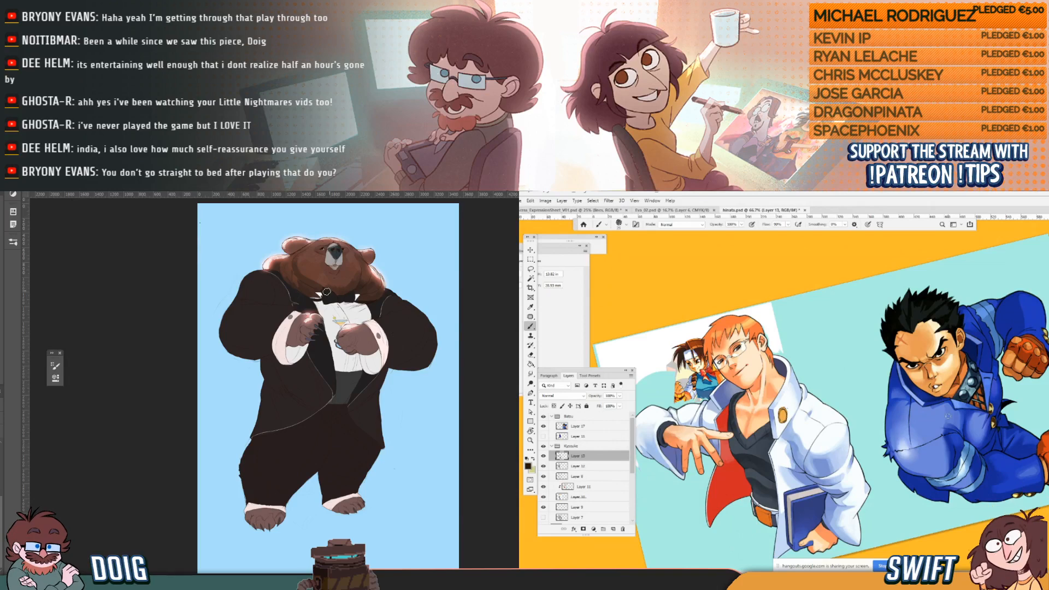
pyautogui.hotkey('ctrl', '+')
pyautogui.moveTo(319, 326); pyautogui.dragTo(276, 430)
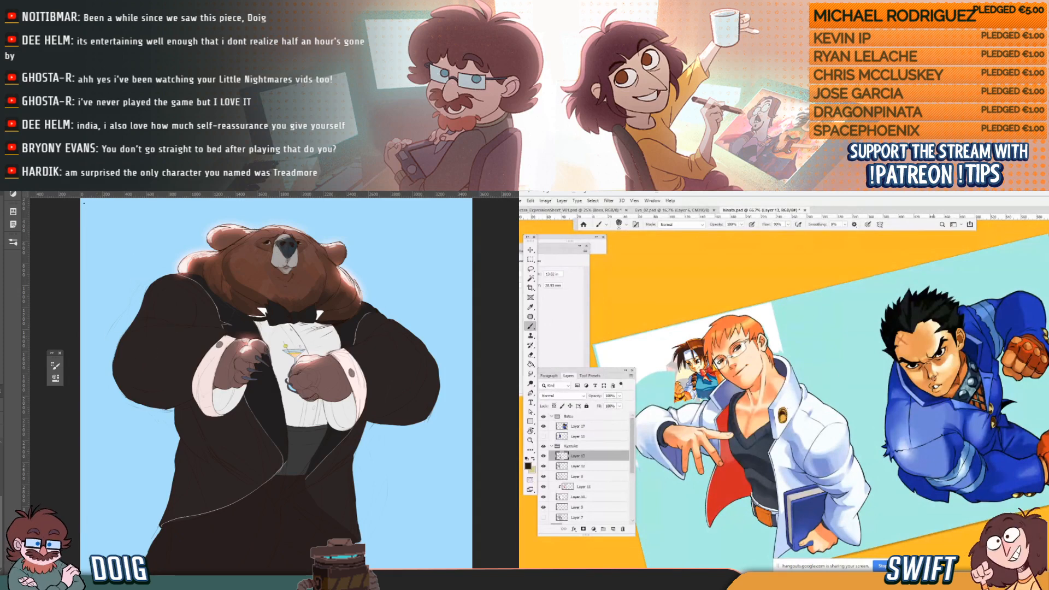
pyautogui.moveTo(278, 429); pyautogui.dragTo(306, 374)
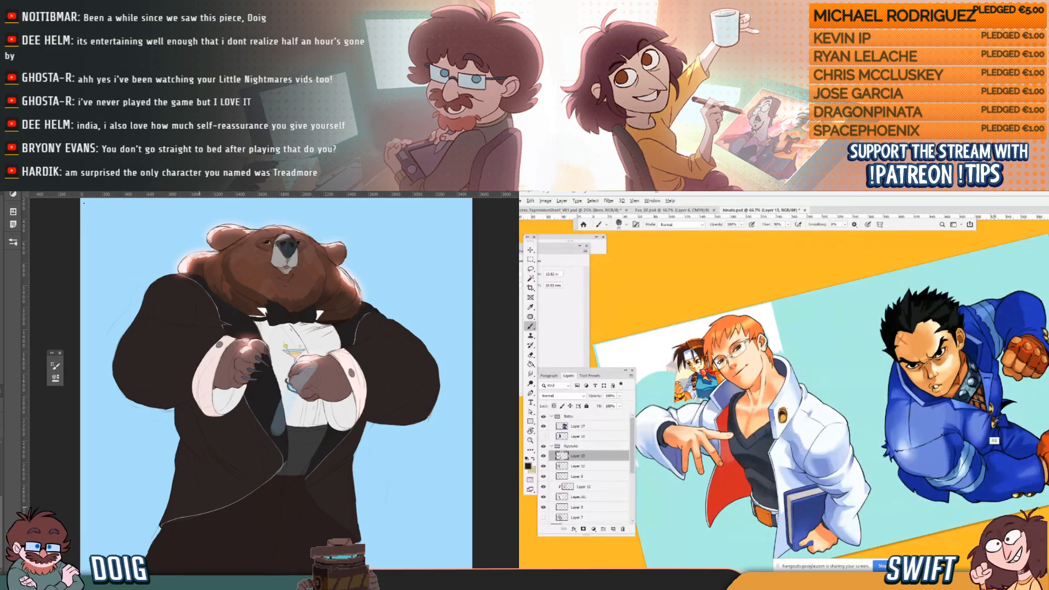
# Switch windows on the bear side and touch up the coat badge with sampled yellow and gold tones.
pyautogui.hotkey('alt', 'Tab')
pyautogui.hotkey('alt', 'Tab')
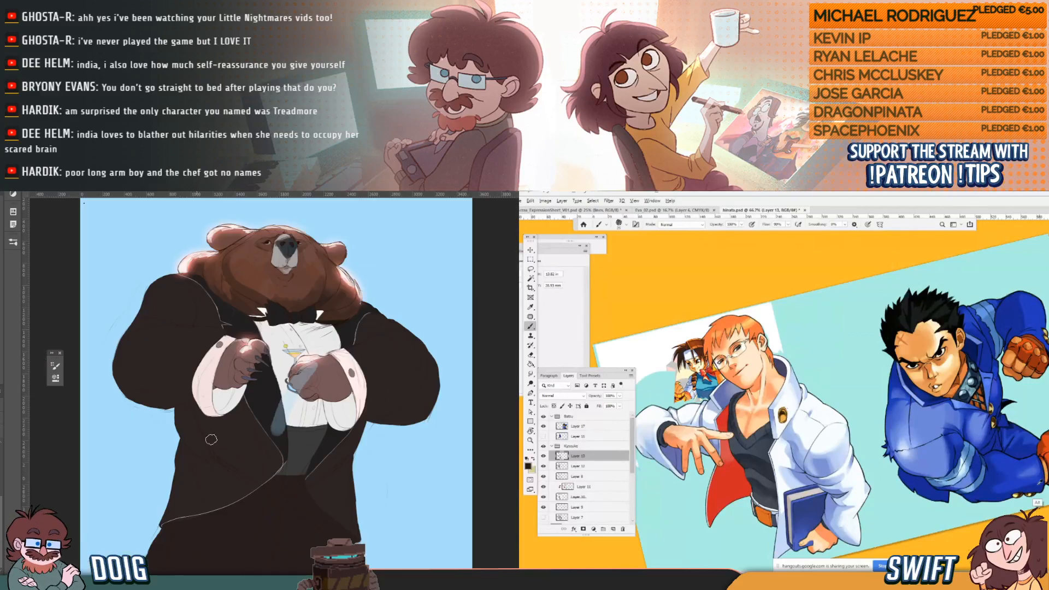
pyautogui.keyDown('alt'); pyautogui.click(1017, 494); pyautogui.keyUp('alt')
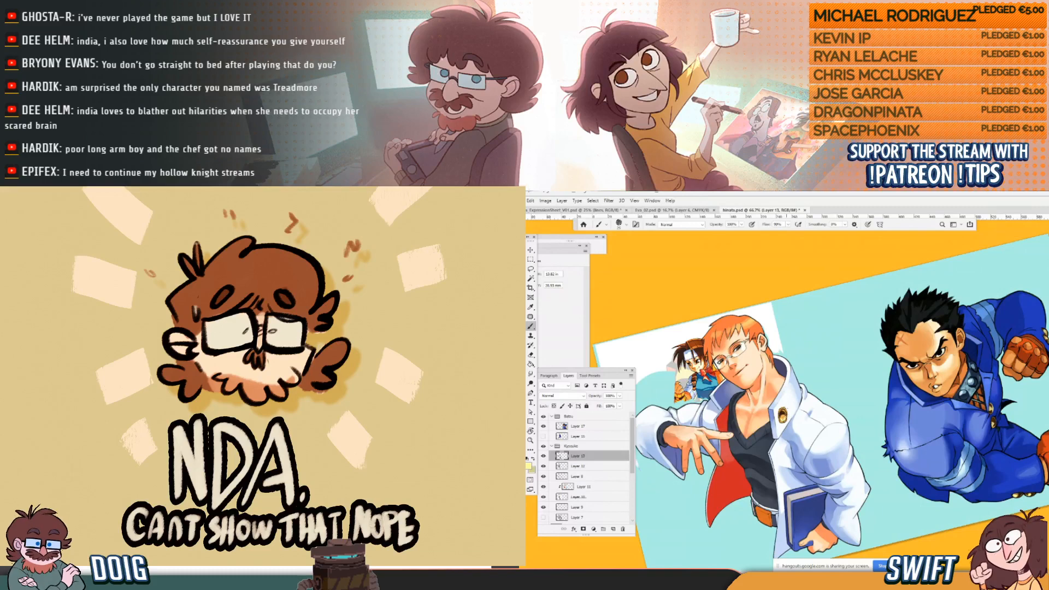
pyautogui.keyDown('alt'); pyautogui.click(784, 419); pyautogui.keyUp('alt')
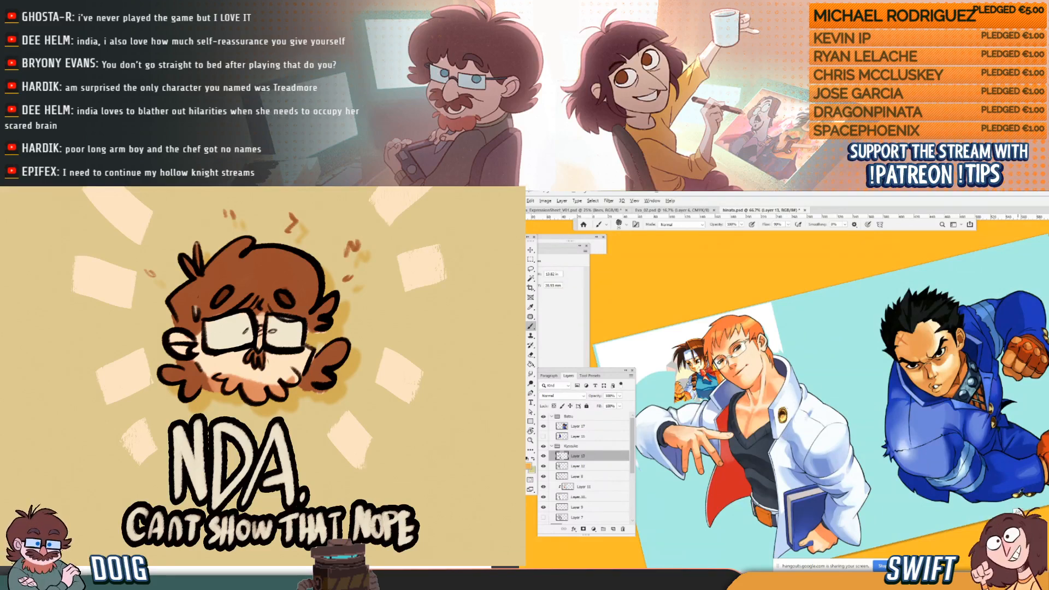
pyautogui.keyDown('alt'); pyautogui.click(1020, 492); pyautogui.keyUp('alt')
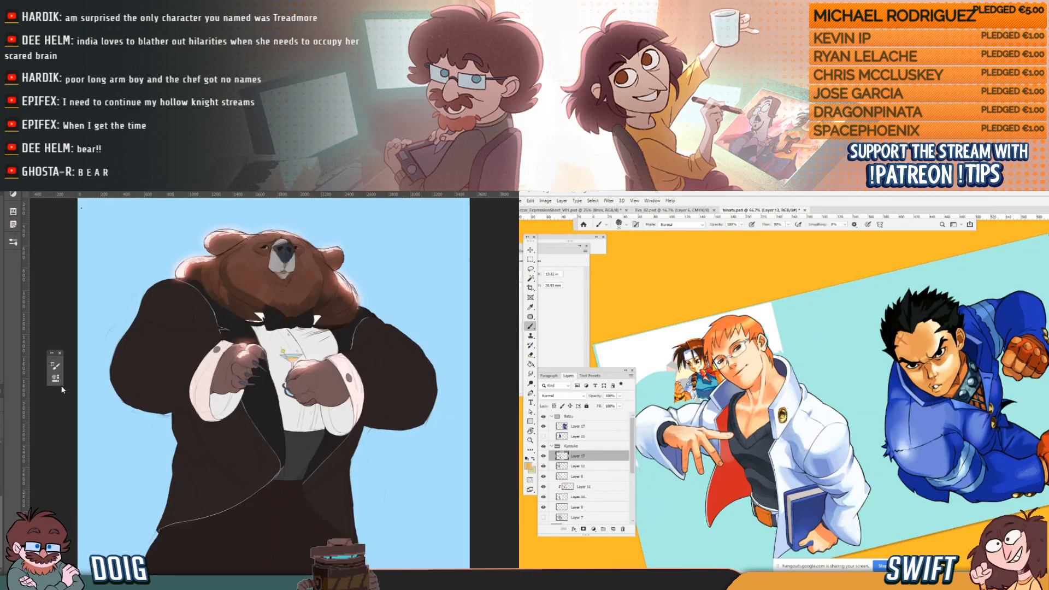
# Frame the bear's torso and arms closer, and rework the coat badge with yellow, gold and dark colours sampled from it.
pyautogui.moveTo(235, 439)
pyautogui.mouseDown()
pyautogui.moveTo(235, 429)
pyautogui.moveTo(266, 436)
pyautogui.mouseUp()
pyautogui.hotkey('ctrl', '+')
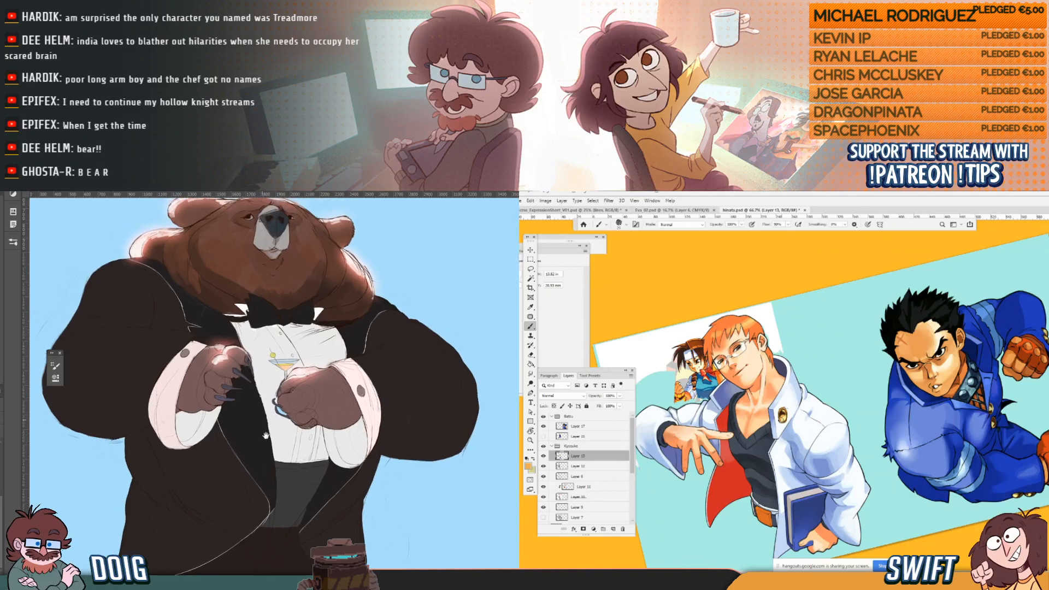
pyautogui.keyDown('alt'); pyautogui.click(784, 418); pyautogui.keyUp('alt')
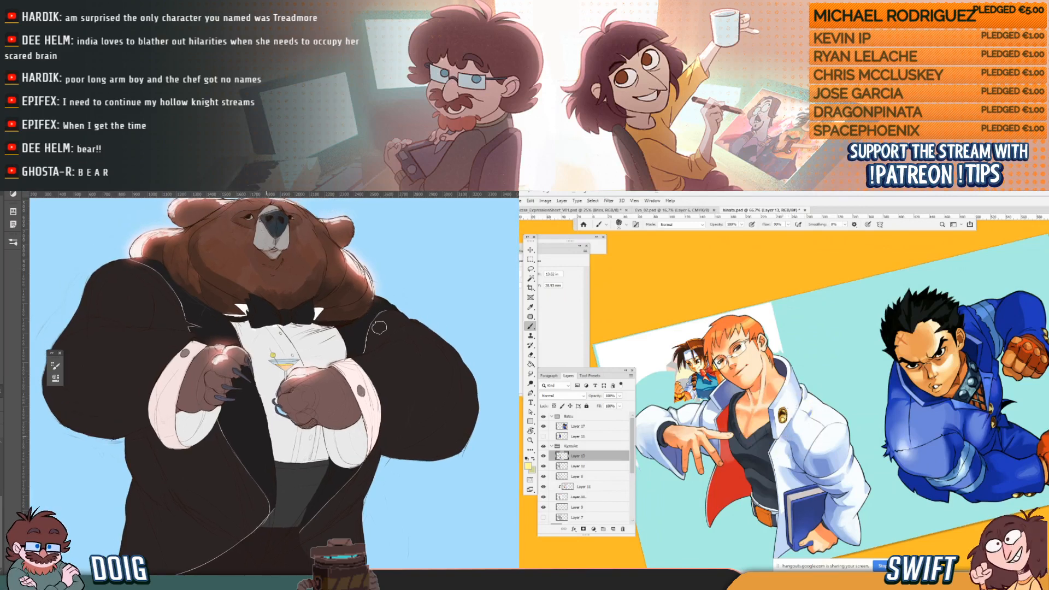
pyautogui.moveTo(337, 388); pyautogui.dragTo(373, 408)
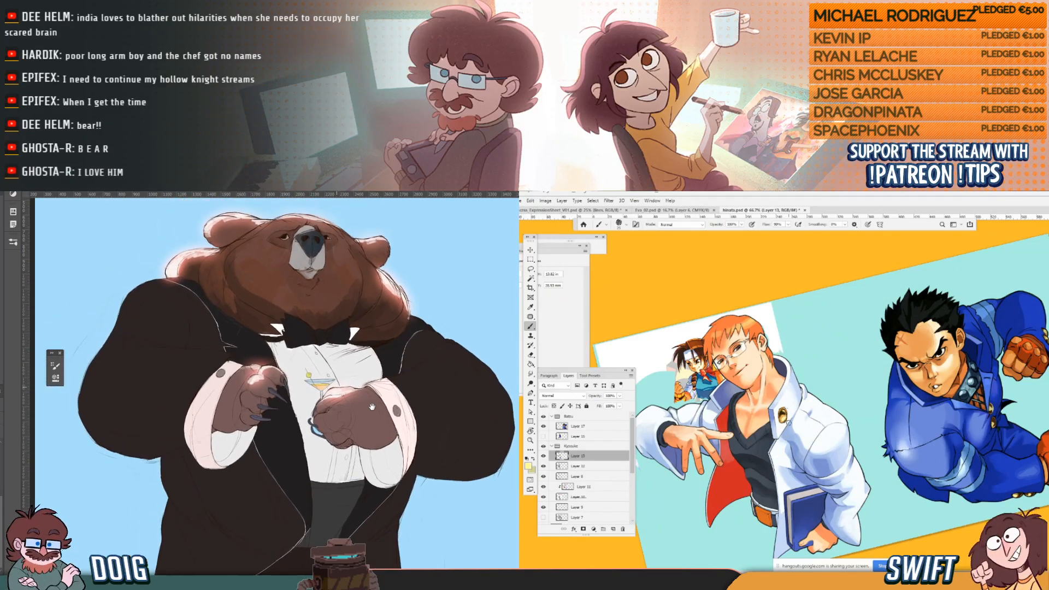
pyautogui.moveTo(377, 349); pyautogui.dragTo(383, 343)
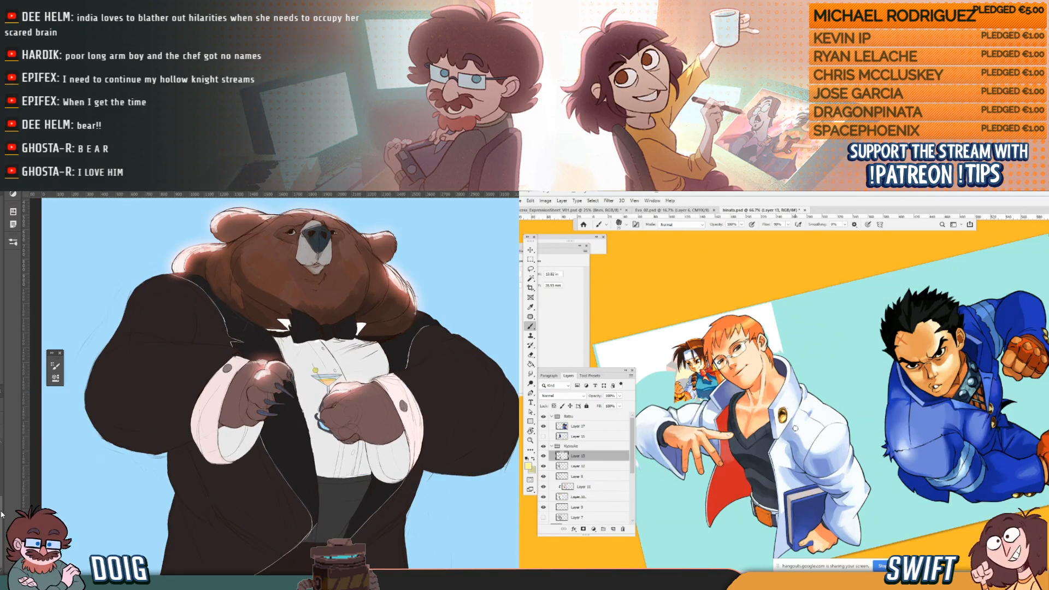
pyautogui.keyDown('alt'); pyautogui.click(788, 412); pyautogui.keyUp('alt')
pyautogui.keyDown('alt'); pyautogui.click(784, 415); pyautogui.keyUp('alt')
pyautogui.moveTo(410, 384); pyautogui.dragTo(375, 371)
pyautogui.keyDown('alt'); pyautogui.click(781, 412); pyautogui.keyUp('alt')
# Clear the current selection and lasso the lower elbow of the bear's sleeve beside the martini-holding paw to reshape it.
pyautogui.moveTo(389, 429)
pyautogui.mouseDown()
pyautogui.moveTo(454, 414)
pyautogui.moveTo(470, 382)
pyautogui.moveTo(475, 393)
pyautogui.moveTo(483, 384)
pyautogui.moveTo(465, 465)
pyautogui.moveTo(389, 464)
pyautogui.moveTo(390, 427)
pyautogui.mouseUp()
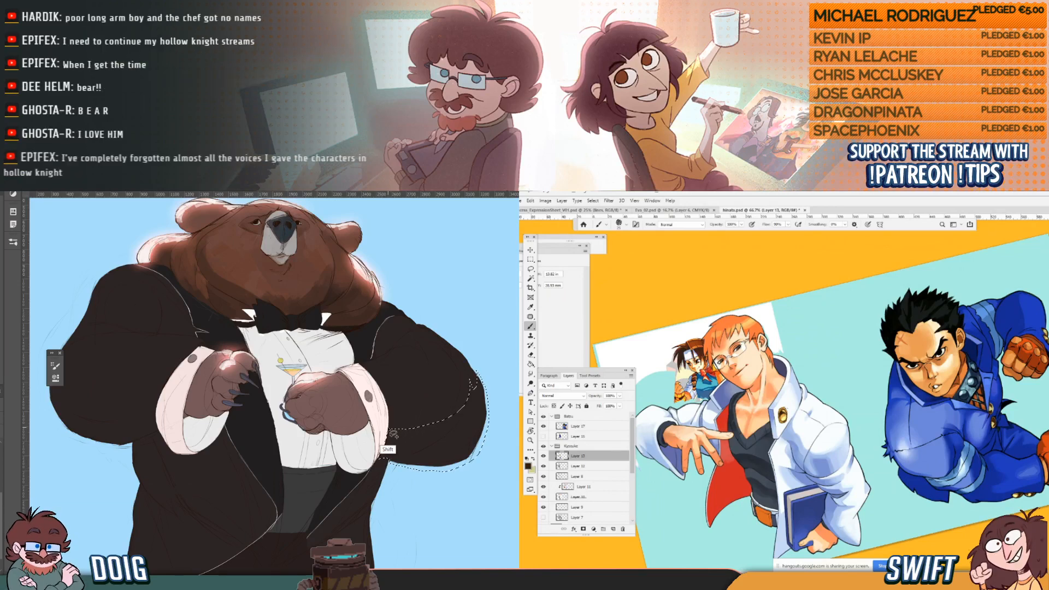
pyautogui.hotkey('ctrl', 'd')
pyautogui.moveTo(381, 422)
pyautogui.mouseDown()
pyautogui.moveTo(420, 441)
pyautogui.moveTo(465, 414)
pyautogui.moveTo(470, 427)
pyautogui.moveTo(481, 395)
pyautogui.moveTo(487, 431)
pyautogui.moveTo(471, 466)
pyautogui.mouseUp()
pyautogui.moveTo(473, 467); pyautogui.dragTo(386, 462)
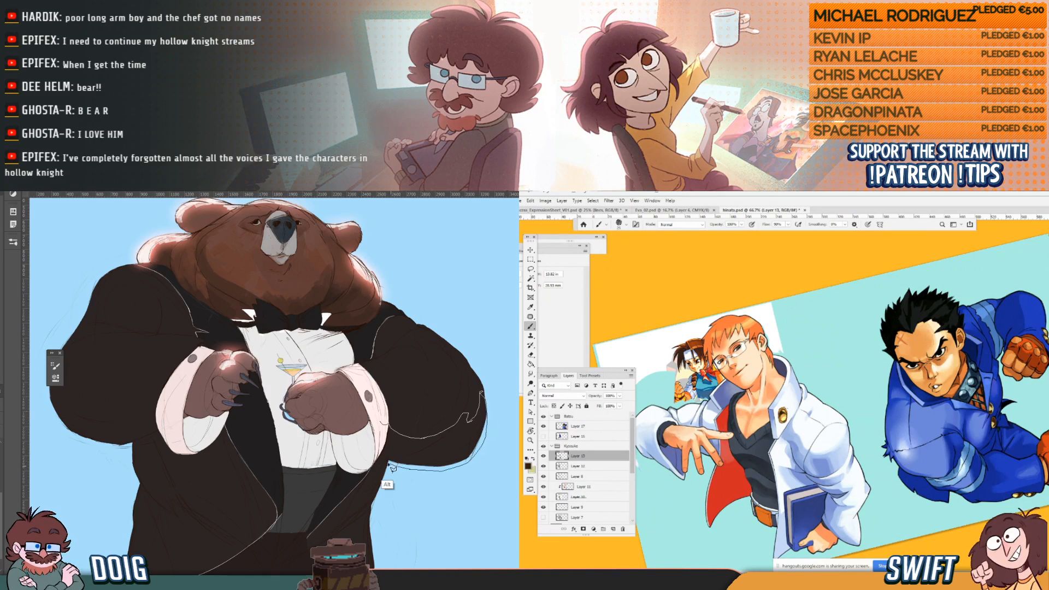
pyautogui.press('alt')
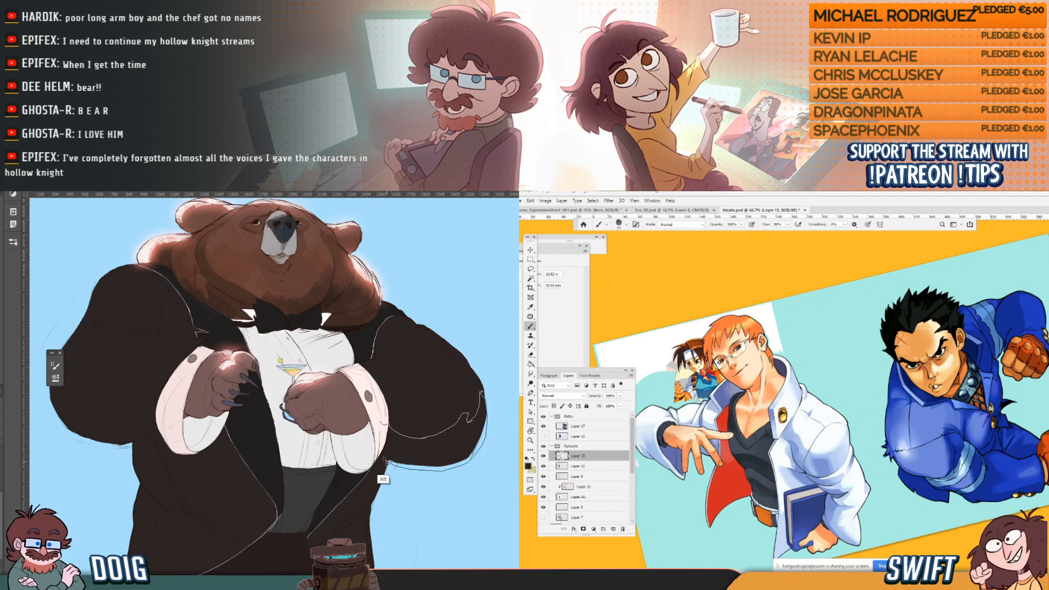
pyautogui.click(380, 423)
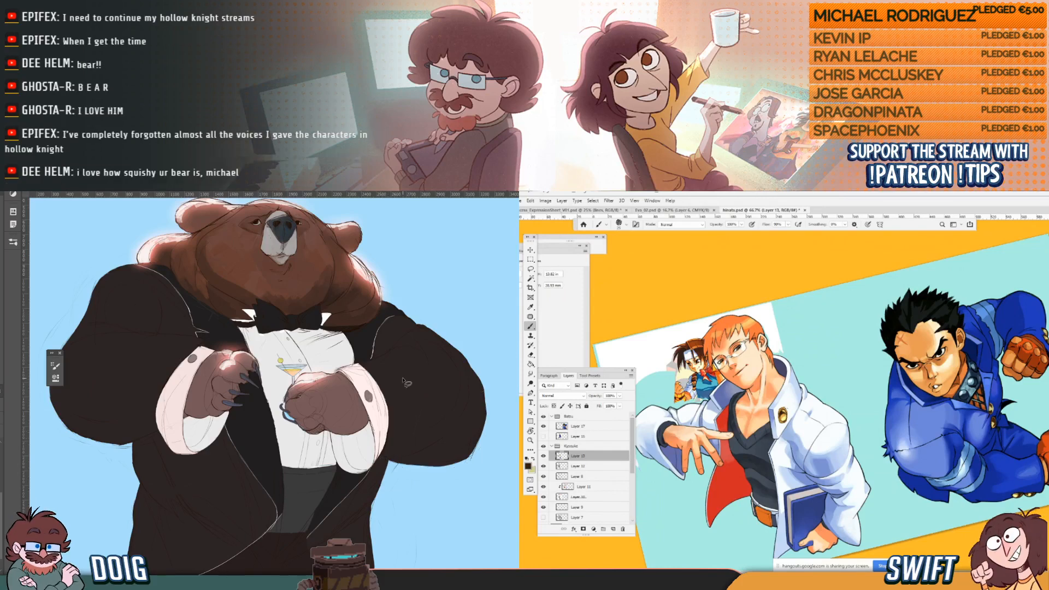
# Extend the lasso selection over the underside of the bear's clenched-paw sleeve and its cuff, and sample gold from the coat badge.
pyautogui.moveTo(305, 401); pyautogui.dragTo(411, 417)
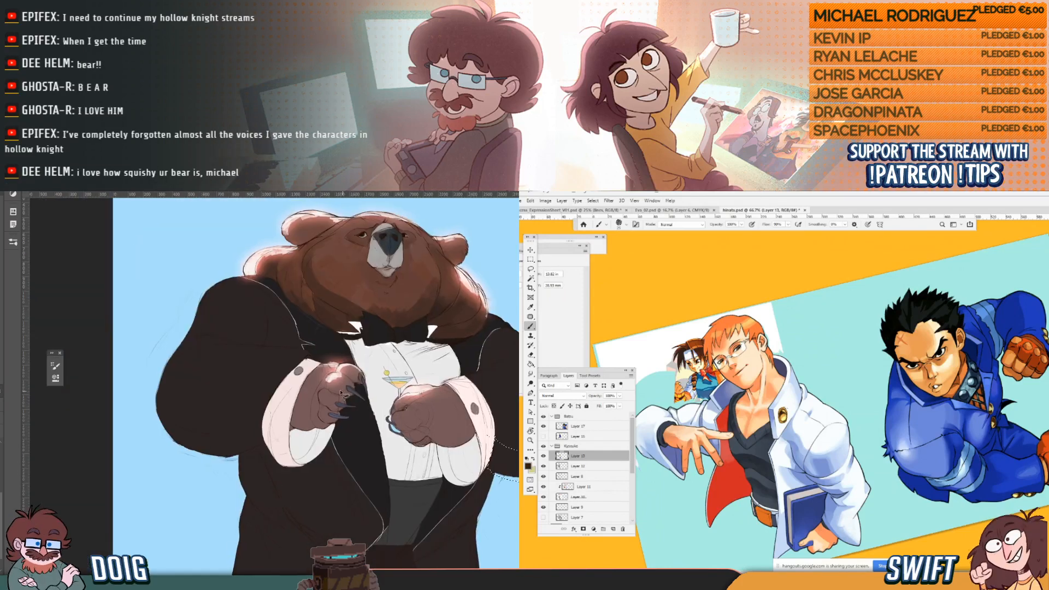
pyautogui.moveTo(271, 402)
pyautogui.mouseDown()
pyautogui.moveTo(194, 388)
pyautogui.moveTo(181, 376)
pyautogui.moveTo(182, 355)
pyautogui.moveTo(145, 398)
pyautogui.moveTo(166, 443)
pyautogui.moveTo(226, 457)
pyautogui.moveTo(265, 444)
pyautogui.moveTo(262, 413)
pyautogui.moveTo(279, 381)
pyautogui.moveTo(256, 364)
pyautogui.mouseUp()
pyautogui.press('space')
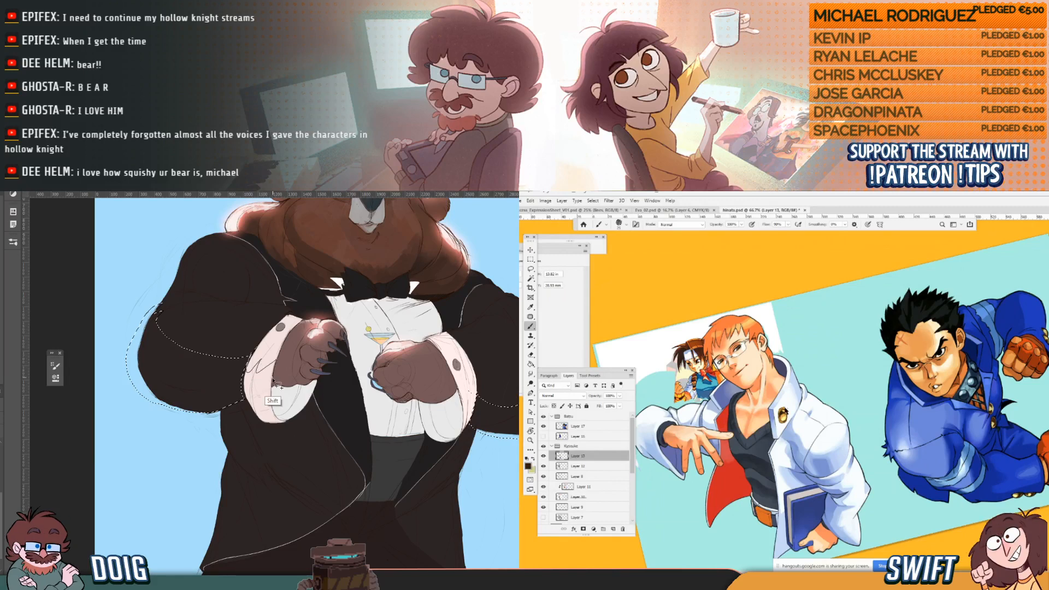
pyautogui.keyDown('alt'); pyautogui.click(783, 415); pyautogui.keyUp('alt')
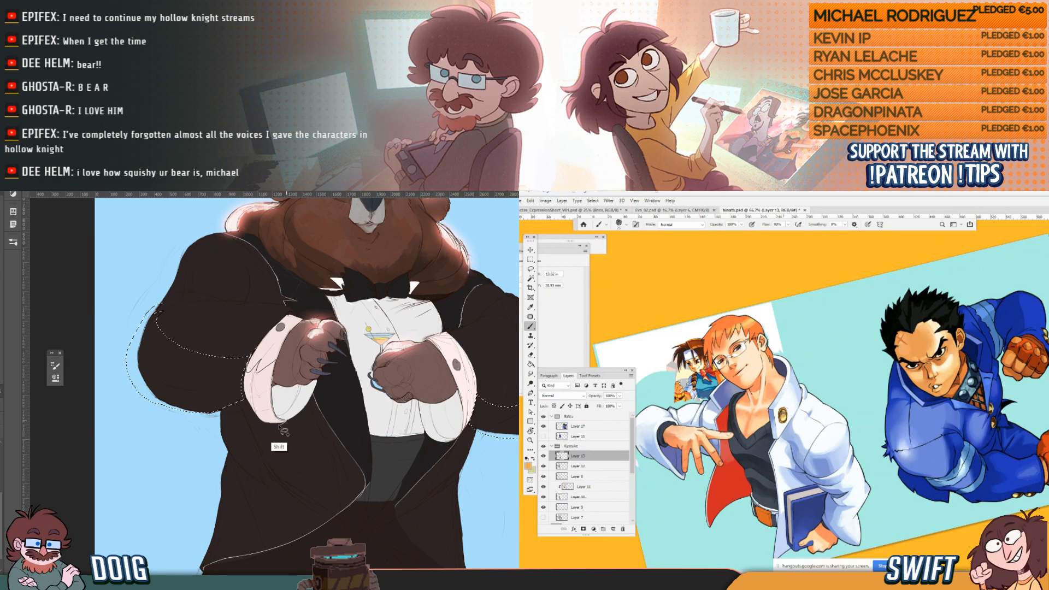
pyautogui.moveTo(280, 429); pyautogui.dragTo(278, 425)
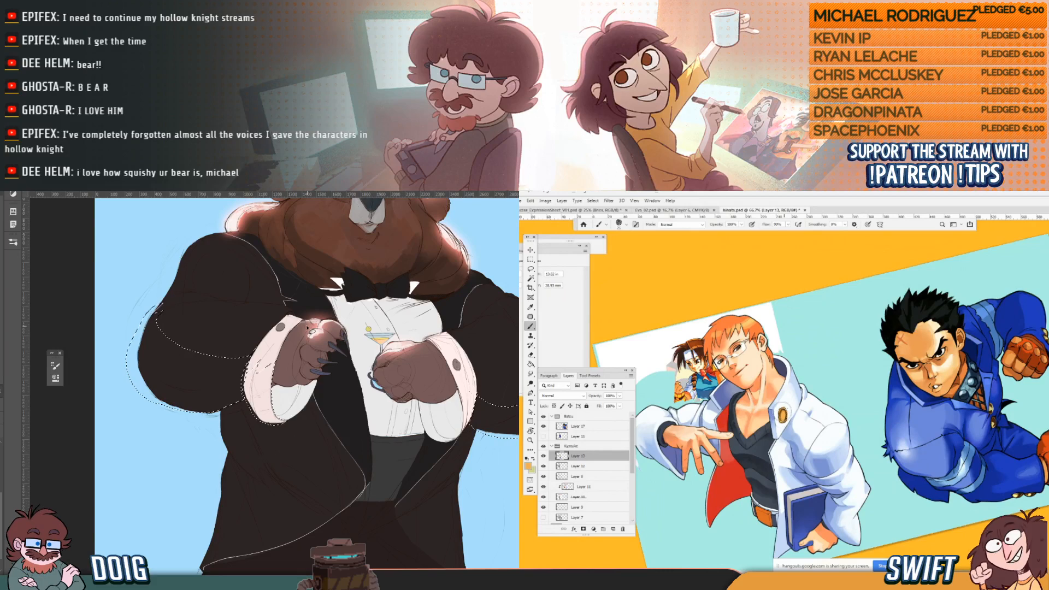
# Add the jacket side below the bear's clenched paw to the lasso selection, and sample a colour from the coat badge.
pyautogui.press('alt')
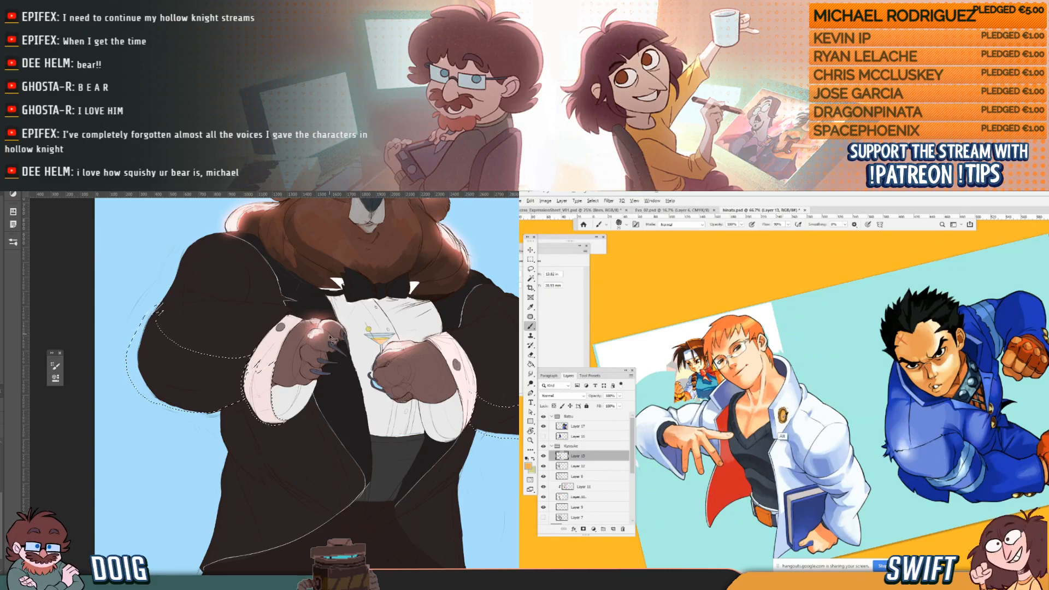
pyautogui.moveTo(328, 380)
pyautogui.mouseDown()
pyautogui.moveTo(298, 376)
pyautogui.moveTo(285, 396)
pyautogui.mouseUp()
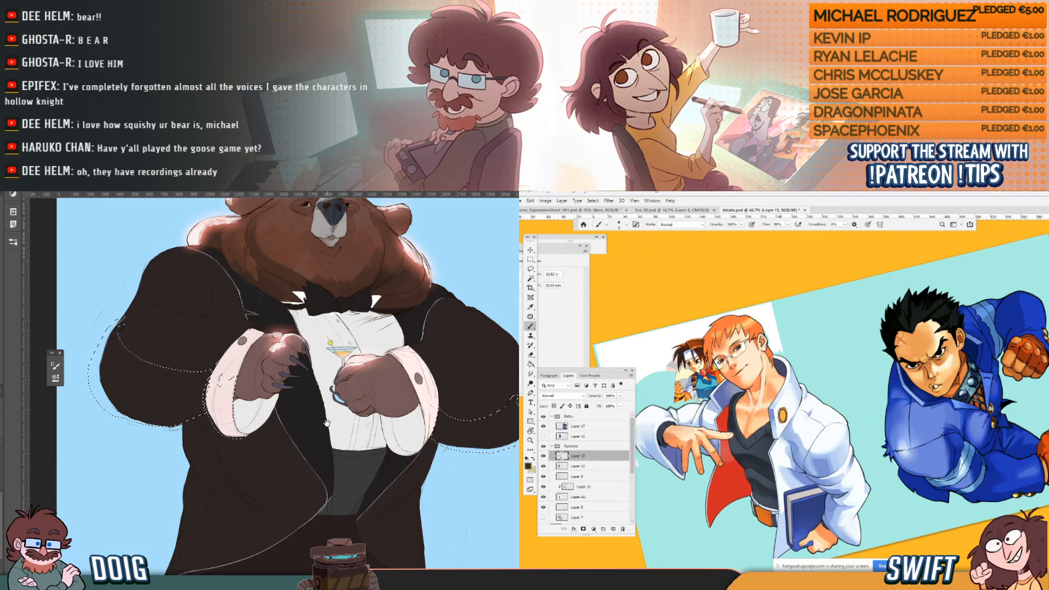
pyautogui.moveTo(327, 424); pyautogui.dragTo(310, 351)
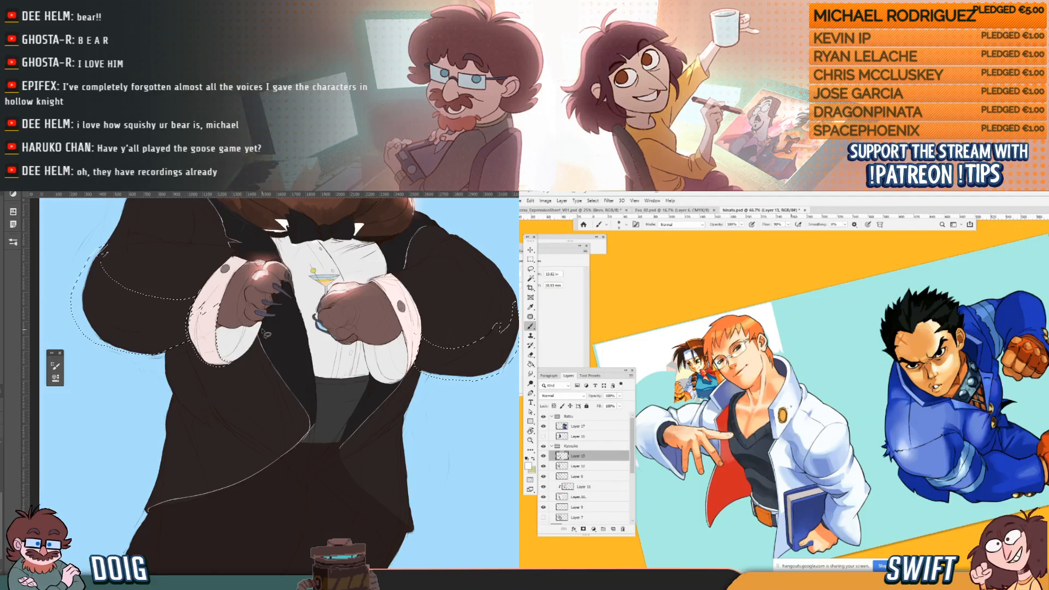
pyautogui.press('shift')
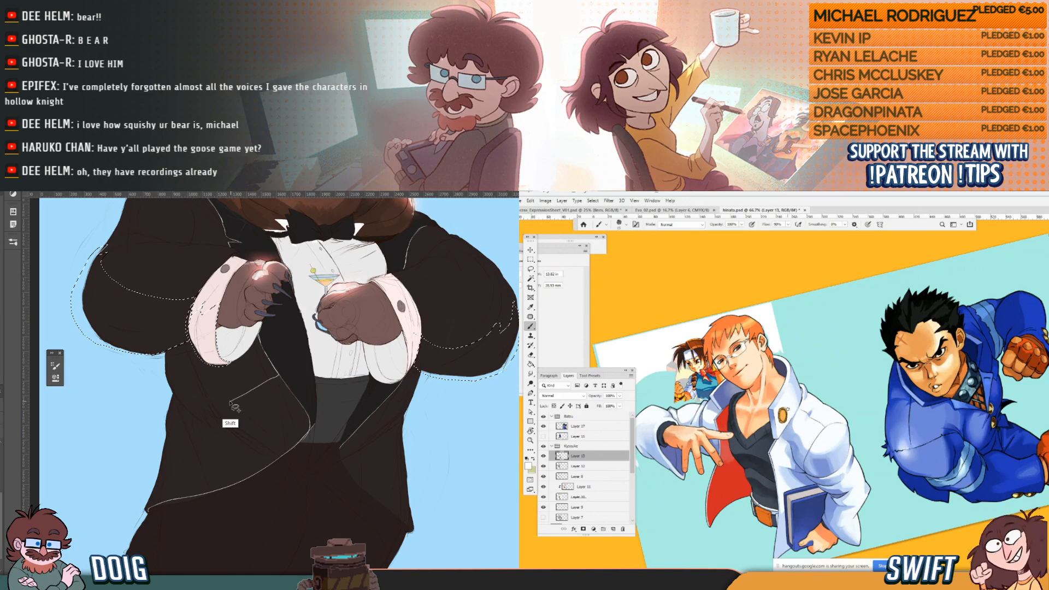
pyautogui.press('ctrl')
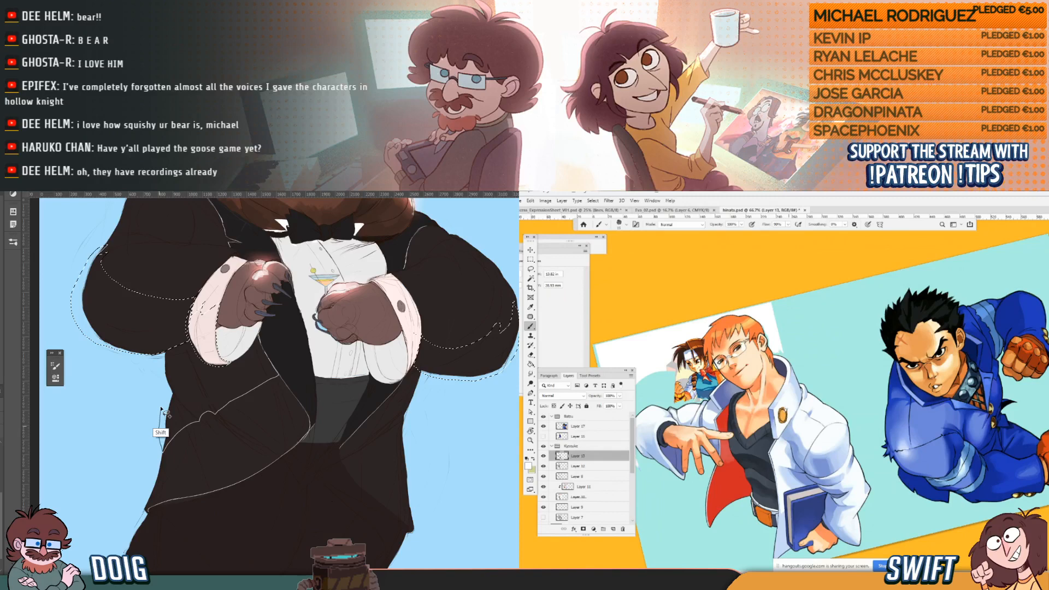
pyautogui.moveTo(162, 409)
pyautogui.mouseDown()
pyautogui.moveTo(159, 361)
pyautogui.moveTo(192, 345)
pyautogui.moveTo(236, 359)
pyautogui.moveTo(260, 338)
pyautogui.mouseUp()
pyautogui.keyDown('alt'); pyautogui.click(785, 413); pyautogui.keyUp('alt')
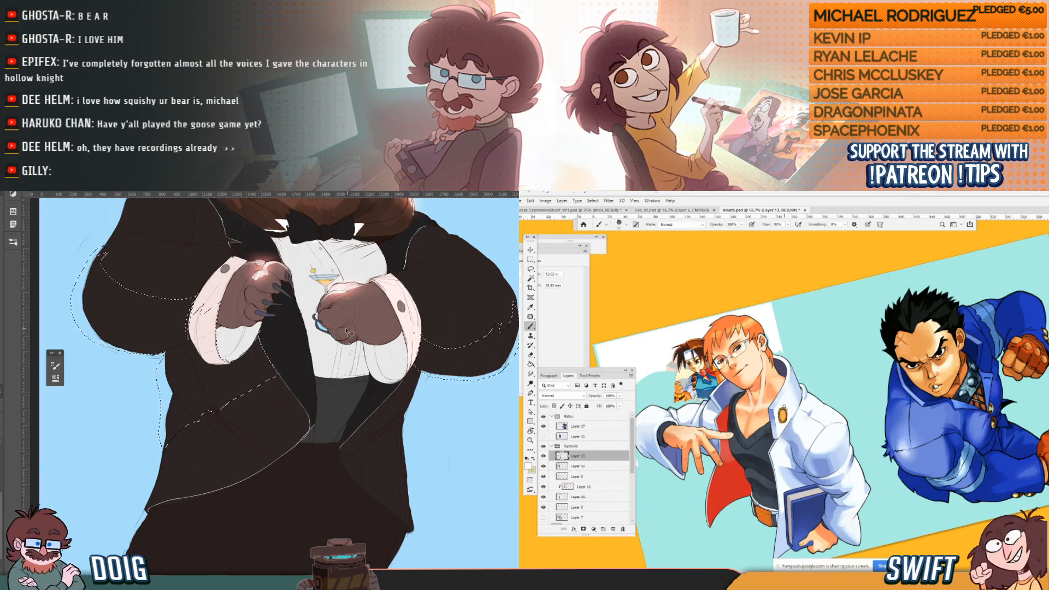
# Refine the coat badge with colours sampled from it, and add the jacket area below the martini arm's cuff to the selection.
pyautogui.moveTo(347, 335)
pyautogui.mouseDown()
pyautogui.moveTo(301, 349)
pyautogui.moveTo(299, 384)
pyautogui.mouseUp()
pyautogui.keyDown('alt'); pyautogui.click(785, 410); pyautogui.keyUp('alt')
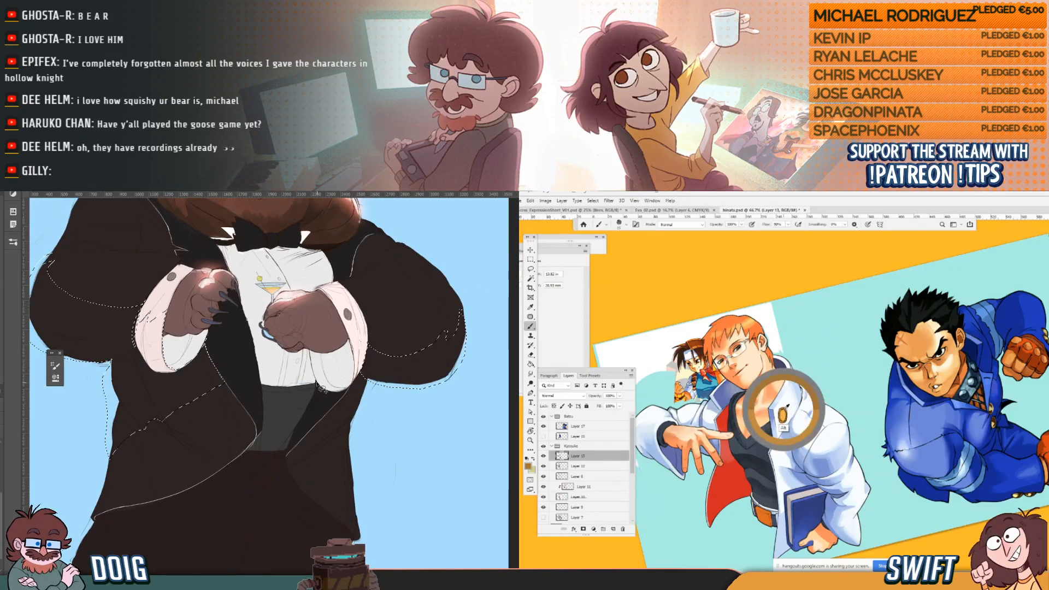
pyautogui.keyDown('alt'); pyautogui.click(784, 410); pyautogui.keyUp('alt')
pyautogui.keyDown('alt'); pyautogui.click(782, 410); pyautogui.keyUp('alt')
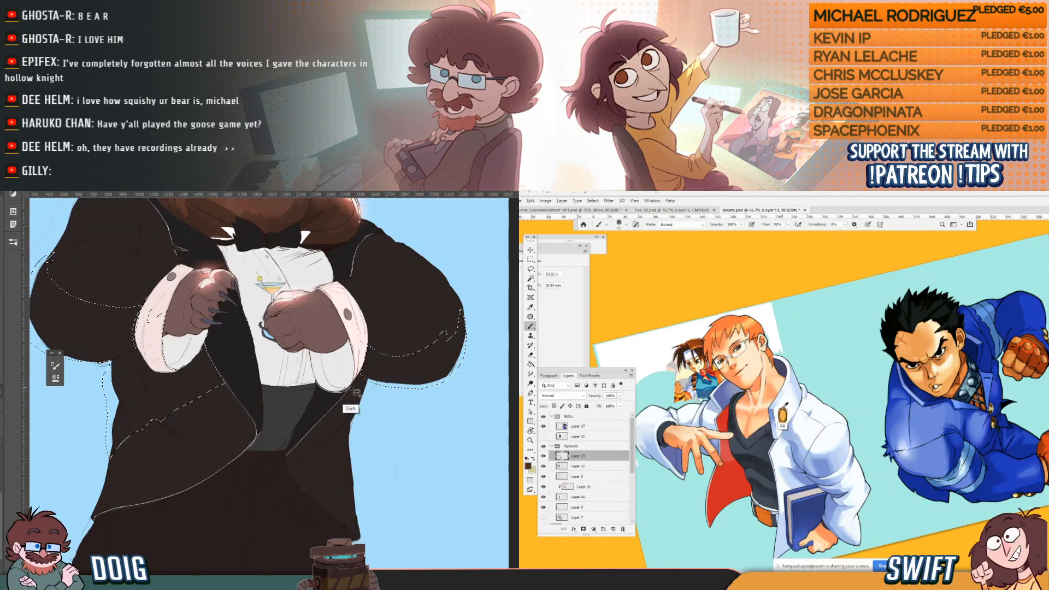
pyautogui.moveTo(373, 386)
pyautogui.mouseDown()
pyautogui.moveTo(357, 434)
pyautogui.moveTo(333, 406)
pyautogui.moveTo(311, 402)
pyautogui.moveTo(323, 358)
pyautogui.mouseUp()
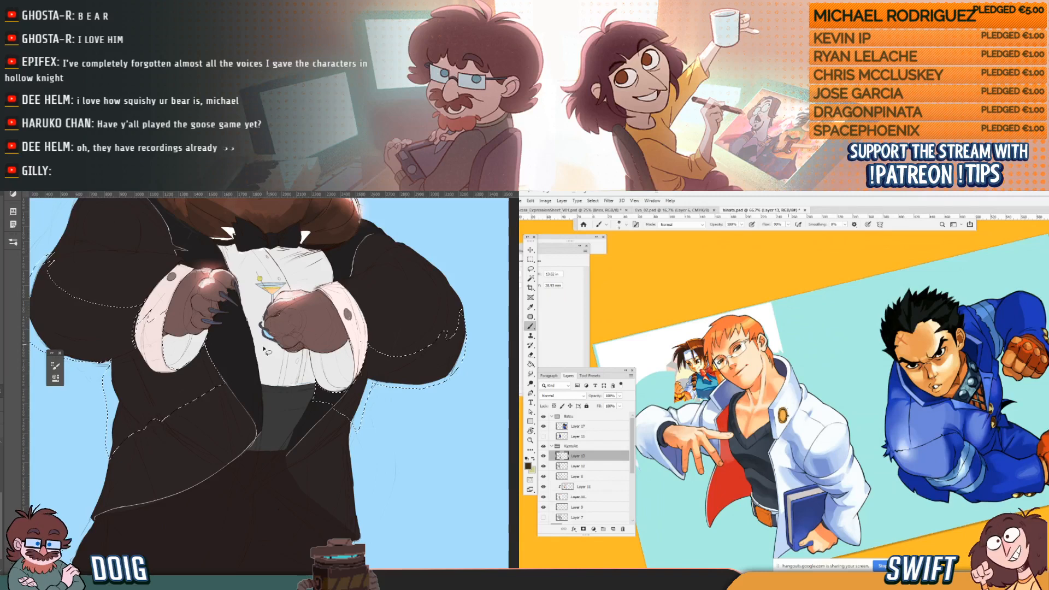
# Add a curved band of trousers beneath the bear's coat hem to the selection, and sample more colours from the coat badge.
pyautogui.moveTo(230, 436); pyautogui.dragTo(300, 358)
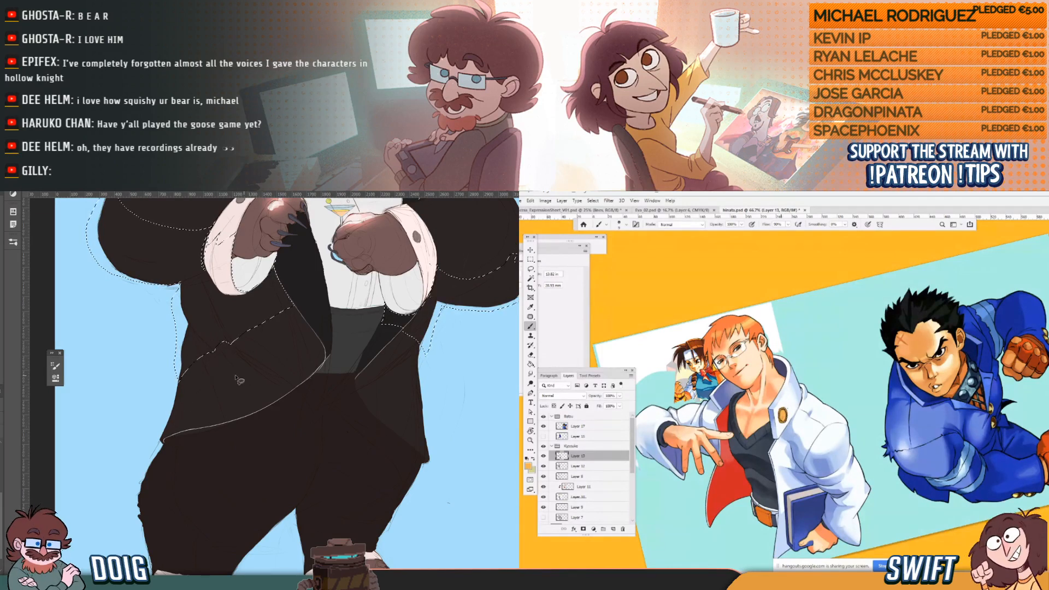
pyautogui.moveTo(226, 403); pyautogui.dragTo(229, 361)
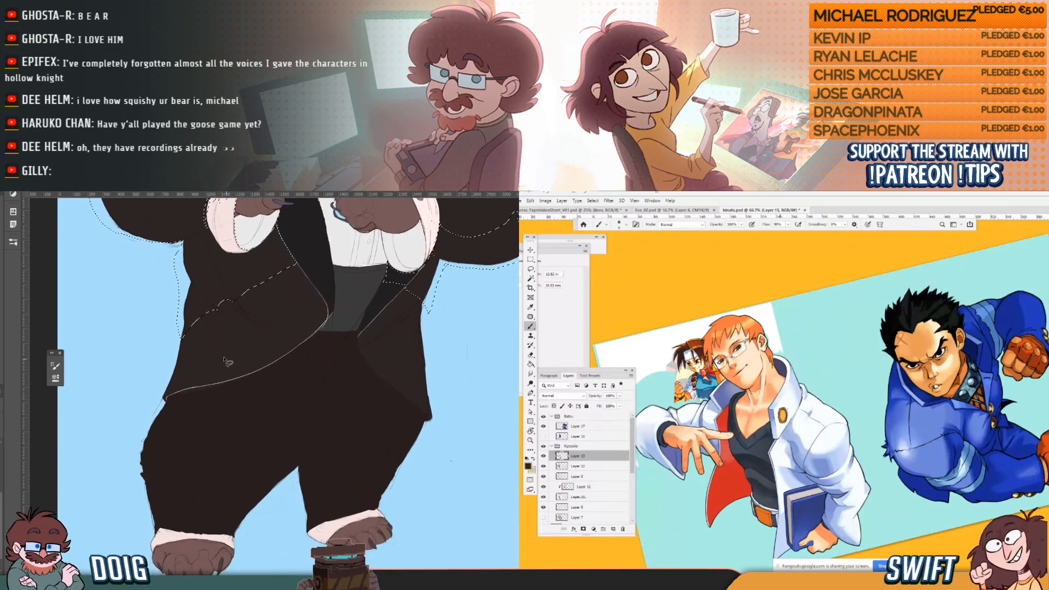
pyautogui.keyDown('shift'); pyautogui.click(167, 402); pyautogui.keyUp('shift')
pyautogui.moveTo(150, 426); pyautogui.dragTo(140, 462)
pyautogui.keyDown('alt'); pyautogui.click(207, 433); pyautogui.keyUp('alt')
pyautogui.moveTo(265, 401)
pyautogui.mouseDown()
pyautogui.moveTo(310, 358)
pyautogui.moveTo(326, 338)
pyautogui.moveTo(317, 331)
pyautogui.mouseUp()
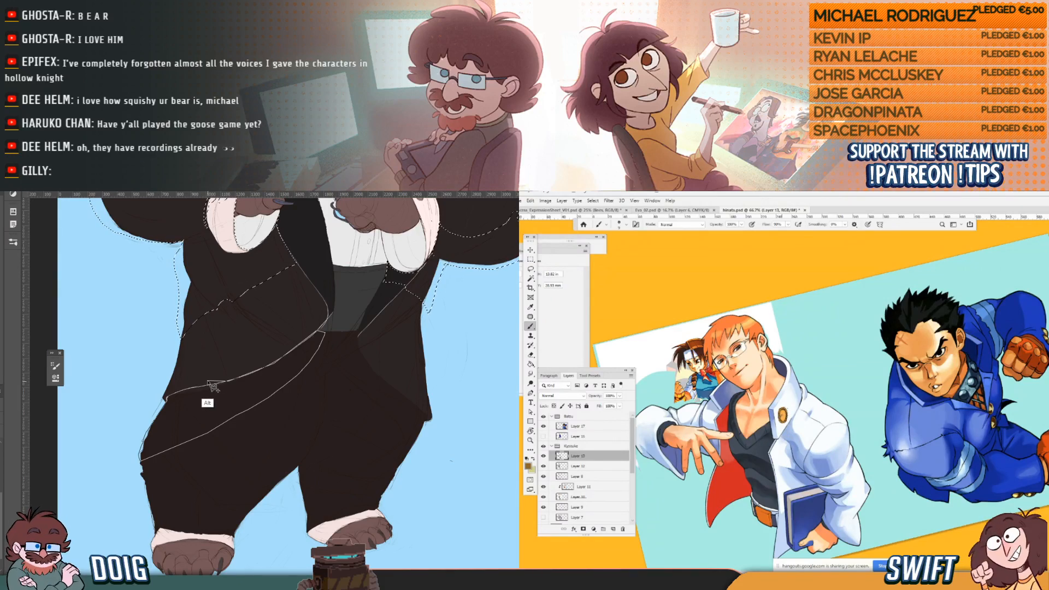
pyautogui.keyDown('alt'); pyautogui.click(787, 415); pyautogui.keyUp('alt')
pyautogui.keyDown('alt'); pyautogui.click(787, 415); pyautogui.keyUp('alt')
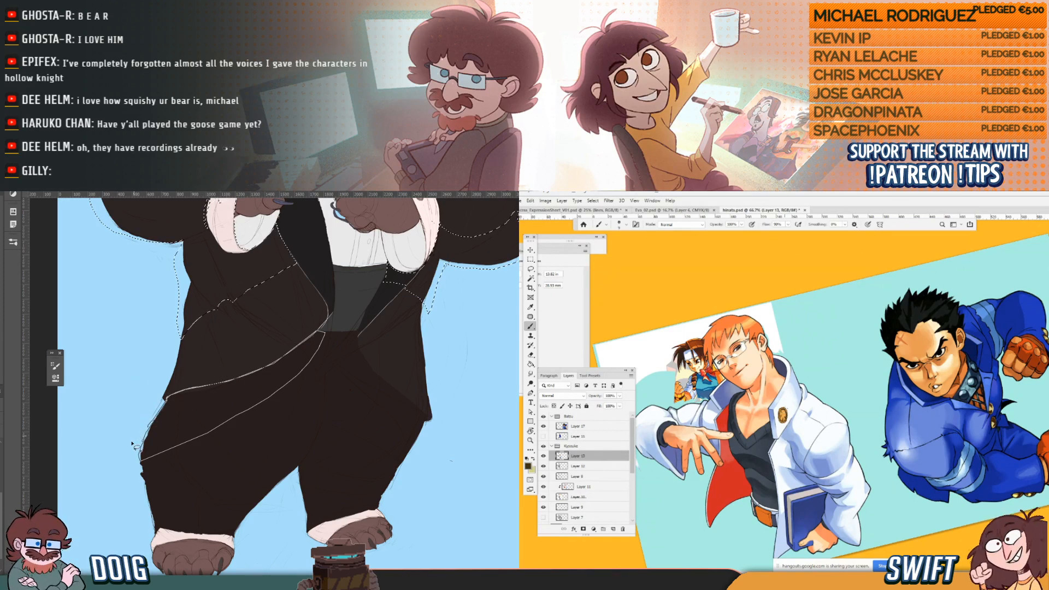
# Add a small wedge of trousers beneath the waistcoat, inside the coat opening, to the shadow selection.
pyautogui.hotkey('ctrl', 'd')
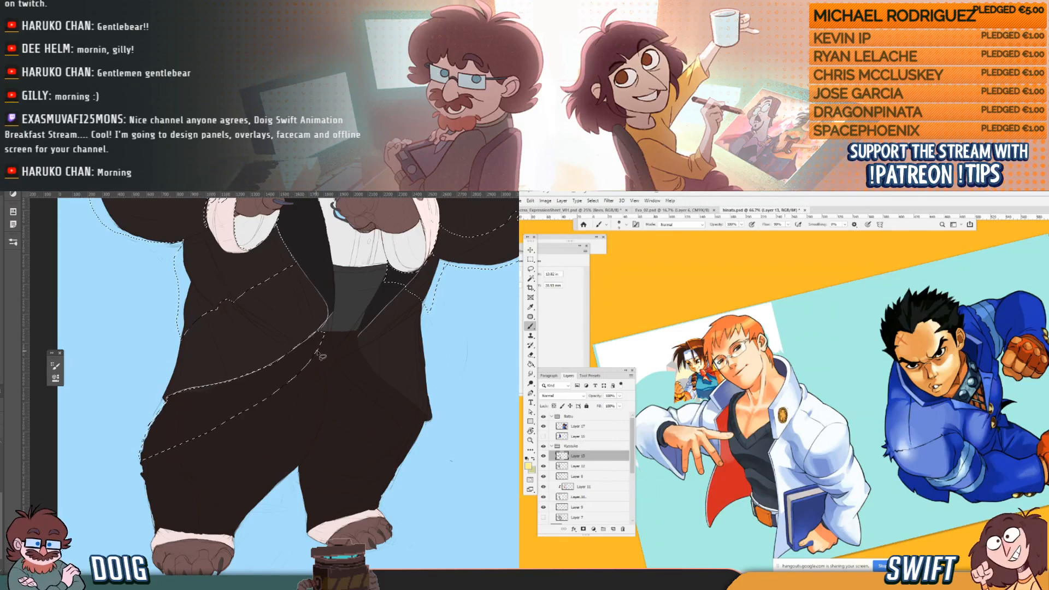
pyautogui.moveTo(321, 349); pyautogui.dragTo(288, 379)
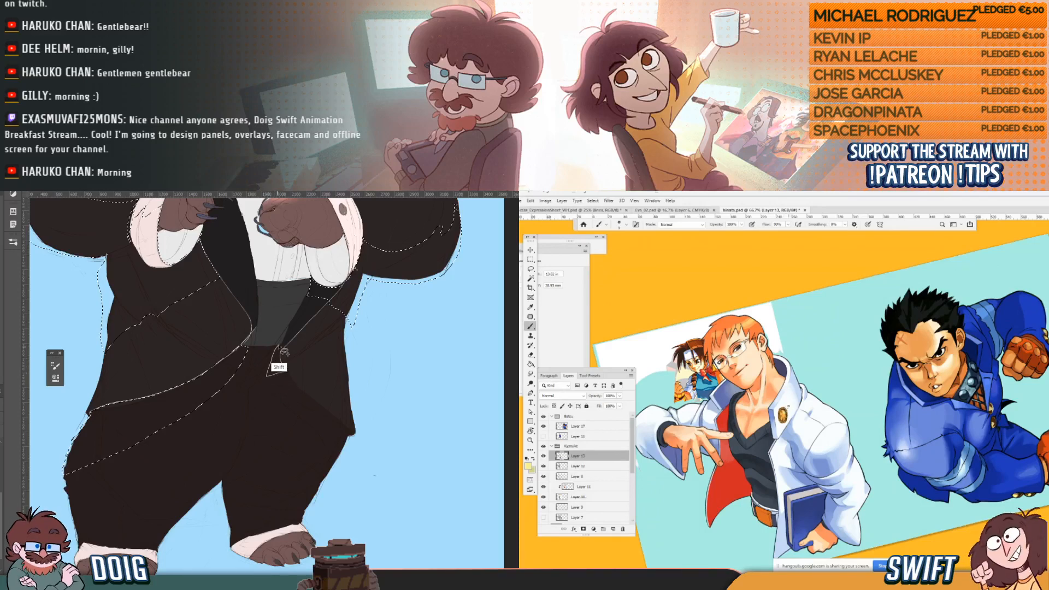
pyautogui.hotkey('ctrl', 'd')
pyautogui.moveTo(277, 320); pyautogui.dragTo(292, 347)
pyautogui.hotkey('ctrl', 'z')
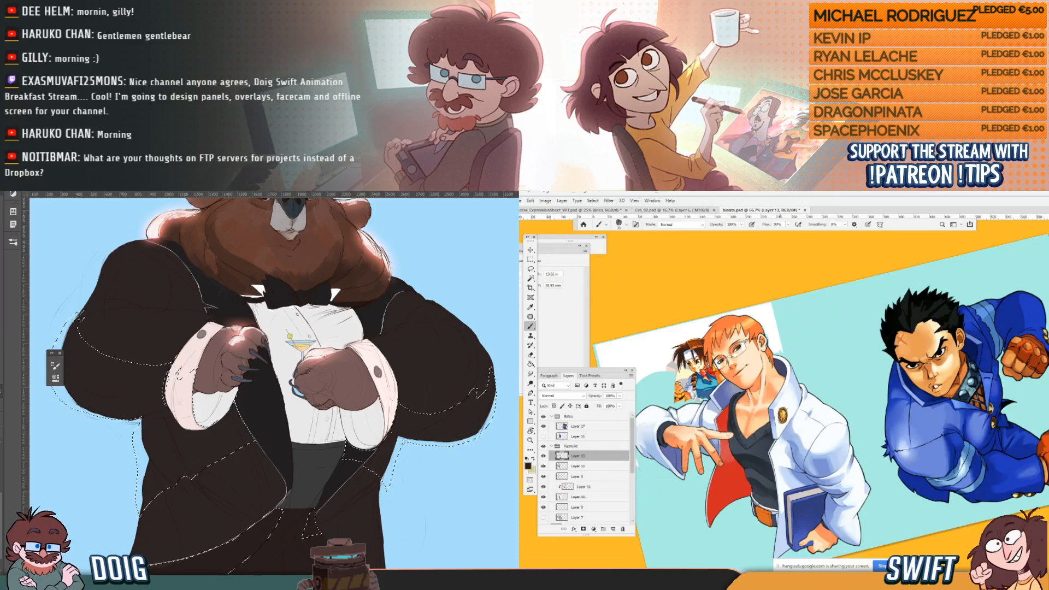
# Fill the selected shadow shapes with black, clear the selection, and clip the shadow layer to the bear with a clipping mask.
pyautogui.hotkey('alt', 'BackSpace')
pyautogui.hotkey('ctrl', 'd')
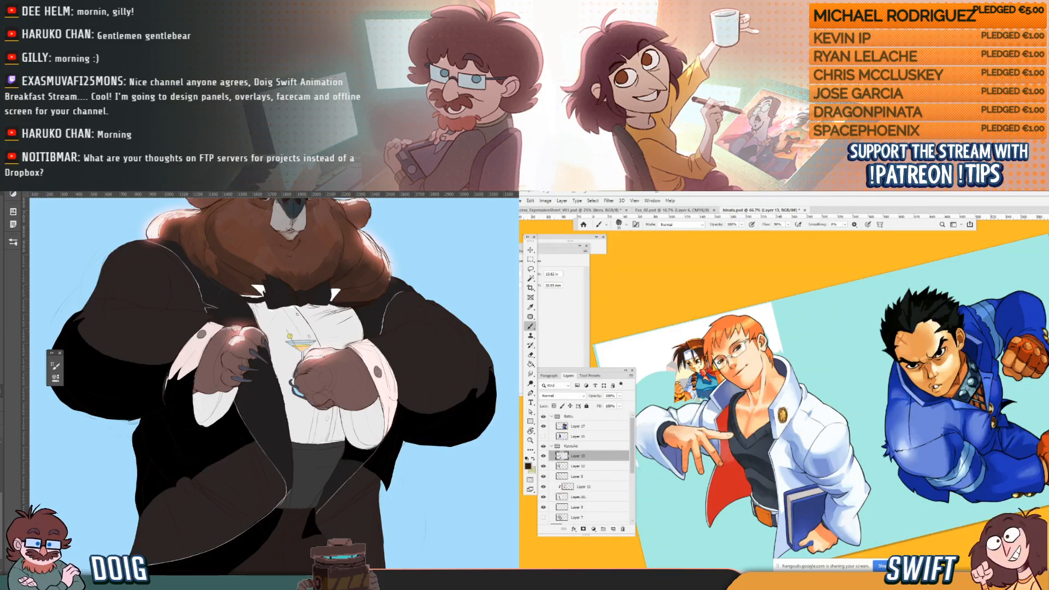
pyautogui.rightClick(1, 390)
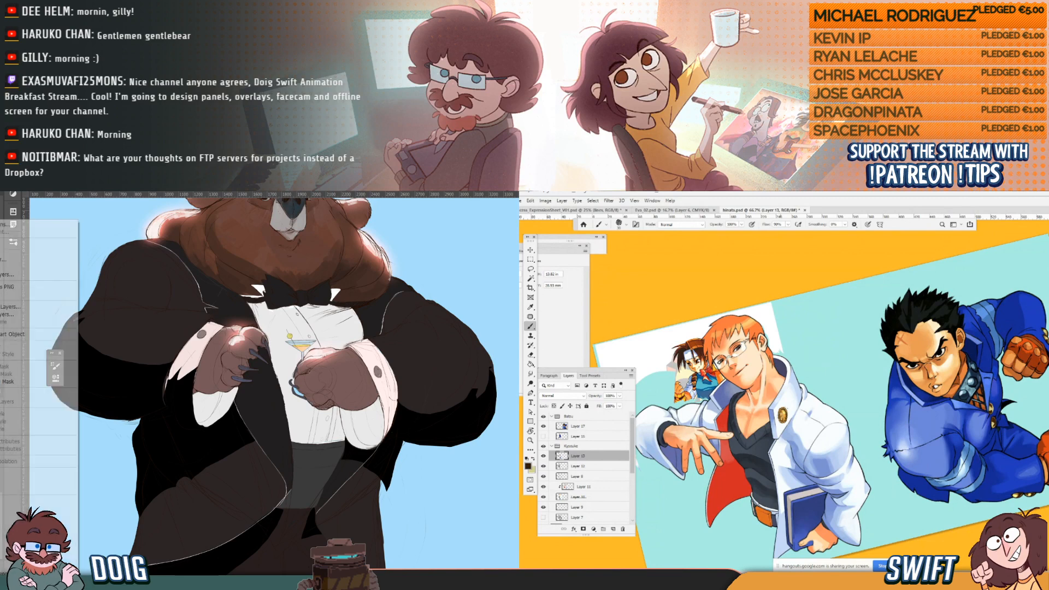
pyautogui.click(22, 384)
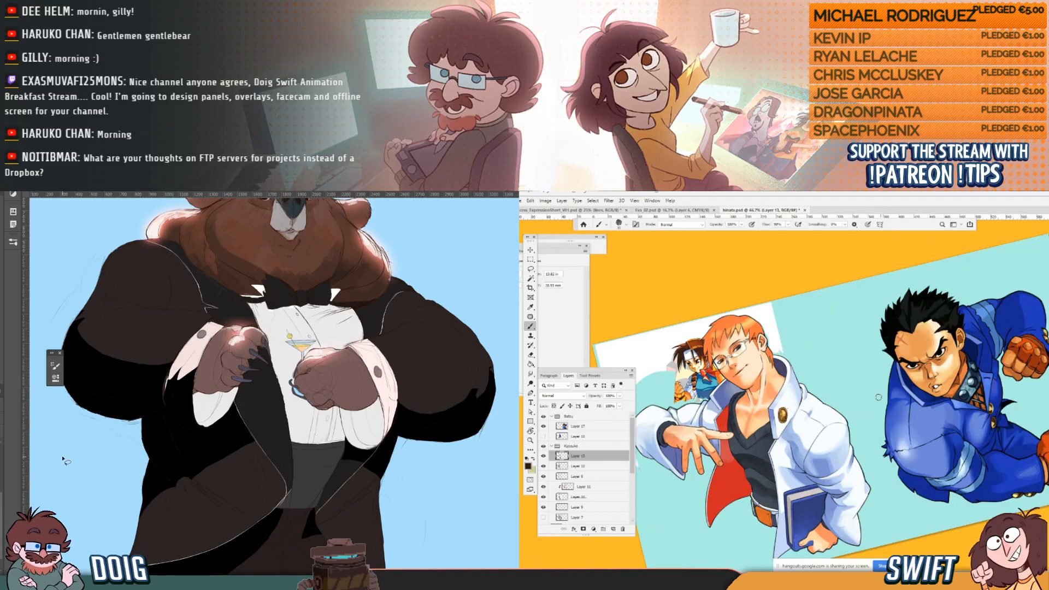
# Touch up the white coat's badge with gold and dark colours sampled from it.
pyautogui.moveTo(155, 486); pyautogui.dragTo(176, 392)
pyautogui.keyDown('alt'); pyautogui.click(780, 421); pyautogui.keyUp('alt')
pyautogui.keyDown('alt'); pyautogui.click(780, 421); pyautogui.keyUp('alt')
pyautogui.keyDown('alt'); pyautogui.click(782, 421); pyautogui.keyUp('alt')
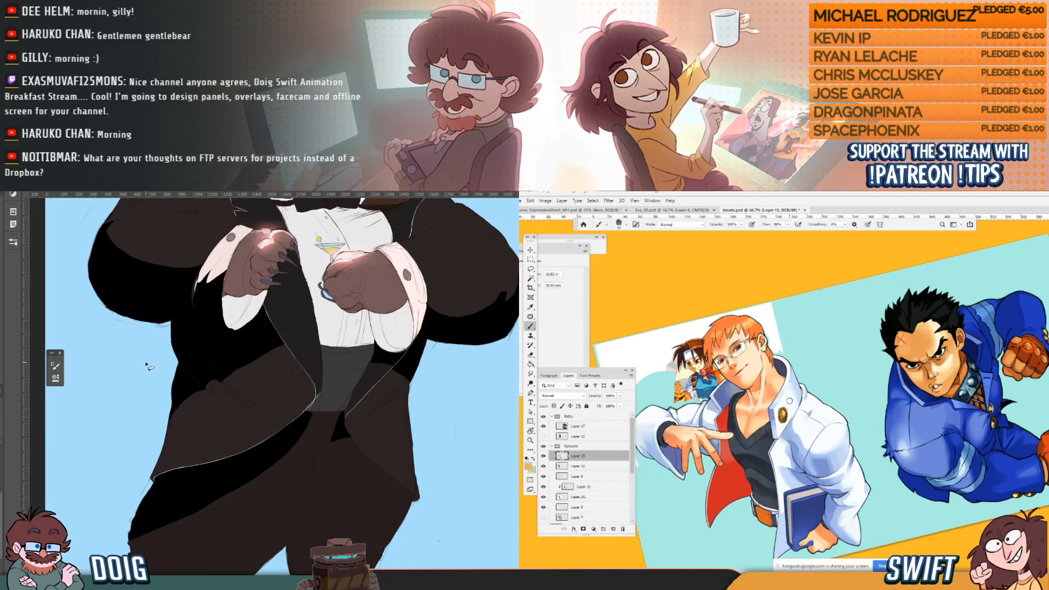
pyautogui.keyDown('alt'); pyautogui.click(783, 419); pyautogui.keyUp('alt')
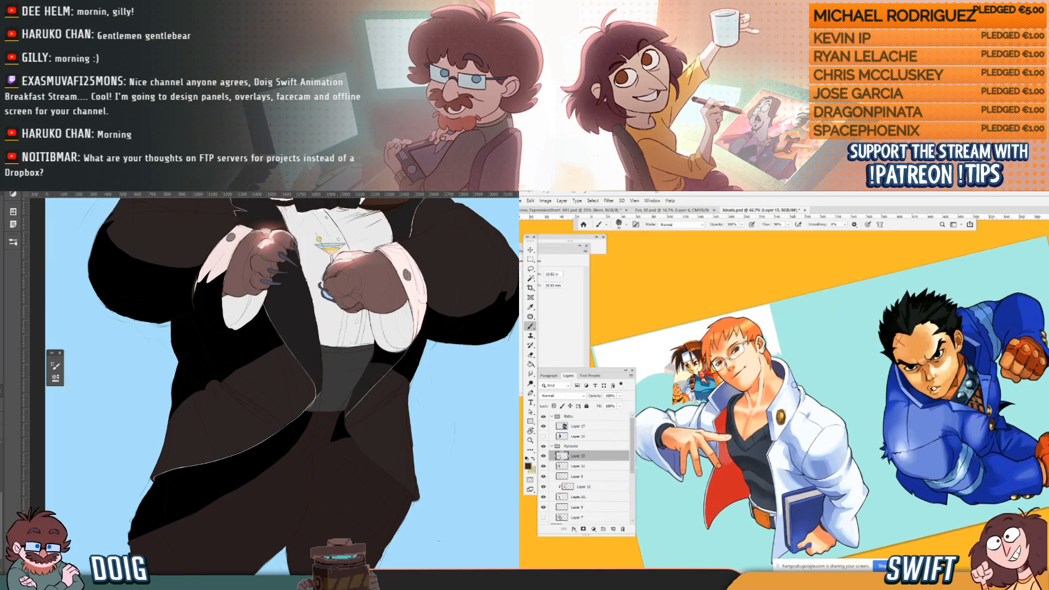
pyautogui.press('alt')
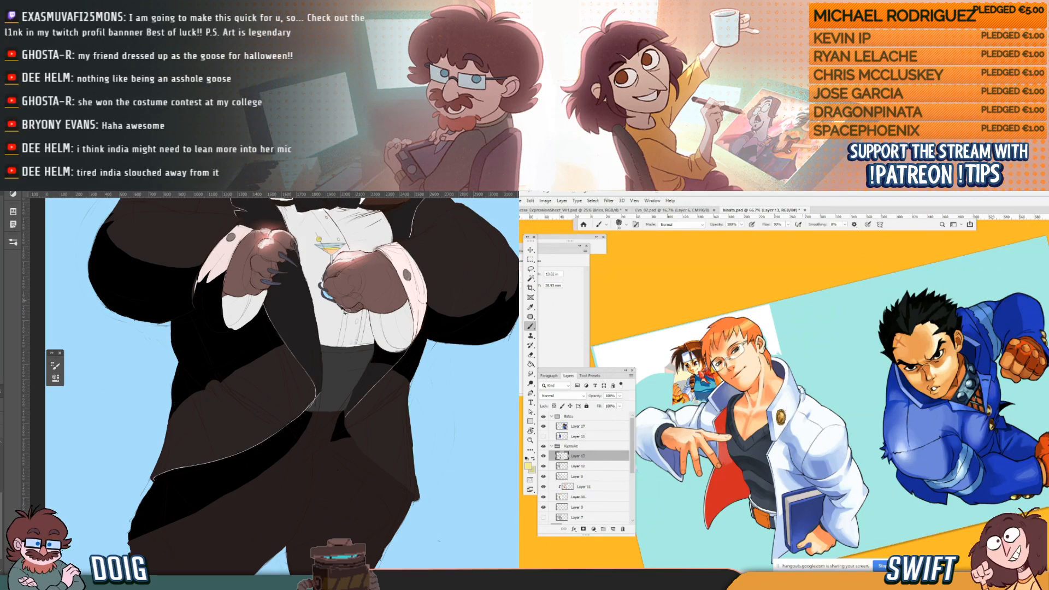
# Lasso the inner side of the bear's farther trouser leg, fill it with black as a shadow, and clear the selection.
pyautogui.moveTo(340, 348); pyautogui.dragTo(312, 354)
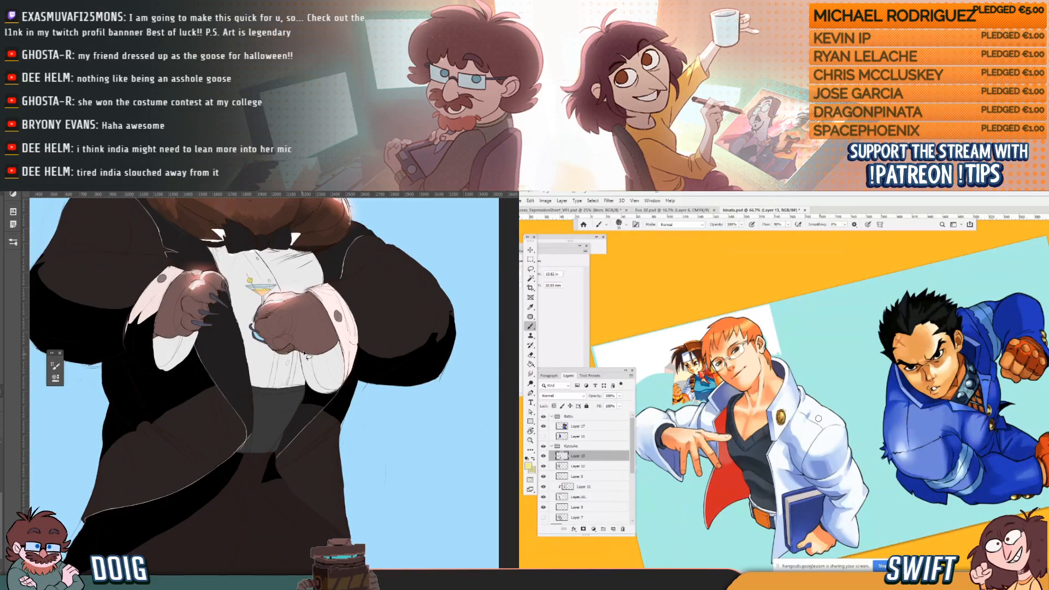
pyautogui.moveTo(300, 442); pyautogui.dragTo(360, 355)
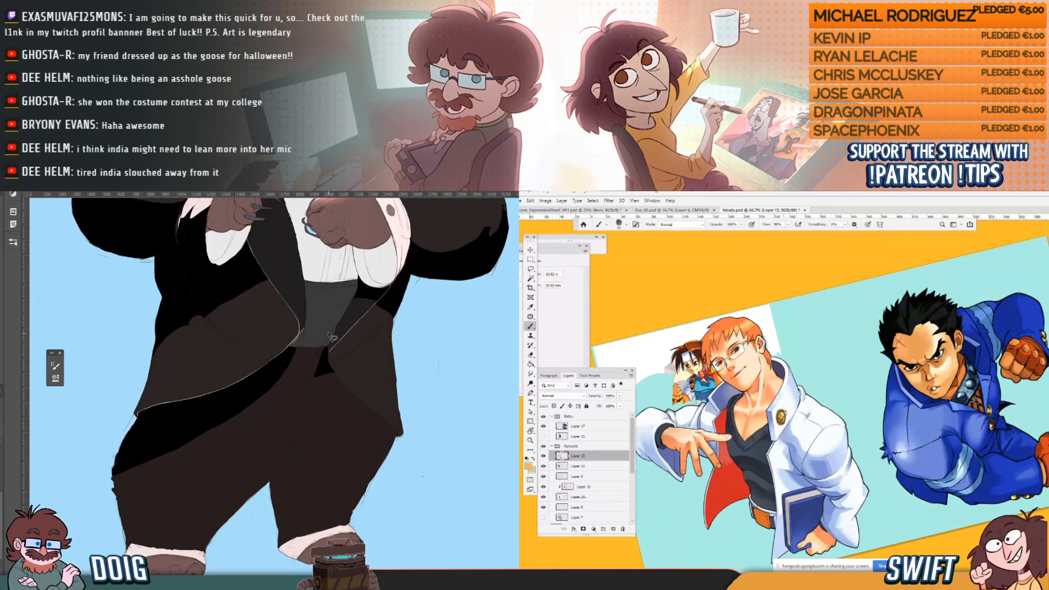
pyautogui.moveTo(295, 452); pyautogui.dragTo(322, 383)
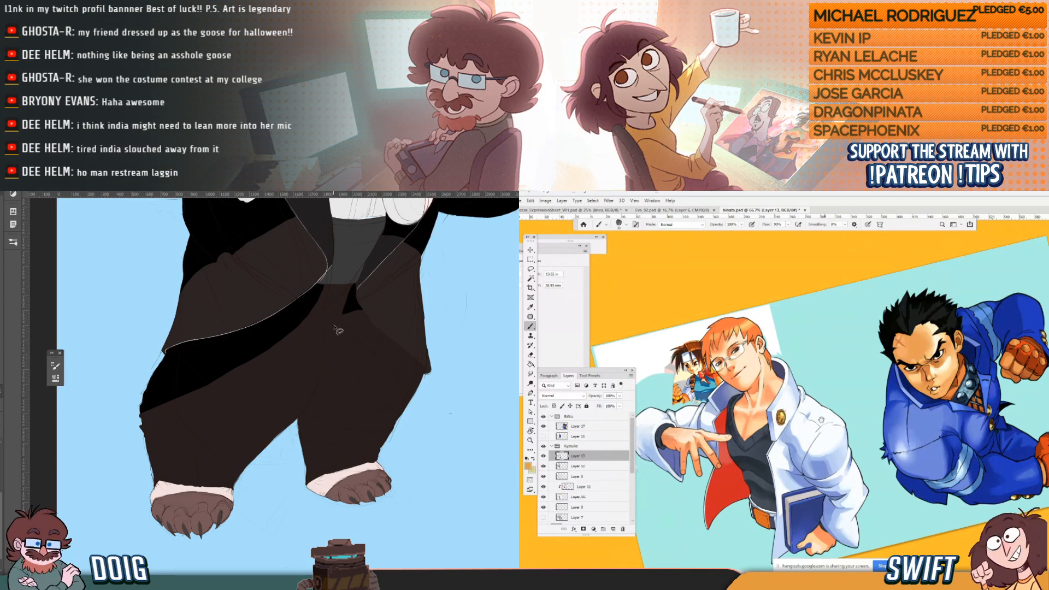
pyautogui.moveTo(825, 422); pyautogui.dragTo(822, 414)
pyautogui.moveTo(315, 389)
pyautogui.mouseDown()
pyautogui.moveTo(307, 407)
pyautogui.moveTo(321, 394)
pyautogui.mouseUp()
pyautogui.moveTo(281, 467)
pyautogui.mouseDown()
pyautogui.moveTo(328, 374)
pyautogui.moveTo(299, 411)
pyautogui.moveTo(317, 327)
pyautogui.moveTo(351, 419)
pyautogui.moveTo(330, 418)
pyautogui.moveTo(349, 431)
pyautogui.moveTo(323, 447)
pyautogui.moveTo(330, 393)
pyautogui.moveTo(312, 347)
pyautogui.moveTo(273, 426)
pyautogui.moveTo(271, 463)
pyautogui.moveTo(280, 485)
pyautogui.moveTo(294, 488)
pyautogui.moveTo(300, 471)
pyautogui.moveTo(322, 465)
pyautogui.mouseUp()
pyautogui.hotkey('alt', 'BackSpace')
pyautogui.hotkey('ctrl', 'd')
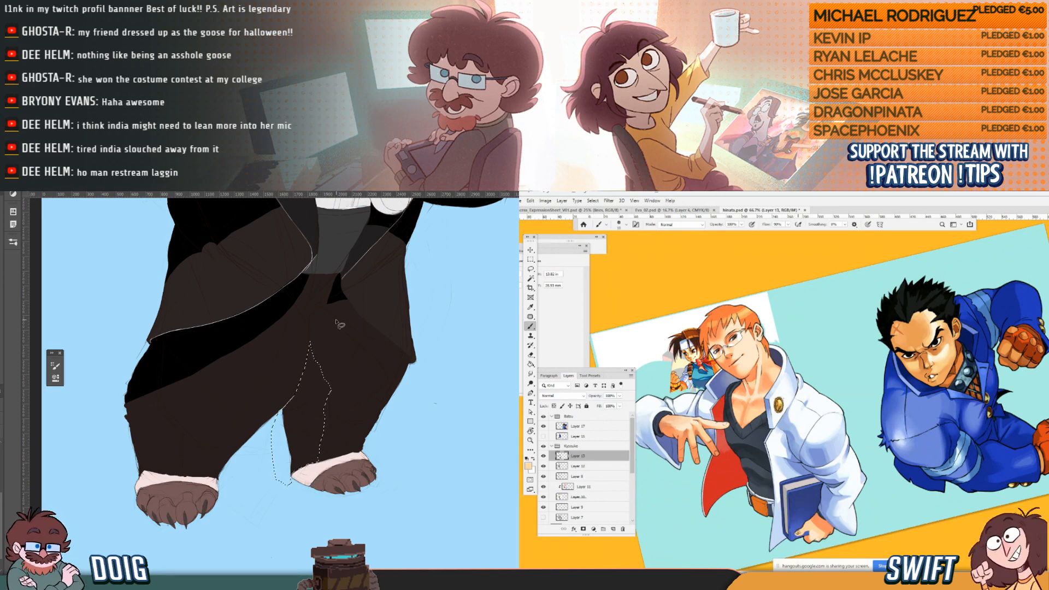
pyautogui.hotkey('alt', 'BackSpace')
pyautogui.hotkey('ctrl', 'd')
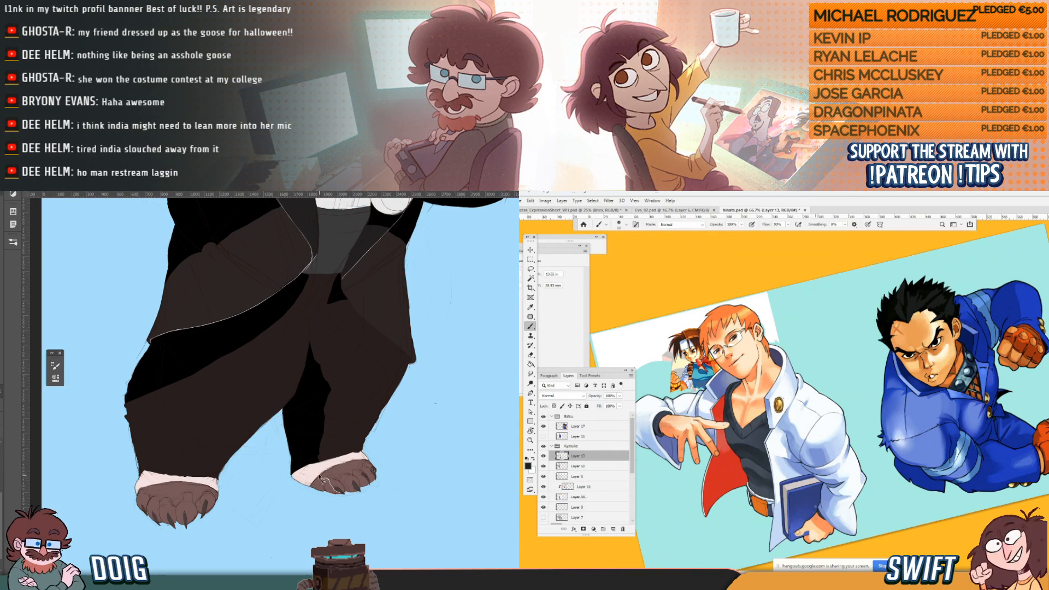
# Lasso a shadow along the cuff and sole of the bear's farther foot, fill it with black, and deselect.
pyautogui.moveTo(308, 497); pyautogui.dragTo(345, 495)
pyautogui.hotkey('alt', 'BackSpace')
pyautogui.hotkey('ctrl', 'd')
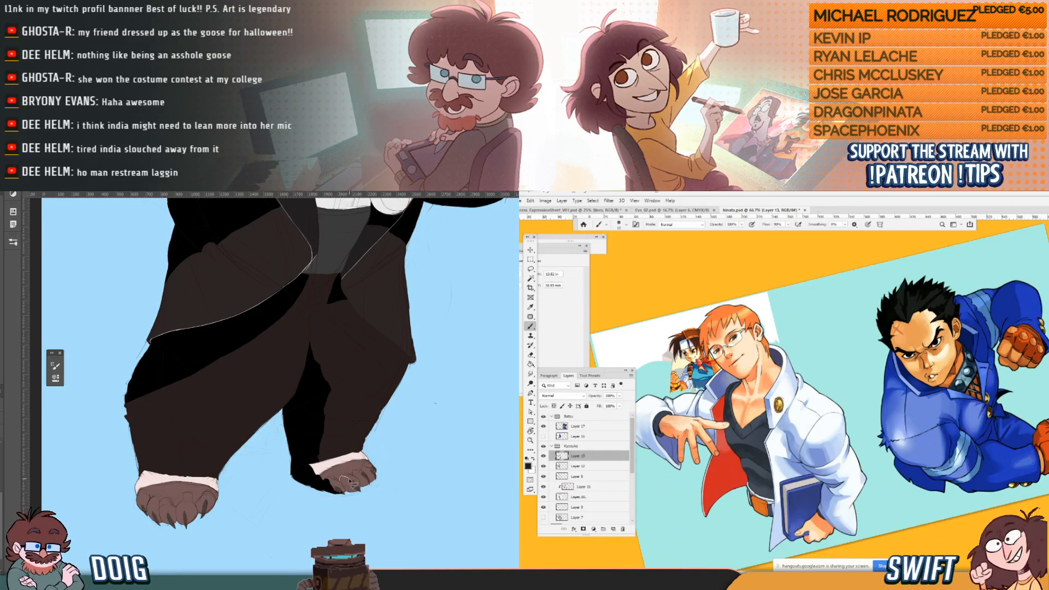
# Lasso the outer edge of the bear's nearer trouser leg and foot, fill it with the shadow colour, and deselect.
pyautogui.moveTo(339, 481); pyautogui.dragTo(341, 480)
pyautogui.moveTo(190, 479)
pyautogui.mouseDown()
pyautogui.moveTo(164, 461)
pyautogui.moveTo(159, 443)
pyautogui.moveTo(171, 436)
pyautogui.moveTo(156, 431)
pyautogui.moveTo(150, 393)
pyautogui.moveTo(122, 402)
pyautogui.moveTo(116, 427)
pyautogui.moveTo(125, 470)
pyautogui.moveTo(133, 482)
pyautogui.moveTo(144, 472)
pyautogui.moveTo(130, 500)
pyautogui.moveTo(144, 521)
pyautogui.moveTo(159, 532)
pyautogui.moveTo(184, 529)
pyautogui.moveTo(190, 476)
pyautogui.mouseUp()
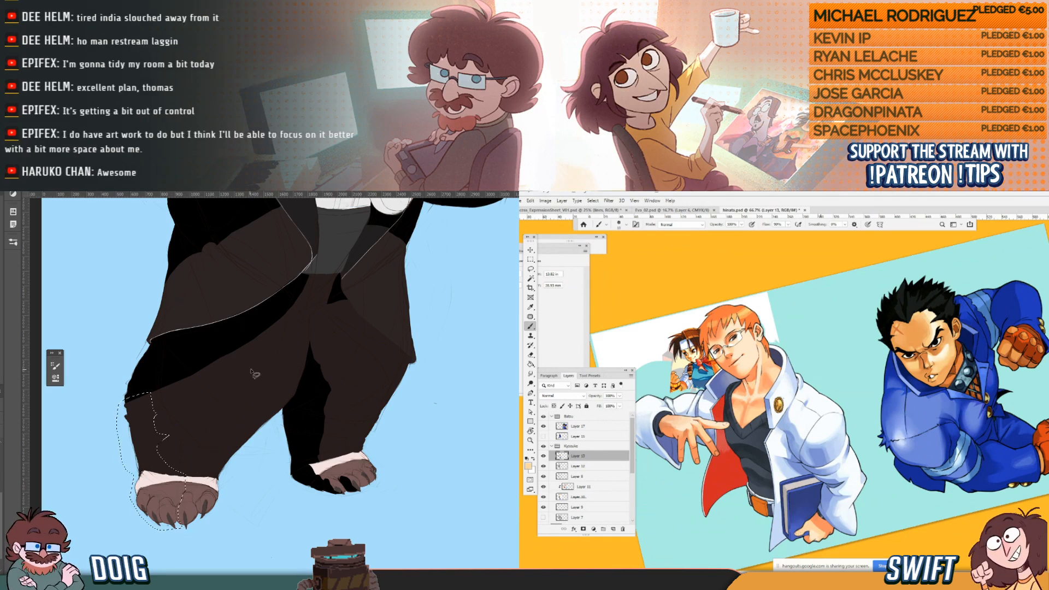
pyautogui.hotkey('ctrl', 'BackSpace')
pyautogui.hotkey('ctrl', 'd')
pyautogui.keyDown('space'); pyautogui.moveTo(241, 363); pyautogui.dragTo(232, 464); pyautogui.keyUp('space')
pyautogui.keyDown('space'); pyautogui.moveTo(240, 317); pyautogui.dragTo(217, 429); pyautogui.keyUp('space')
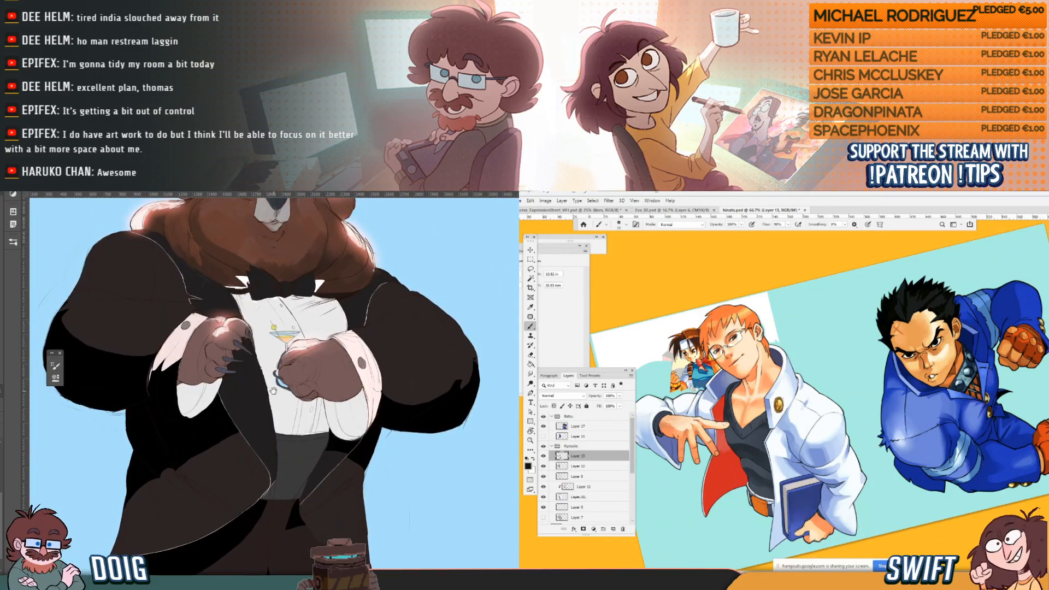
pyautogui.moveTo(276, 395); pyautogui.dragTo(280, 405)
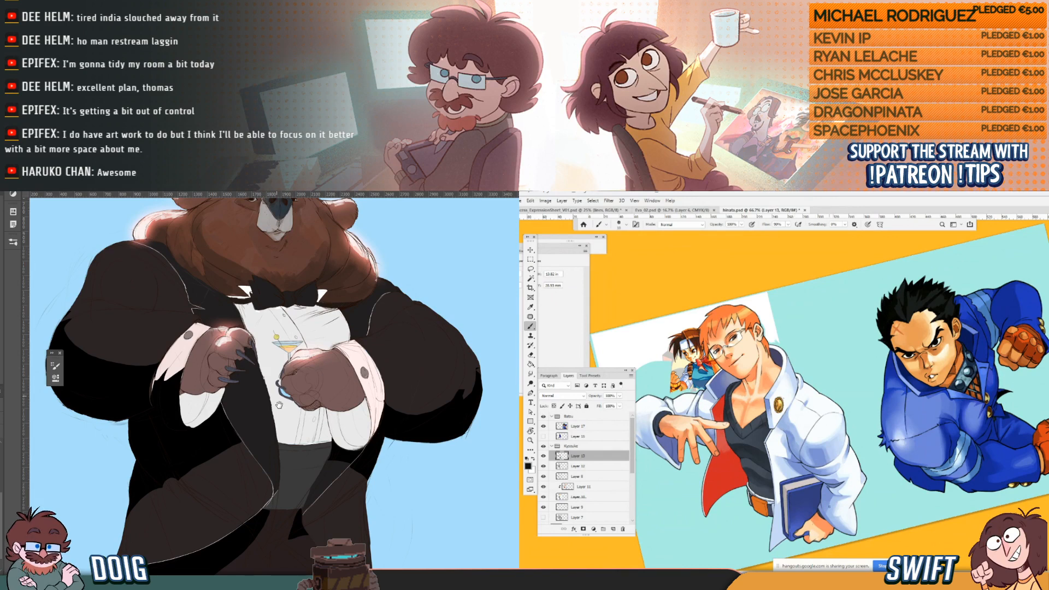
# Lasso shadows along the underside and fingers of the bear's fist holding the martini glass, fill them with black, and deselect.
pyautogui.moveTo(279, 405); pyautogui.dragTo(280, 397)
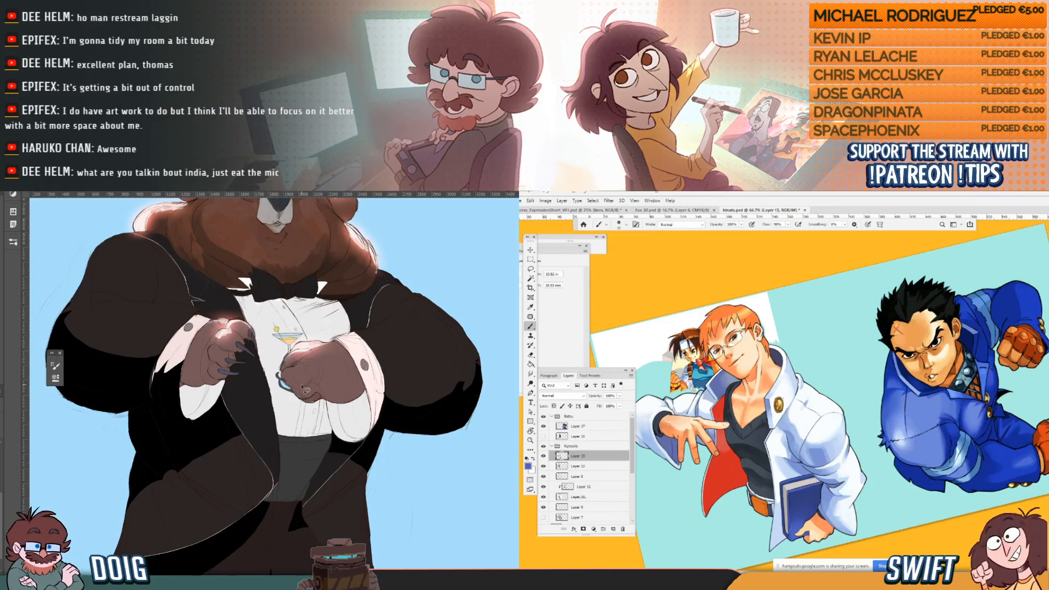
pyautogui.moveTo(282, 376)
pyautogui.mouseDown()
pyautogui.moveTo(313, 375)
pyautogui.moveTo(292, 389)
pyautogui.moveTo(327, 401)
pyautogui.moveTo(367, 390)
pyautogui.moveTo(364, 381)
pyautogui.moveTo(359, 398)
pyautogui.moveTo(317, 407)
pyautogui.mouseUp()
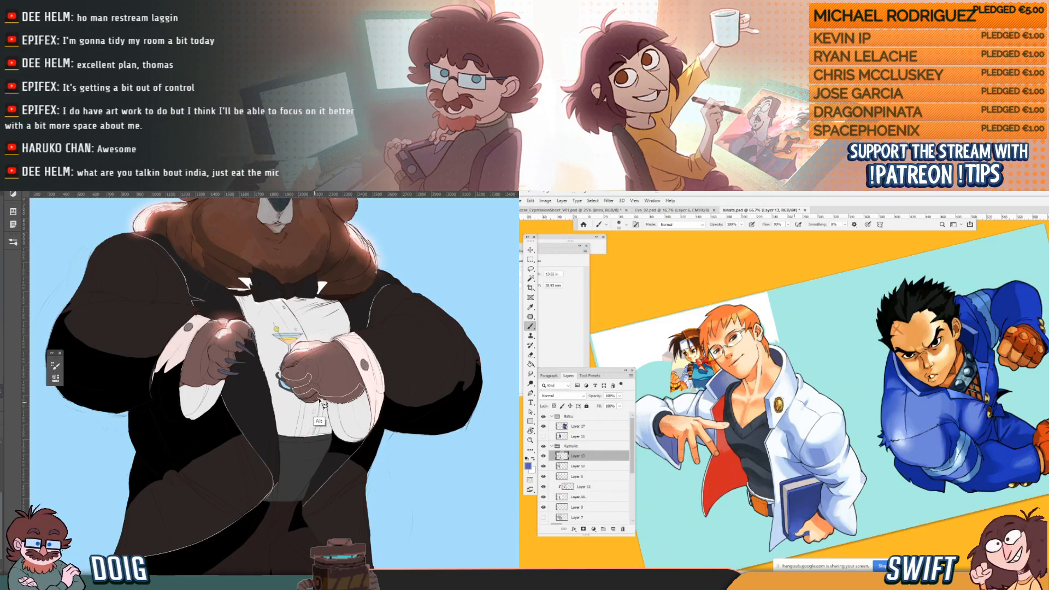
pyautogui.keyDown('alt'); pyautogui.click(803, 539); pyautogui.keyUp('alt')
pyautogui.moveTo(307, 377)
pyautogui.mouseDown()
pyautogui.moveTo(298, 394)
pyautogui.moveTo(331, 343)
pyautogui.moveTo(307, 332)
pyautogui.moveTo(303, 376)
pyautogui.moveTo(315, 398)
pyautogui.mouseUp()
pyautogui.hotkey('alt', 'BackSpace')
pyautogui.hotkey('ctrl', 'd')
pyautogui.keyDown('alt'); pyautogui.click(800, 529); pyautogui.keyUp('alt')
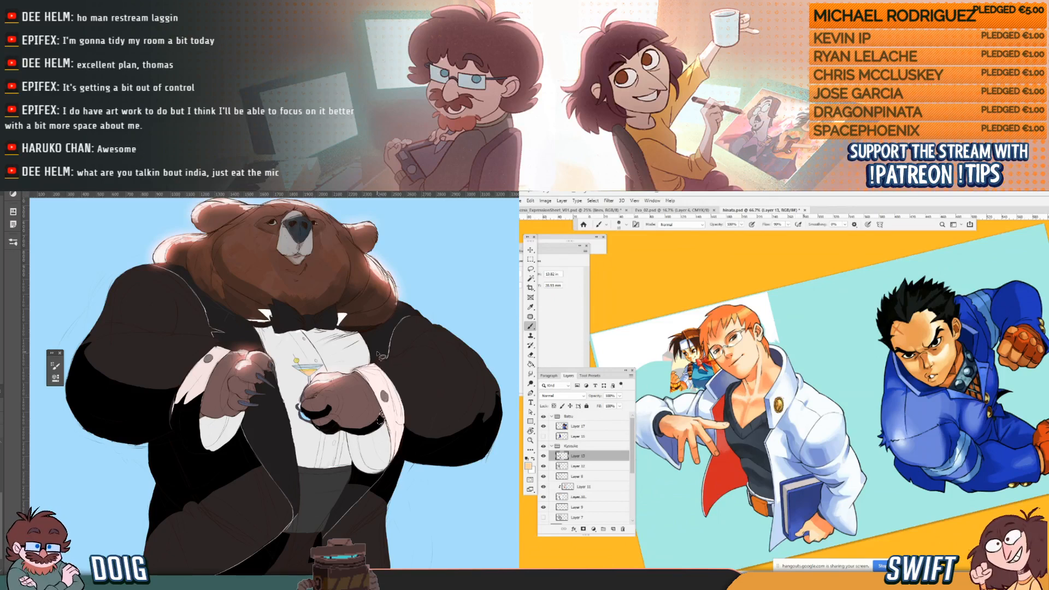
pyautogui.keyDown('alt'); pyautogui.click(805, 524); pyautogui.keyUp('alt')
pyautogui.moveTo(307, 387); pyautogui.dragTo(333, 399)
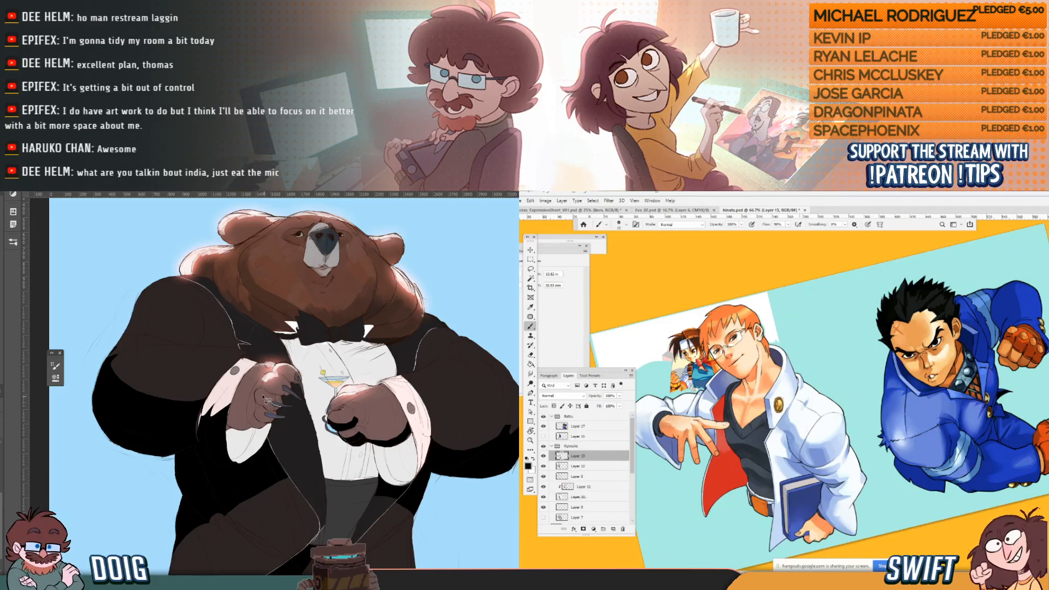
# Lasso the underside of the bear's other fist, fill it with black, deselect, and touch up the white coat near the book.
pyautogui.moveTo(253, 399)
pyautogui.mouseDown()
pyautogui.moveTo(230, 413)
pyautogui.moveTo(226, 431)
pyautogui.moveTo(247, 432)
pyautogui.moveTo(284, 409)
pyautogui.mouseUp()
pyautogui.press('Delete')
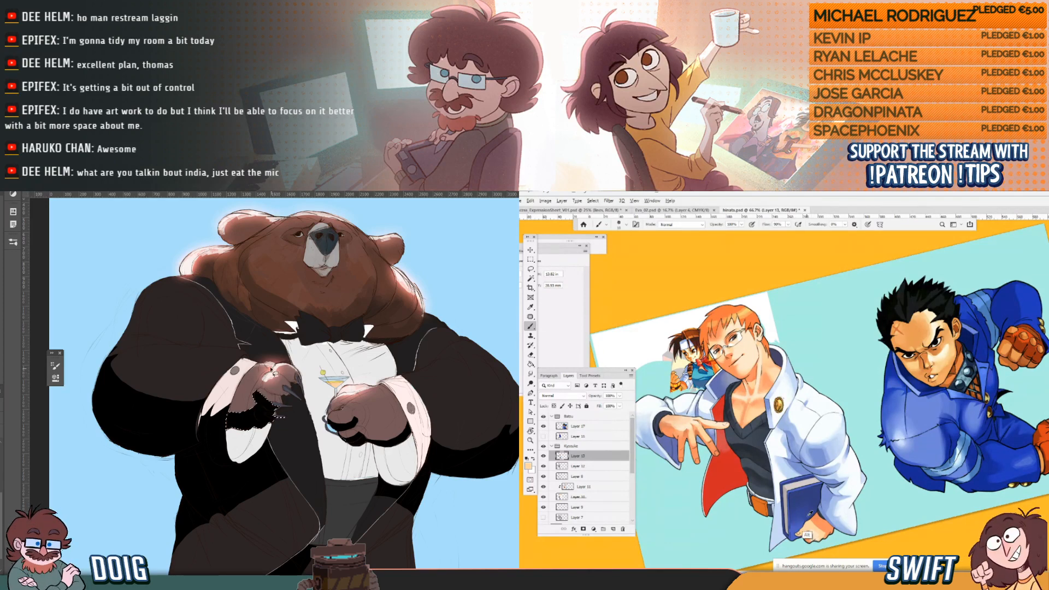
pyautogui.hotkey('ctrl', 'd')
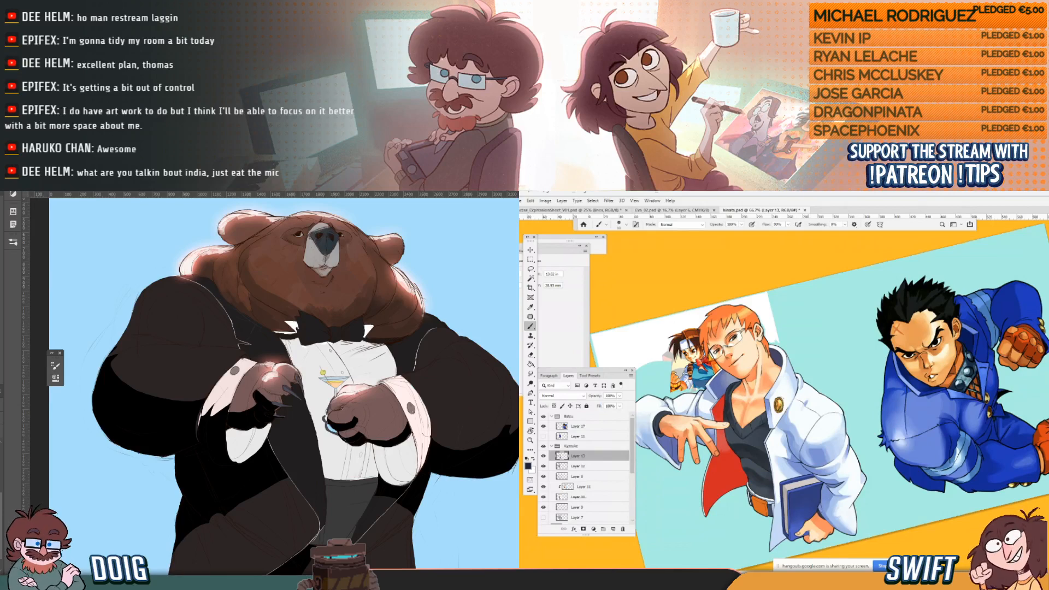
pyautogui.moveTo(843, 493); pyautogui.dragTo(848, 496)
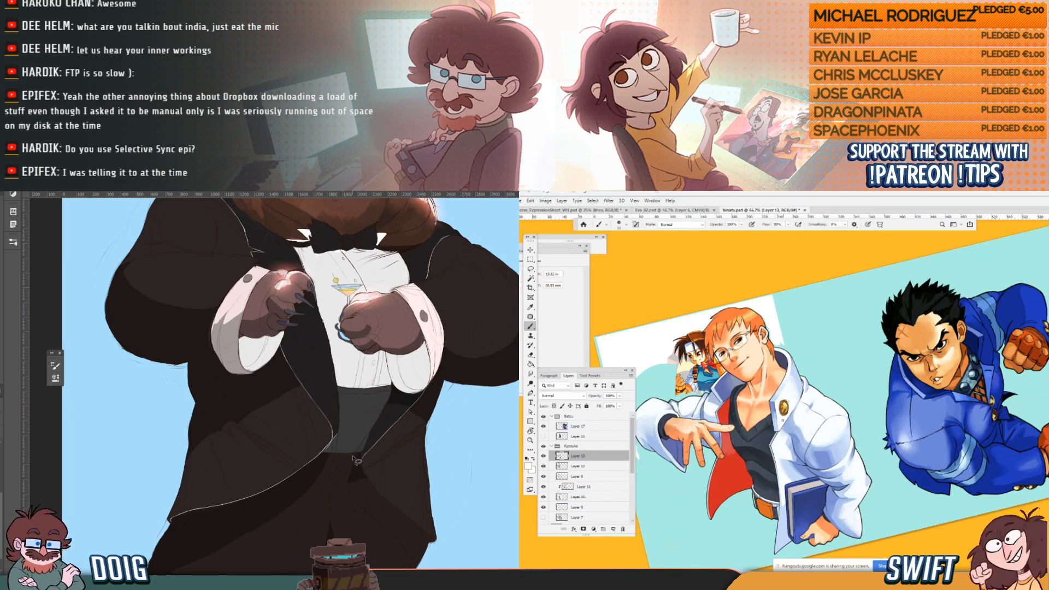
# Lasso a shadow on the bear's trousers just below the waistcoat, and sample a colour from the white-coated character.
pyautogui.press('alt')
pyautogui.keyDown('alt'); pyautogui.click(748, 371); pyautogui.keyUp('alt')
pyautogui.moveTo(369, 452); pyautogui.dragTo(374, 444)
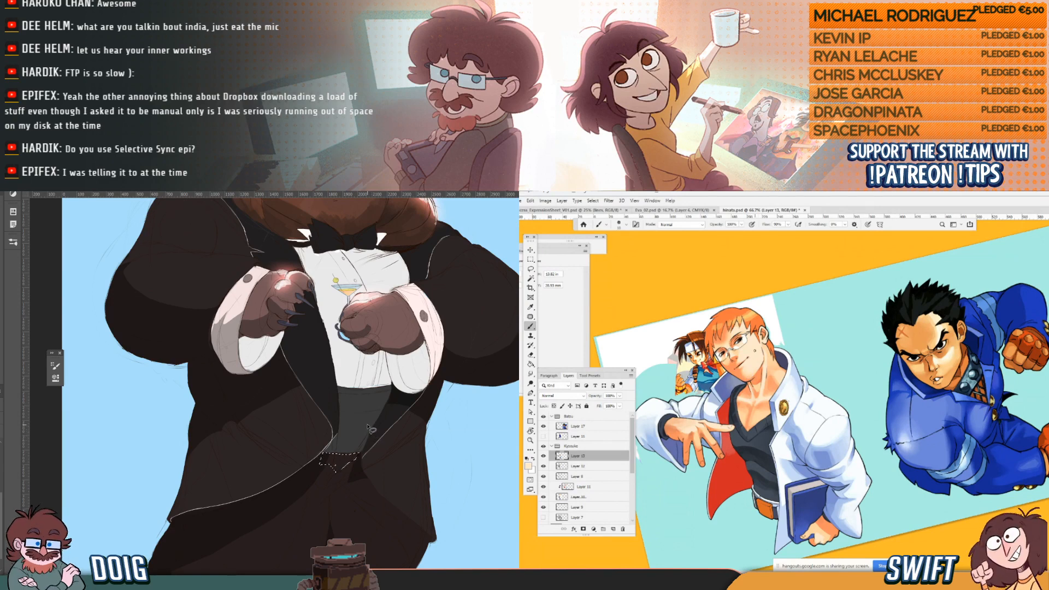
pyautogui.moveTo(332, 386)
pyautogui.mouseDown()
pyautogui.moveTo(335, 446)
pyautogui.moveTo(341, 438)
pyautogui.mouseUp()
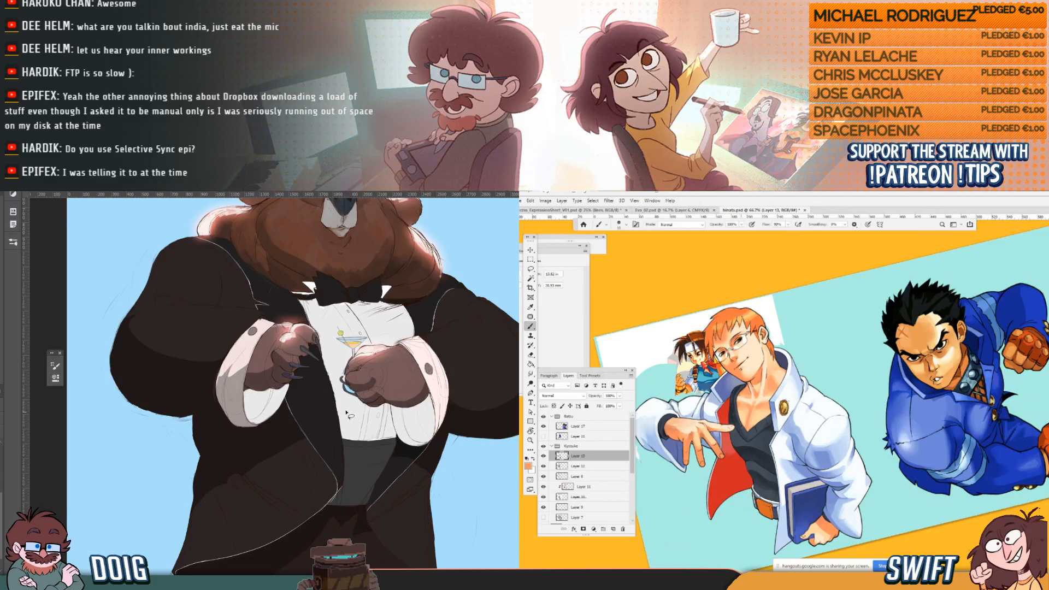
# Lasso the lower part of the bear's shirt beneath the fist, fill it with the shadow colour, and deselect.
pyautogui.press('alt')
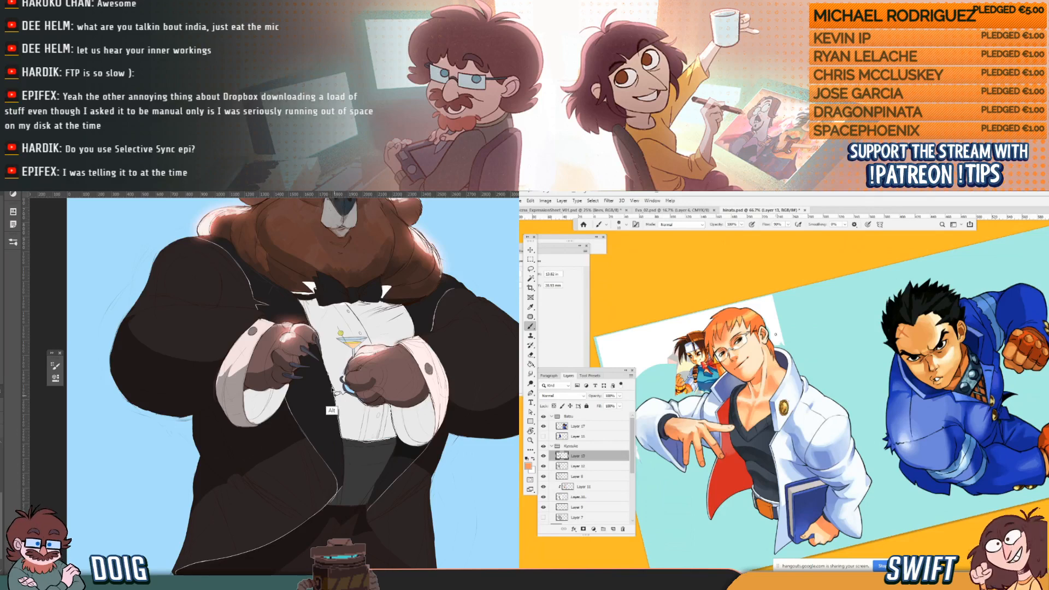
pyautogui.moveTo(332, 385); pyautogui.dragTo(333, 390)
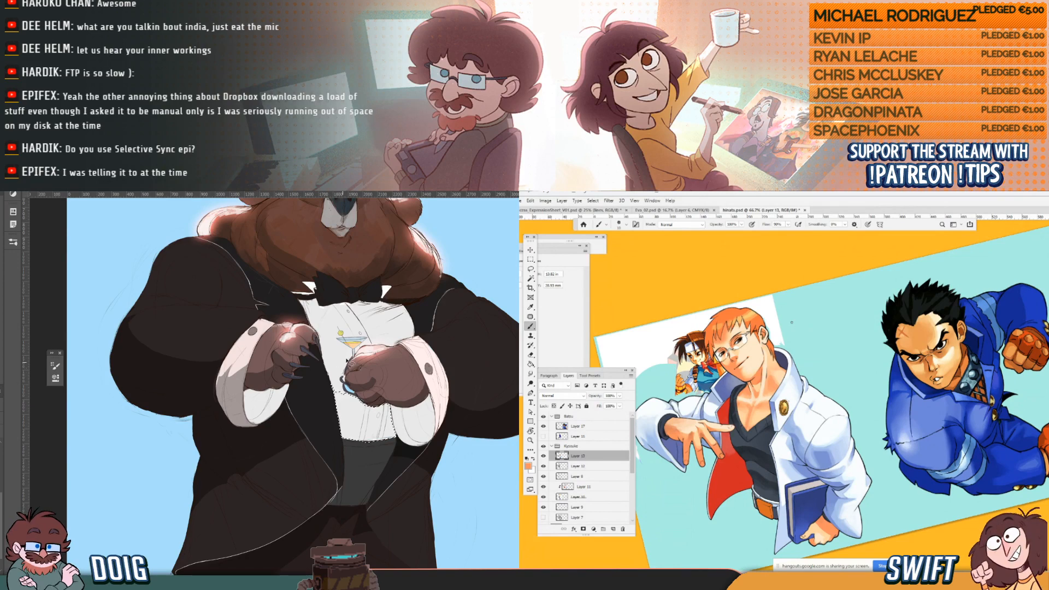
pyautogui.hotkey('alt', 'BackSpace')
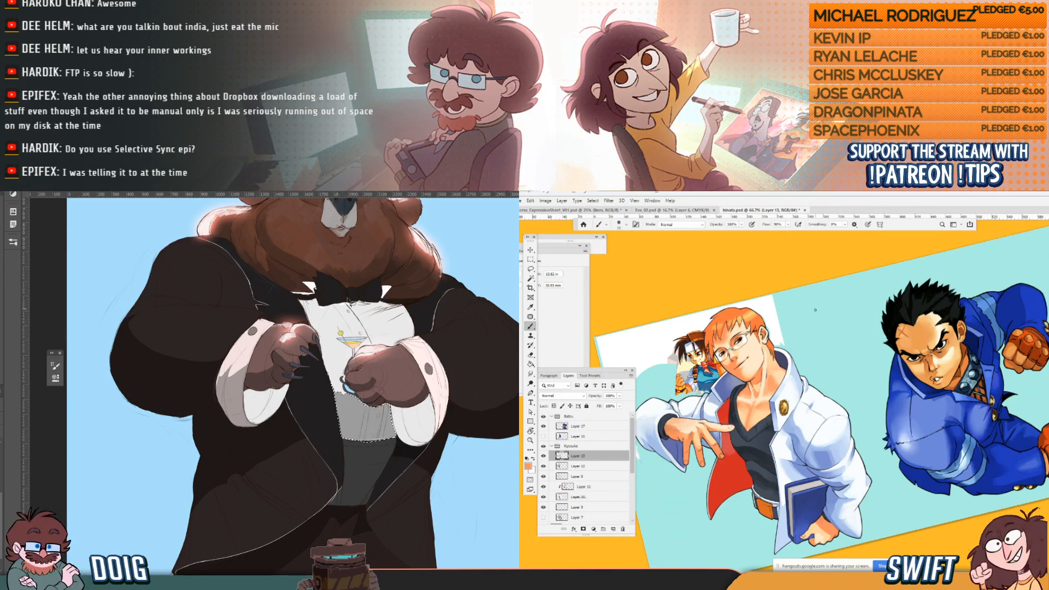
pyautogui.moveTo(342, 373)
pyautogui.mouseDown()
pyautogui.moveTo(381, 422)
pyautogui.moveTo(403, 429)
pyautogui.mouseUp()
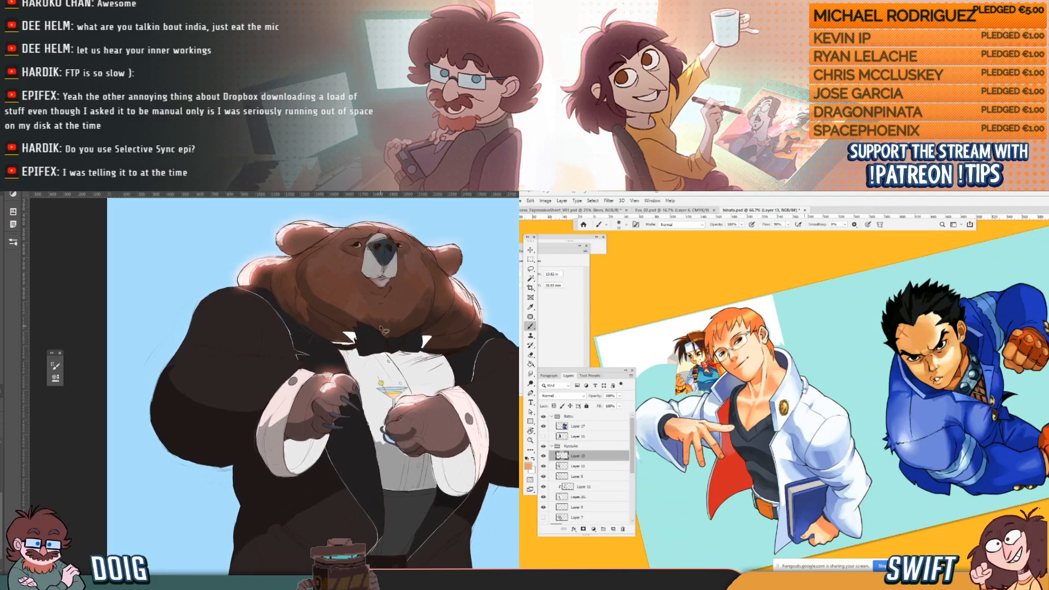
# Recolour the teal Background layer to bright red with a Hue/Saturation adjustment.
pyautogui.moveTo(361, 371); pyautogui.dragTo(302, 324)
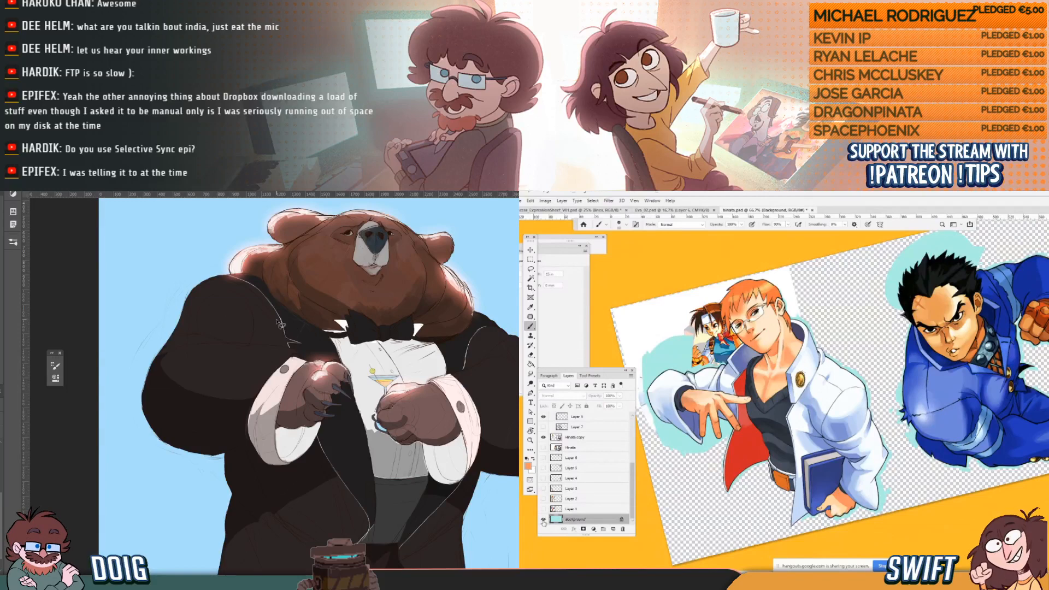
pyautogui.moveTo(280, 327); pyautogui.dragTo(357, 386)
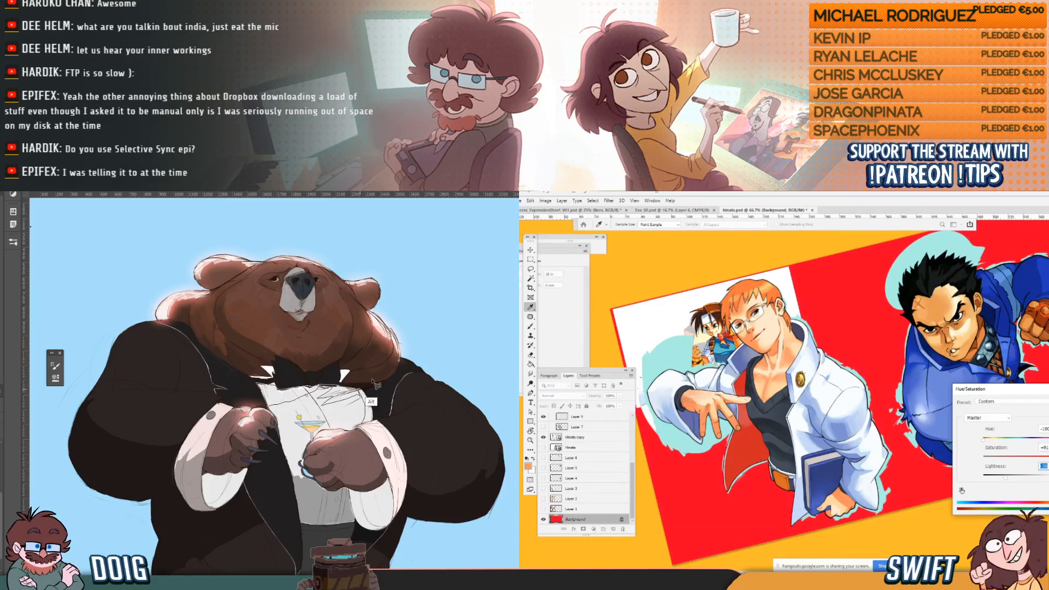
pyautogui.press('Return')
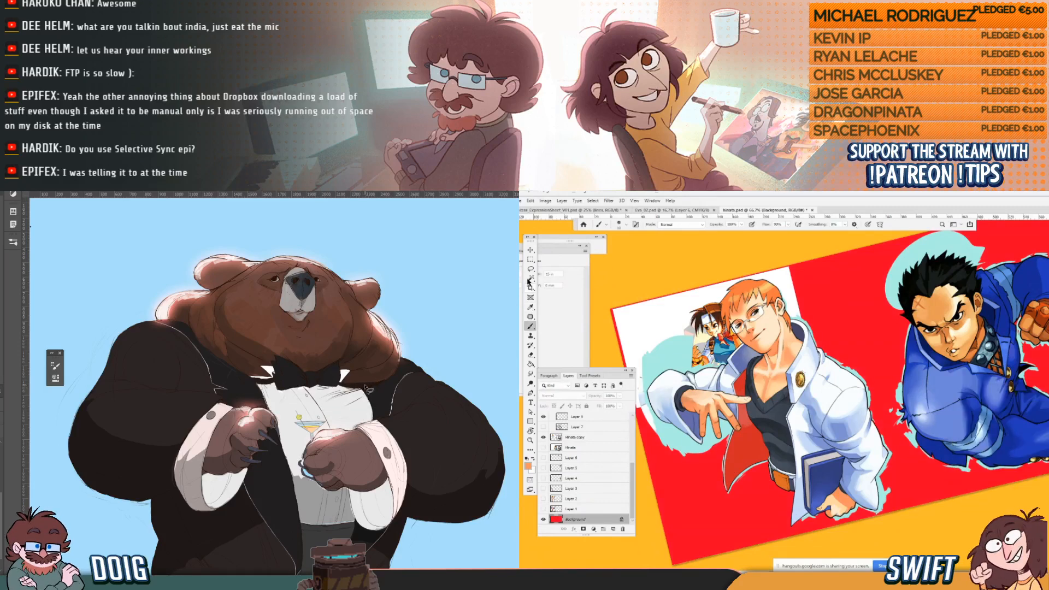
# Merge the white-coated character's group into one layer and use the Magic Wand to select and clear the teal around the character.
pyautogui.click(697, 338)
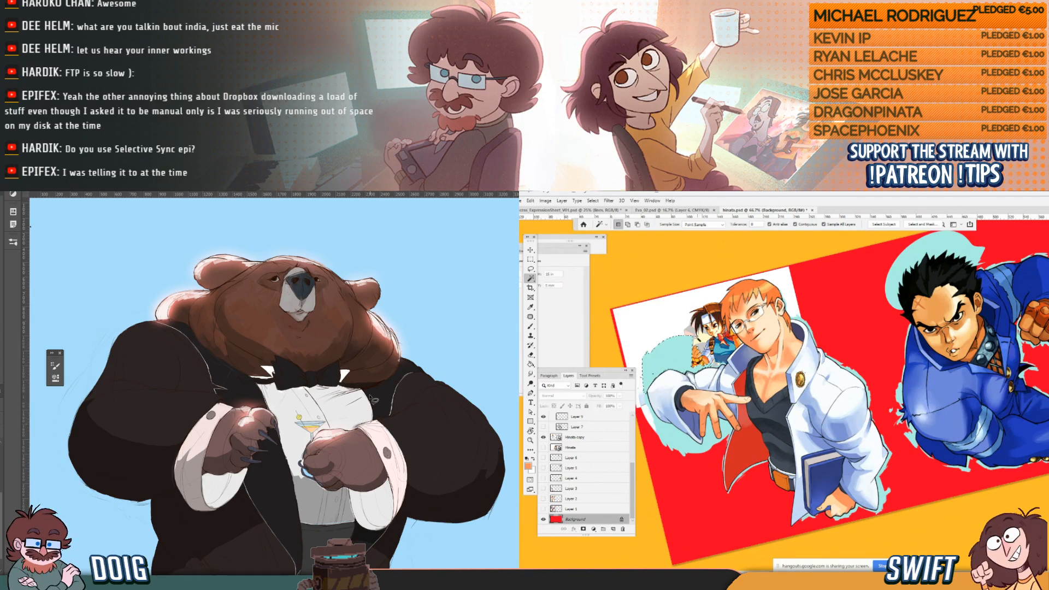
pyautogui.press('b')
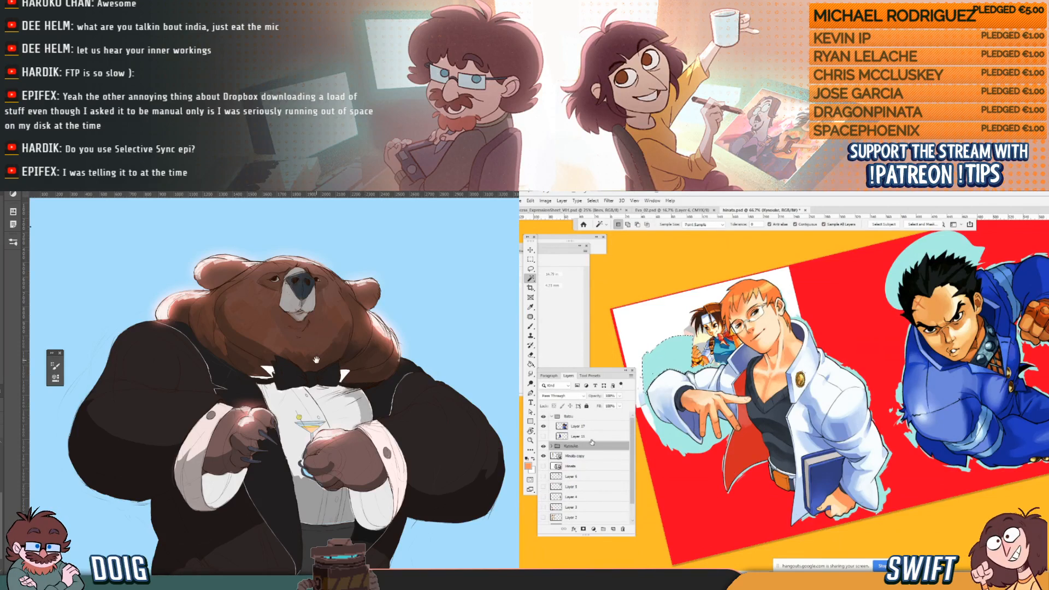
pyautogui.moveTo(316, 359); pyautogui.dragTo(354, 338)
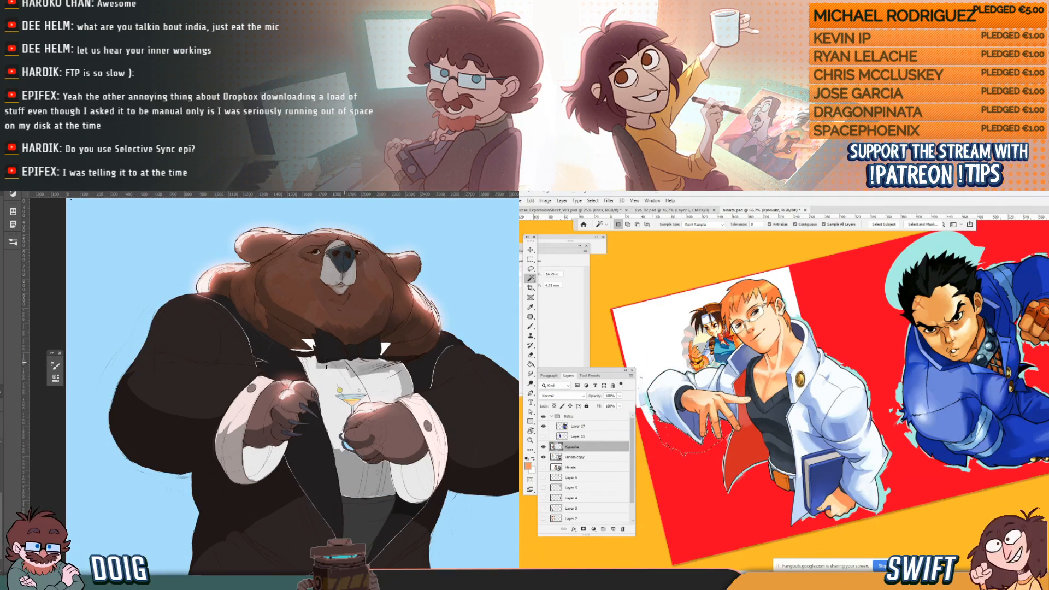
pyautogui.moveTo(348, 398); pyautogui.dragTo(335, 373)
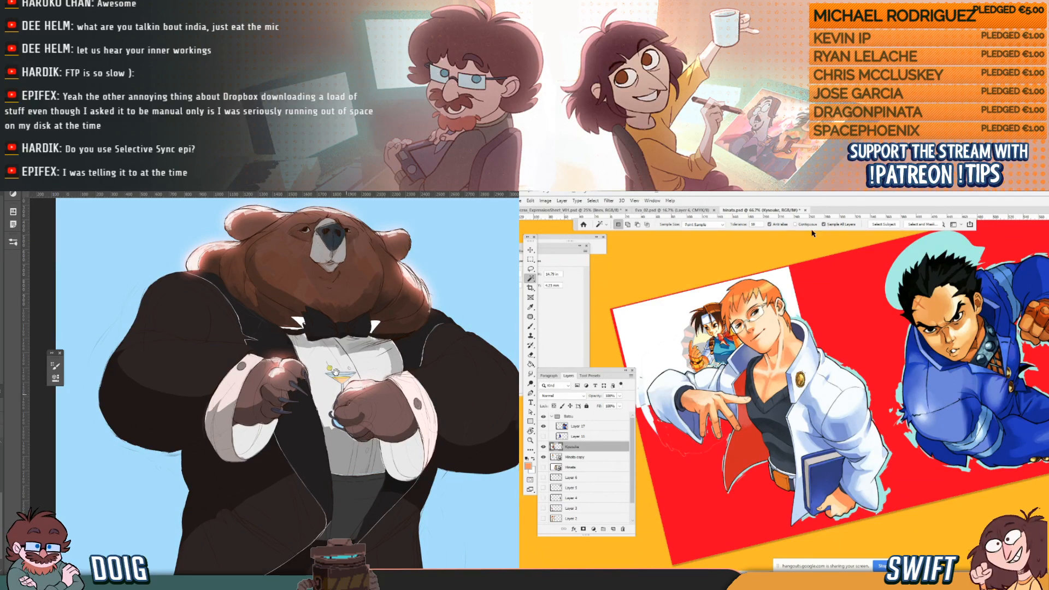
pyautogui.moveTo(336, 372); pyautogui.dragTo(337, 371)
pyautogui.click(908, 262)
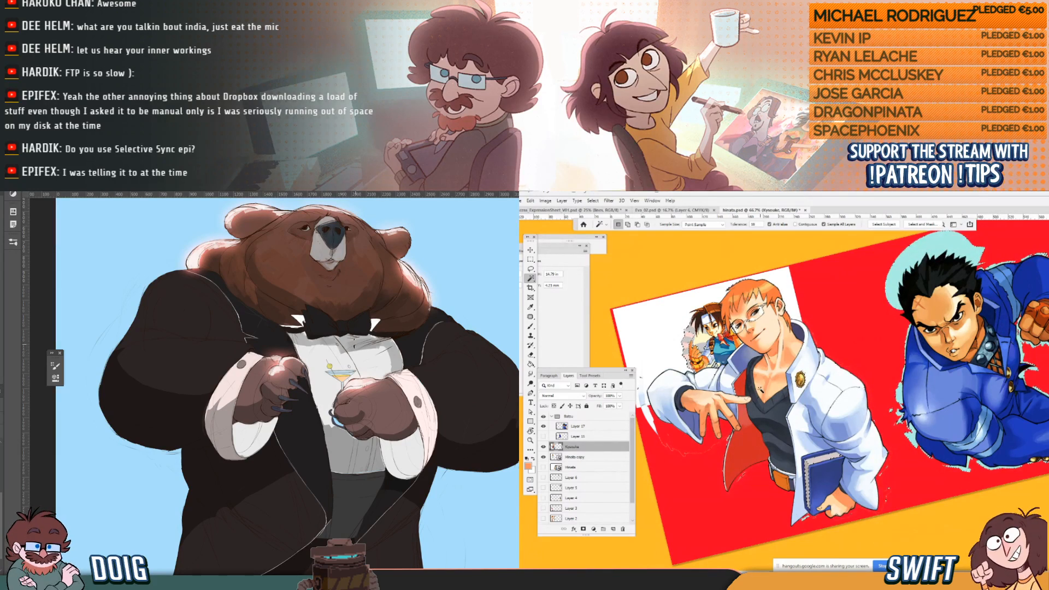
# Shade the folds of the bear's shirt front, and start erasing the leftover fringe around the white-coated character.
pyautogui.moveTo(368, 371); pyautogui.dragTo(332, 403)
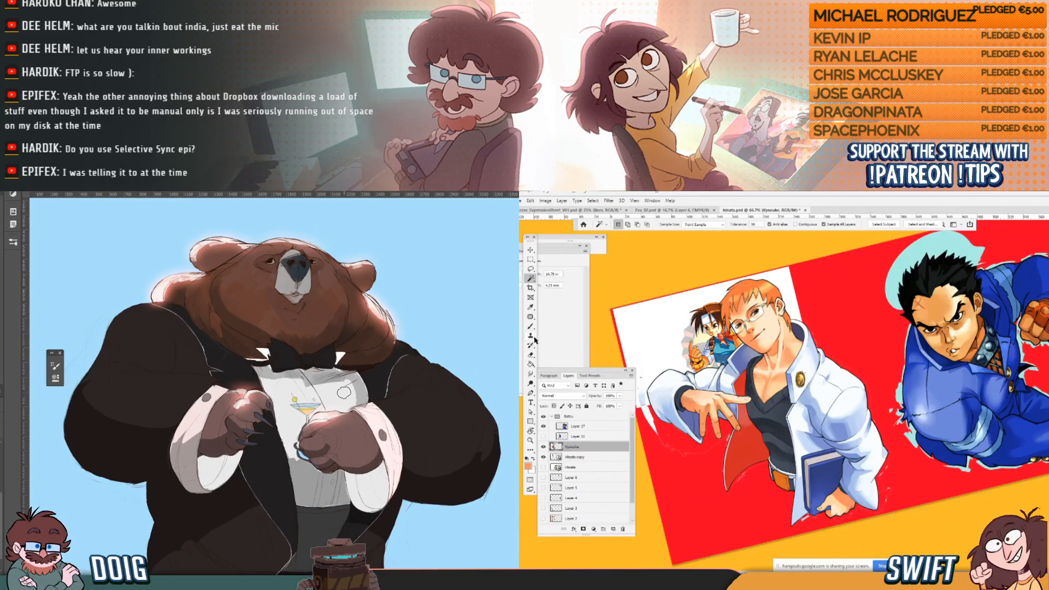
pyautogui.click(531, 356)
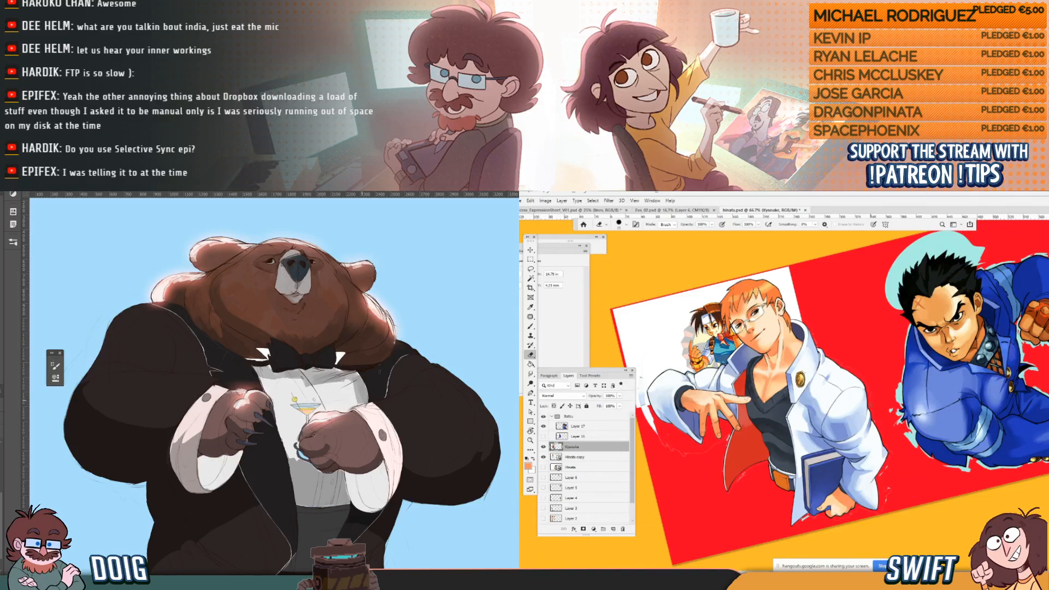
pyautogui.moveTo(336, 363)
pyautogui.mouseDown()
pyautogui.moveTo(360, 347)
pyautogui.moveTo(365, 366)
pyautogui.mouseUp()
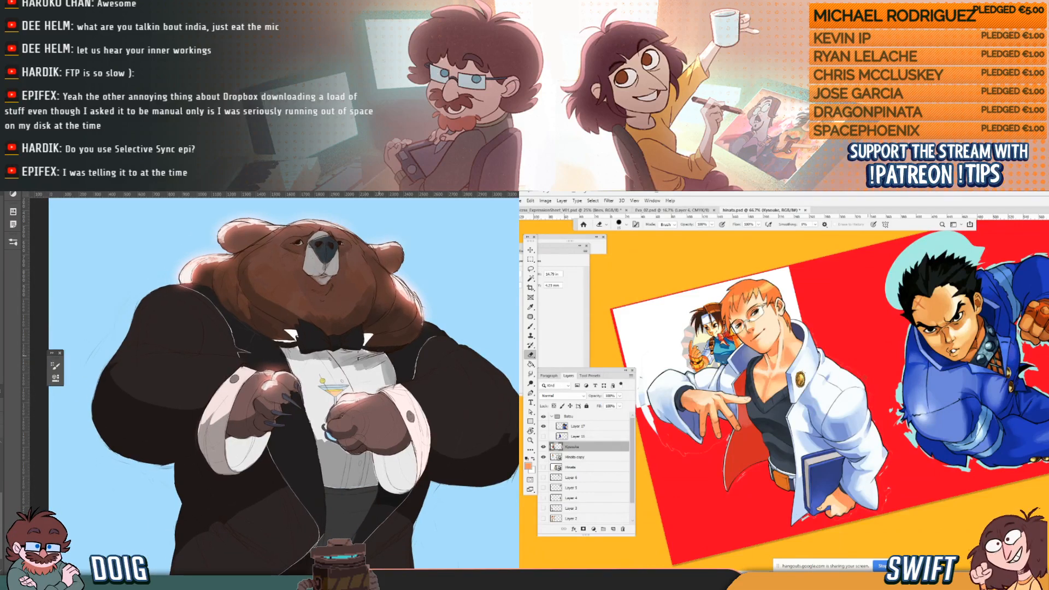
pyautogui.moveTo(358, 358)
pyautogui.mouseDown()
pyautogui.moveTo(377, 362)
pyautogui.moveTo(365, 339)
pyautogui.mouseUp()
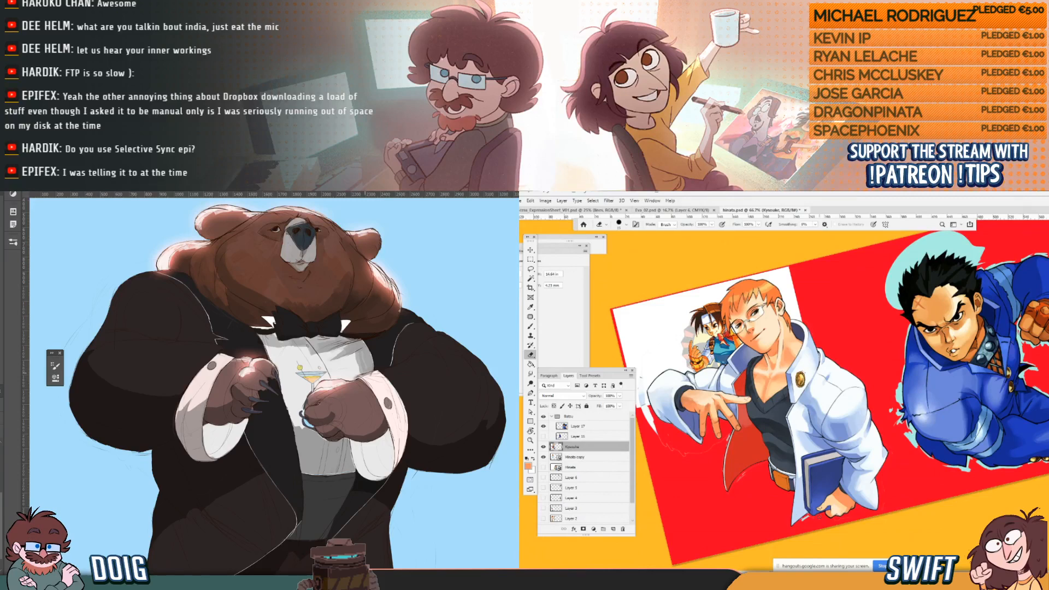
# Refine the bear's shirt shading and erase the remaining stray marks along the white coat's outline.
pyautogui.moveTo(390, 429); pyautogui.dragTo(363, 369)
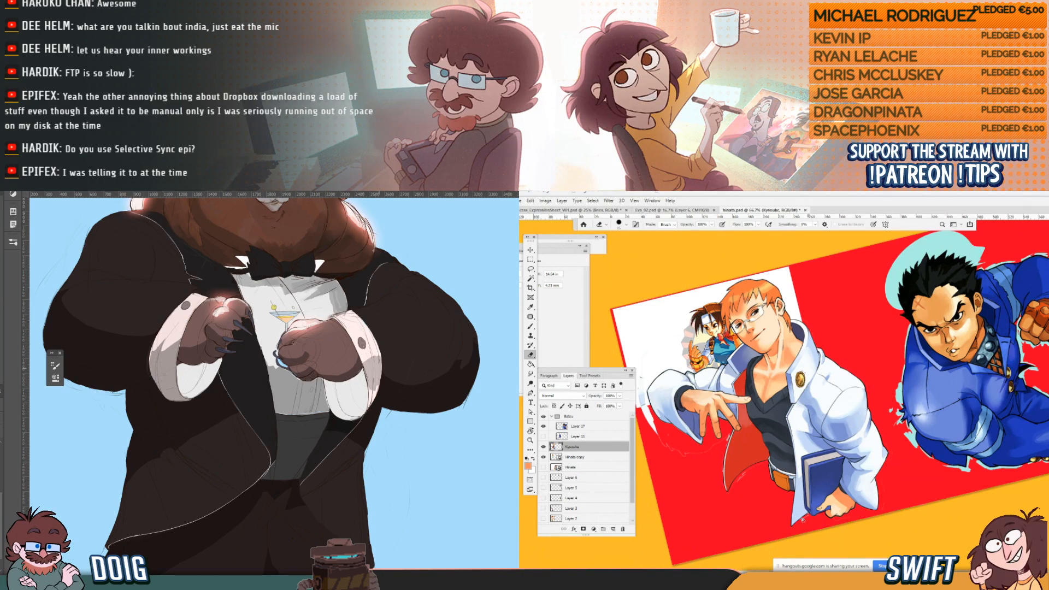
pyautogui.moveTo(379, 369); pyautogui.dragTo(328, 353)
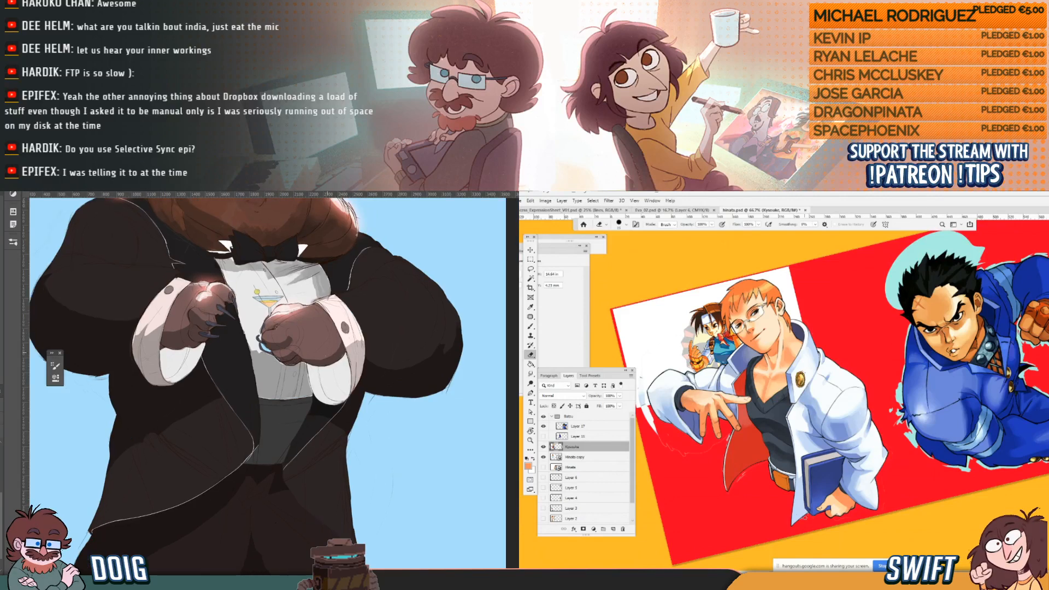
pyautogui.scroll(1, 268, 383)
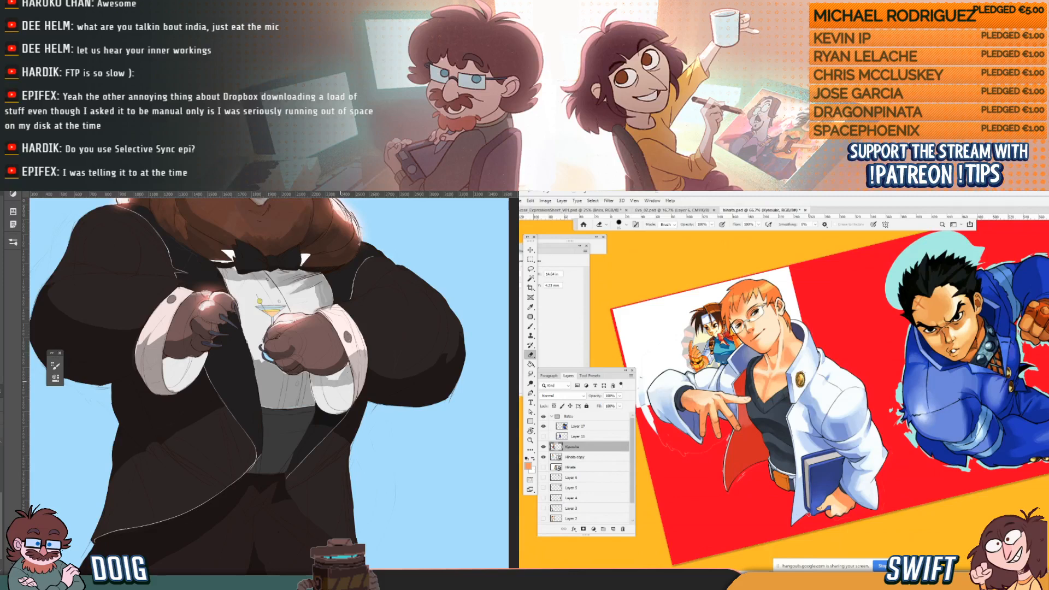
pyautogui.moveTo(277, 327); pyautogui.dragTo(324, 378)
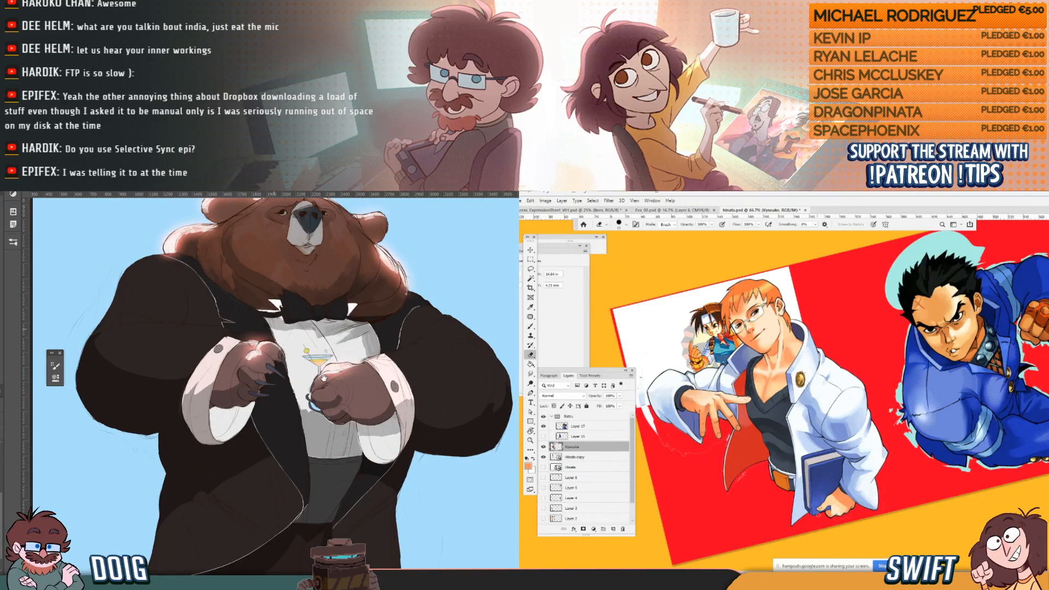
pyautogui.moveTo(324, 378); pyautogui.dragTo(335, 378)
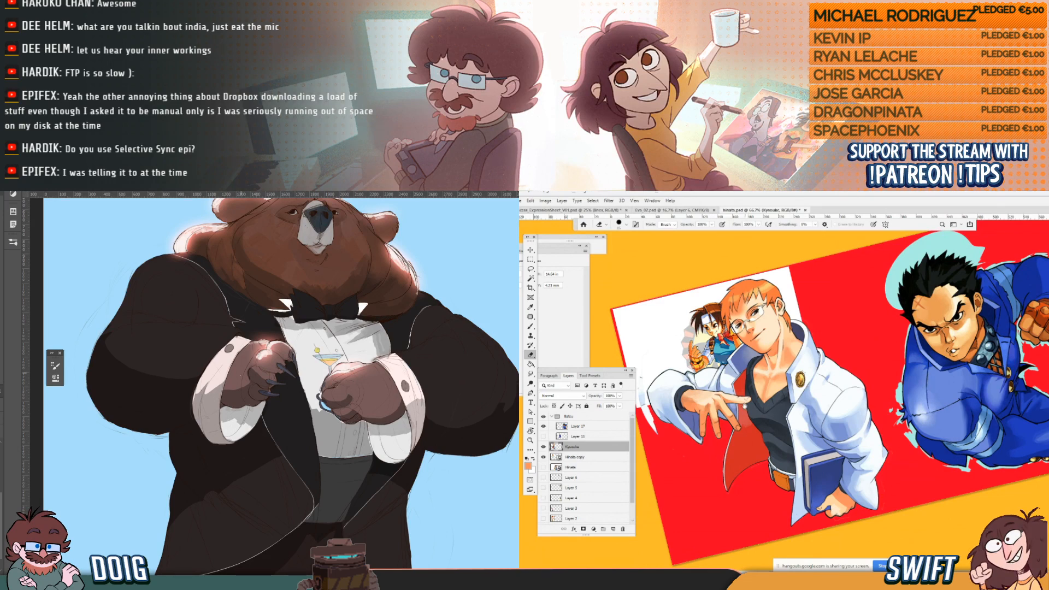
pyautogui.moveTo(744, 405); pyautogui.dragTo(760, 410)
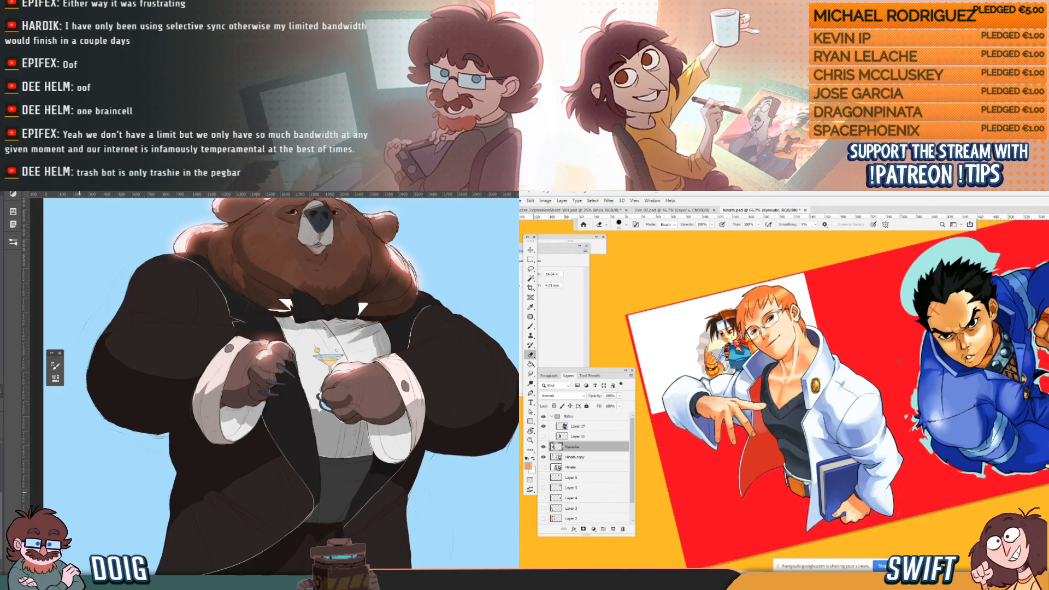
pyautogui.moveTo(263, 397)
pyautogui.mouseDown()
pyautogui.moveTo(246, 348)
pyautogui.moveTo(267, 376)
pyautogui.mouseUp()
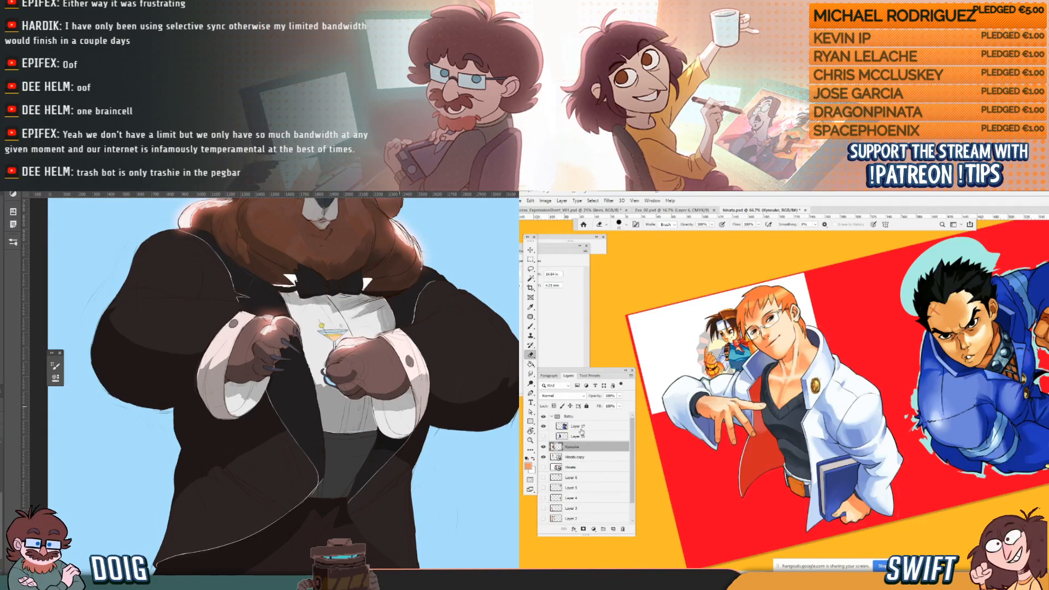
# Collapse the blue-suited character's layer group and merge it into a single layer.
pyautogui.click(552, 417)
pyautogui.click(578, 418)
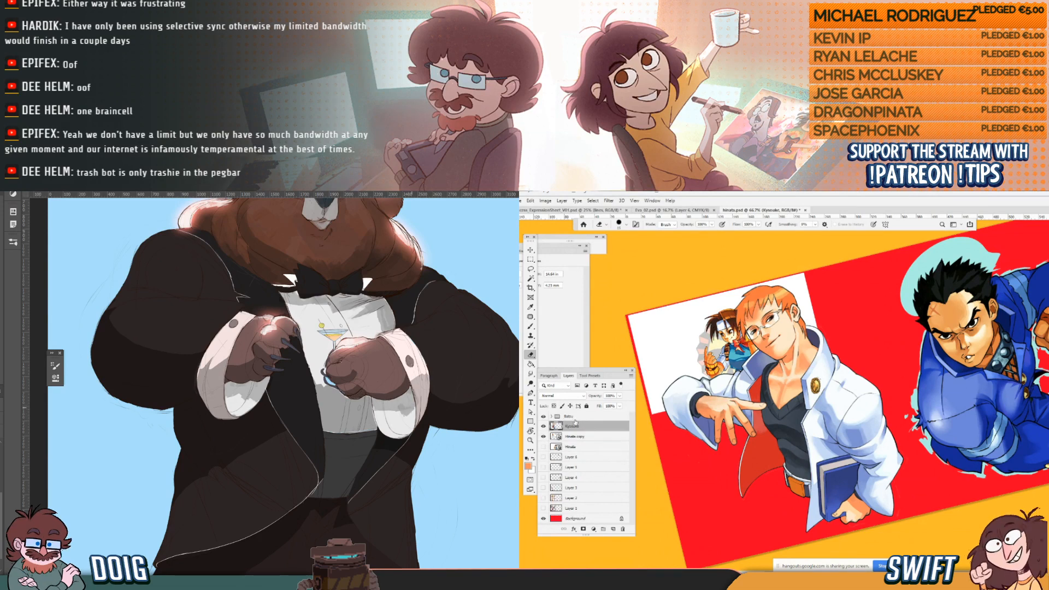
pyautogui.hotkey('ctrl', 'e')
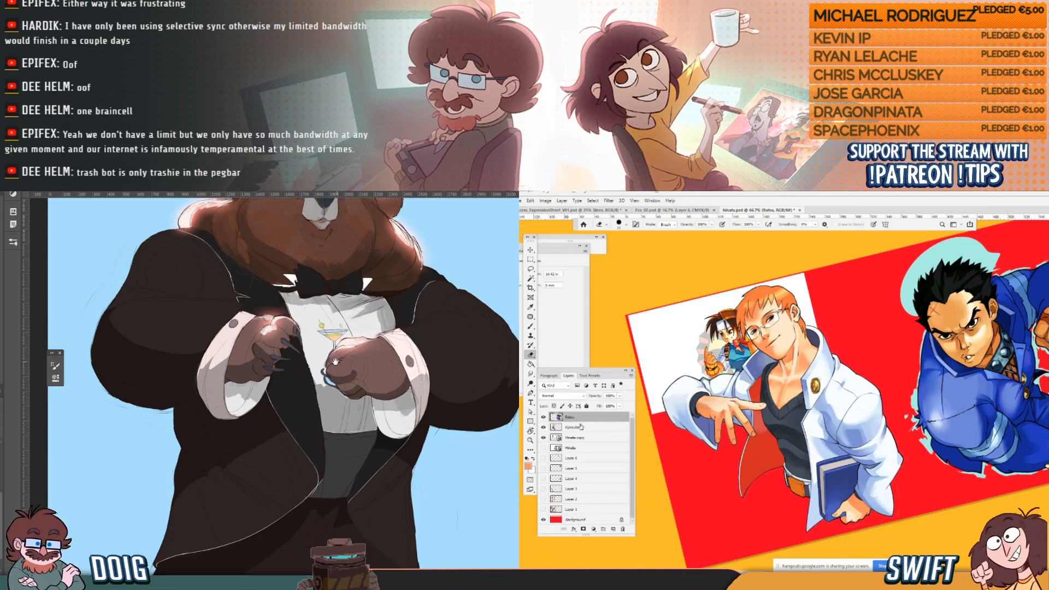
pyautogui.moveTo(328, 365); pyautogui.dragTo(344, 460)
pyautogui.moveTo(894, 403); pyautogui.dragTo(753, 466)
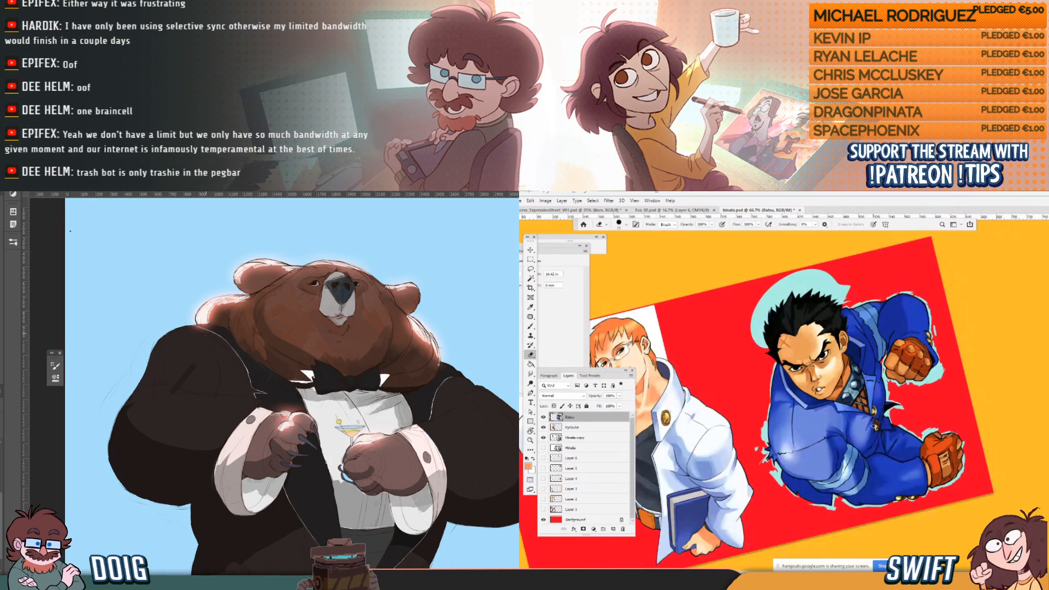
# Select the teal around the blue-suited character with the Magic Wand, clear it and deselect.
pyautogui.press('r')
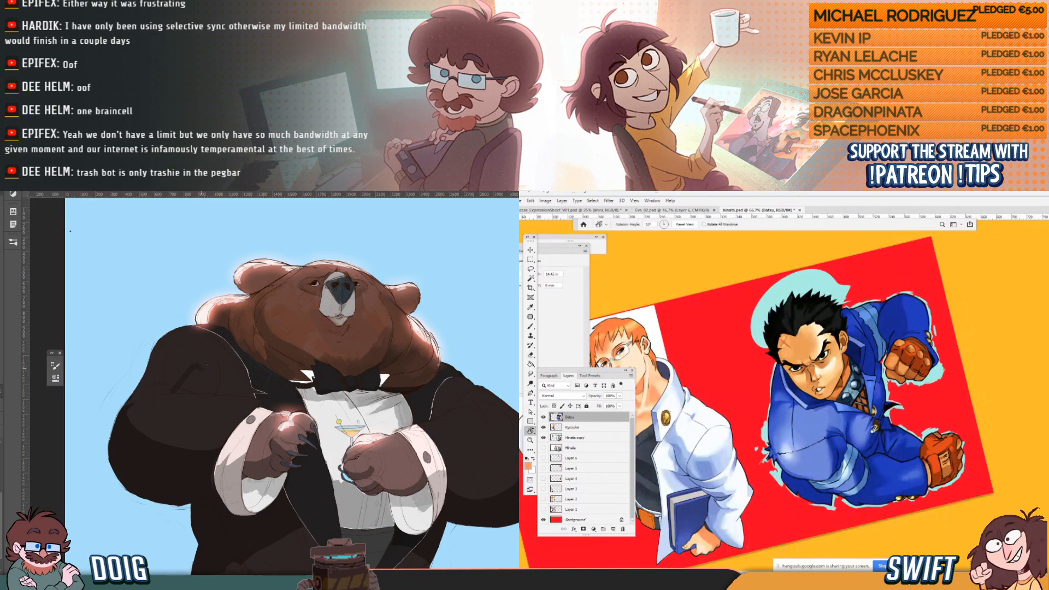
pyautogui.moveTo(877, 429); pyautogui.dragTo(856, 427)
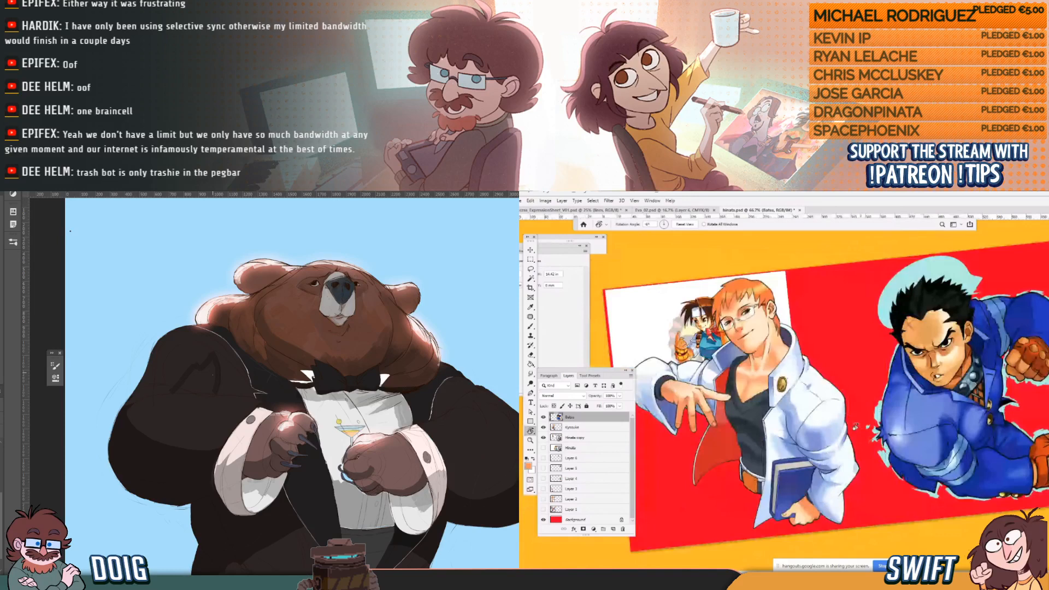
pyautogui.press('w')
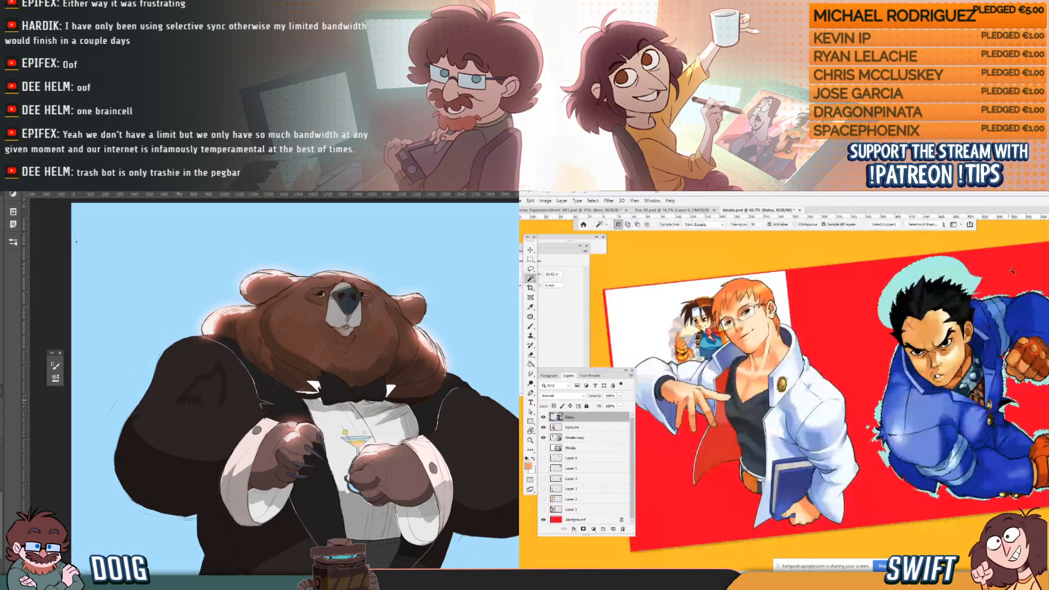
pyautogui.press('Delete')
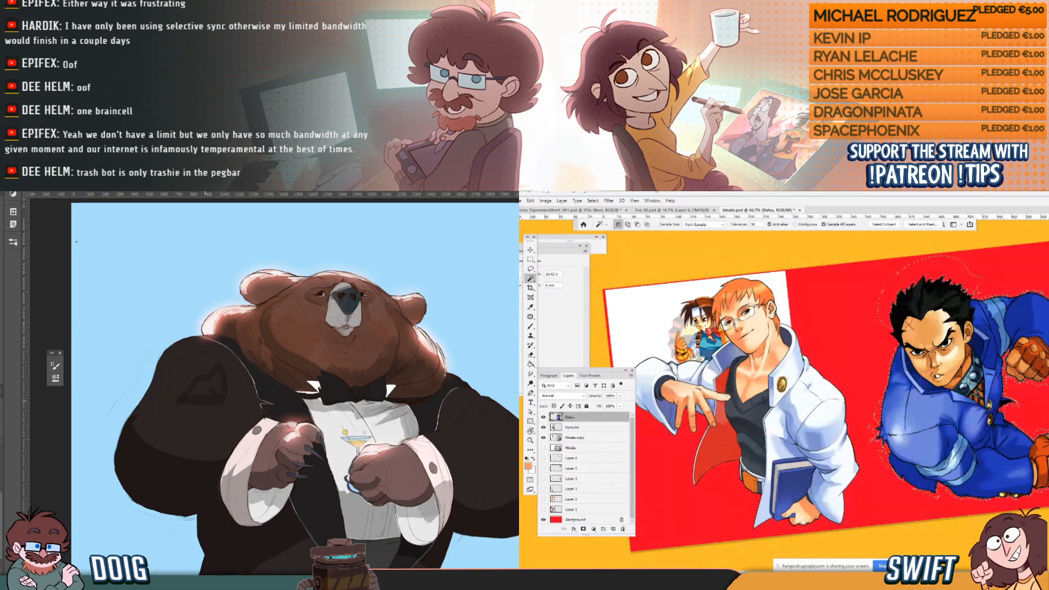
pyautogui.hotkey('ctrl', 'd')
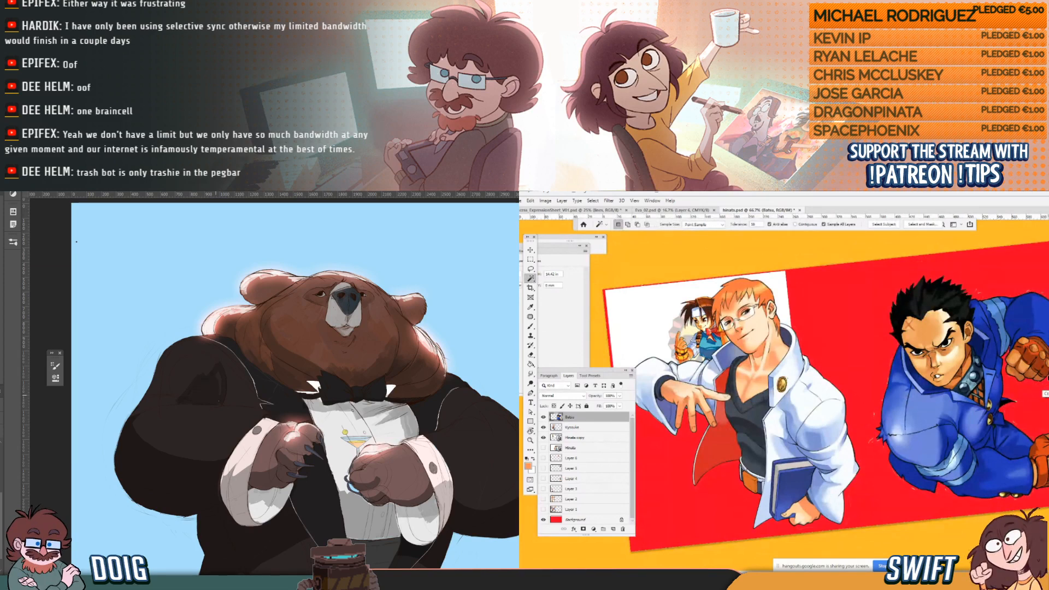
# Try to erase leftover edge bits around the blue-suited character with the Eraser.
pyautogui.click(532, 356)
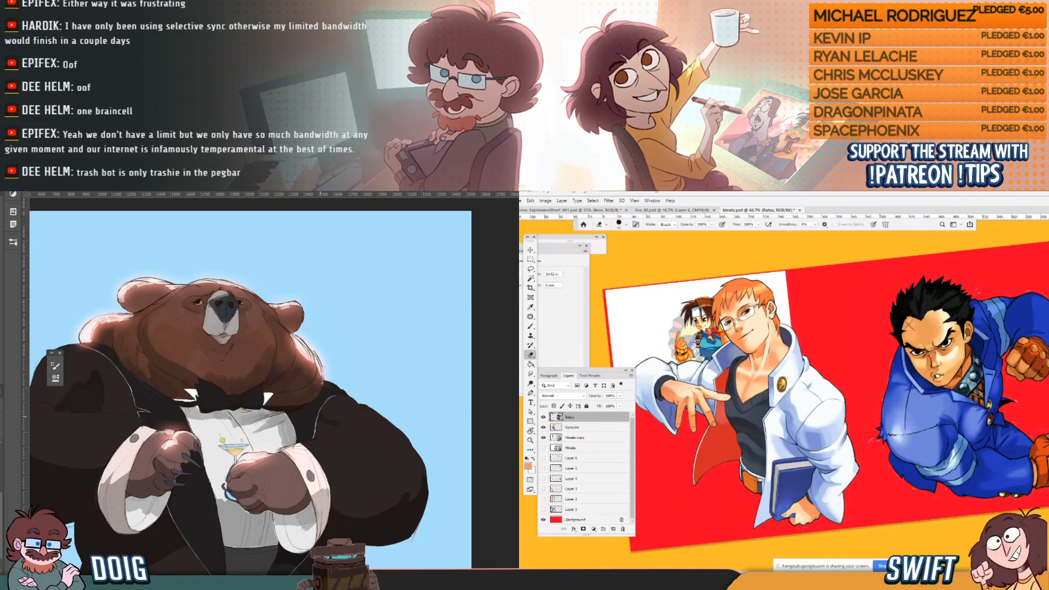
pyautogui.moveTo(317, 391); pyautogui.dragTo(317, 407)
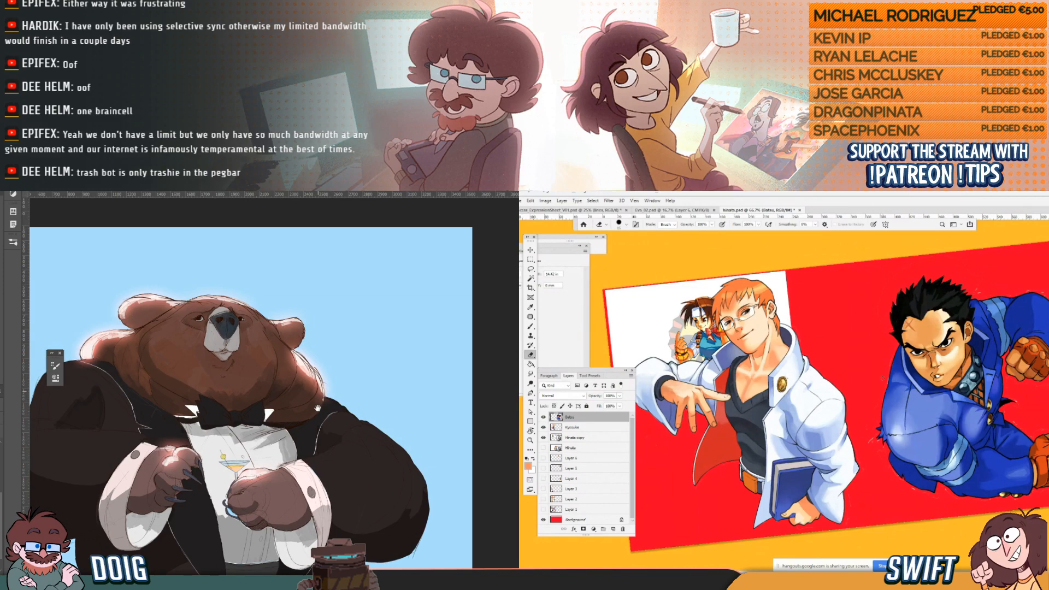
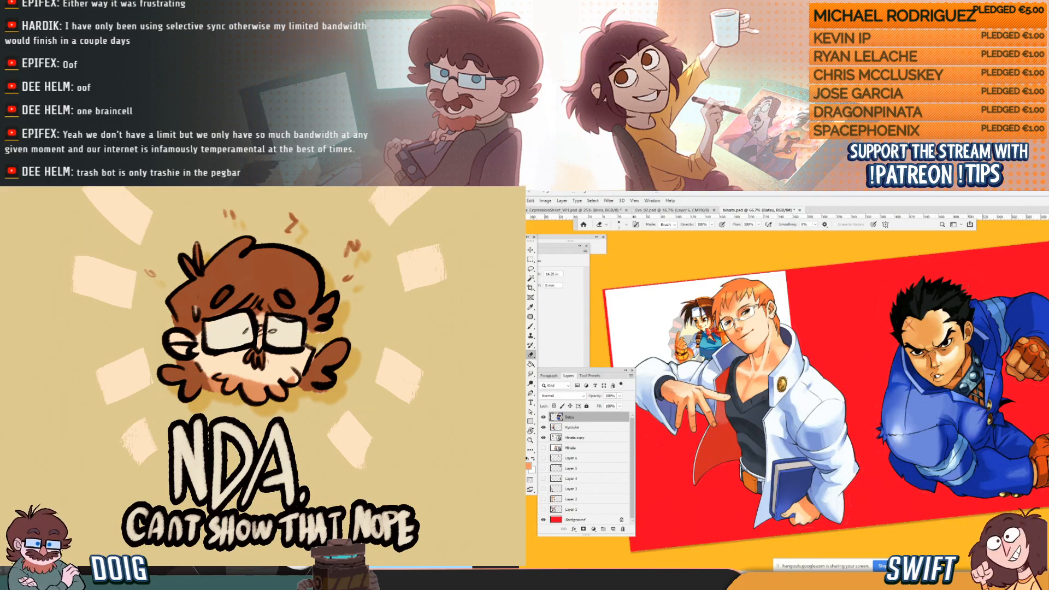
pyautogui.click(962, 309)
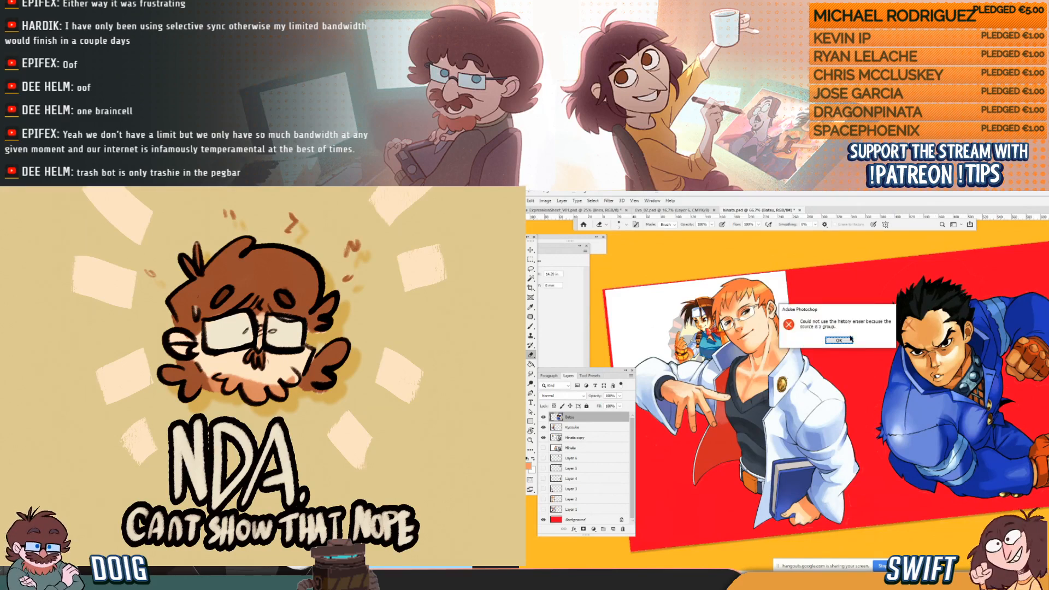
pyautogui.click(839, 340)
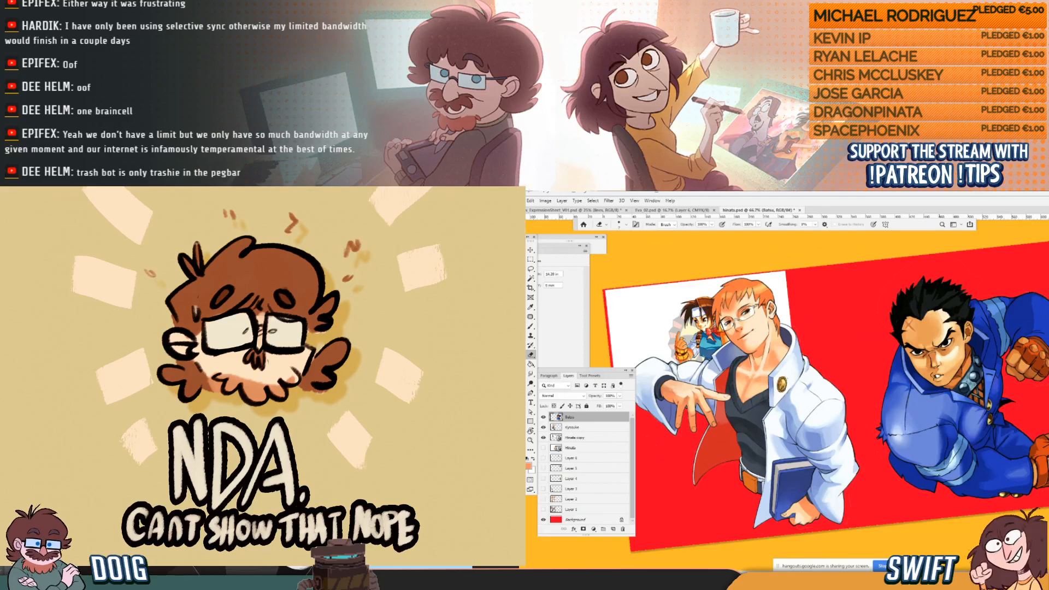
# Convert the Kyosuke and Batsu layers to smart objects.
pyautogui.click(599, 427)
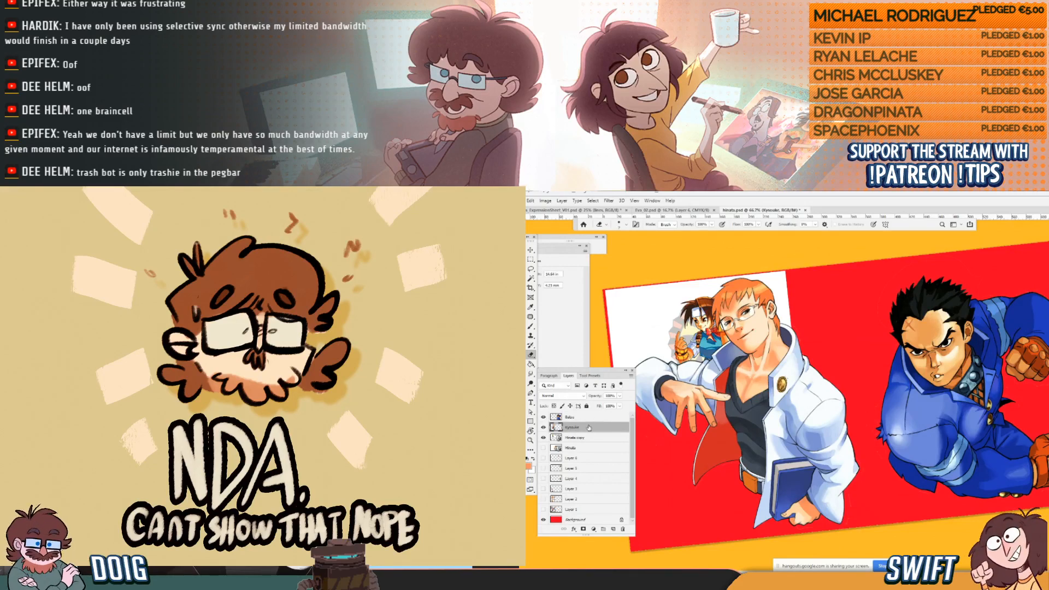
pyautogui.rightClick(589, 430)
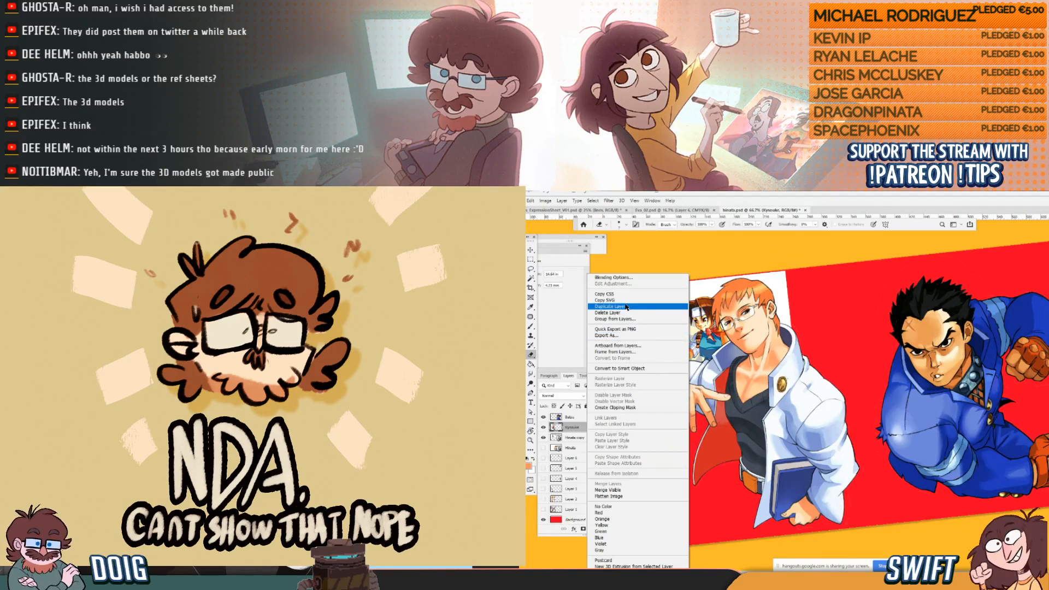
pyautogui.click(615, 368)
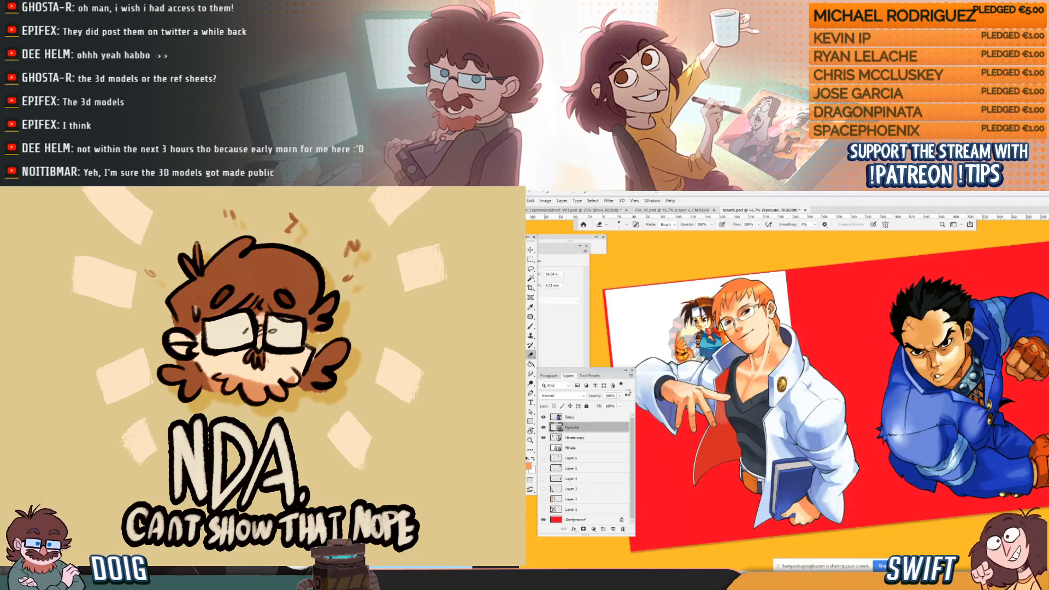
pyautogui.click(604, 416)
pyautogui.rightClick(603, 417)
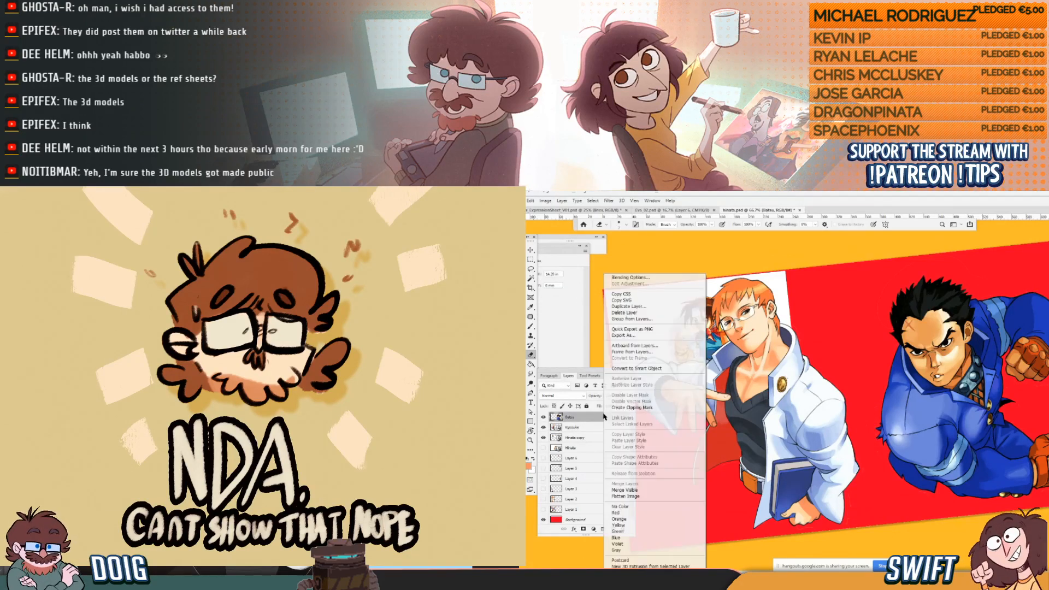
pyautogui.click(655, 369)
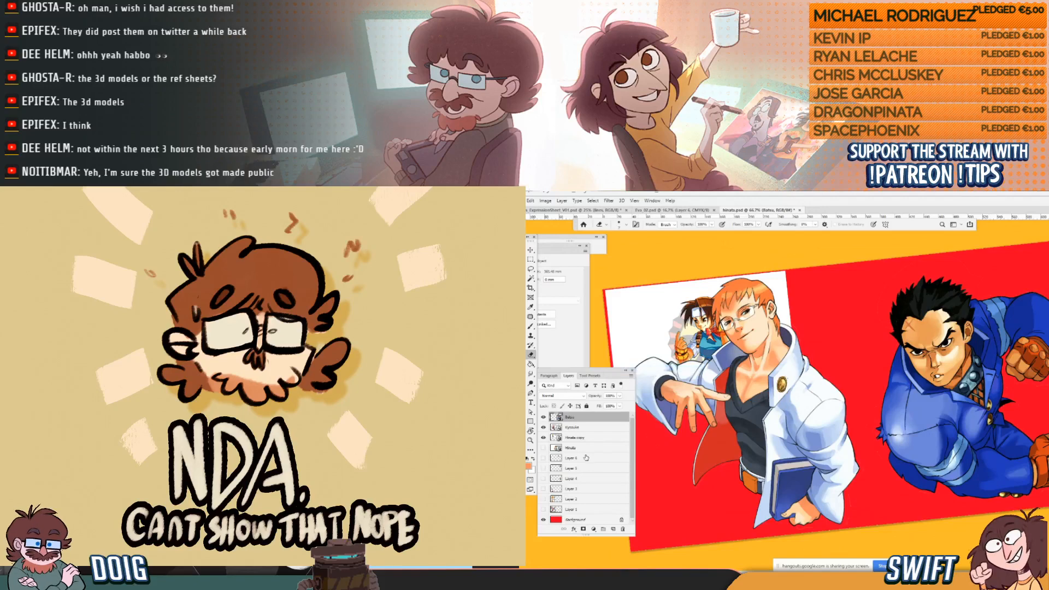
# Show the Hinata layer and open its smart object contents.
pyautogui.click(570, 448)
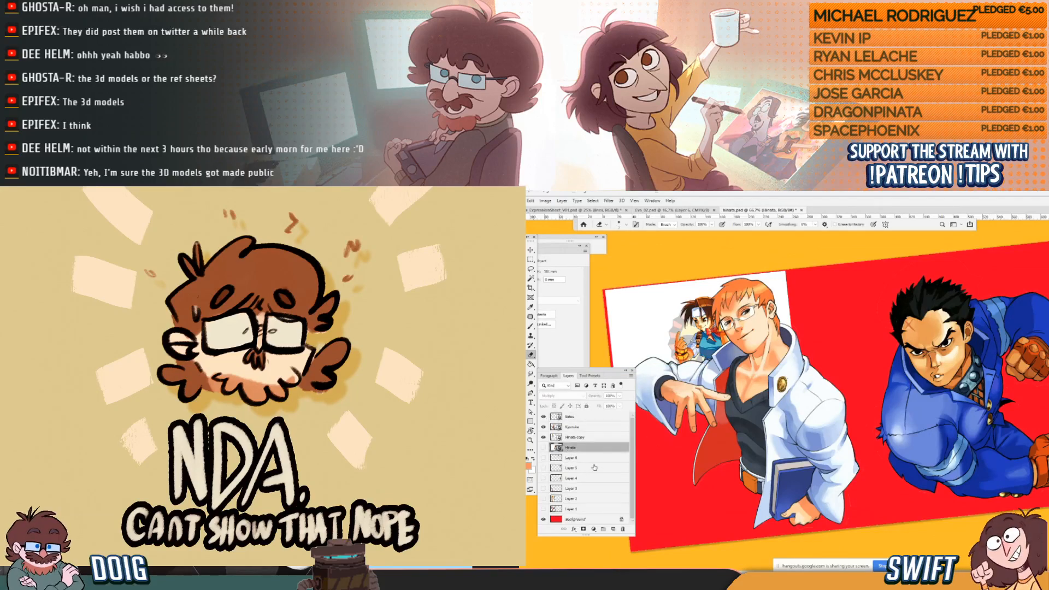
pyautogui.click(544, 448)
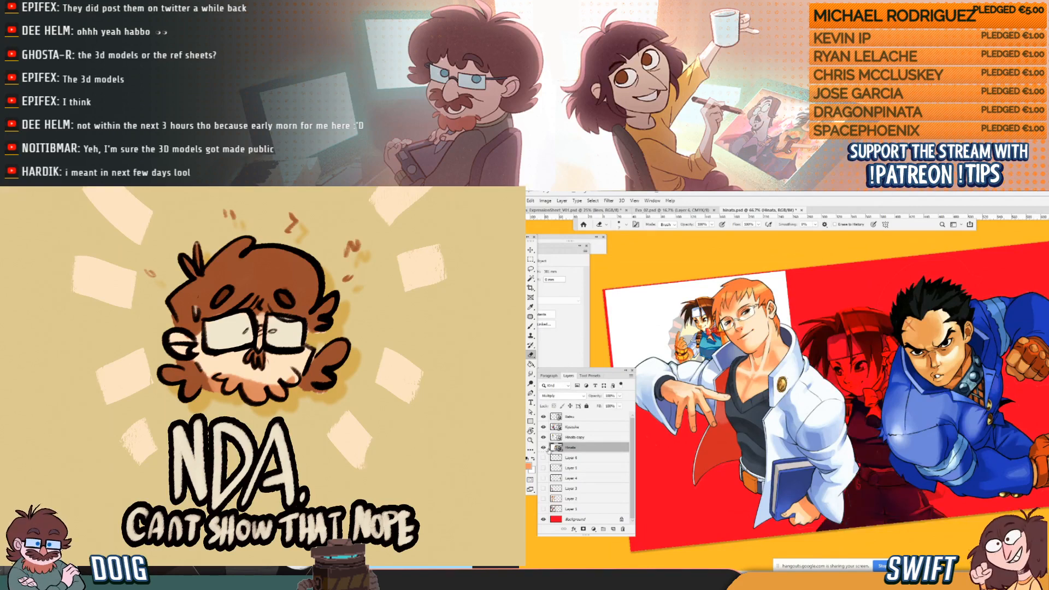
pyautogui.doubleClick(558, 448)
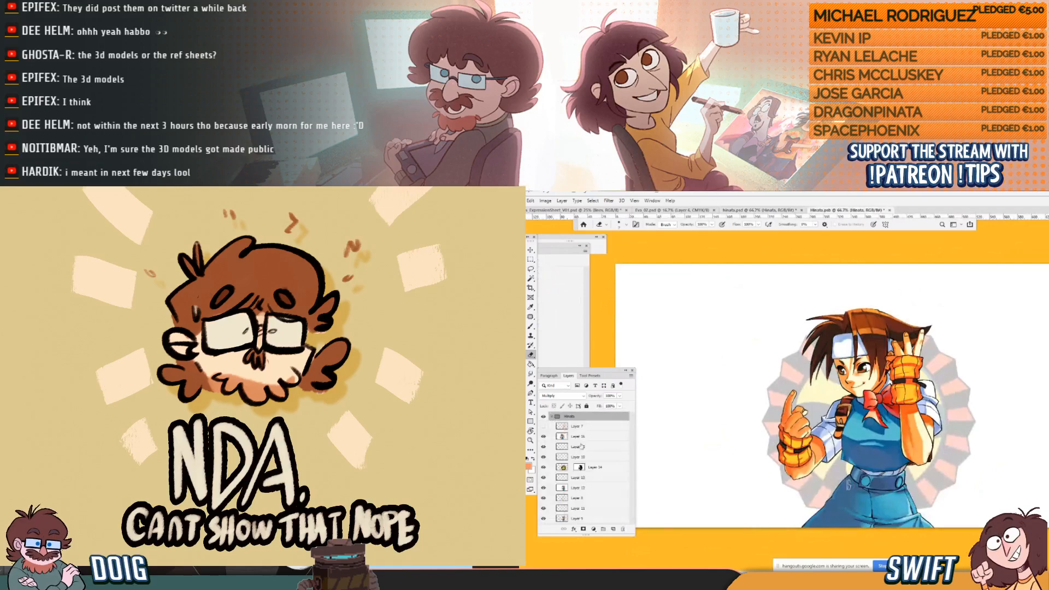
# Copy the wheel emblem on Layer 14 into the main Hinata document and close the smart object without saving.
pyautogui.click(562, 469)
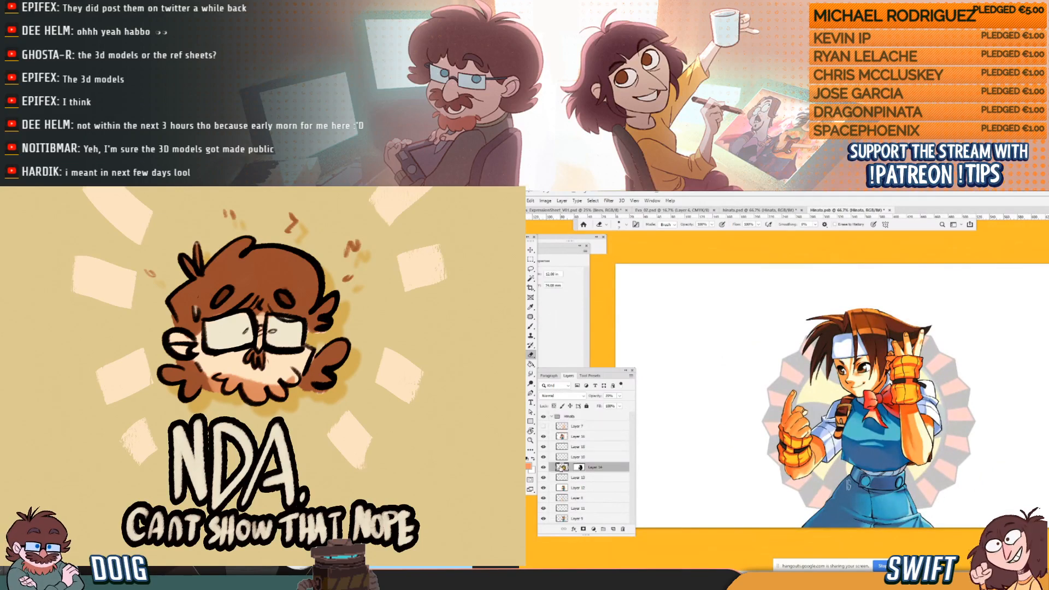
pyautogui.click(531, 250)
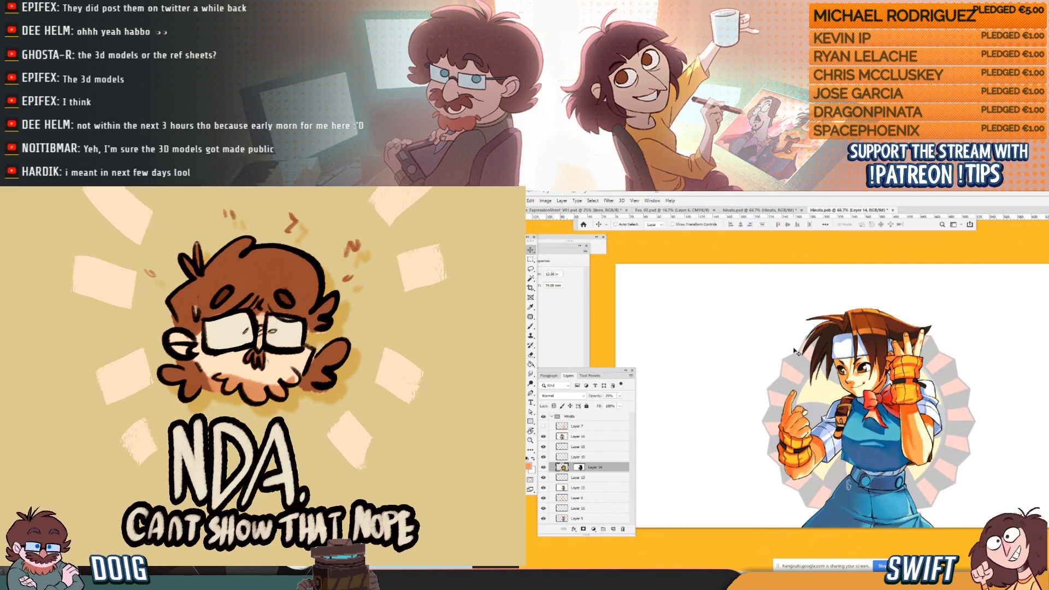
pyautogui.moveTo(765, 295)
pyautogui.mouseDown()
pyautogui.moveTo(742, 270)
pyautogui.moveTo(743, 212)
pyautogui.moveTo(858, 290)
pyautogui.mouseUp()
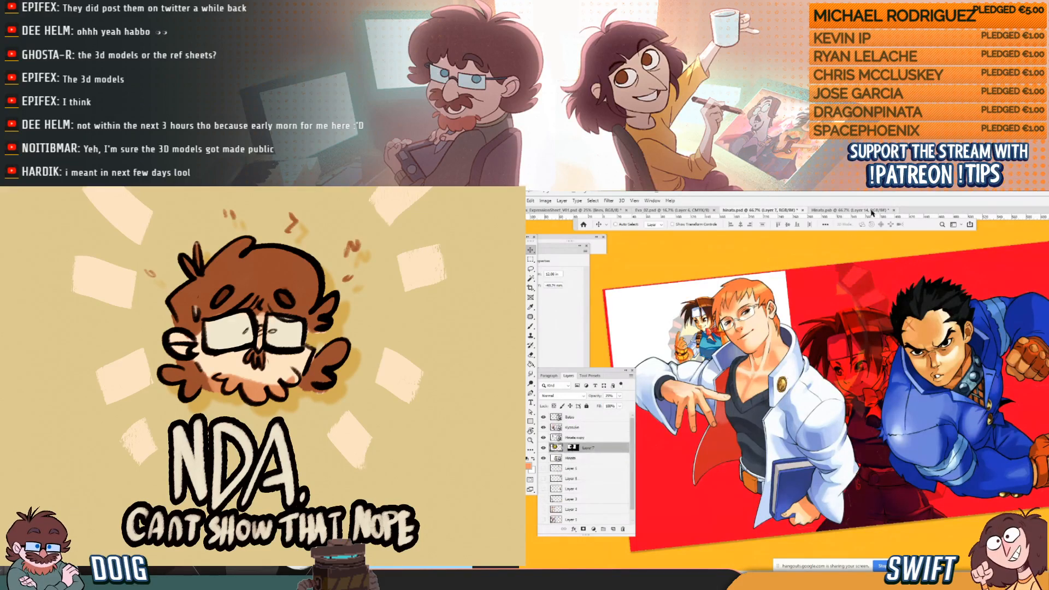
pyautogui.click(893, 212)
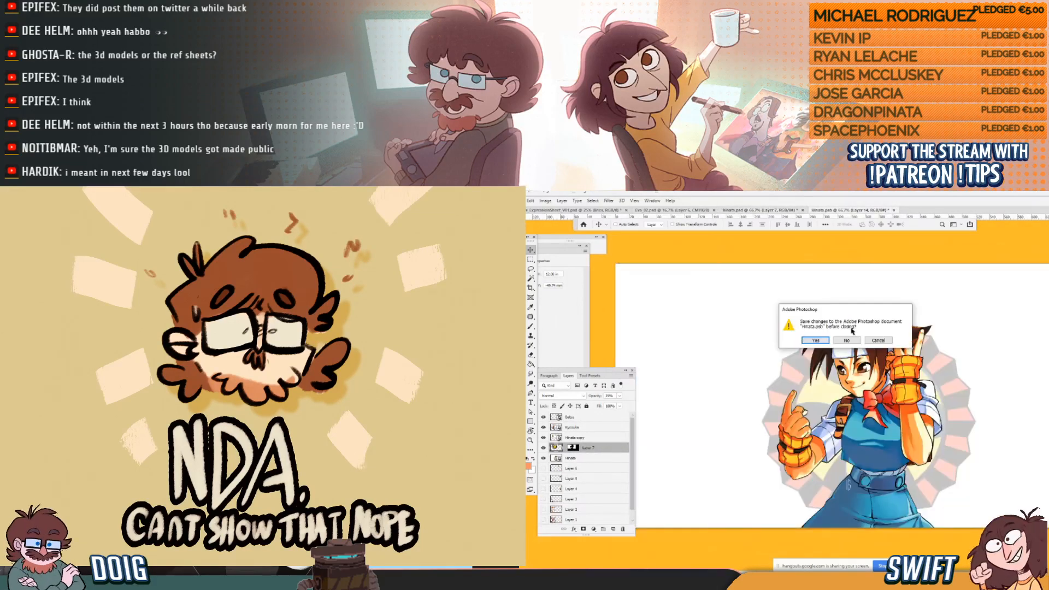
pyautogui.click(848, 342)
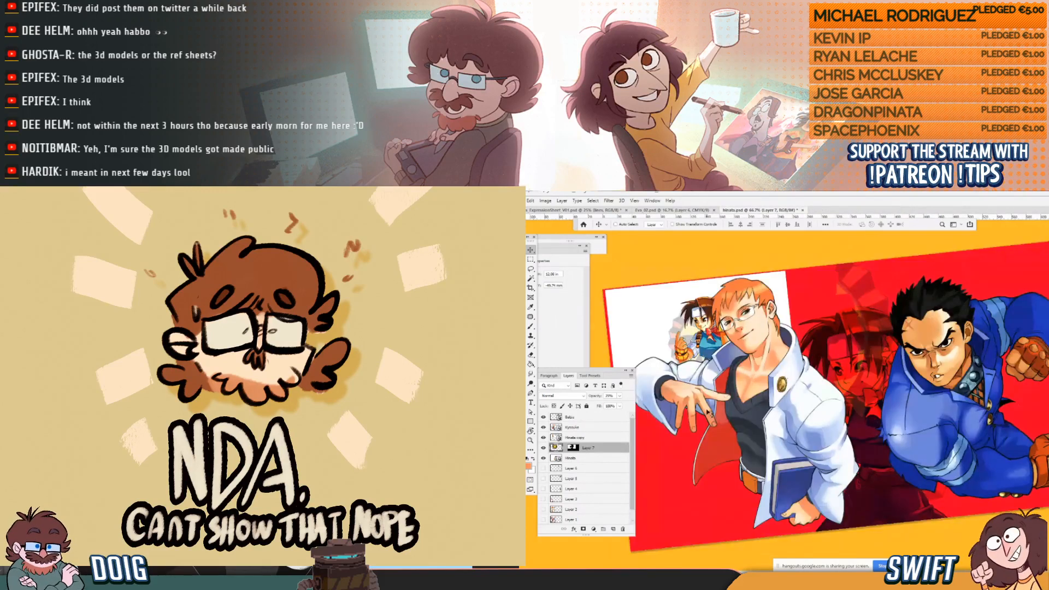
# Hide the Hinata layer and delete the mask from the copied wheel emblem layer.
pyautogui.click(573, 449)
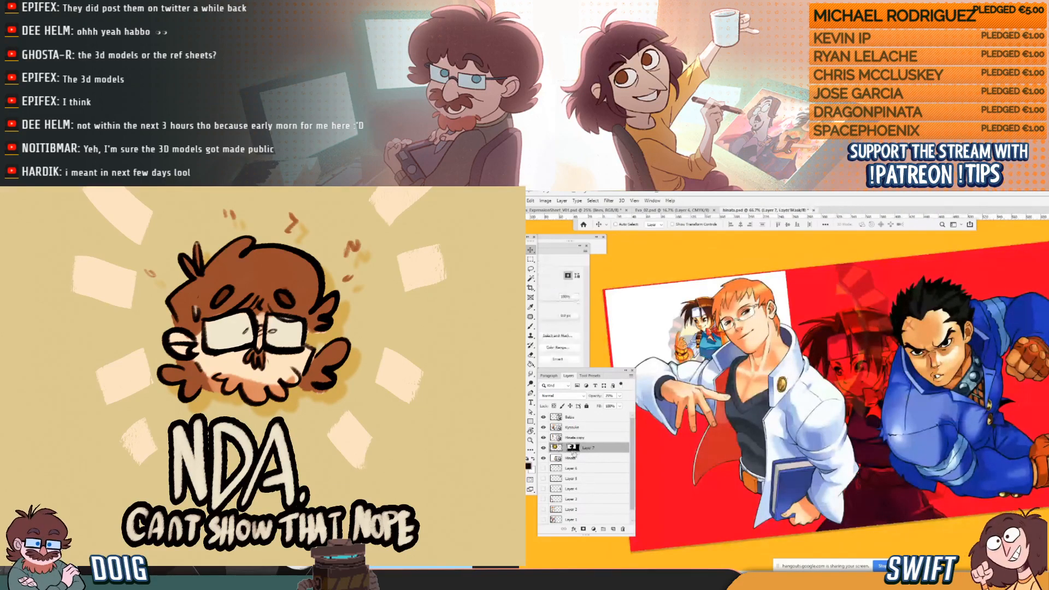
pyautogui.press('Delete')
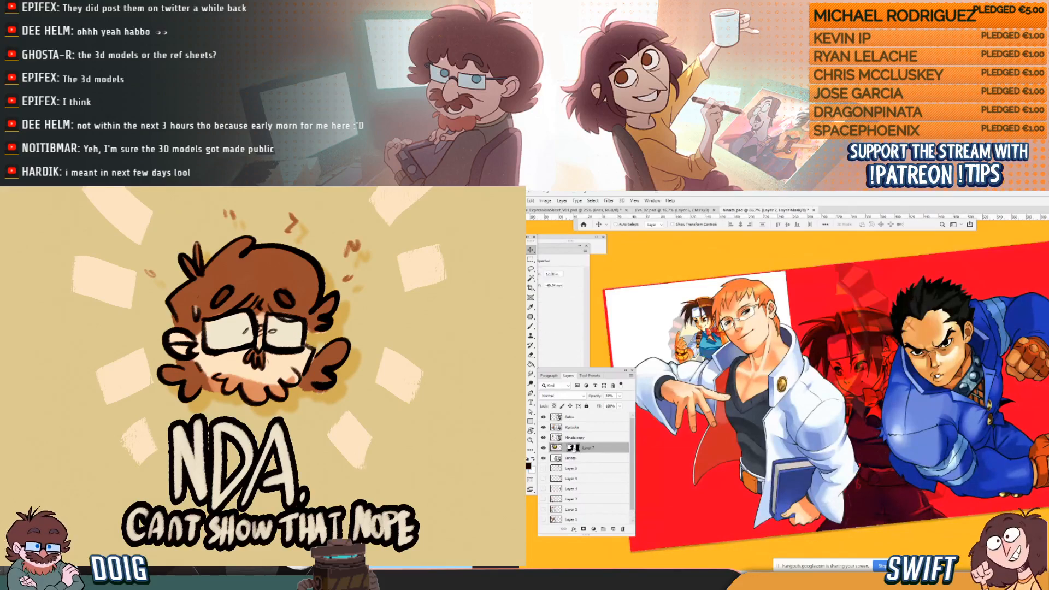
pyautogui.hotkey('ctrl', 'z')
pyautogui.click(572, 449)
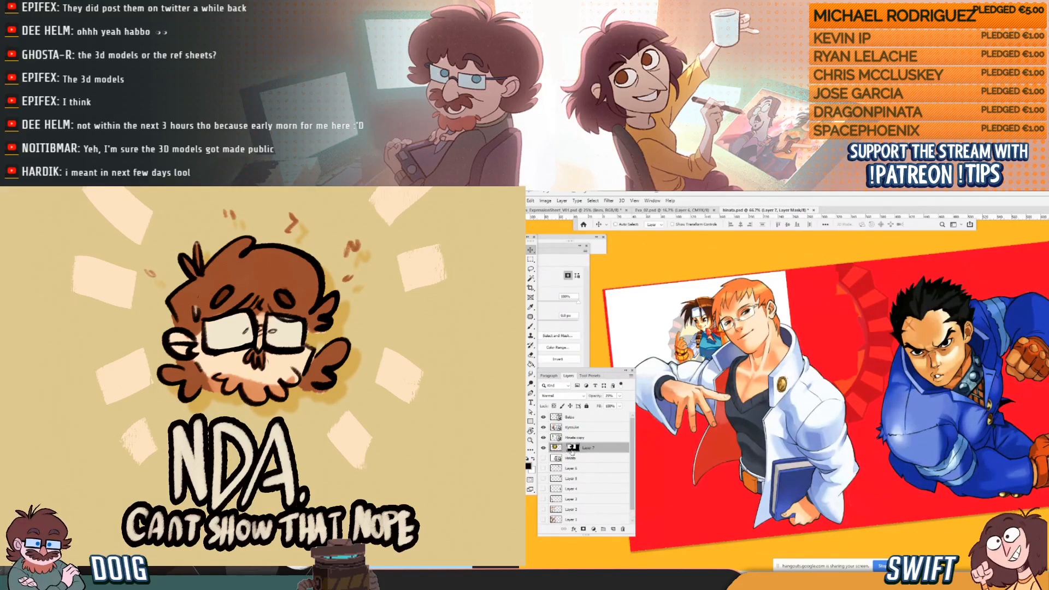
pyautogui.rightClick(572, 452)
pyautogui.click(589, 464)
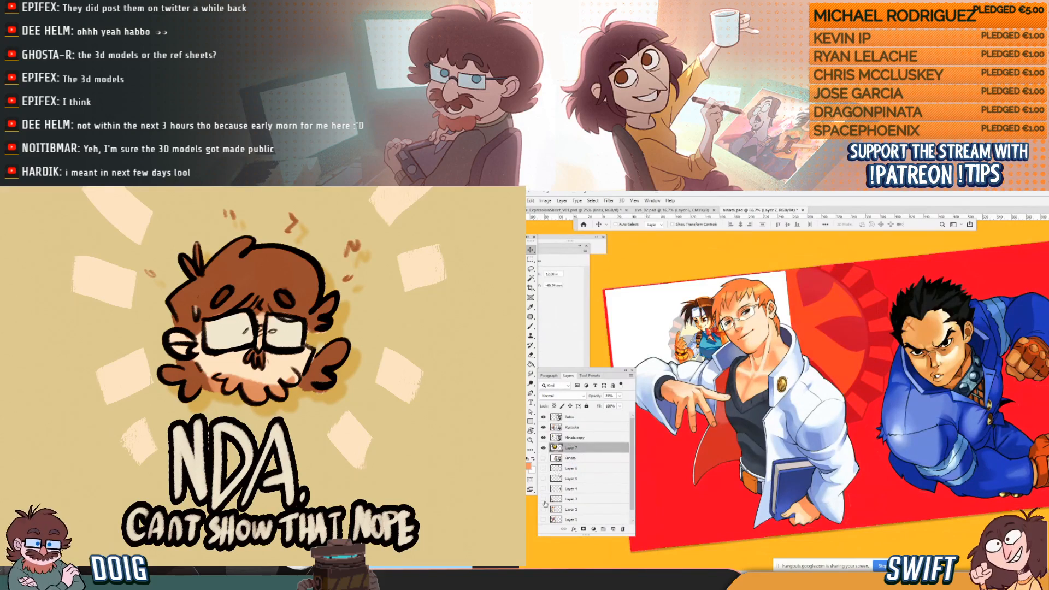
# Turn the red Background layer white by raising its Lightness to the maximum with Hue/Saturation.
pyautogui.scroll(-1, 552, 513)
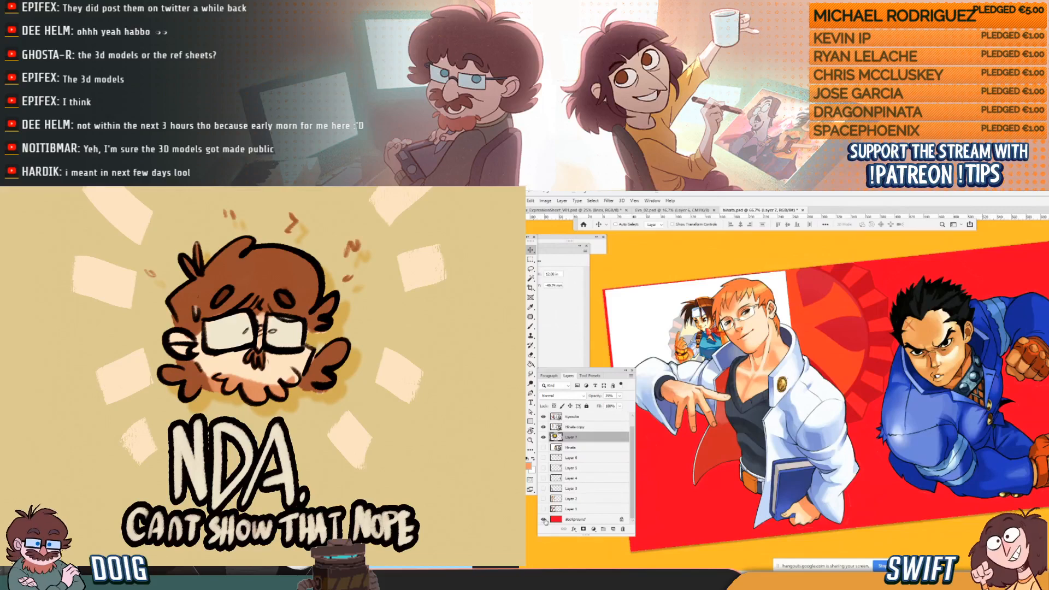
pyautogui.click(558, 521)
pyautogui.hotkey('ctrl', 'u')
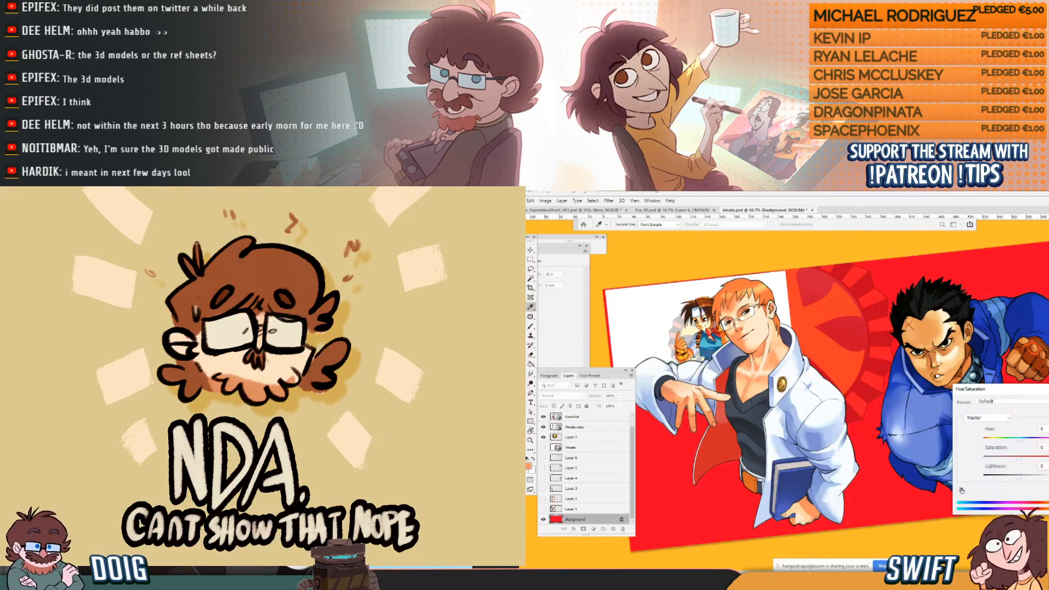
pyautogui.moveTo(1031, 480); pyautogui.dragTo(1048, 479)
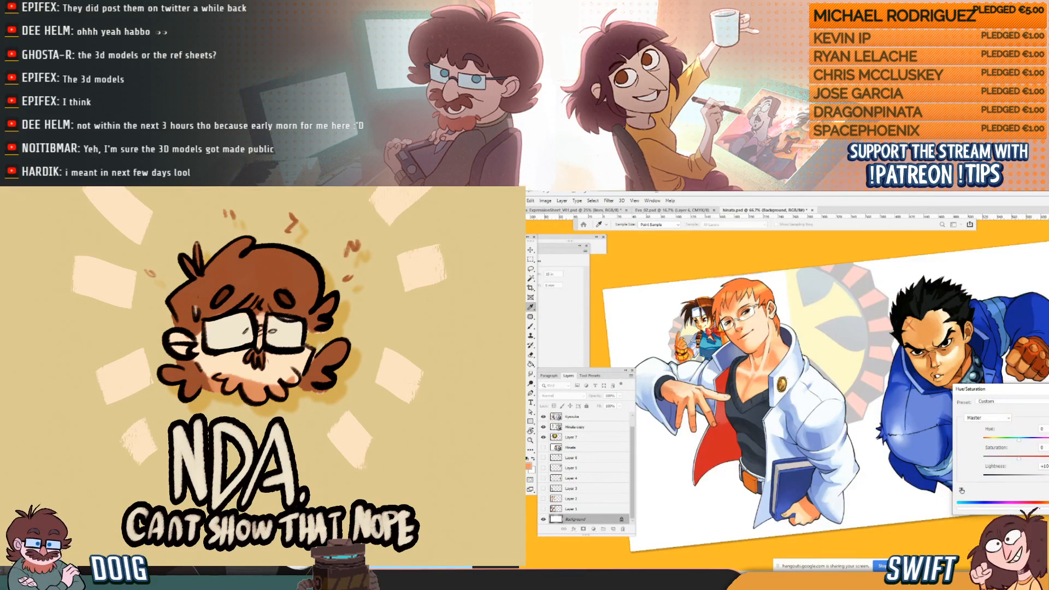
pyautogui.press('Return')
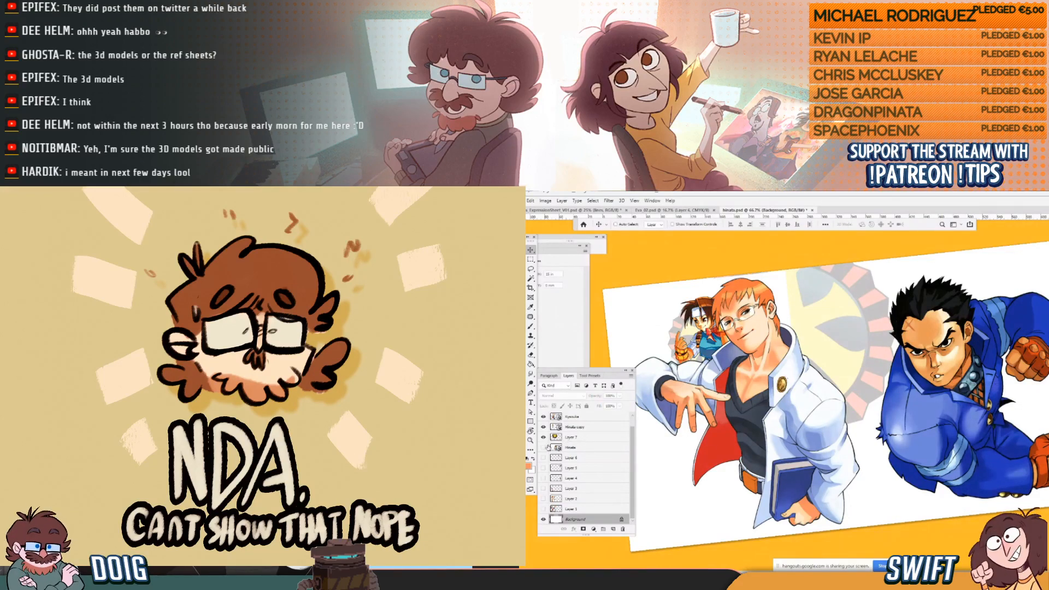
# Move the small Hinata copy to the canvas's lower-left corner and place the wheel emblem behind the white-coated character.
pyautogui.click(570, 428)
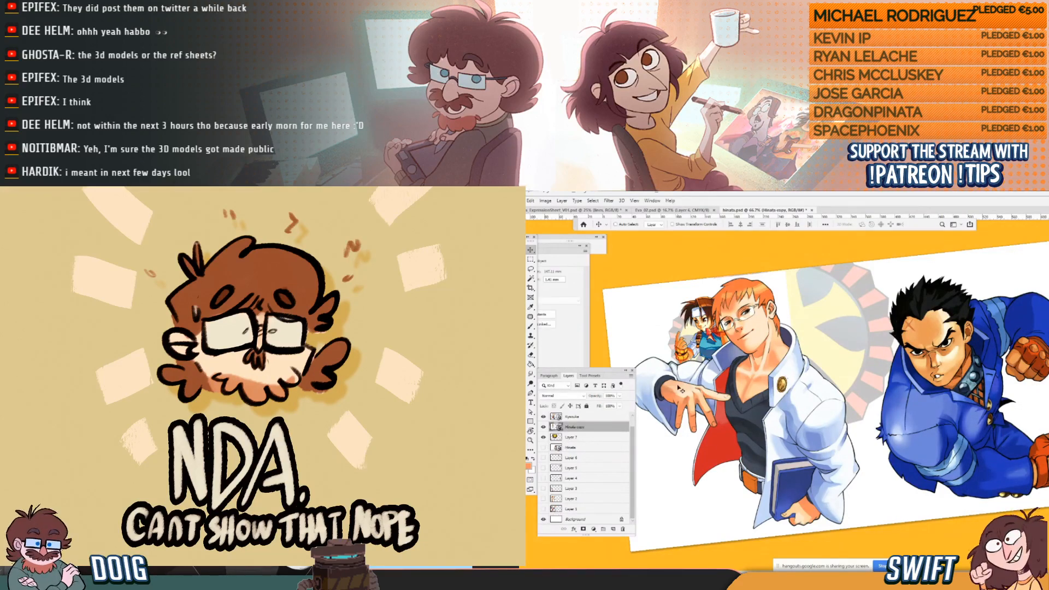
pyautogui.moveTo(690, 379); pyautogui.dragTo(714, 498)
pyautogui.moveTo(623, 371); pyautogui.dragTo(608, 341)
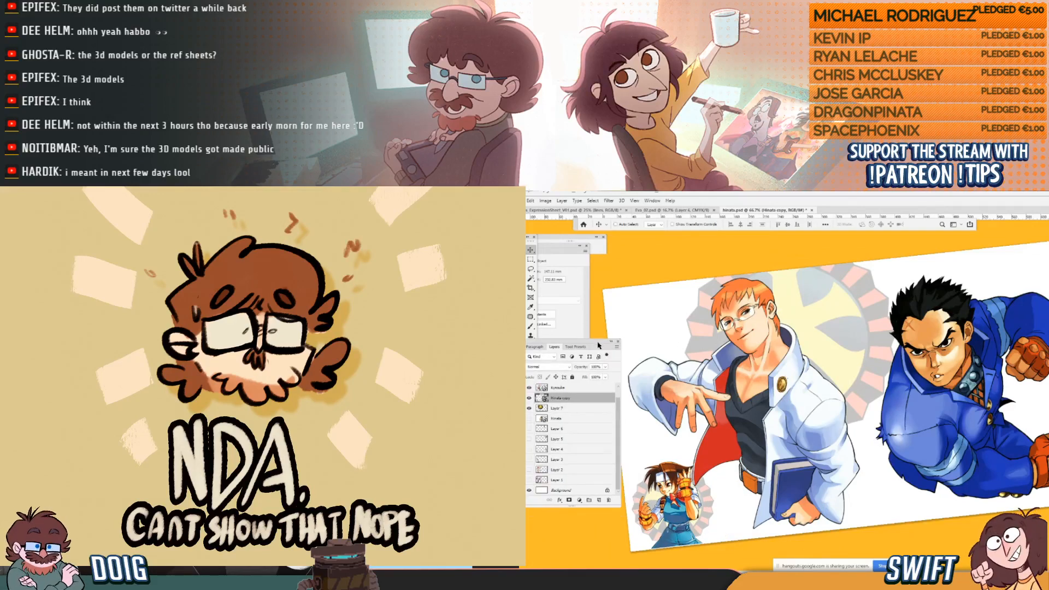
pyautogui.click(558, 408)
pyautogui.moveTo(796, 376); pyautogui.dragTo(767, 426)
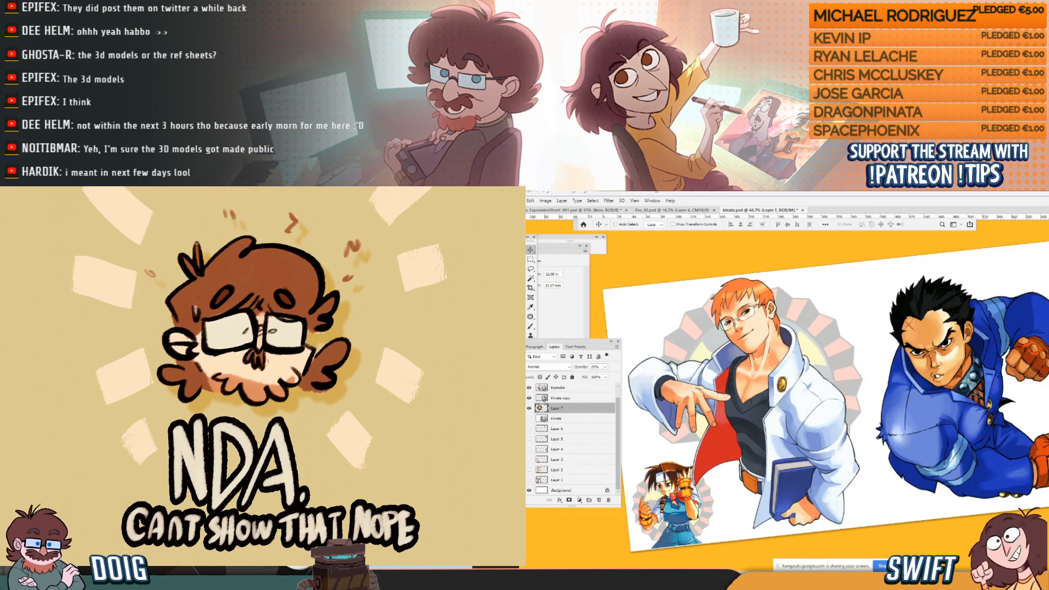
# Switch to the browser and view the underside of the ship model on Sketchfab up close.
pyautogui.hotkey('alt', 'Tab')
pyautogui.doubleClick(778, 313)
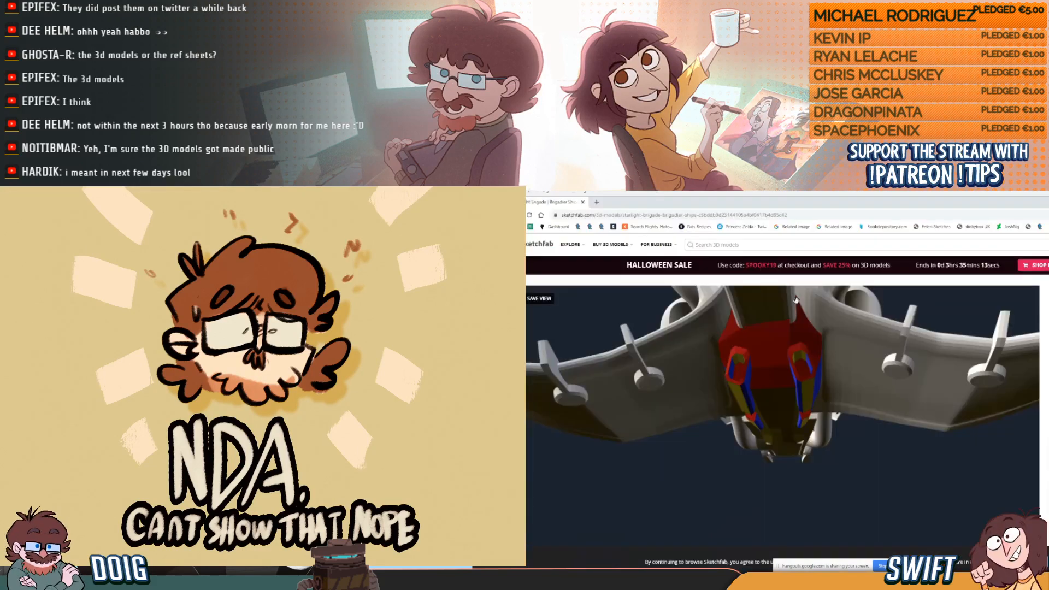
# Examine the ship model's underside and wings from other angles, and view the neighbouring ships from farther away.
pyautogui.moveTo(764, 365)
pyautogui.mouseDown()
pyautogui.moveTo(734, 369)
pyautogui.moveTo(727, 390)
pyautogui.moveTo(696, 393)
pyautogui.mouseUp()
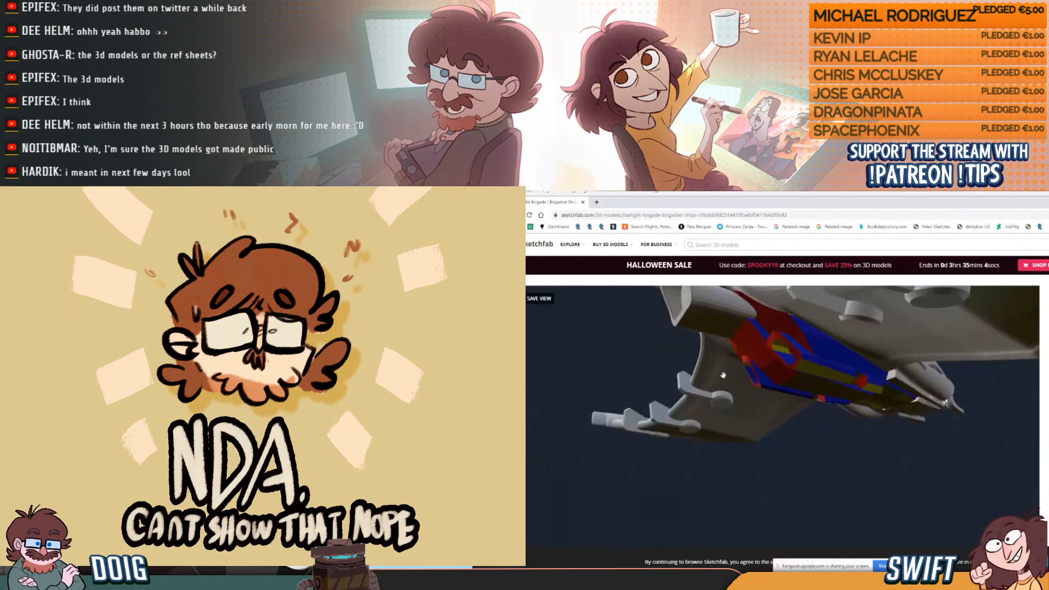
pyautogui.moveTo(940, 381); pyautogui.dragTo(762, 375)
pyautogui.moveTo(866, 376)
pyautogui.mouseDown()
pyautogui.moveTo(789, 382)
pyautogui.moveTo(879, 381)
pyautogui.mouseUp()
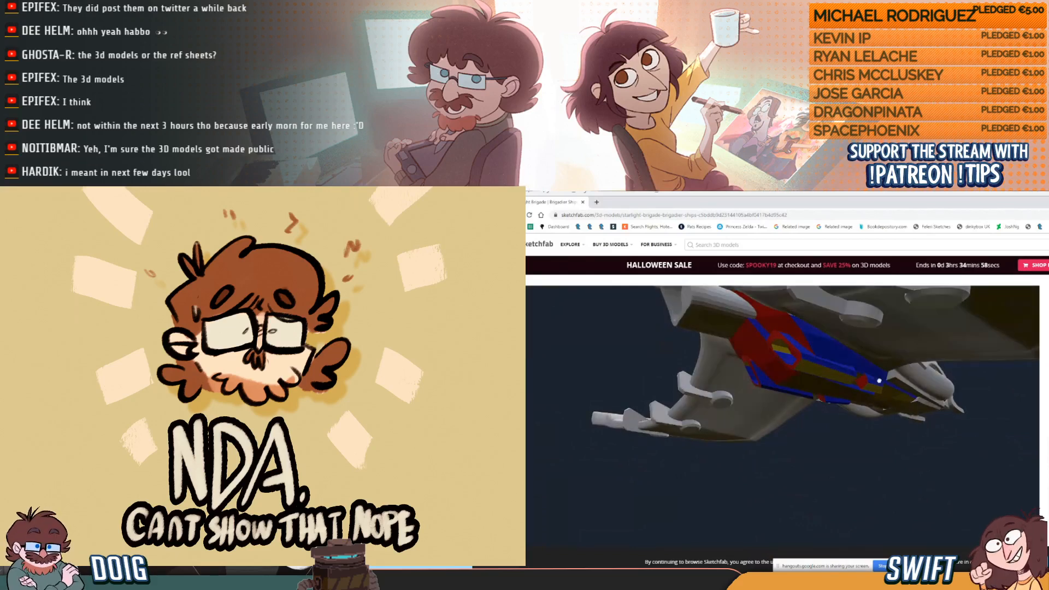
pyautogui.moveTo(794, 382)
pyautogui.mouseDown()
pyautogui.moveTo(866, 382)
pyautogui.moveTo(751, 388)
pyautogui.moveTo(798, 375)
pyautogui.mouseUp()
pyautogui.scroll(-4, 799, 375)
pyautogui.moveTo(918, 382)
pyautogui.mouseDown()
pyautogui.moveTo(800, 370)
pyautogui.moveTo(759, 390)
pyautogui.moveTo(823, 370)
pyautogui.moveTo(942, 358)
pyautogui.mouseUp()
pyautogui.scroll(-2, 799, 371)
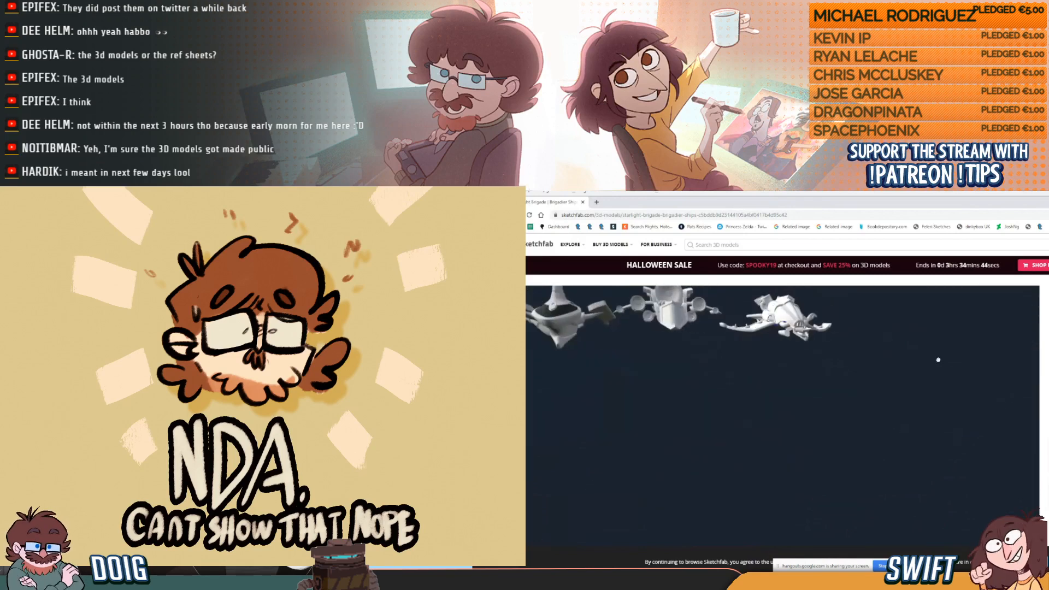
pyautogui.moveTo(799, 353)
pyautogui.mouseDown()
pyautogui.moveTo(654, 334)
pyautogui.moveTo(715, 357)
pyautogui.mouseUp()
pyautogui.scroll(5, 800, 323)
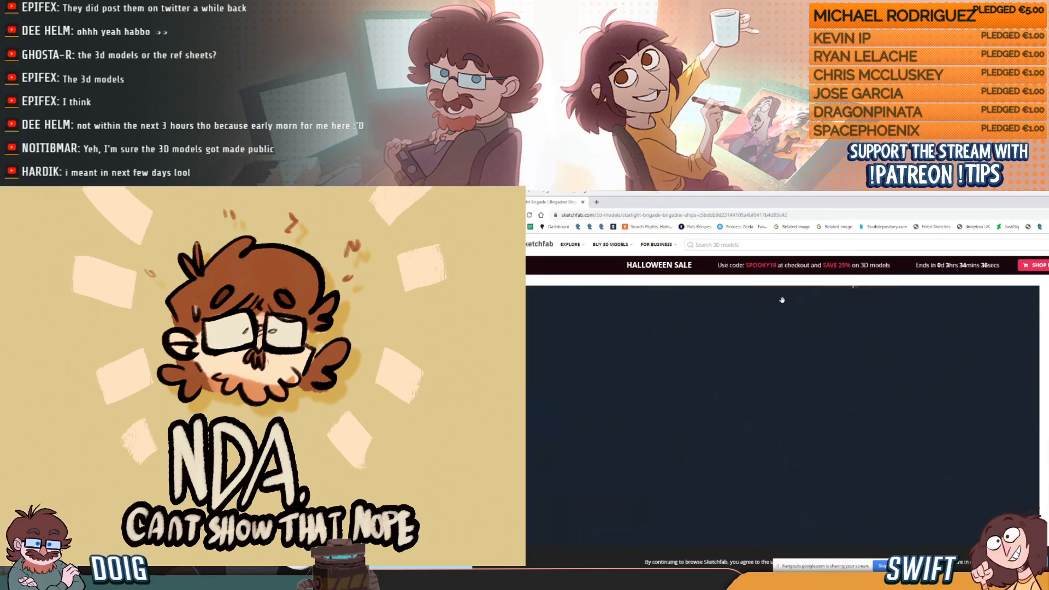
# Return to Photoshop, hide the Hinata copy, shift the wheel emblem slightly behind the white-coated character and place Layer 7 directly below the Kyosuke layer.
pyautogui.hotkey('alt', 'Tab')
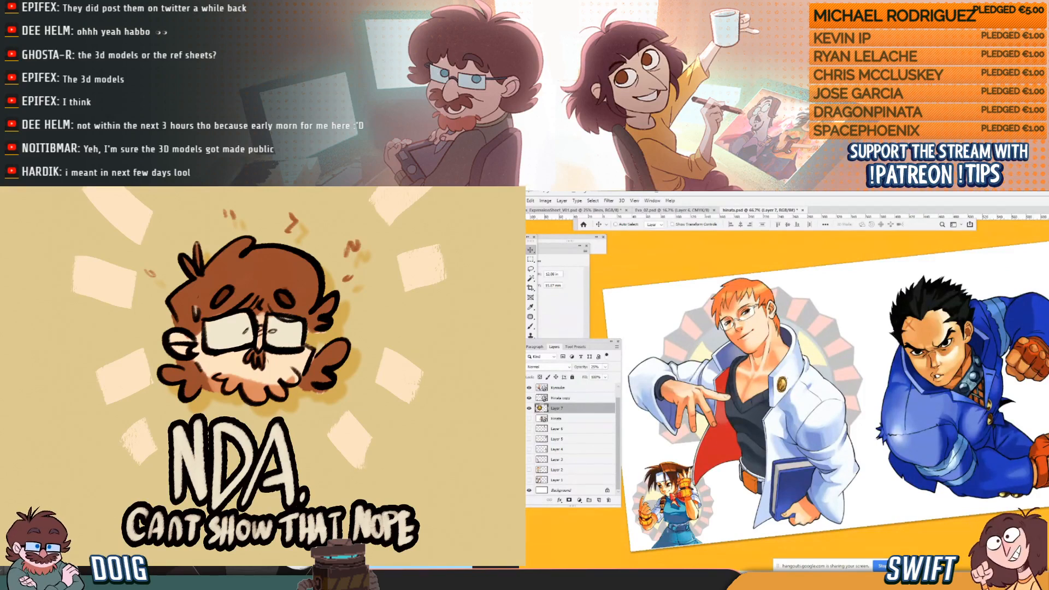
pyautogui.click(530, 399)
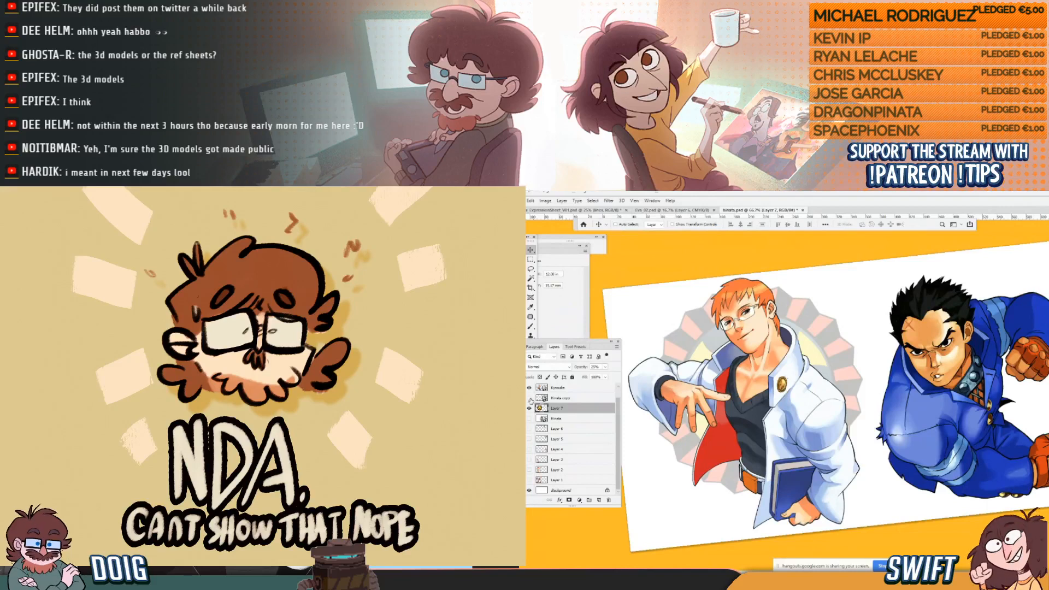
pyautogui.moveTo(749, 401); pyautogui.dragTo(763, 406)
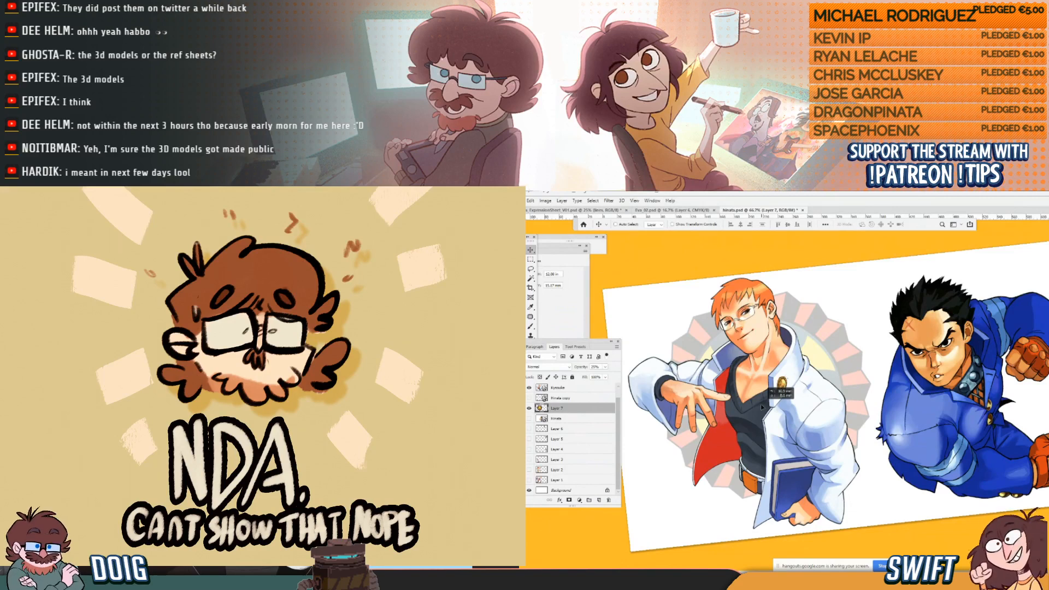
pyautogui.moveTo(559, 399); pyautogui.dragTo(557, 393)
pyautogui.scroll(1, 558, 399)
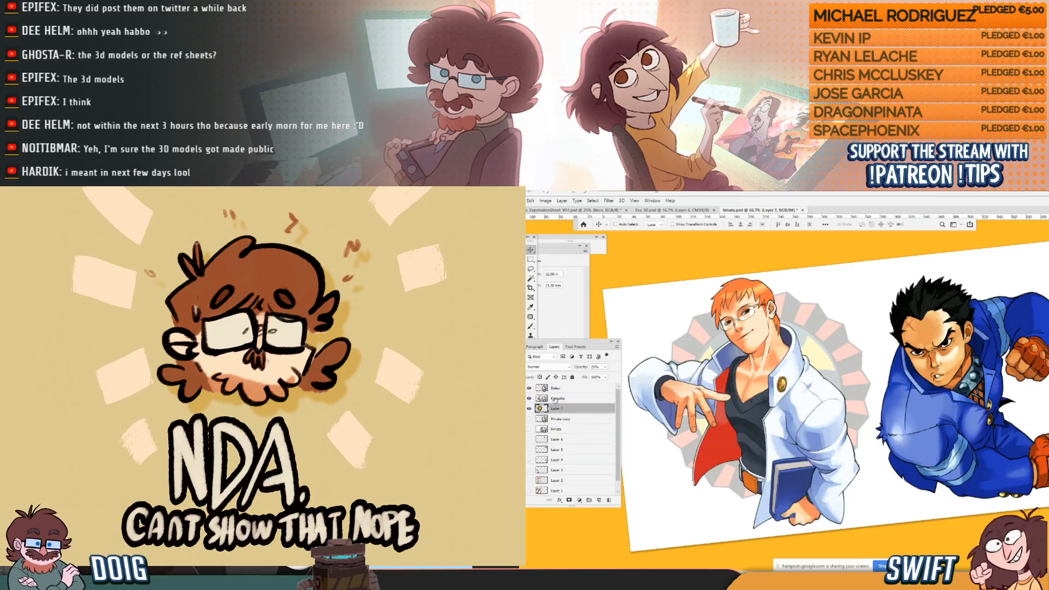
# Group the Kyosuke layer with its wheel emblem layer and name the group "kyosuke".
pyautogui.click(562, 400)
pyautogui.click(600, 500)
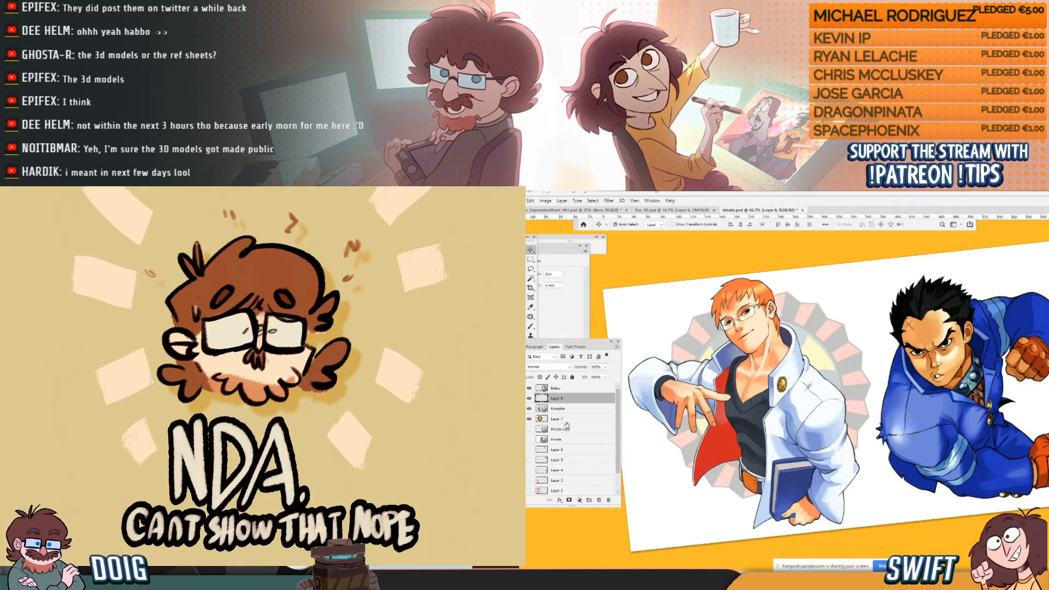
pyautogui.hotkey('ctrl', 'z')
pyautogui.click(589, 501)
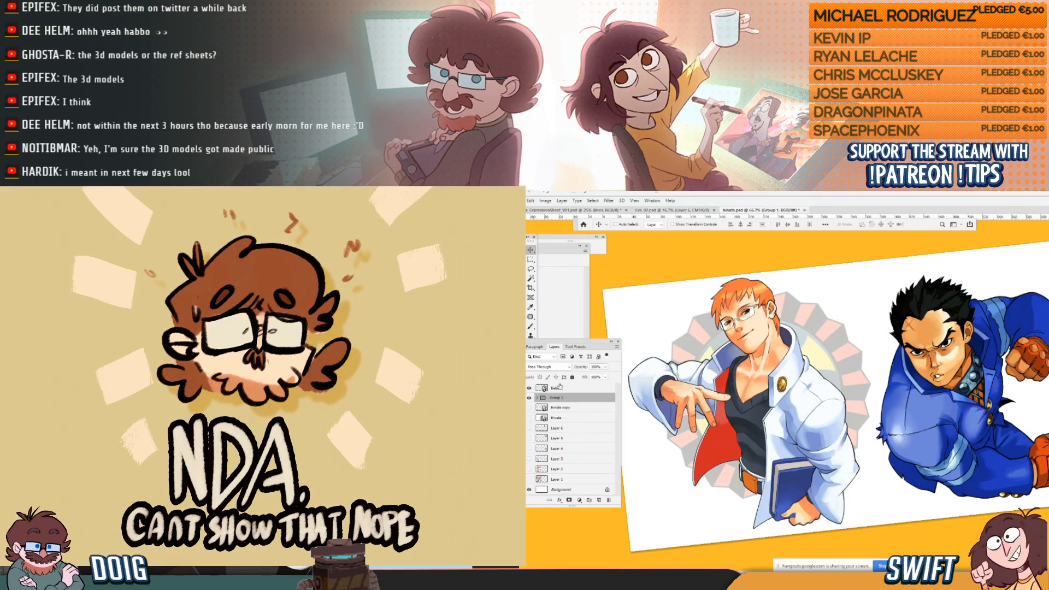
pyautogui.doubleClick(558, 398)
pyautogui.write('kyos')
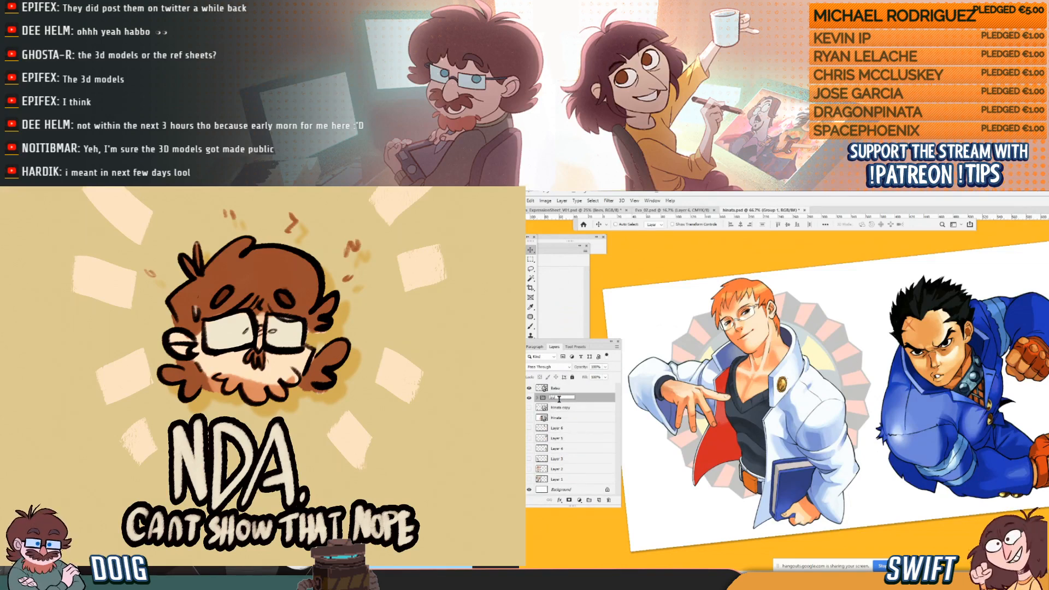
pyautogui.write('uke')
pyautogui.press('Return')
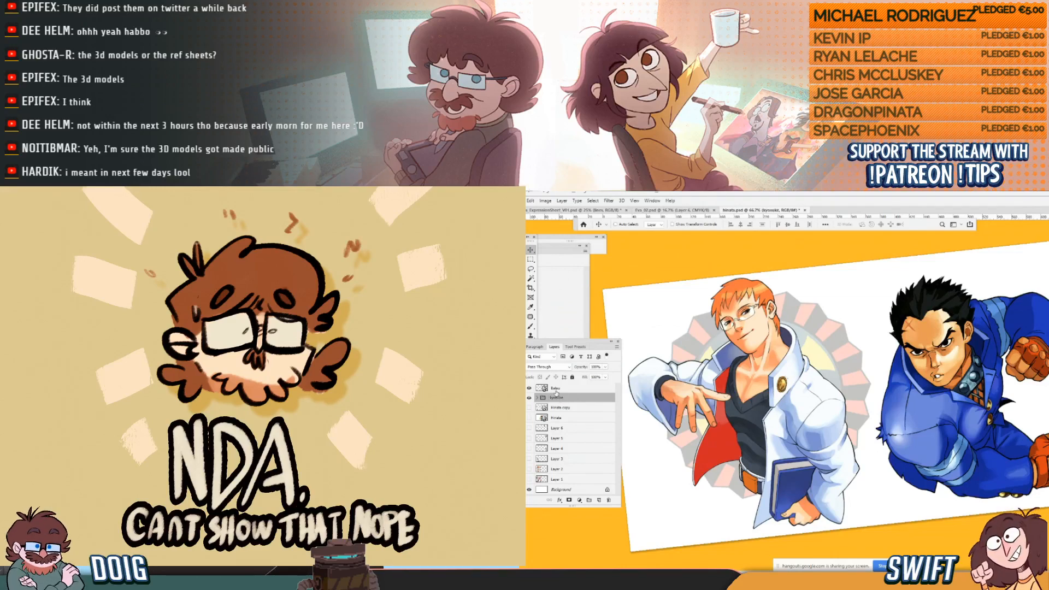
# Duplicate the wheel emblem layer, move the copy out above the kyosuke group, and hide that group.
pyautogui.click(537, 398)
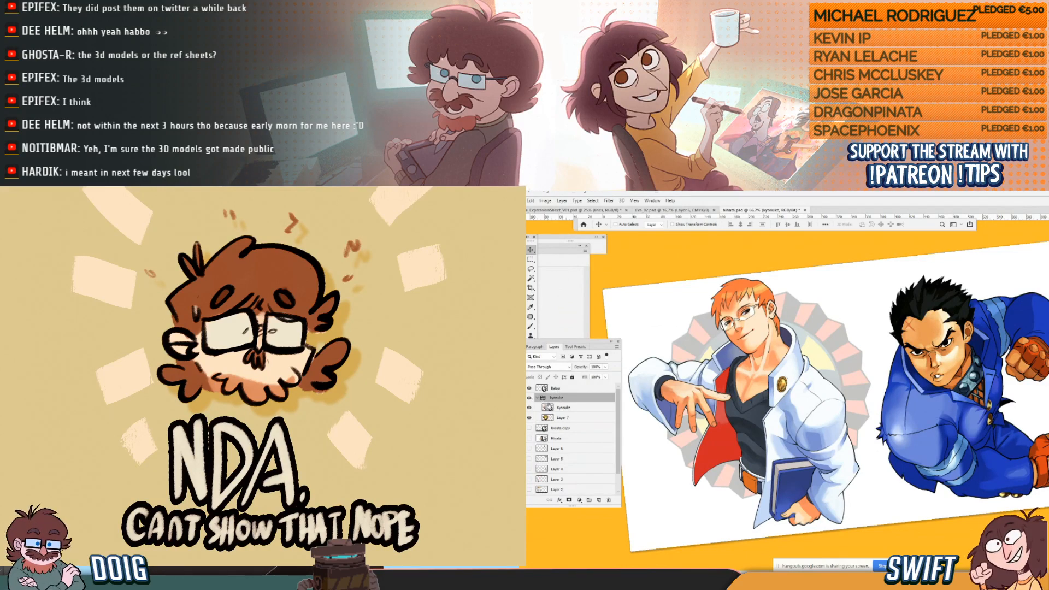
pyautogui.click(562, 418)
pyautogui.hotkey('ctrl', 'j')
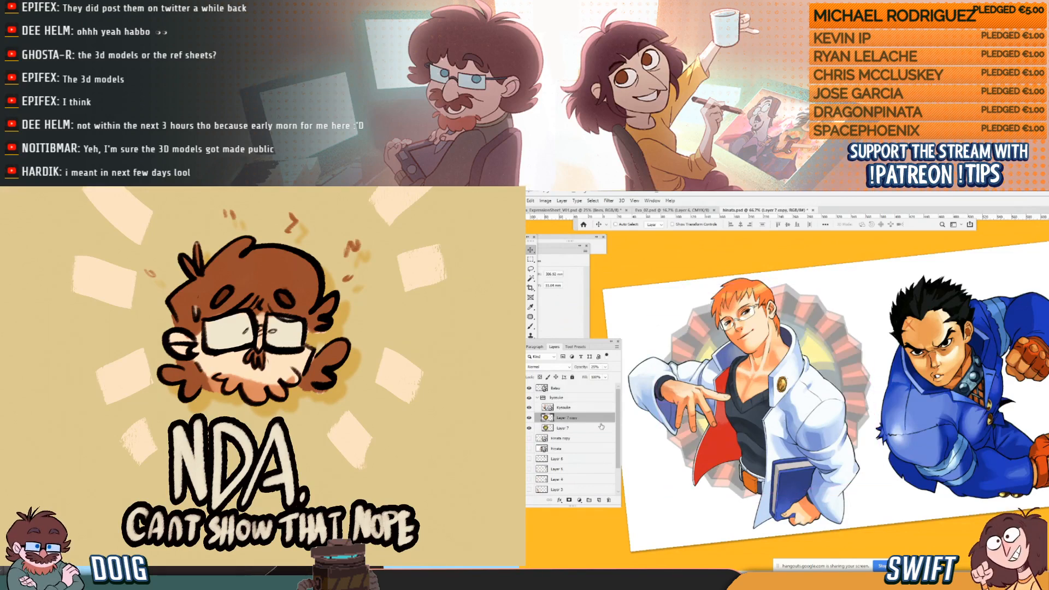
pyautogui.moveTo(575, 419); pyautogui.dragTo(571, 394)
pyautogui.click(536, 408)
pyautogui.click(530, 408)
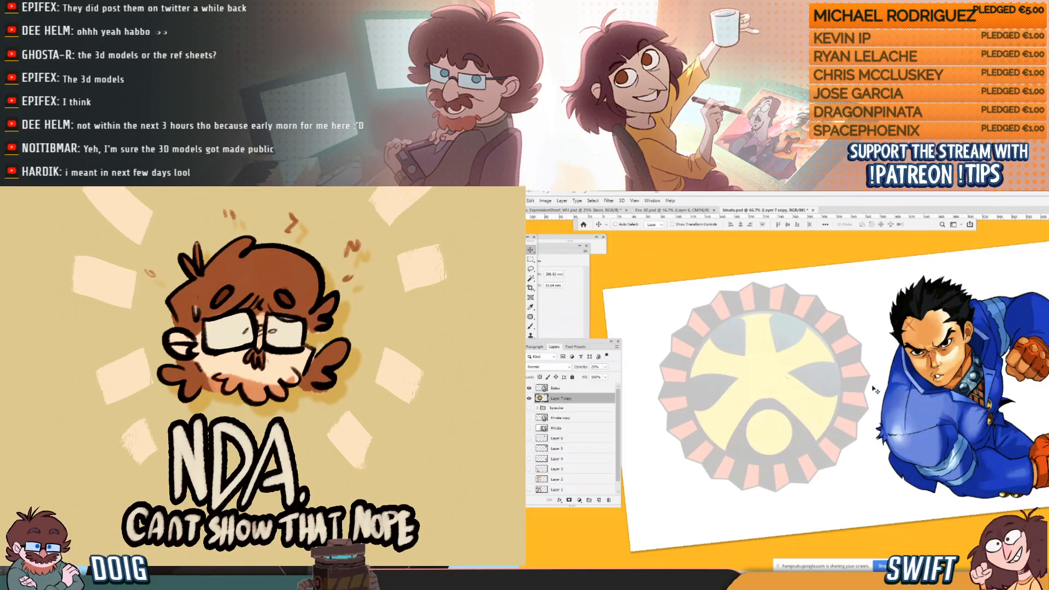
# Reposition the copied wheel emblem and move the blue-suited Batsu character over it.
pyautogui.moveTo(816, 400); pyautogui.dragTo(834, 410)
pyautogui.click(560, 389)
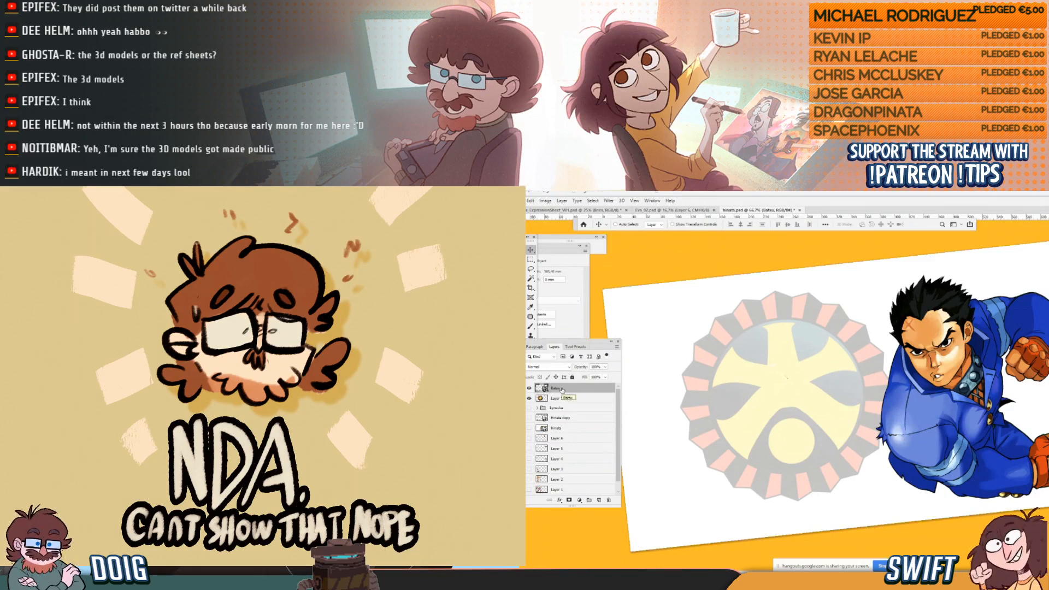
pyautogui.moveTo(930, 425); pyautogui.dragTo(774, 435)
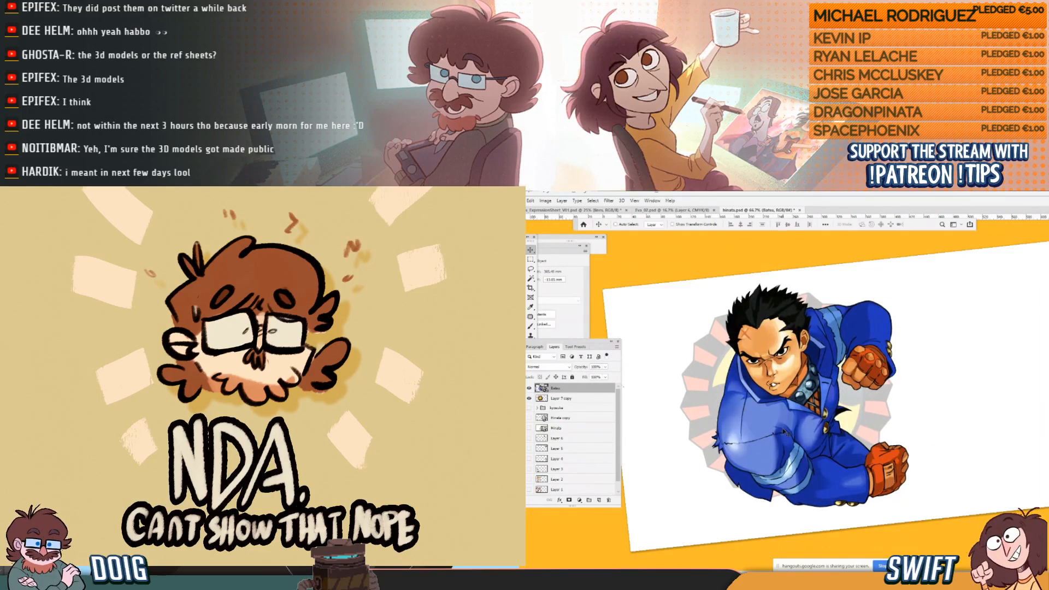
pyautogui.moveTo(786, 433); pyautogui.dragTo(785, 433)
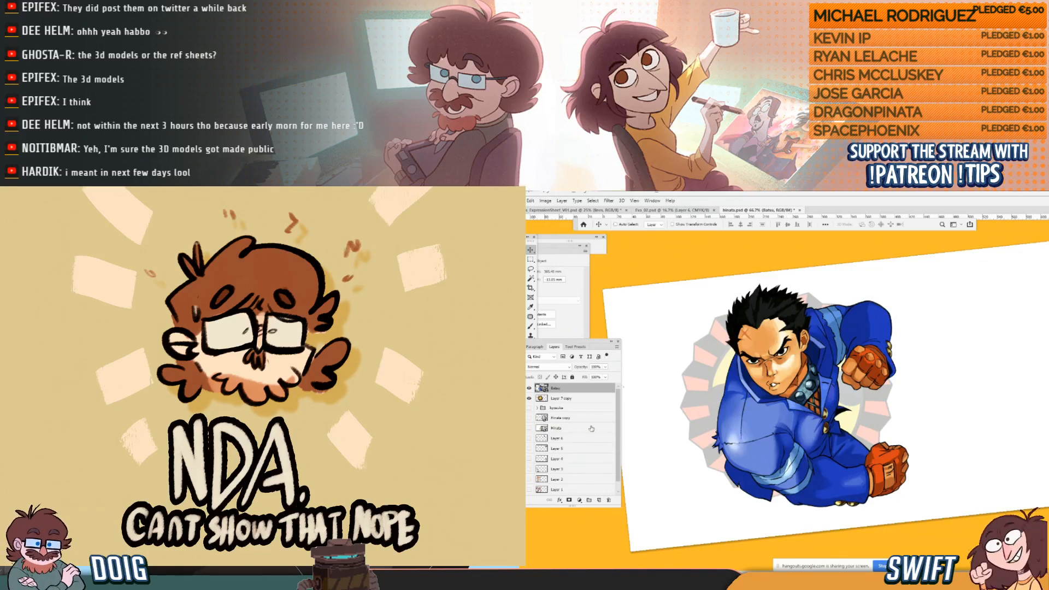
# Group the Batsu layer with the copied wheel emblem and name the group "Batsu".
pyautogui.keyDown('shift'); pyautogui.click(562, 402); pyautogui.keyUp('shift')
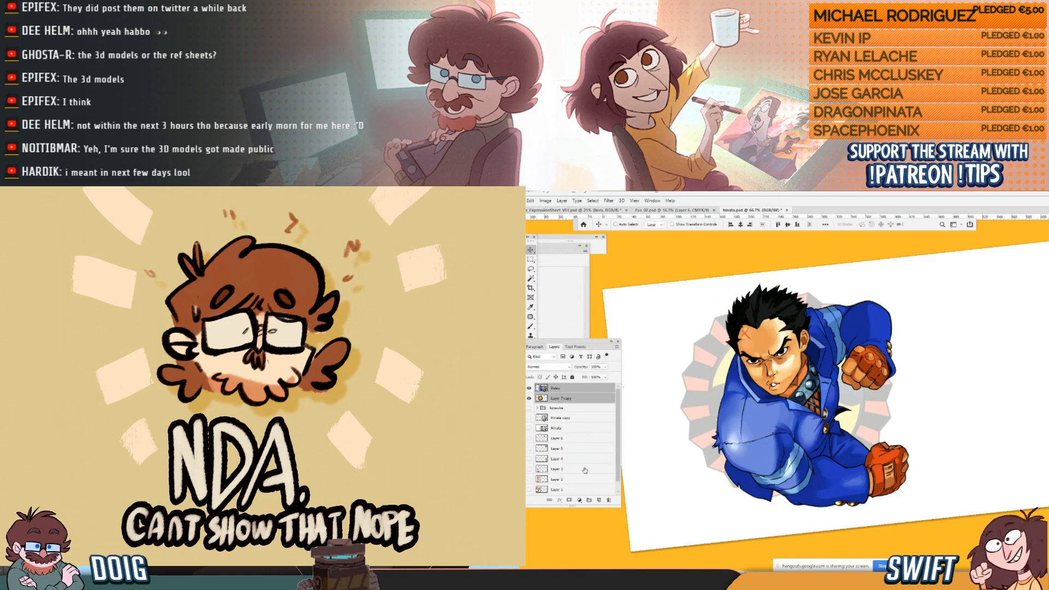
pyautogui.hotkey('ctrl', 'g')
pyautogui.doubleClick(557, 388)
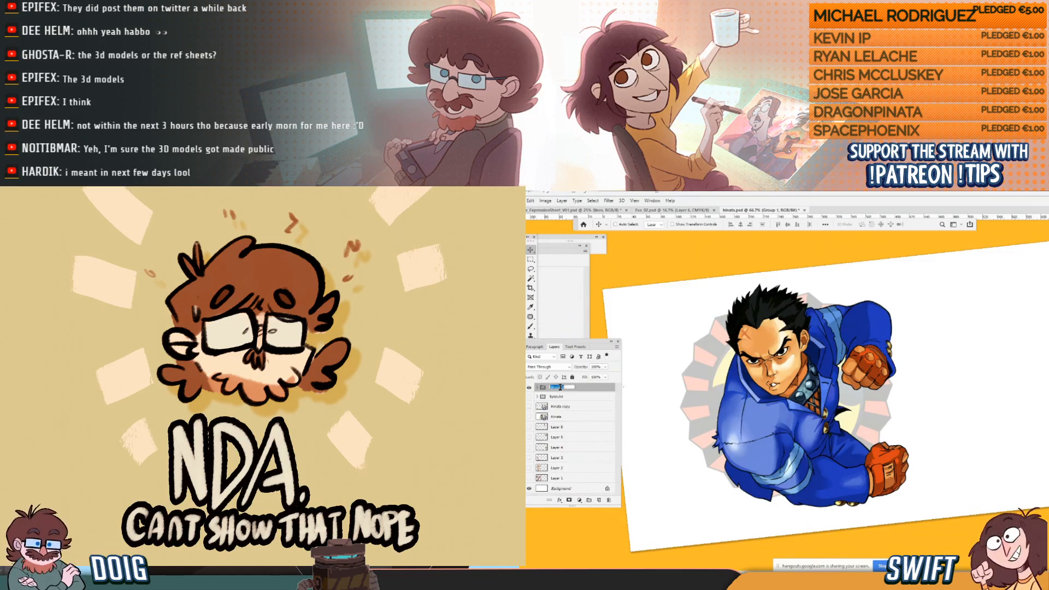
pyautogui.write('Batsu')
pyautogui.press('Return')
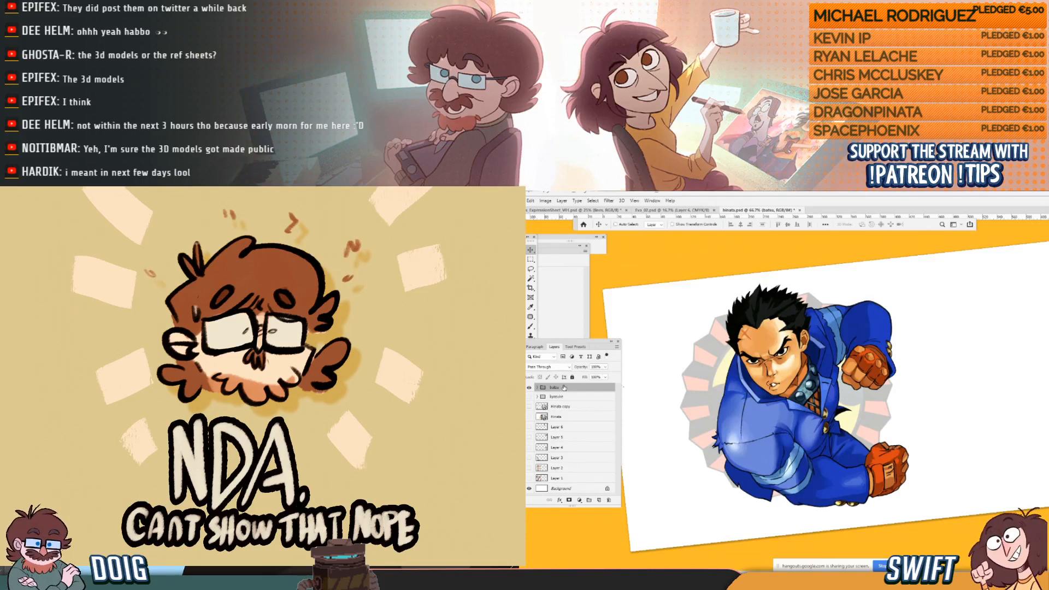
# Make the small Hinata copy layer visible again.
pyautogui.click(538, 387)
pyautogui.click(563, 398)
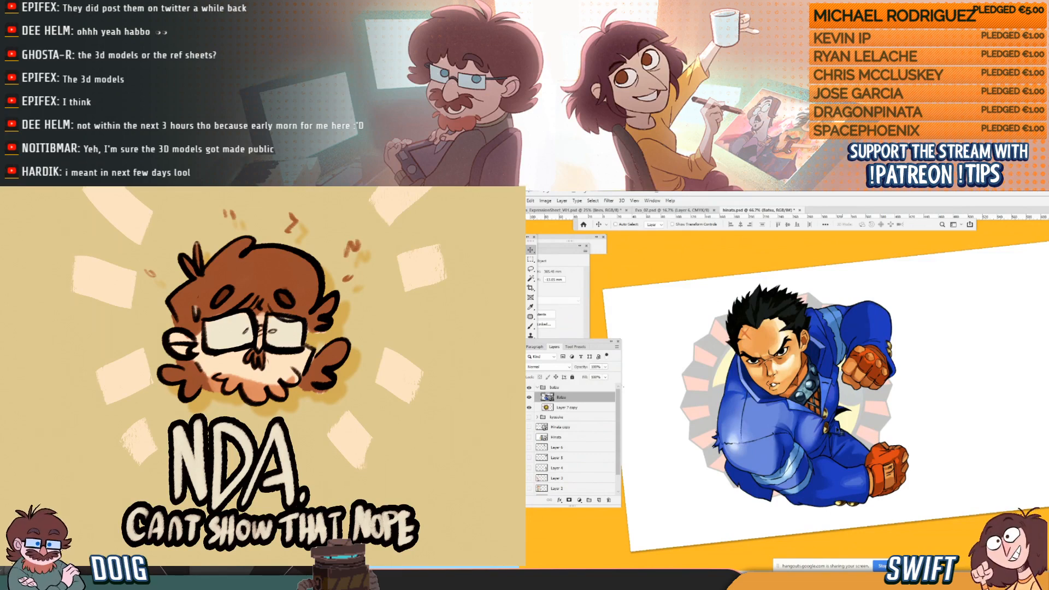
pyautogui.click(538, 387)
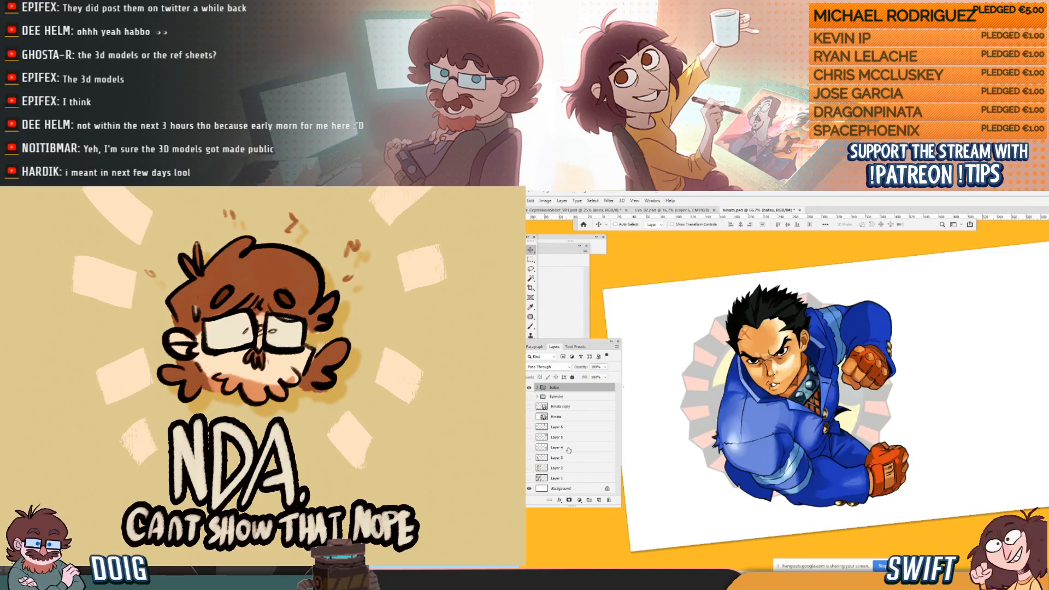
pyautogui.click(529, 406)
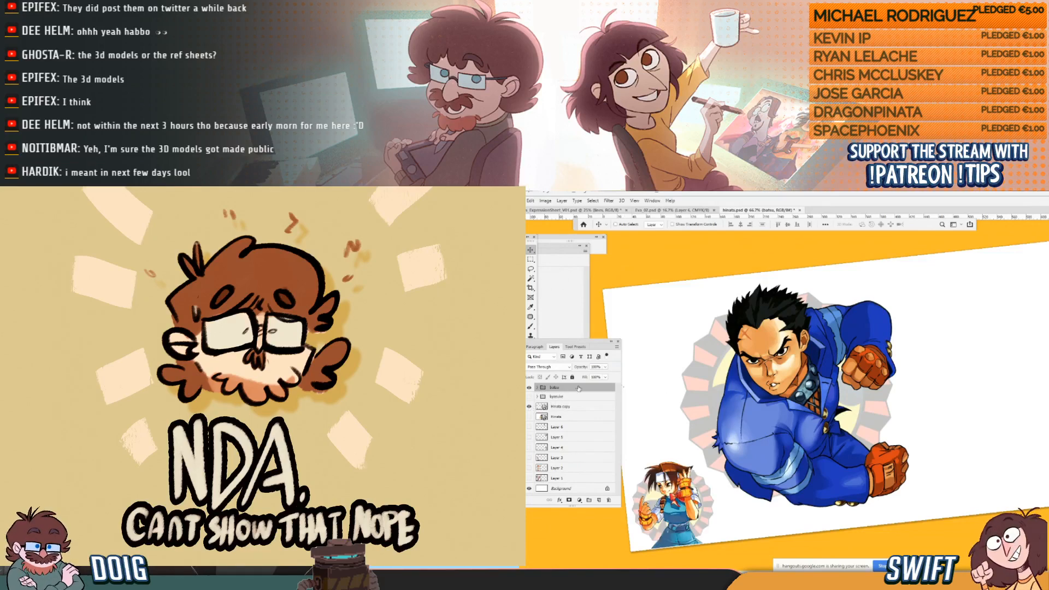
# Convert the Batsu group and the hidden kyosuke group to smart objects.
pyautogui.rightClick(579, 388)
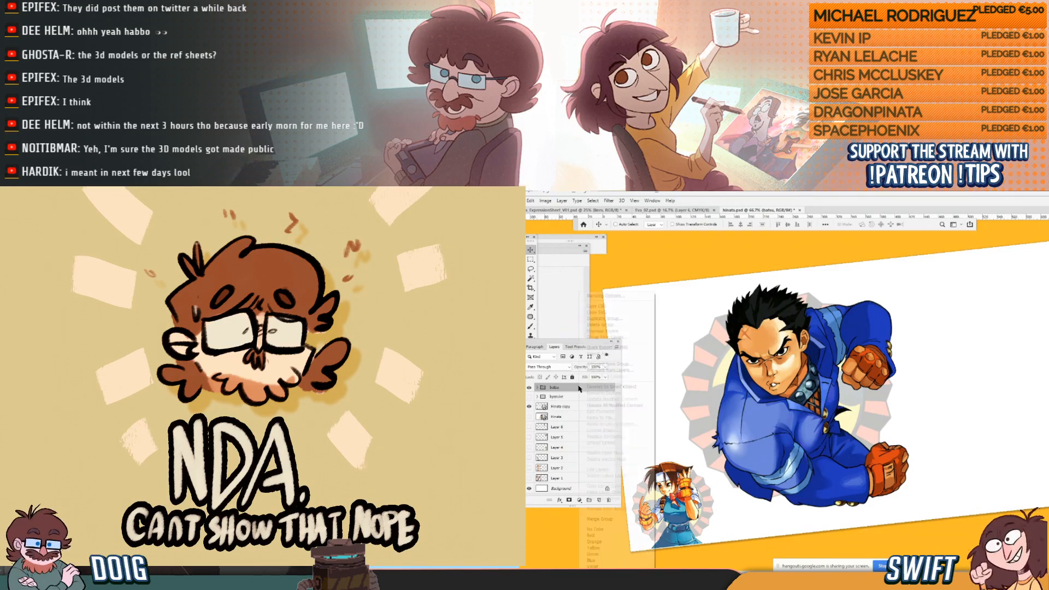
pyautogui.click(612, 386)
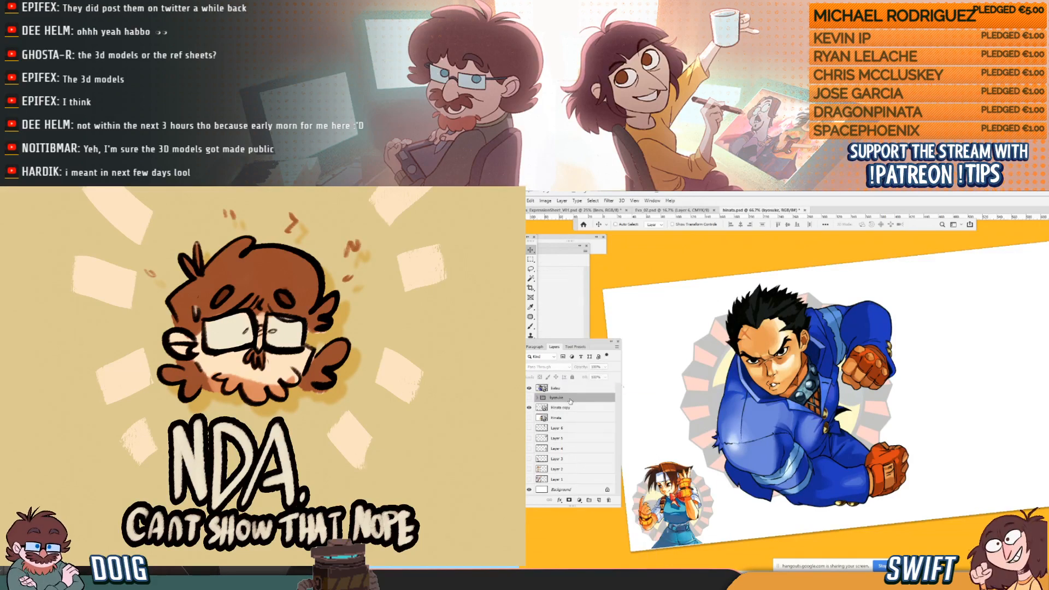
pyautogui.rightClick(571, 397)
pyautogui.click(603, 387)
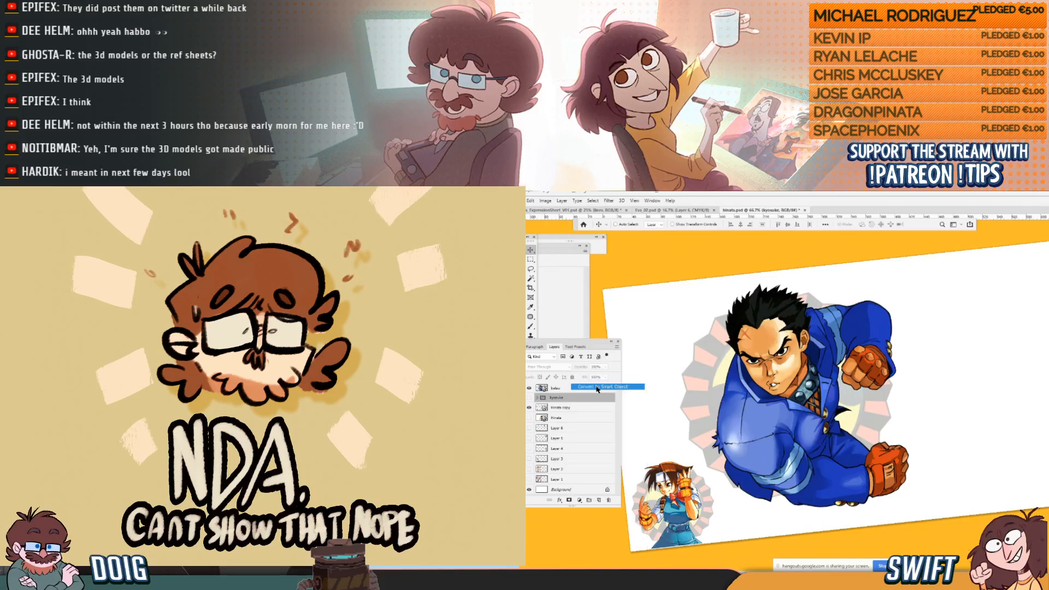
# Move the small Hinata copy up along the canvas's left edge beside Batsu, and select the Kyosuke layer.
pyautogui.click(563, 408)
pyautogui.moveTo(633, 447); pyautogui.dragTo(639, 370)
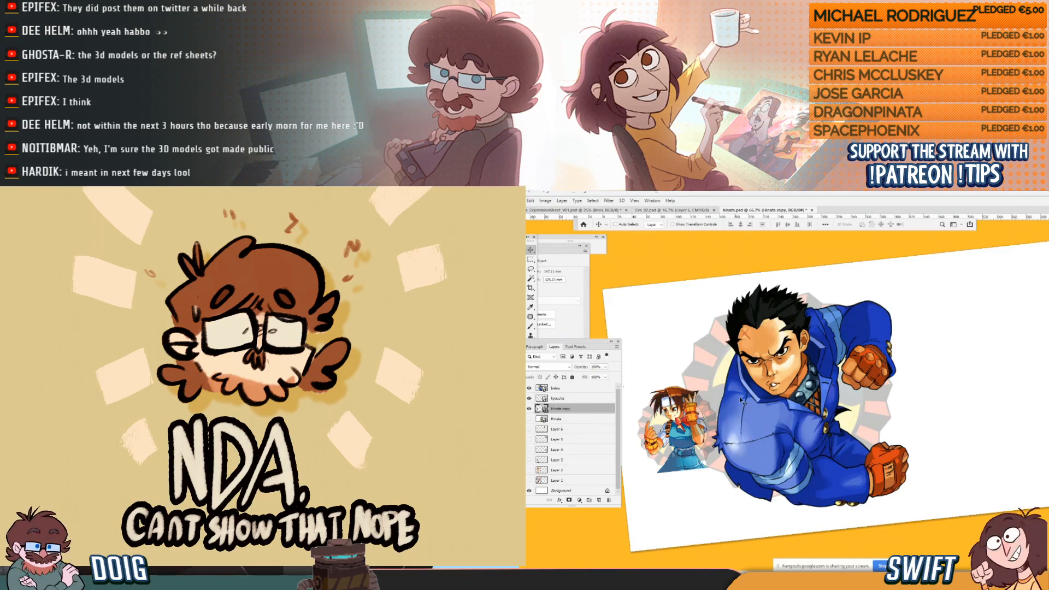
pyautogui.moveTo(741, 400); pyautogui.dragTo(776, 387)
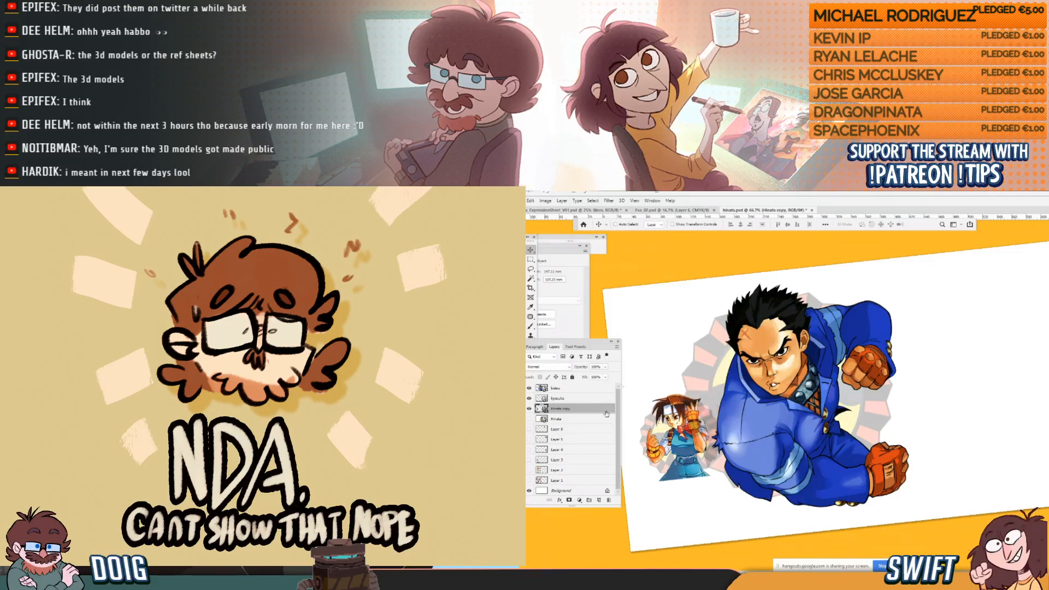
pyautogui.click(579, 398)
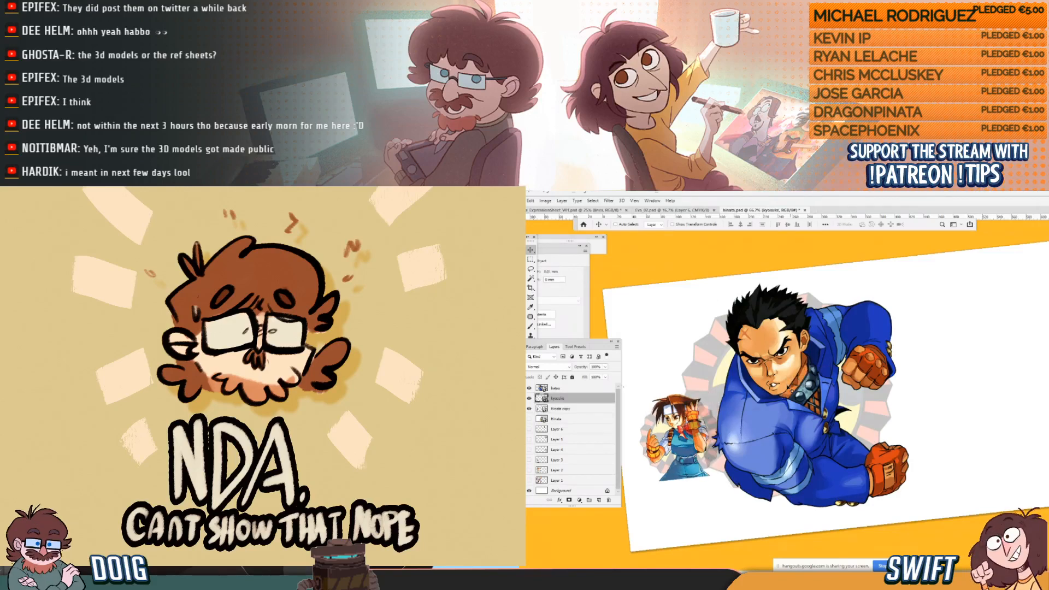
# Undo the Hinata copy moves and both smart object conversions.
pyautogui.hotkey('ctrl', 'z')
pyautogui.hotkey('ctrl', 'z')
pyautogui.hotkey('ctrl', 'z')
pyautogui.hotkey('ctrl', 'z')
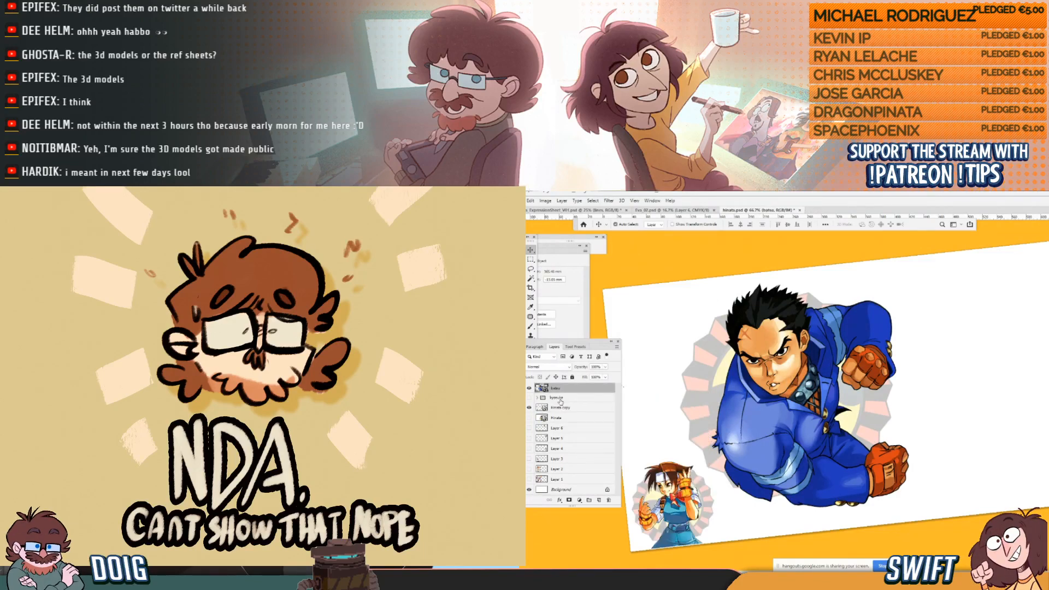
pyautogui.hotkey('ctrl', 'z')
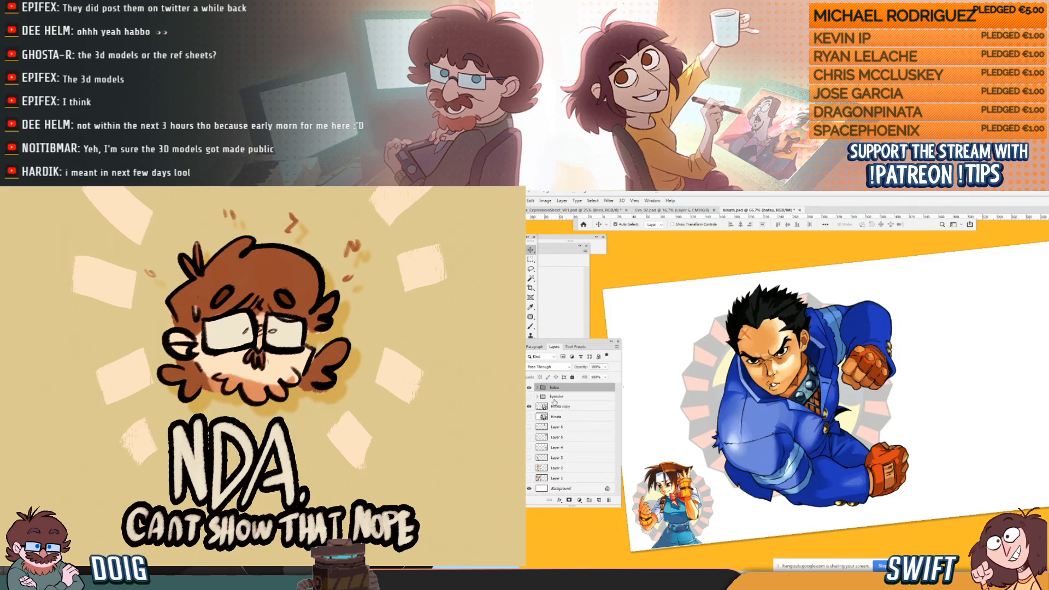
# Show the kyosuke group and convert the kyosuke and batsu groups into separate smart objects.
pyautogui.click(529, 397)
pyautogui.rightClick(560, 399)
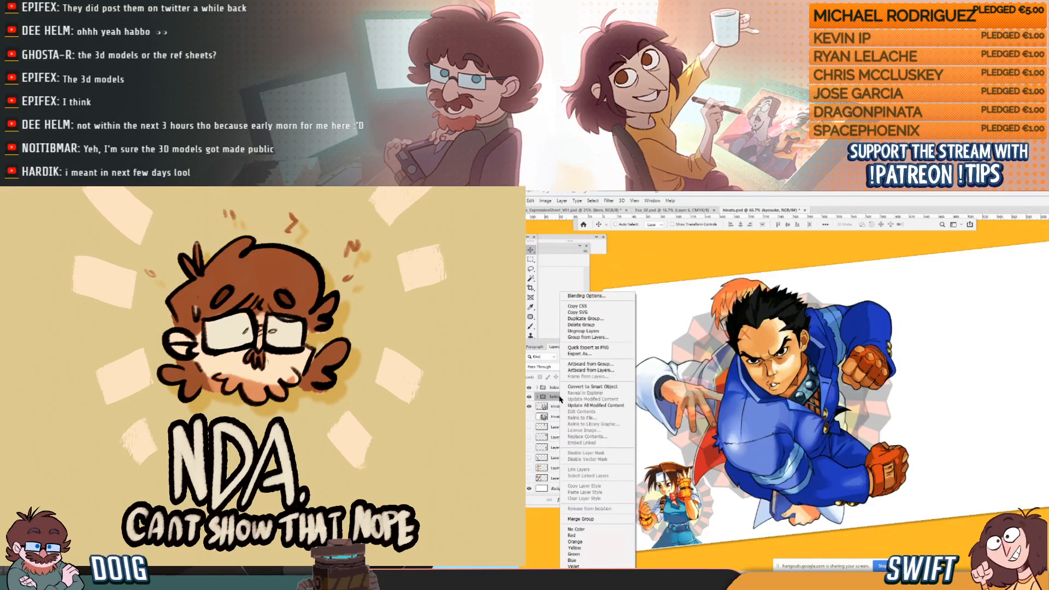
pyautogui.click(587, 387)
pyautogui.click(583, 388)
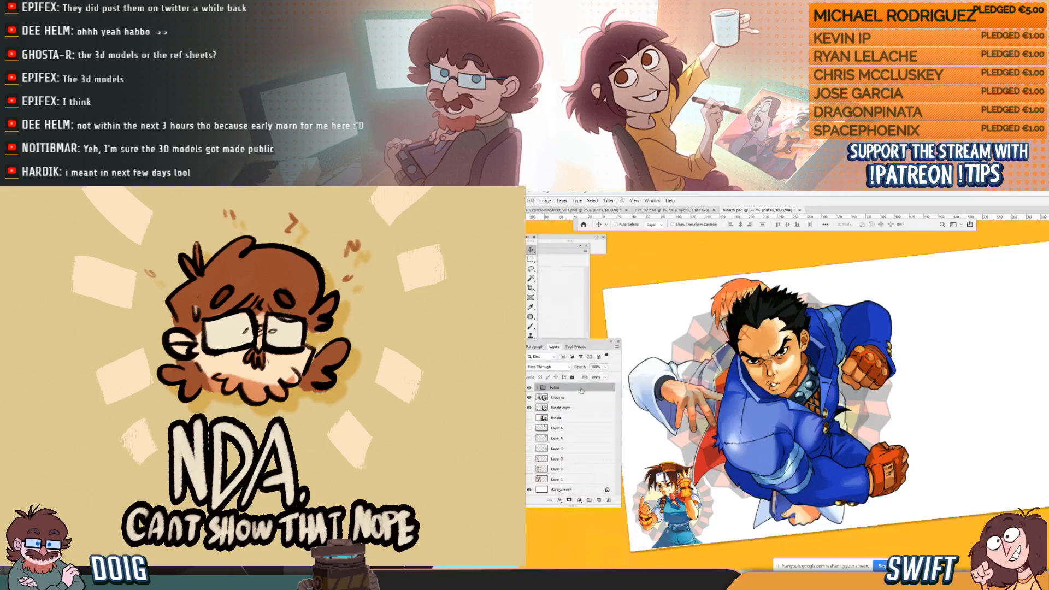
pyautogui.rightClick(581, 390)
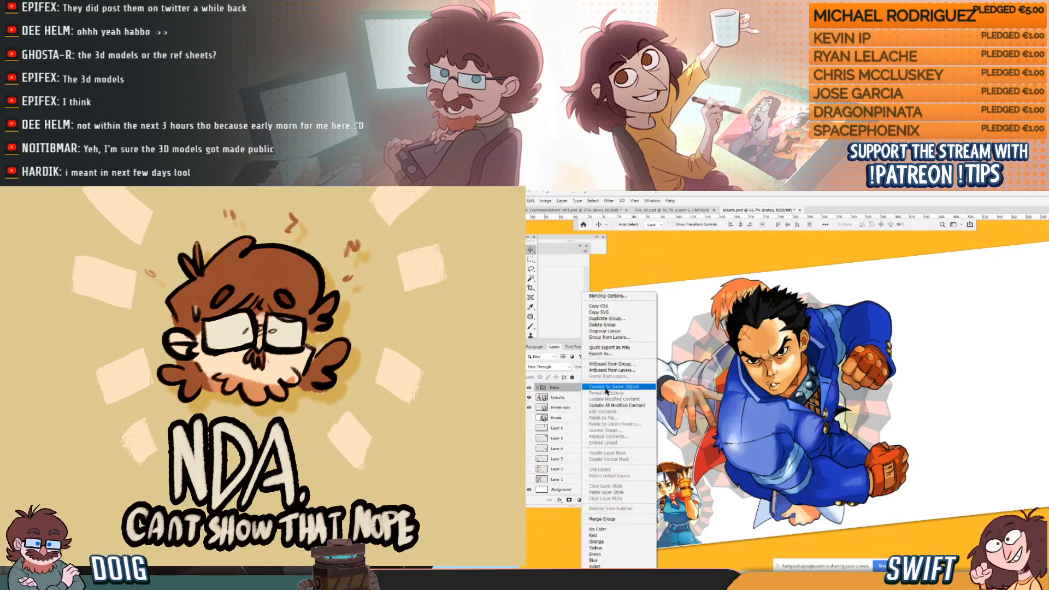
pyautogui.click(606, 389)
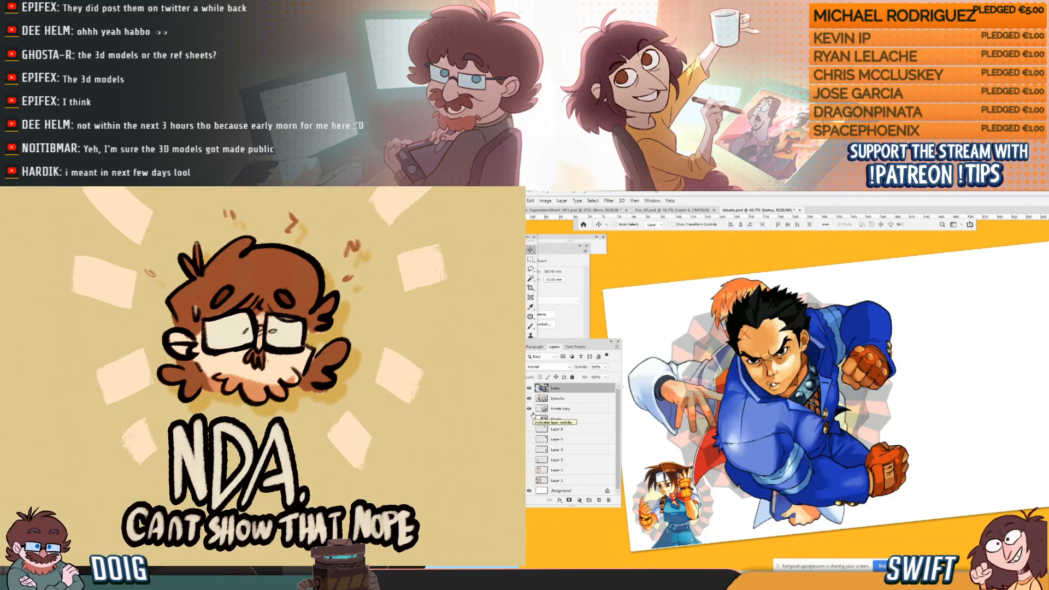
# Move the Hinata copy upward, then scale Kyosuke down to a similar size and place him beside her.
pyautogui.click(549, 409)
pyautogui.moveTo(694, 463); pyautogui.dragTo(690, 390)
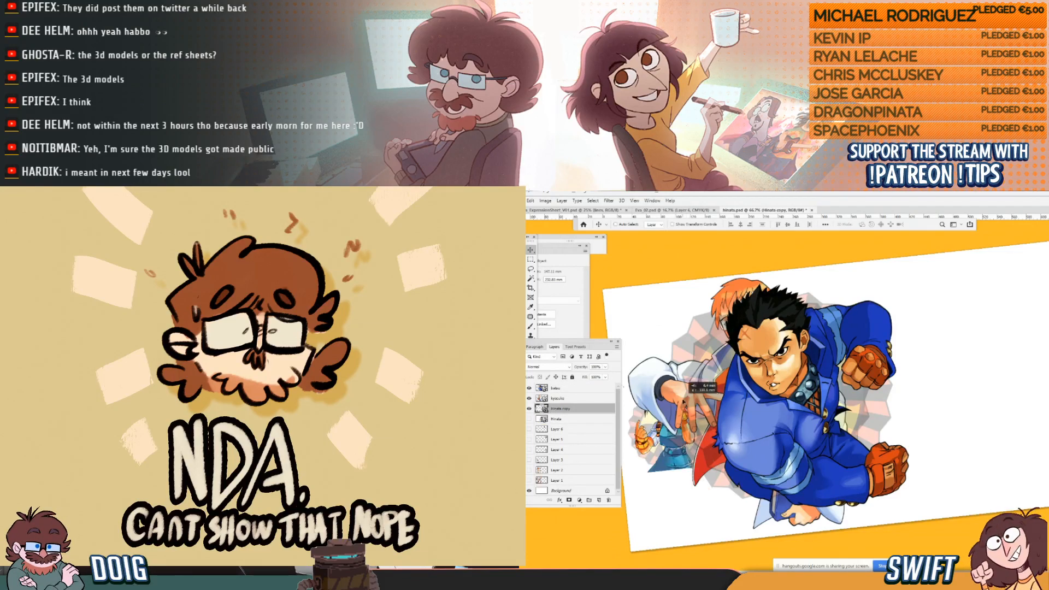
pyautogui.click(594, 400)
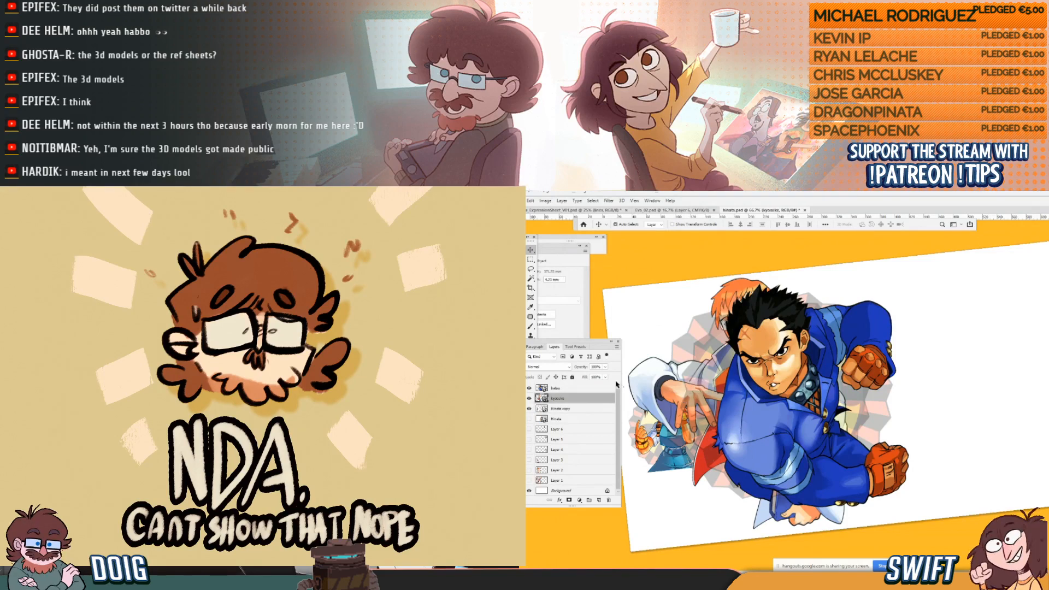
pyautogui.hotkey('ctrl', 't')
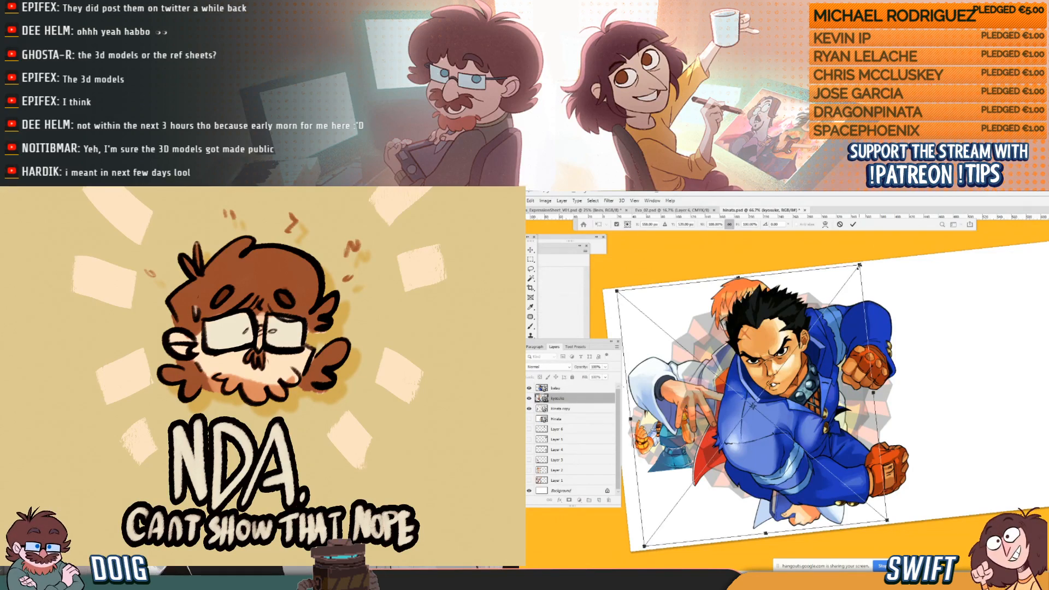
pyautogui.moveTo(860, 265); pyautogui.dragTo(732, 432)
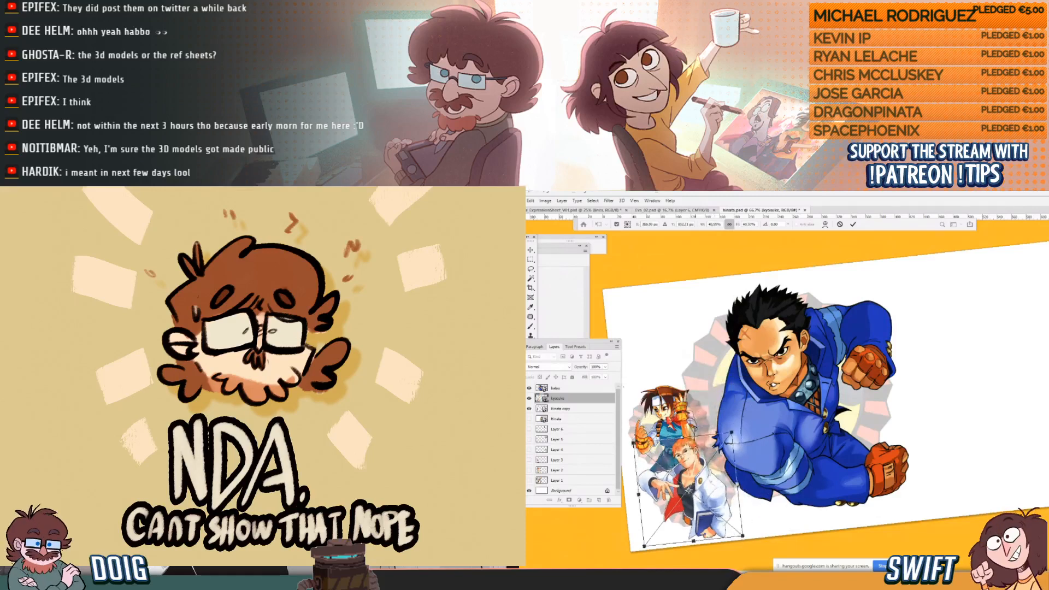
pyautogui.moveTo(691, 489); pyautogui.dragTo(754, 417)
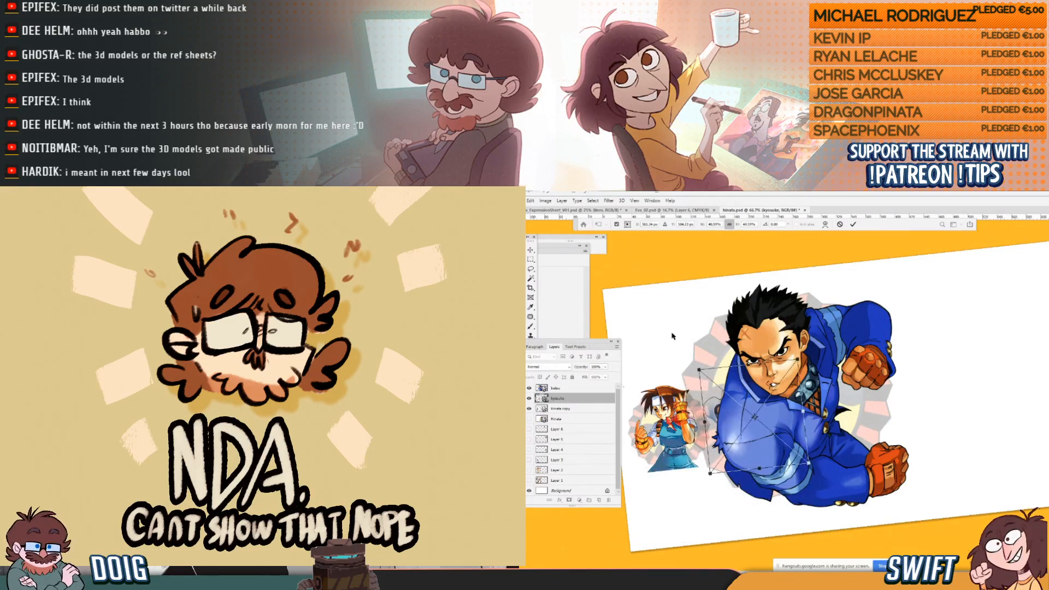
pyautogui.press('Return')
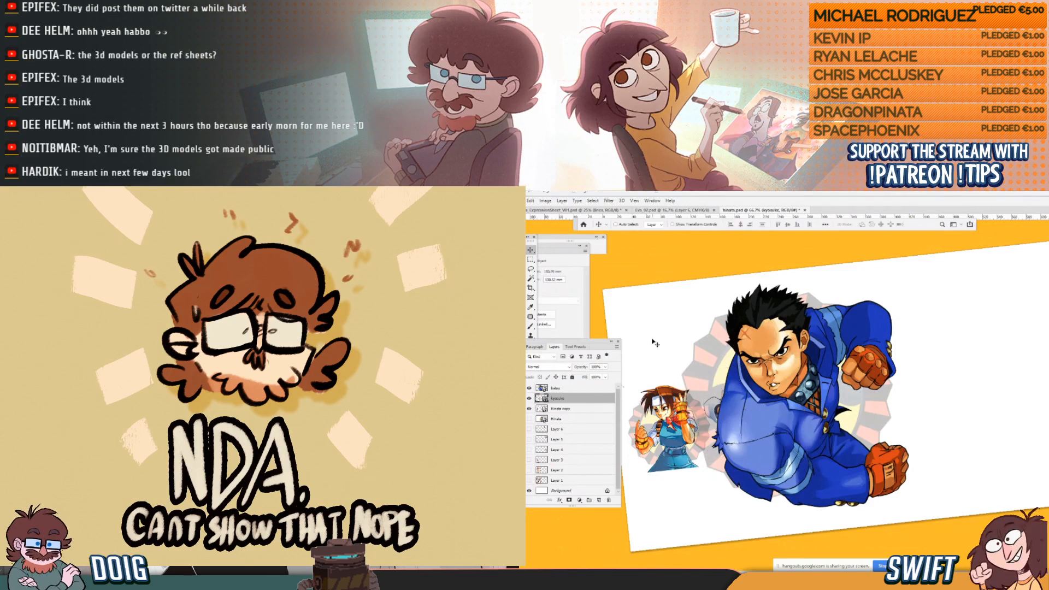
# Scale the Batsu smart object down to match the others and place it to the right of Kyosuke.
pyautogui.click(572, 390)
pyautogui.hotkey('ctrl', 't')
pyautogui.moveTo(893, 248); pyautogui.dragTo(903, 349)
pyautogui.moveTo(872, 396); pyautogui.dragTo(761, 408)
pyautogui.moveTo(790, 359); pyautogui.dragTo(875, 377)
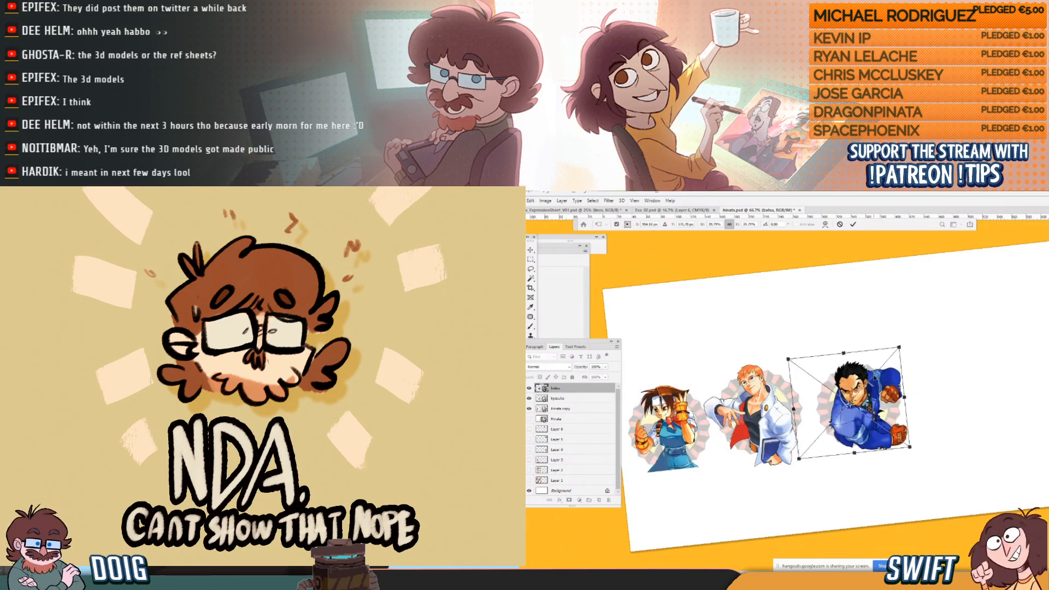
pyautogui.press('Return')
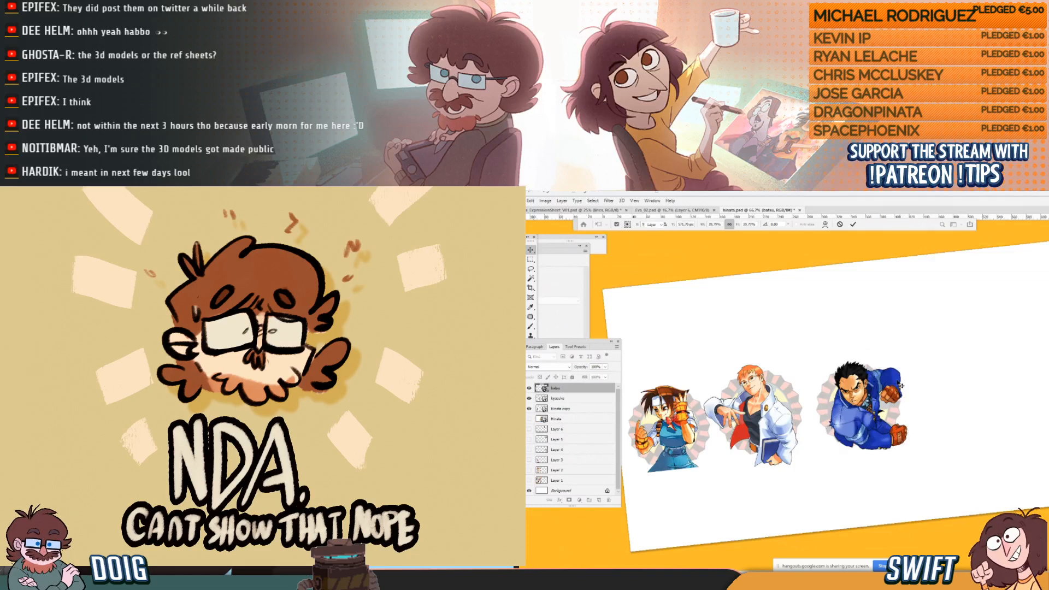
# Enlarge the Kyosuke smart object slightly so its wheel emblem matches the neighbouring ones in size.
pyautogui.click(771, 401)
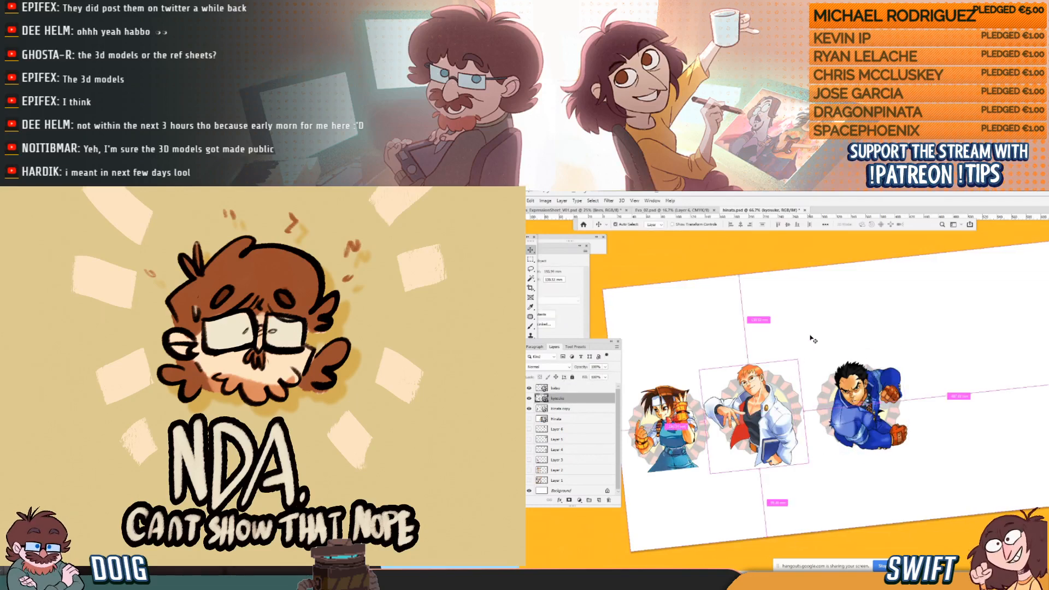
pyautogui.hotkey('ctrl', 't')
pyautogui.moveTo(800, 358); pyautogui.dragTo(796, 375)
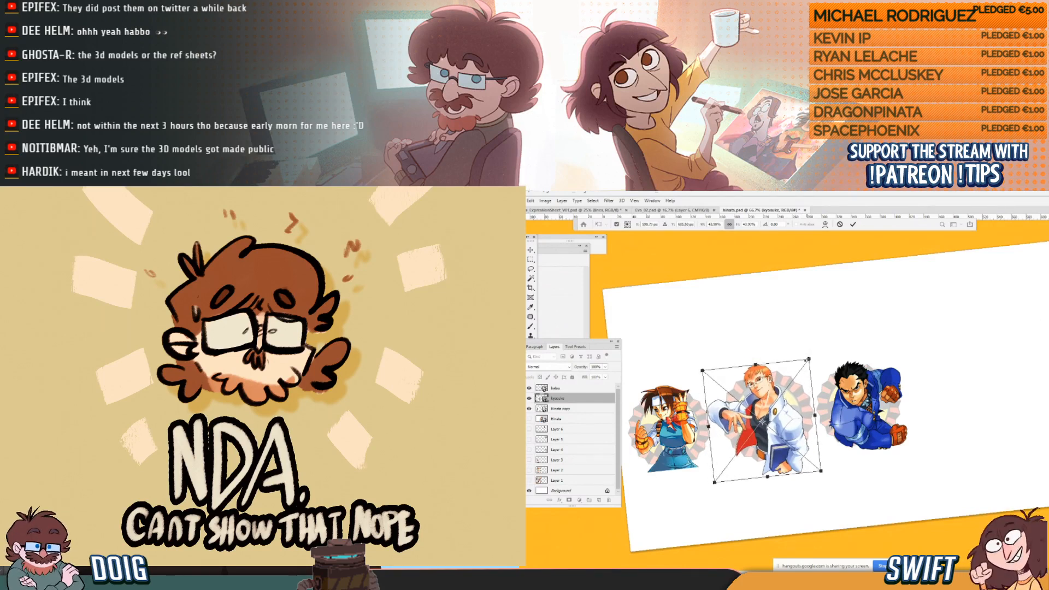
pyautogui.moveTo(809, 361); pyautogui.dragTo(799, 375)
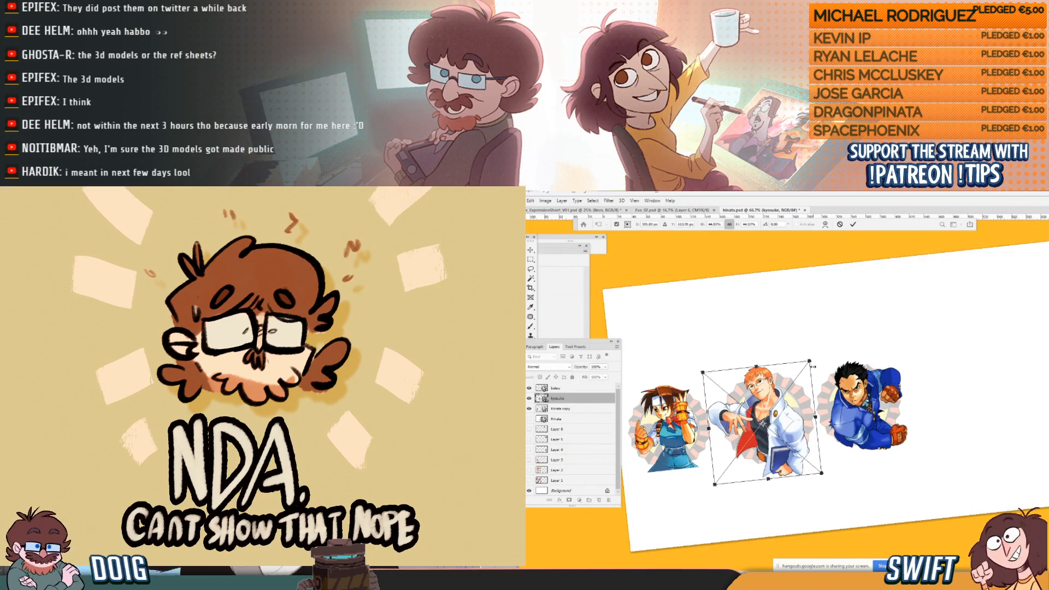
pyautogui.press('Return')
# Shrink the Batsu smart object slightly and shift it a little to the right, away from Kyosuke.
pyautogui.keyDown('ctrl'); pyautogui.click(883, 381); pyautogui.keyUp('ctrl')
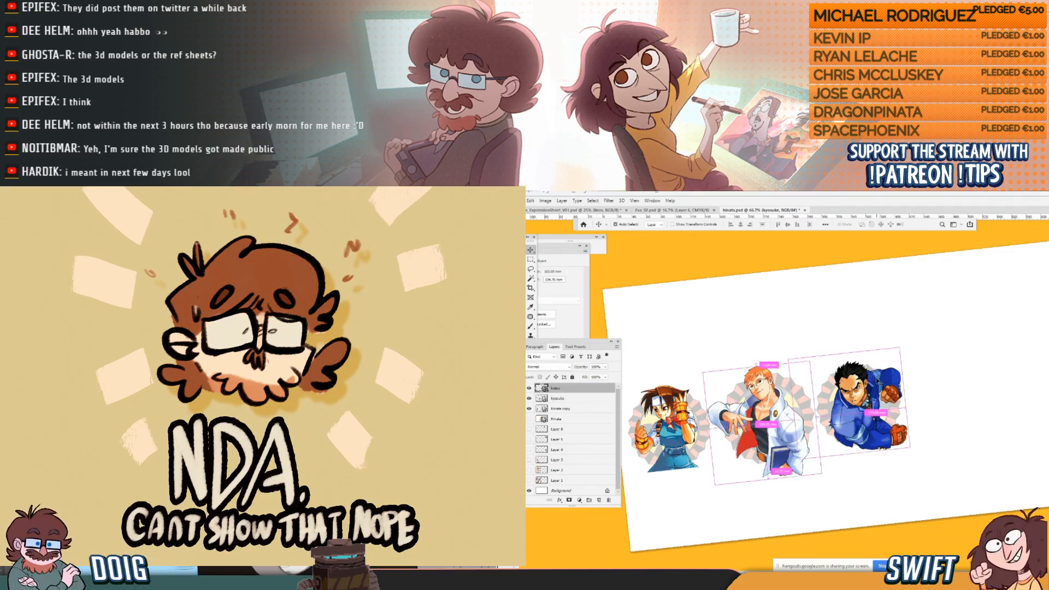
pyautogui.hotkey('ctrl', 't')
pyautogui.moveTo(899, 348); pyautogui.dragTo(891, 365)
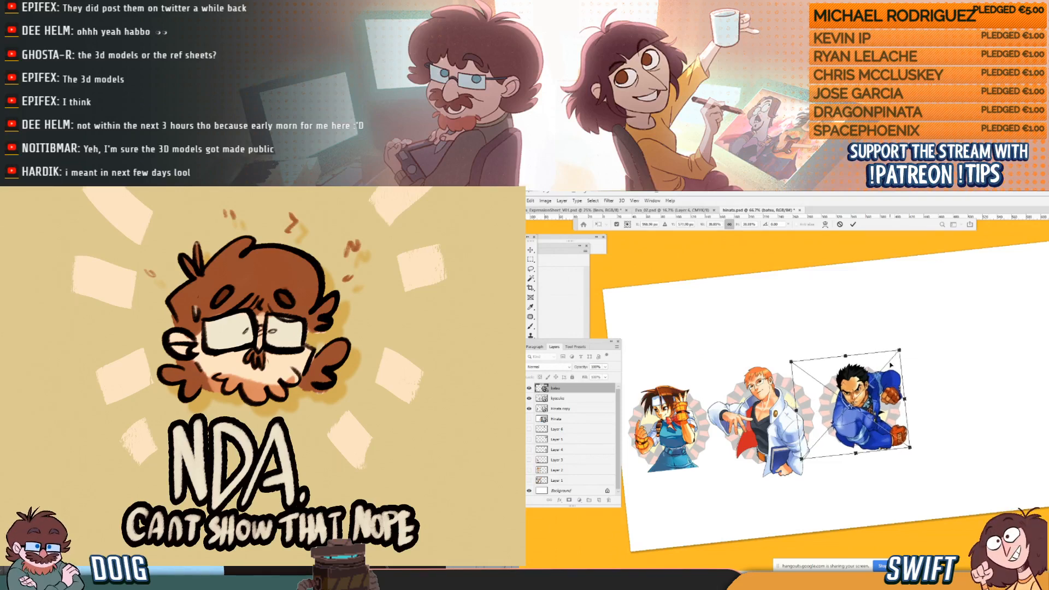
pyautogui.press('Return')
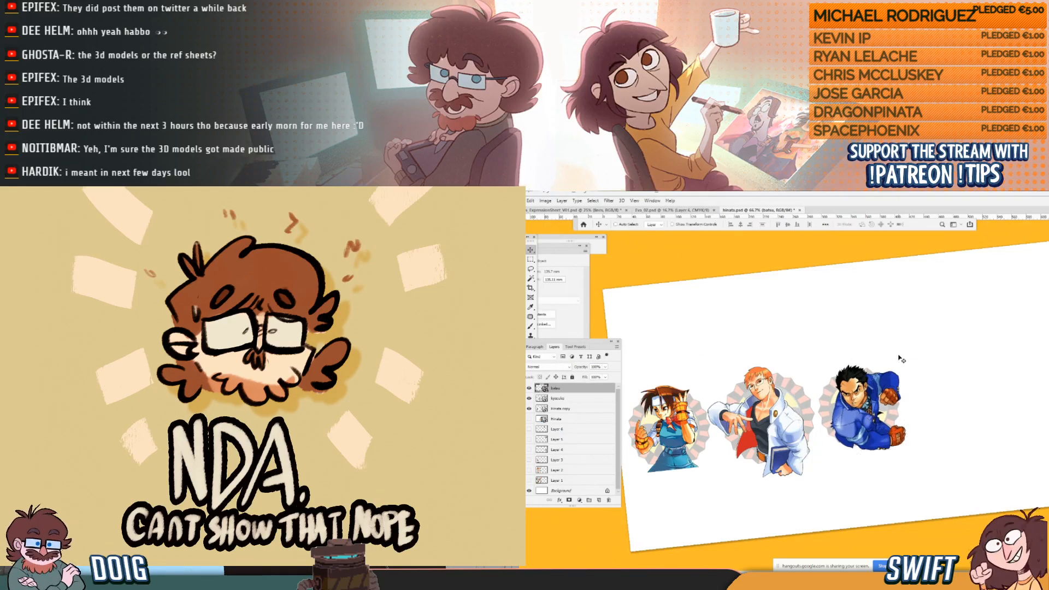
pyautogui.moveTo(894, 384)
pyautogui.mouseDown()
pyautogui.moveTo(698, 409)
pyautogui.moveTo(817, 378)
pyautogui.moveTo(929, 377)
pyautogui.moveTo(905, 382)
pyautogui.mouseUp()
pyautogui.moveTo(905, 381); pyautogui.dragTo(902, 382)
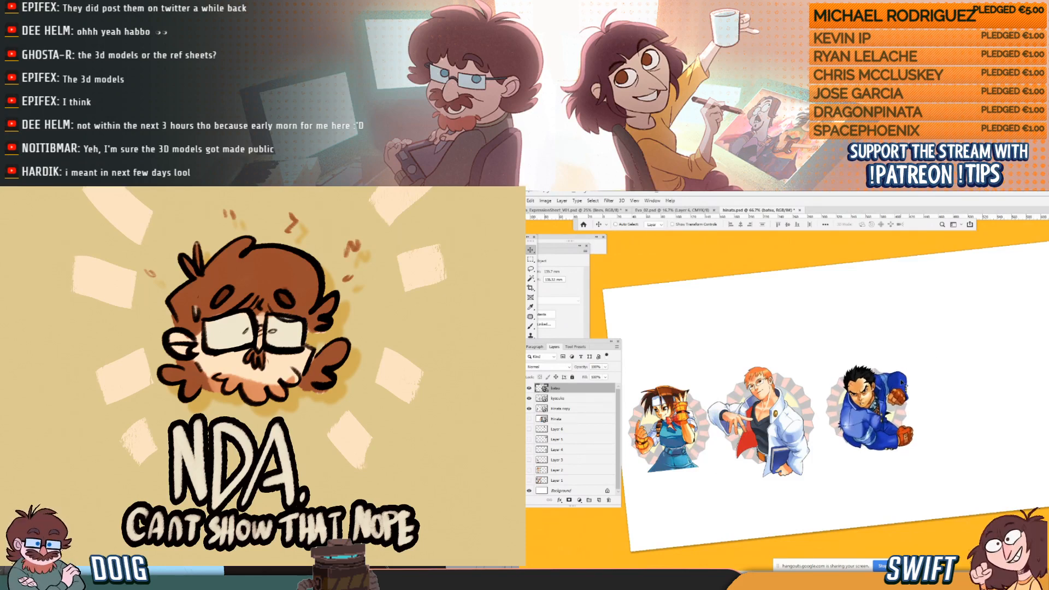
# Adjust the Batsu smart object's size again and shift it up and back toward Kyosuke.
pyautogui.press('ctrl')
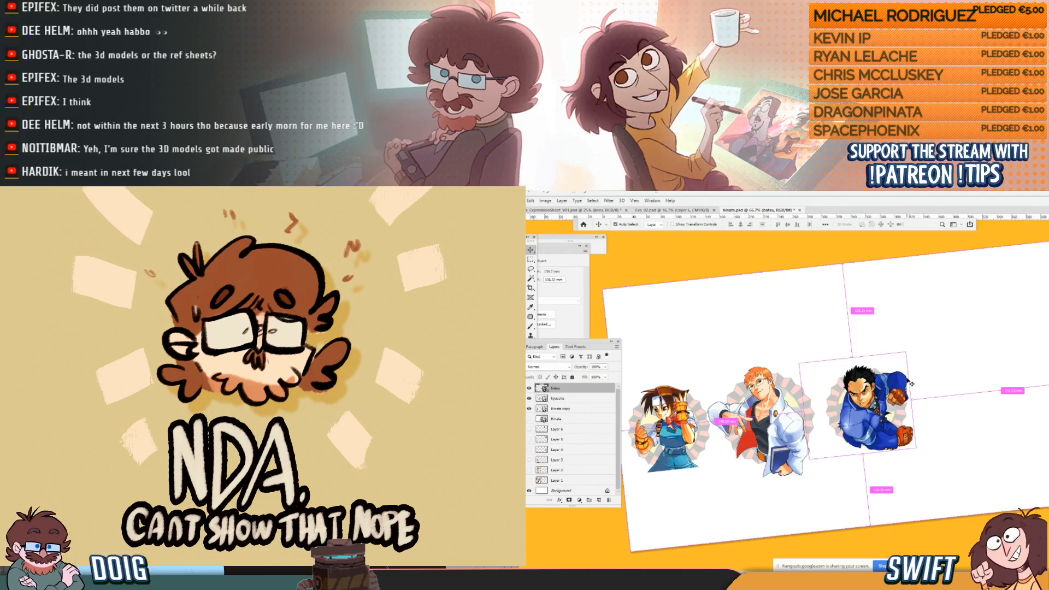
pyautogui.hotkey('ctrl', 't')
pyautogui.moveTo(906, 352); pyautogui.dragTo(884, 370)
pyautogui.press('Return')
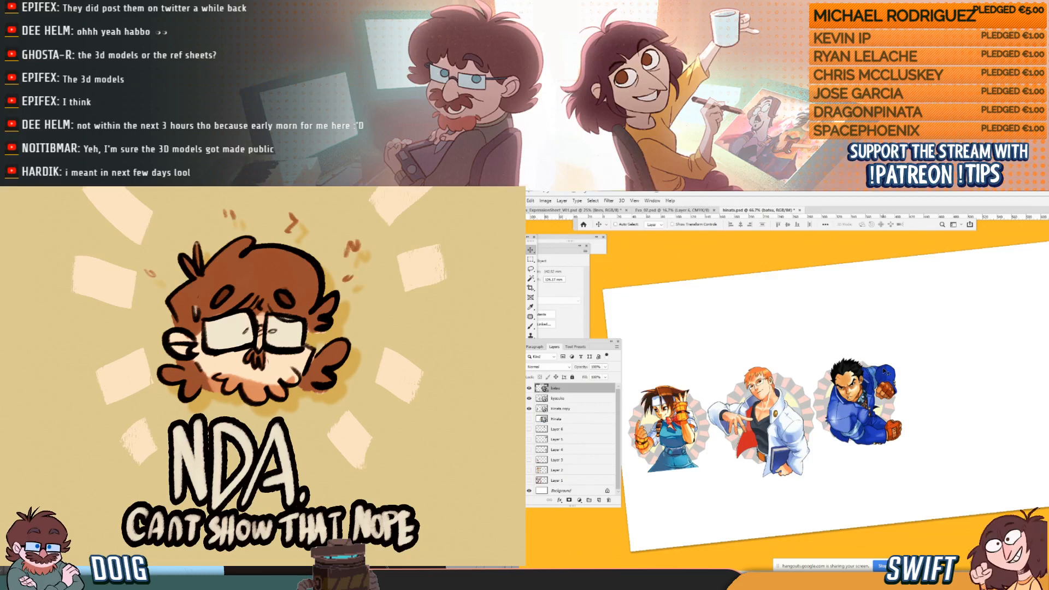
# Add a layer mask to the Batsu layer and return to the Move tool.
pyautogui.click(569, 501)
pyautogui.click(530, 327)
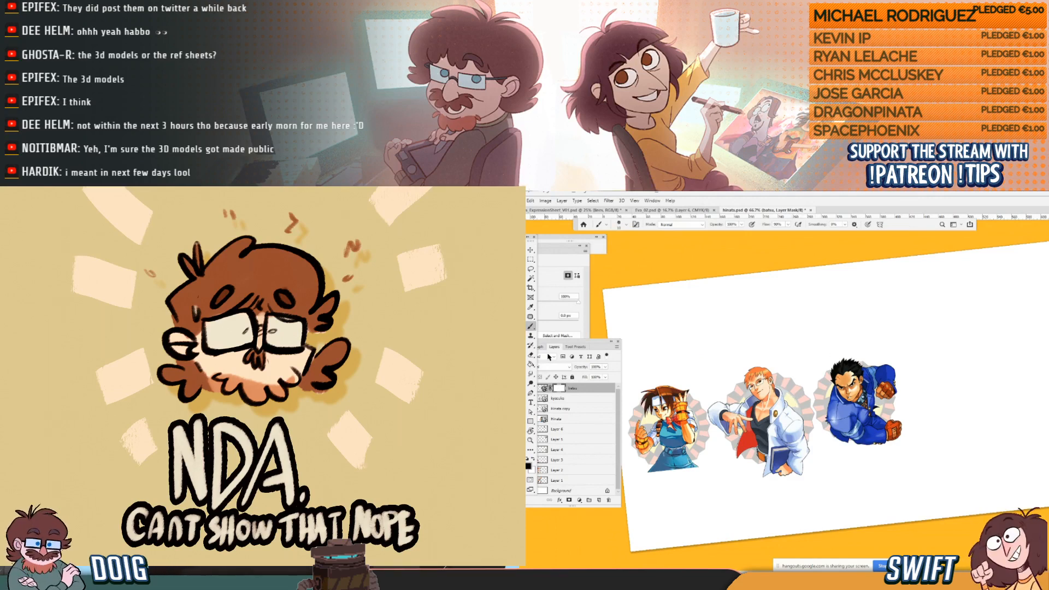
pyautogui.click(530, 250)
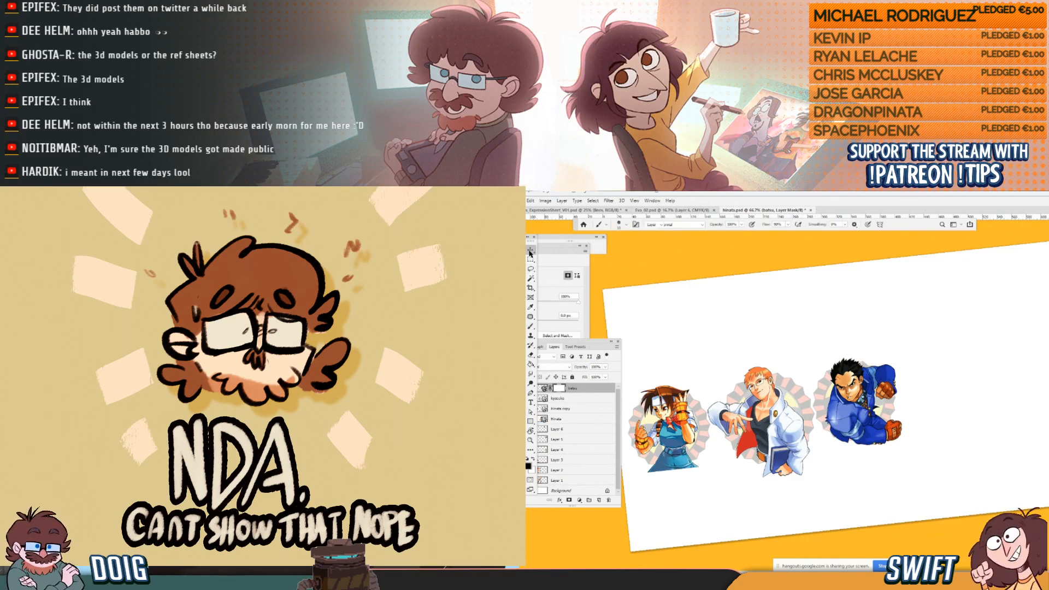
# Nudge the Hinata copy up and to the right so it sits closer to Kyosuke.
pyautogui.click(581, 410)
pyautogui.moveTo(651, 429); pyautogui.dragTo(662, 410)
pyautogui.moveTo(660, 447); pyautogui.dragTo(661, 444)
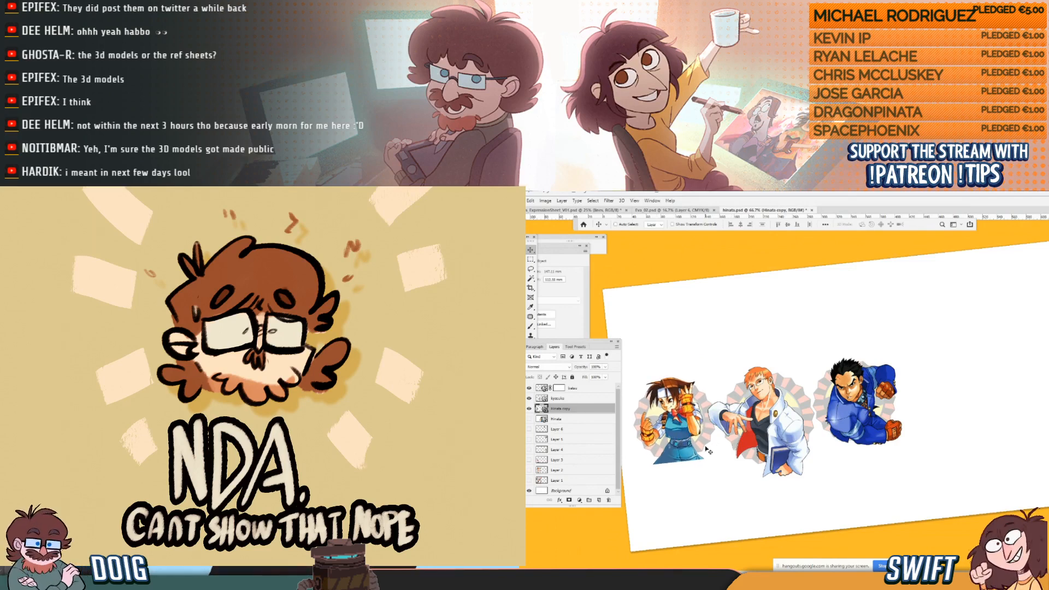
pyautogui.moveTo(705, 451); pyautogui.dragTo(707, 453)
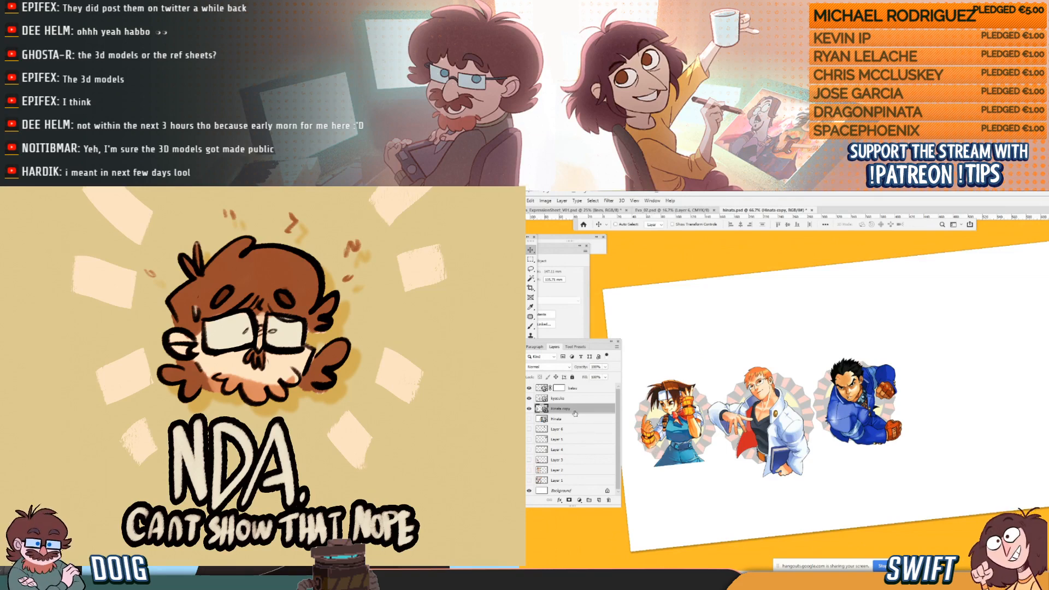
# Scale the Batsu smart object down a touch and nudge it into line with the other characters.
pyautogui.click(581, 390)
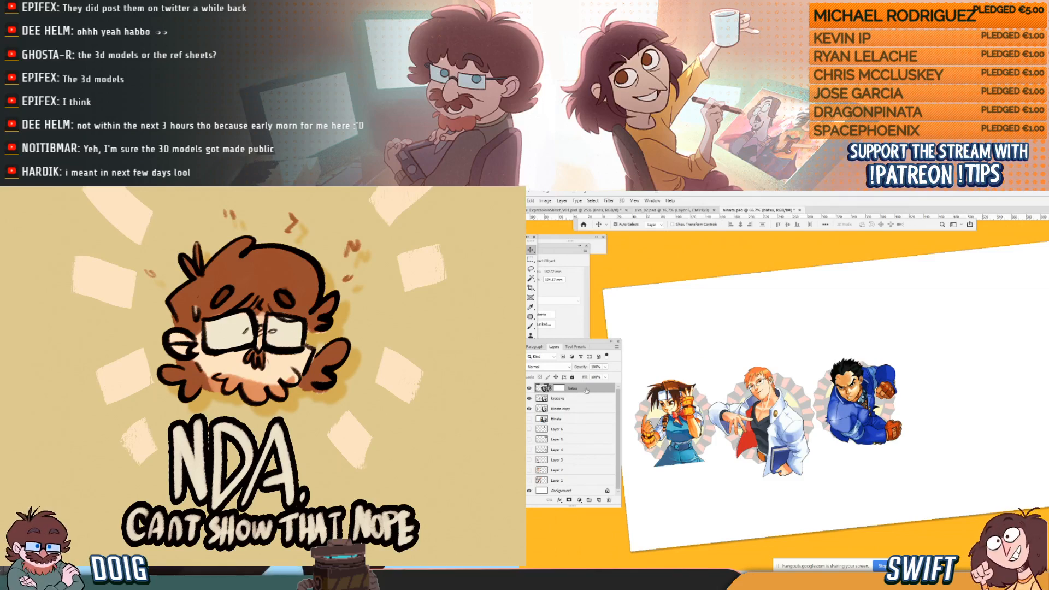
pyautogui.hotkey('ctrl', 't')
pyautogui.moveTo(893, 346); pyautogui.dragTo(892, 347)
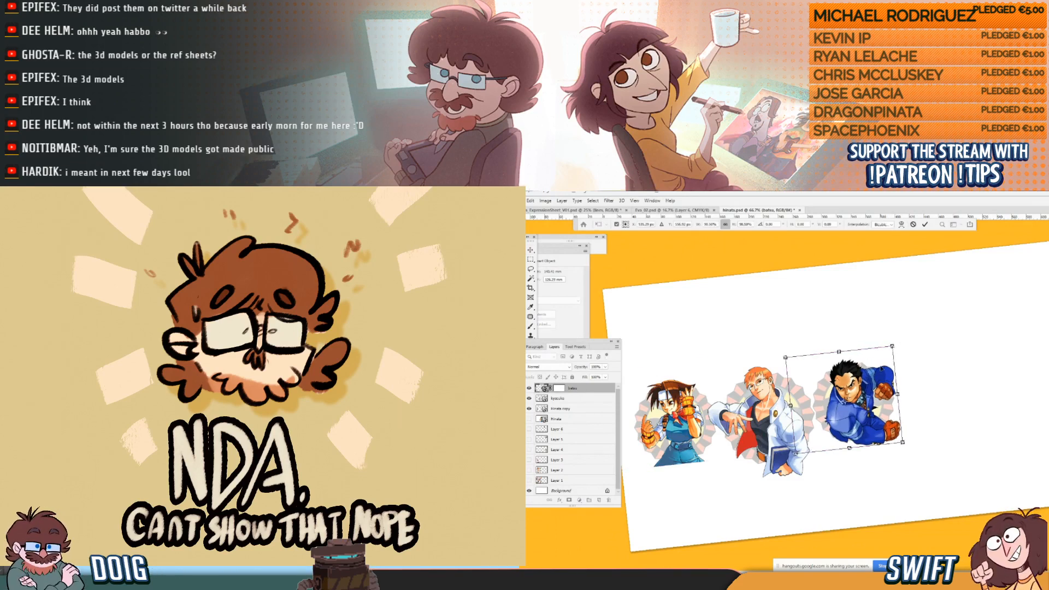
pyautogui.moveTo(853, 398); pyautogui.dragTo(854, 397)
pyautogui.press('Return')
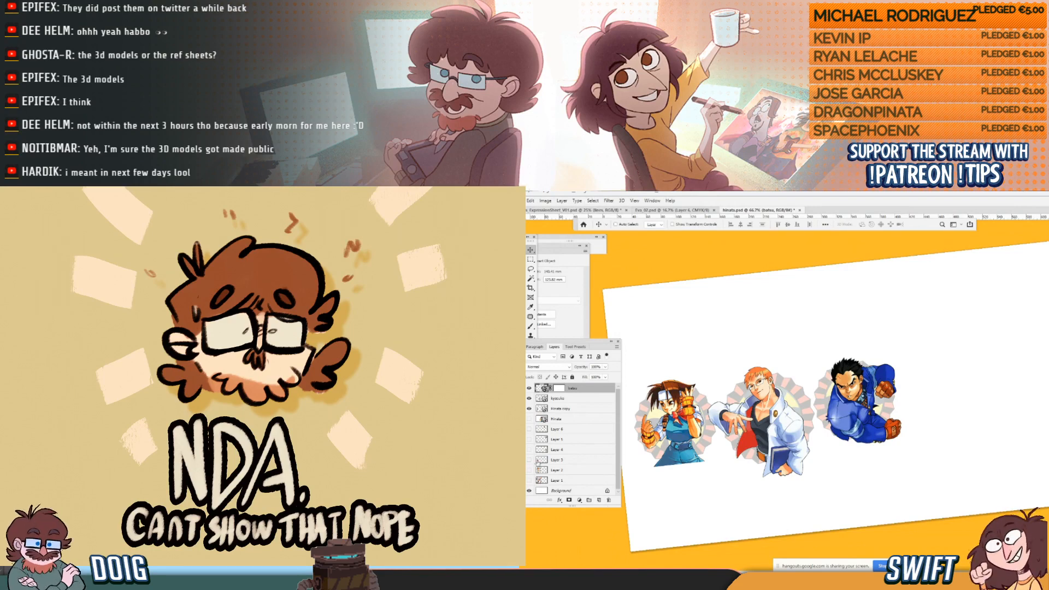
# Straighten the rotated canvas view and zoom to 100% to examine the three characters side by side.
pyautogui.click(531, 326)
pyautogui.press('r')
pyautogui.moveTo(713, 460); pyautogui.dragTo(700, 453)
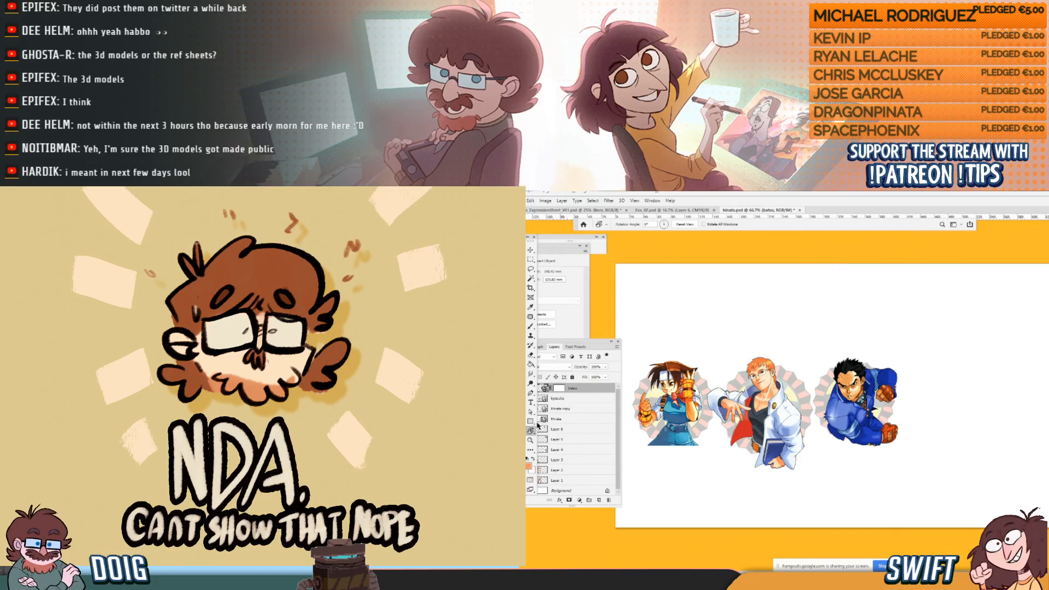
pyautogui.click(530, 440)
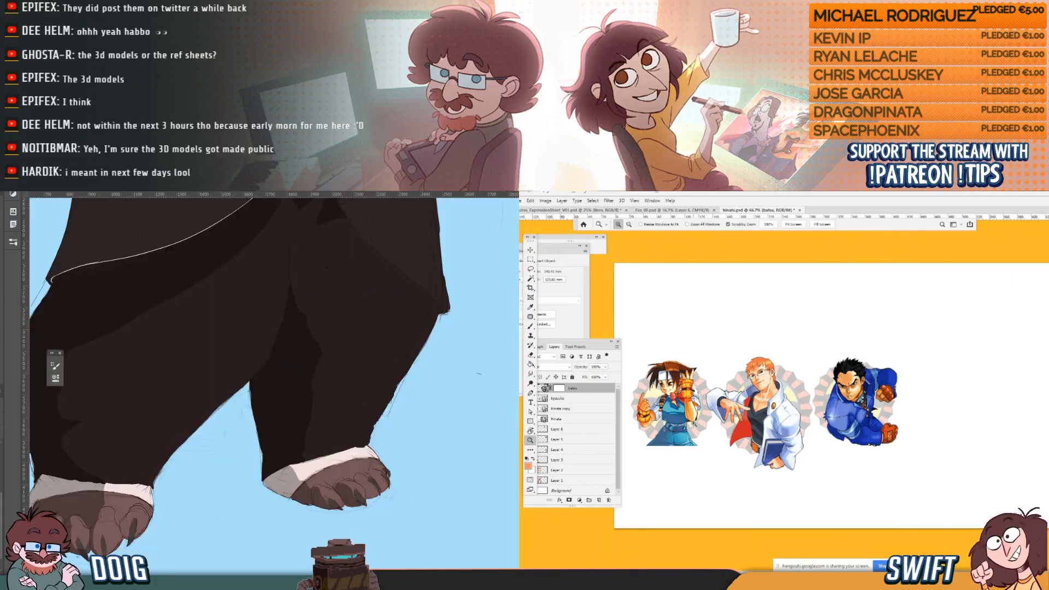
pyautogui.click(694, 422)
pyautogui.moveTo(710, 418); pyautogui.dragTo(843, 401)
pyautogui.moveTo(120, 433); pyautogui.dragTo(151, 412)
pyautogui.keyDown('alt'); pyautogui.click(825, 402); pyautogui.keyUp('alt')
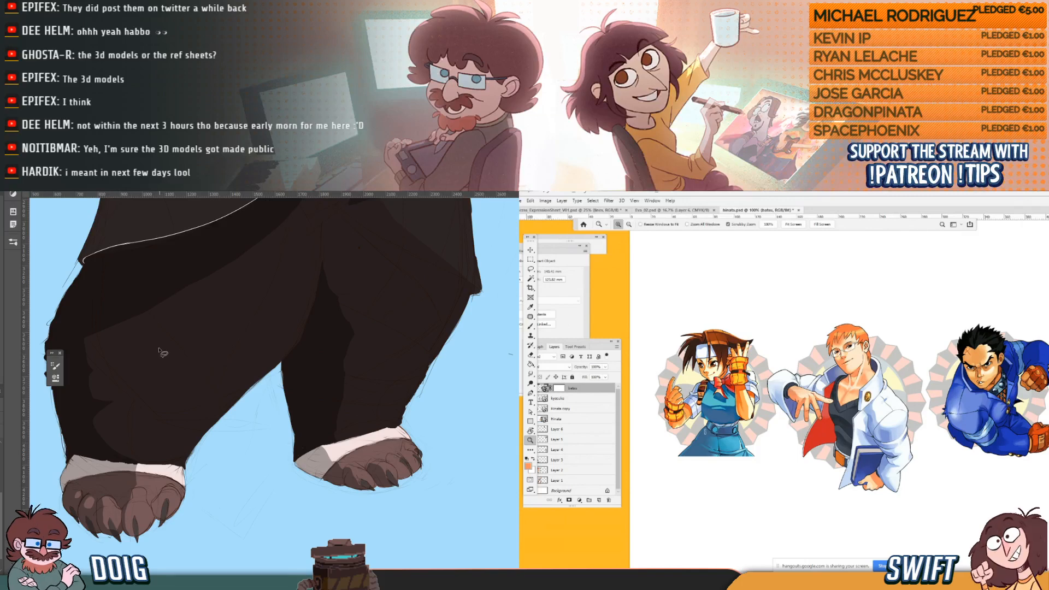
# Lasso a small fold below the crotch of the bear's trousers, darken it as shadow and clear the selection.
pyautogui.moveTo(343, 342)
pyautogui.mouseDown()
pyautogui.moveTo(298, 350)
pyautogui.moveTo(258, 377)
pyautogui.moveTo(285, 343)
pyautogui.mouseUp()
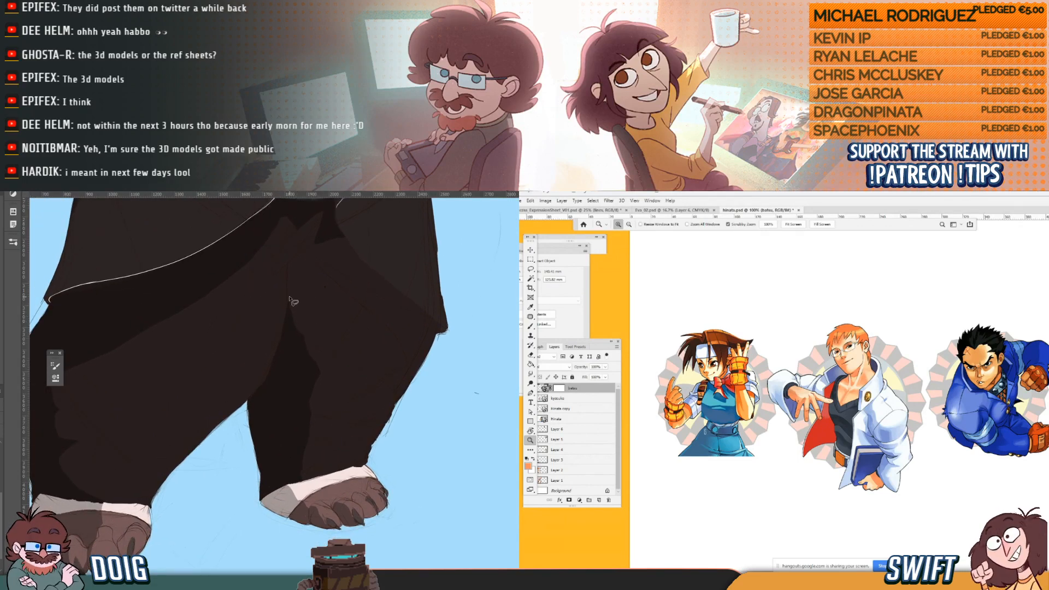
pyautogui.moveTo(290, 302); pyautogui.dragTo(296, 343)
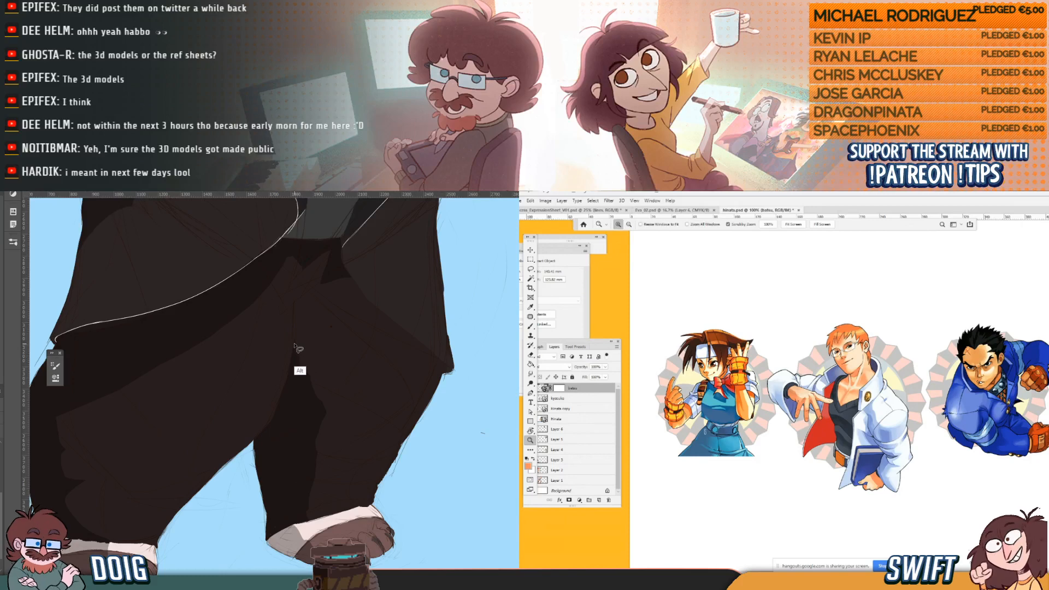
pyautogui.moveTo(294, 304)
pyautogui.mouseDown()
pyautogui.moveTo(295, 331)
pyautogui.moveTo(316, 353)
pyautogui.moveTo(338, 353)
pyautogui.moveTo(310, 381)
pyautogui.moveTo(294, 355)
pyautogui.moveTo(294, 306)
pyautogui.mouseUp()
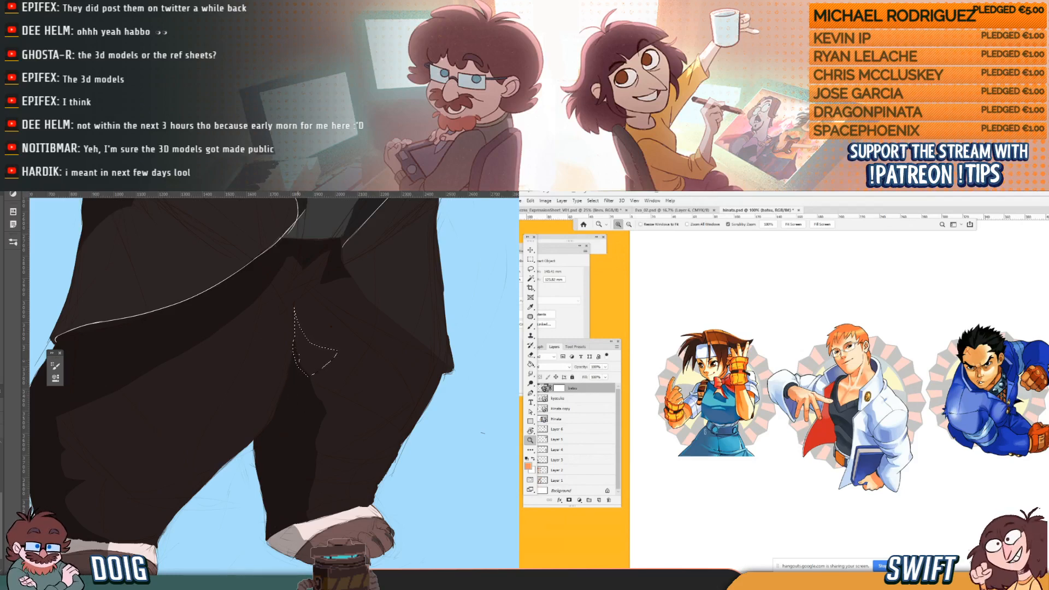
pyautogui.hotkey('ctrl', 'd')
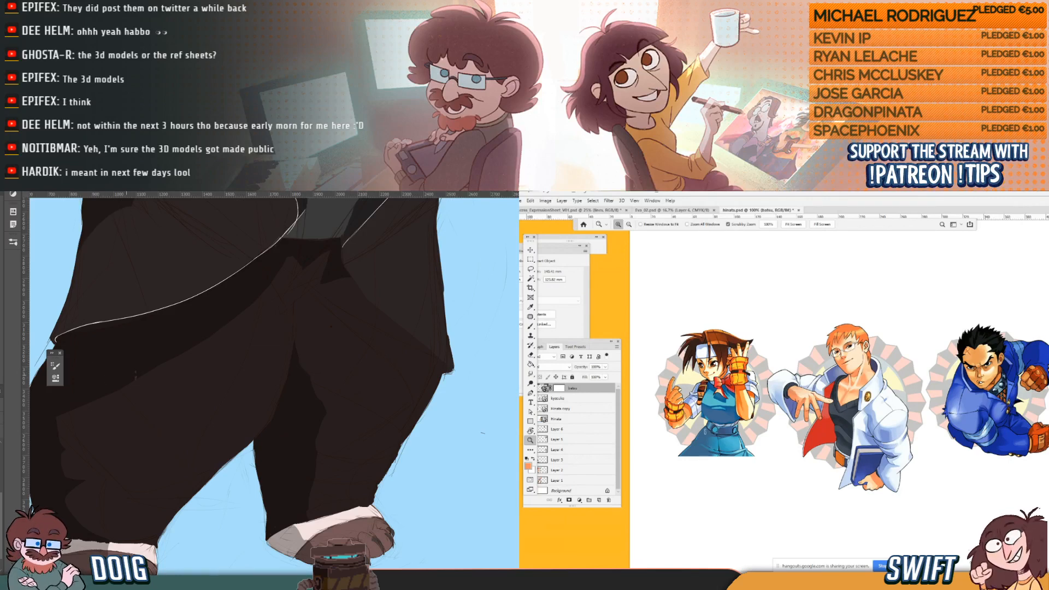
# Refine the fold shadow down the inner side of the bear's trouser leg and extend the grey shading across the white cuff below it.
pyautogui.moveTo(295, 363); pyautogui.dragTo(297, 379)
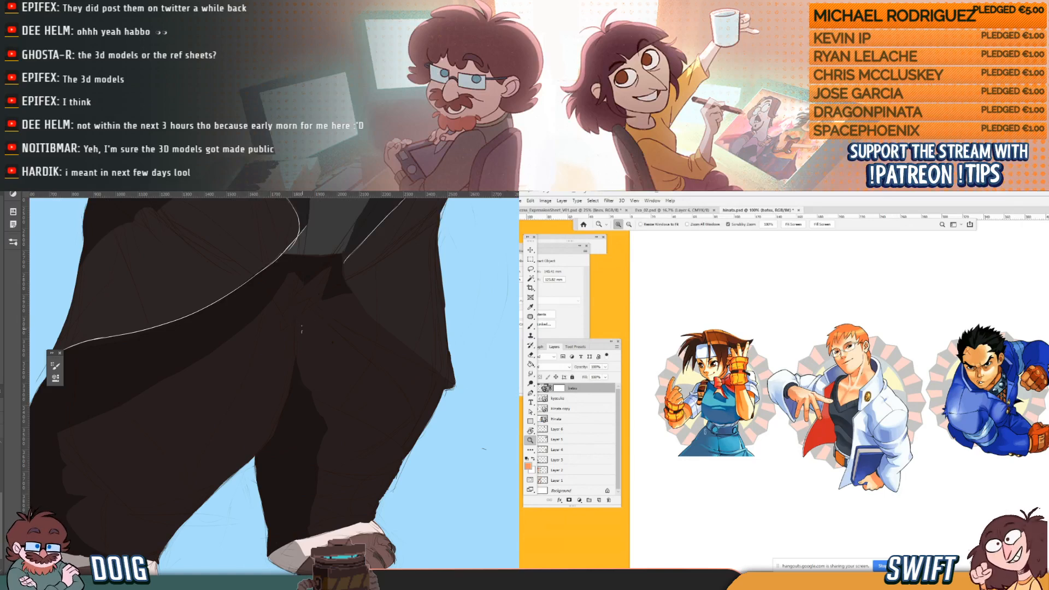
pyautogui.moveTo(280, 394); pyautogui.dragTo(294, 375)
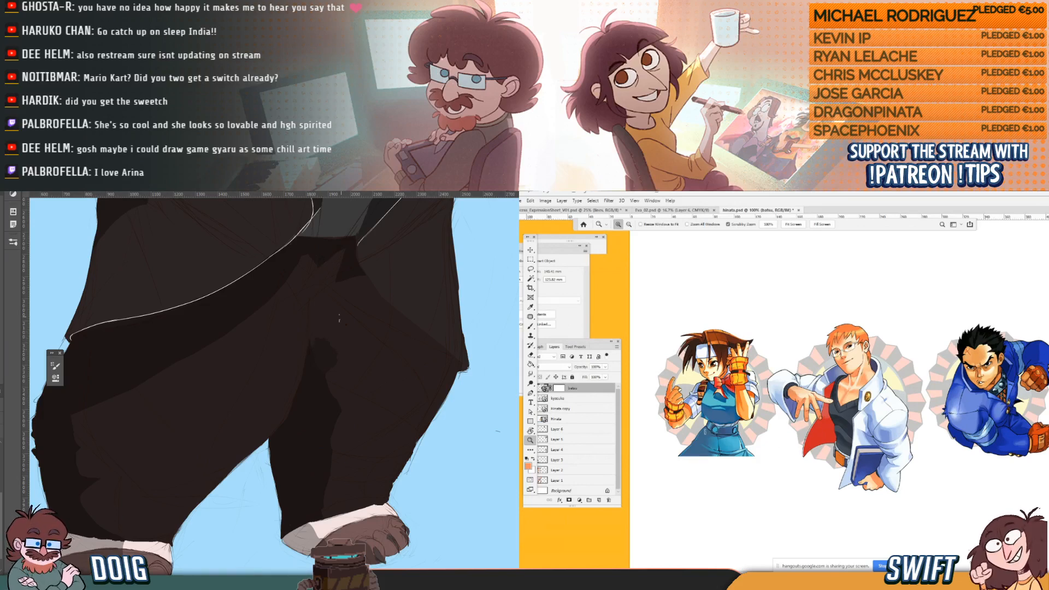
pyautogui.moveTo(326, 349); pyautogui.dragTo(318, 365)
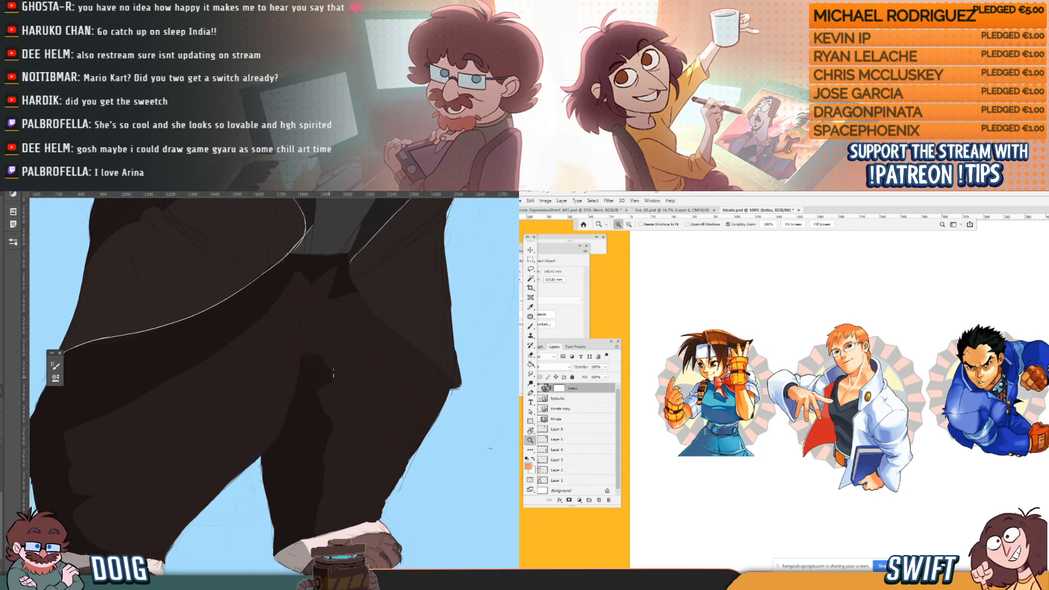
pyautogui.moveTo(352, 374); pyautogui.dragTo(316, 285)
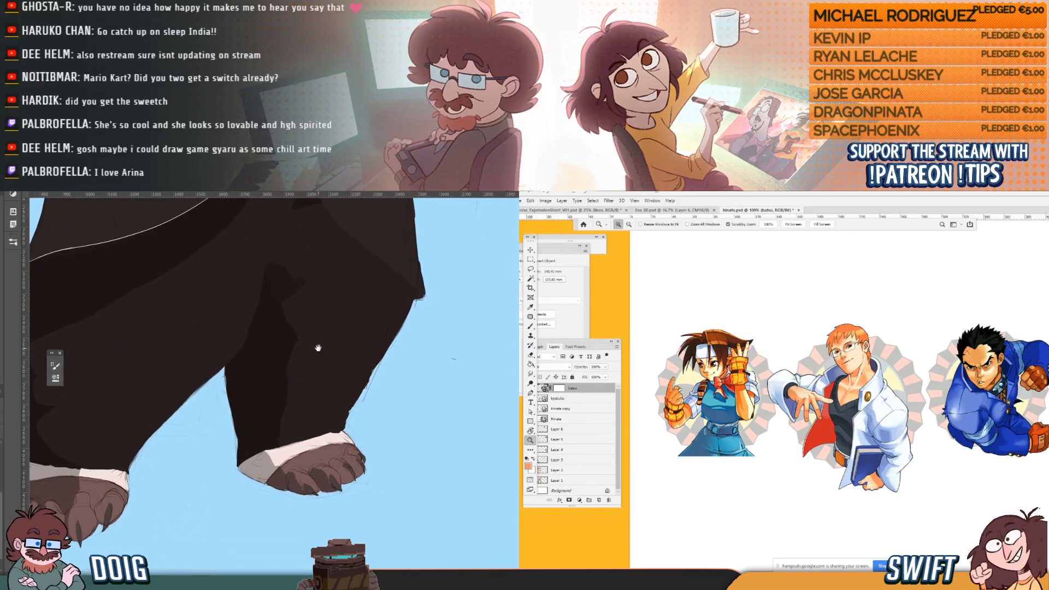
pyautogui.moveTo(319, 348); pyautogui.dragTo(309, 329)
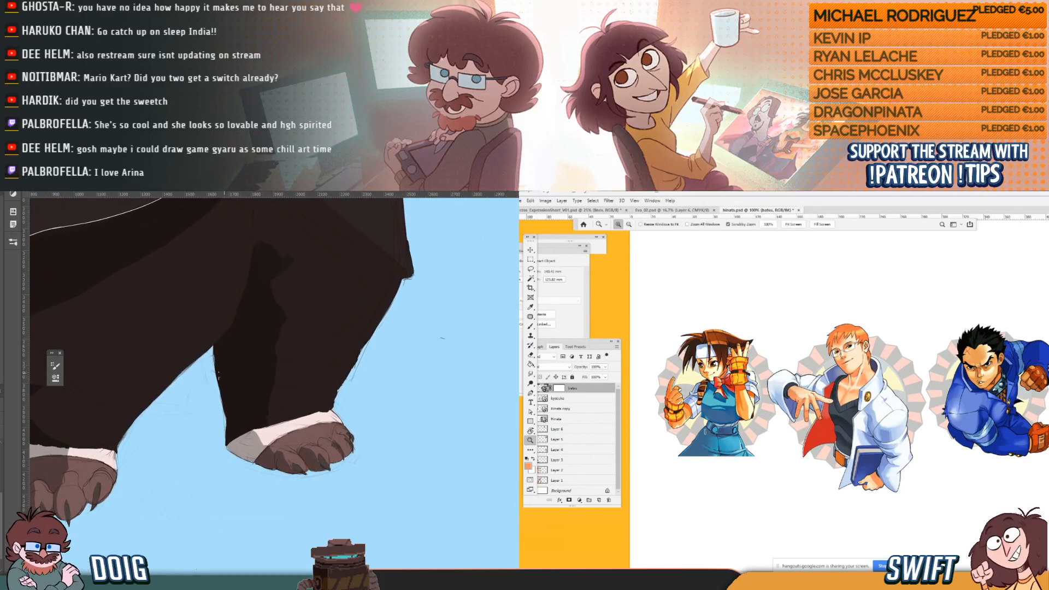
pyautogui.moveTo(267, 439)
pyautogui.mouseDown()
pyautogui.moveTo(260, 433)
pyautogui.moveTo(298, 422)
pyautogui.mouseUp()
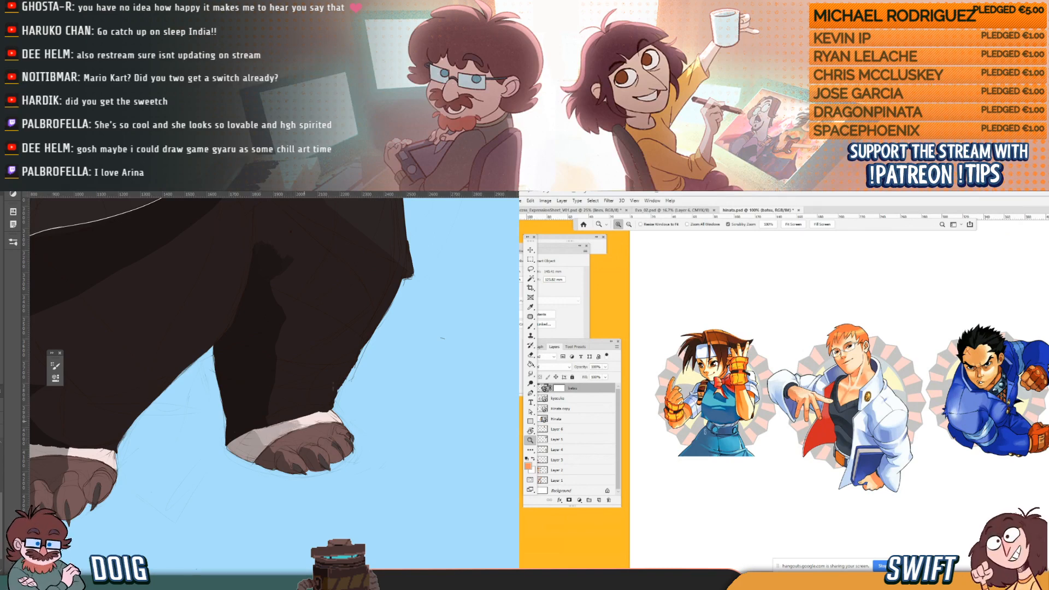
# Darken a diagonal shadow band from the trousers' crotch to the jacket's outer hem and extend the inner-leg shadow up towards the crotch.
pyautogui.moveTo(287, 356); pyautogui.dragTo(317, 327)
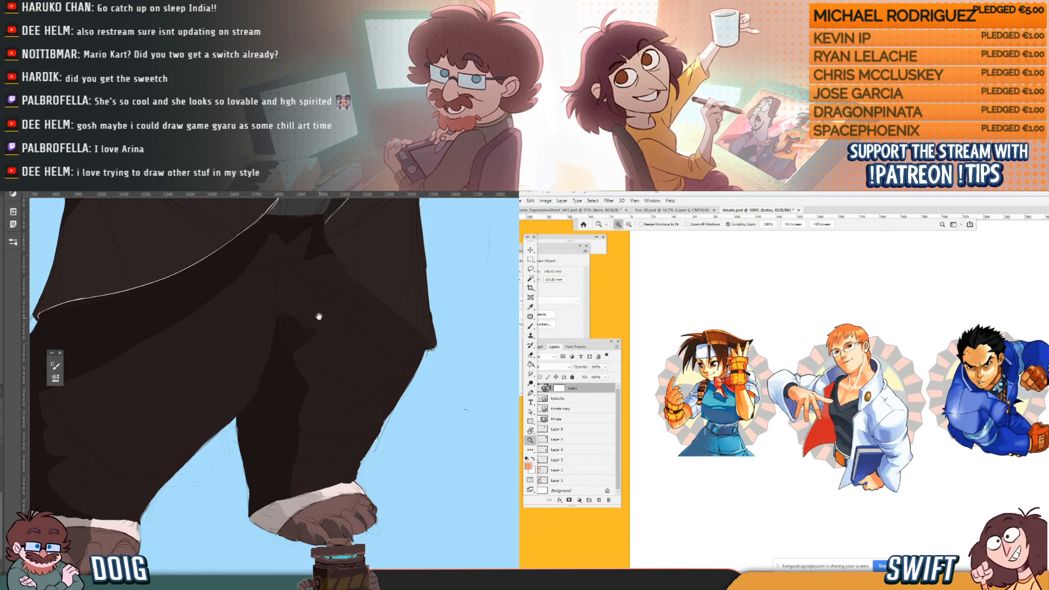
pyautogui.moveTo(336, 363); pyautogui.dragTo(310, 329)
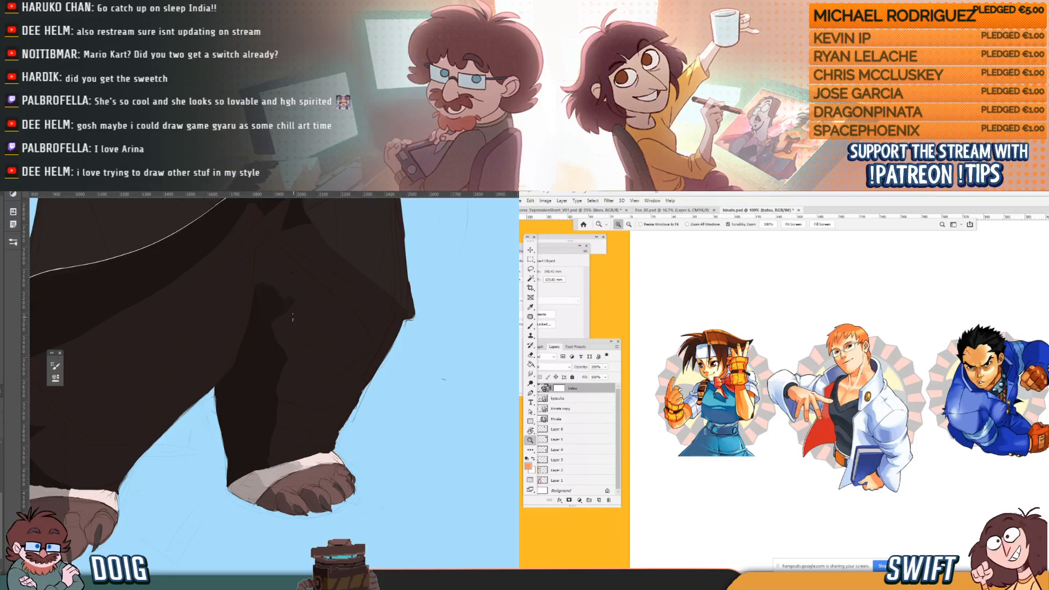
pyautogui.moveTo(316, 346)
pyautogui.mouseDown()
pyautogui.moveTo(311, 424)
pyautogui.moveTo(222, 375)
pyautogui.mouseUp()
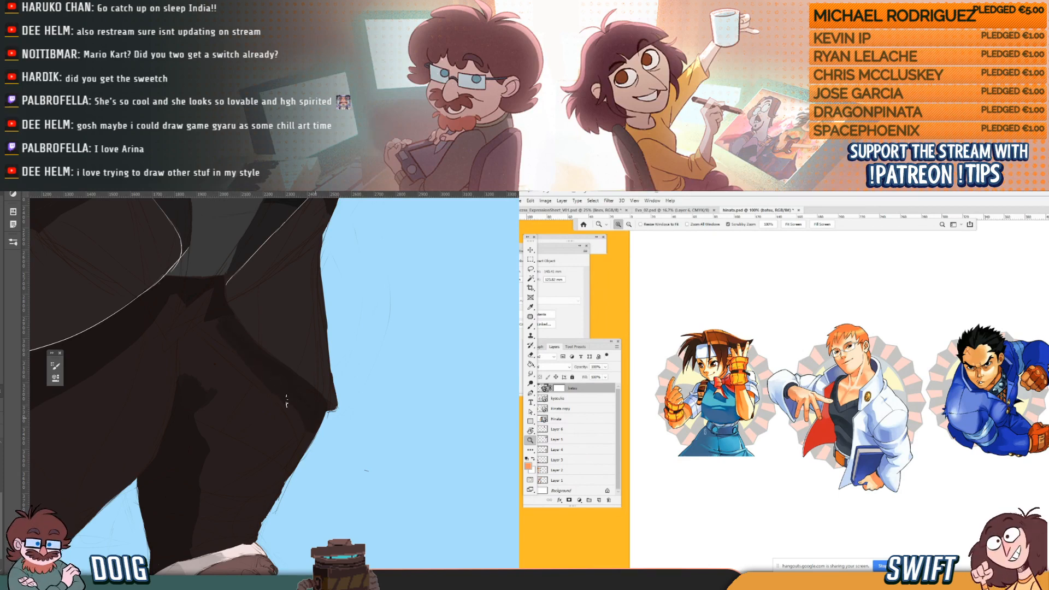
pyautogui.moveTo(255, 351); pyautogui.dragTo(279, 391)
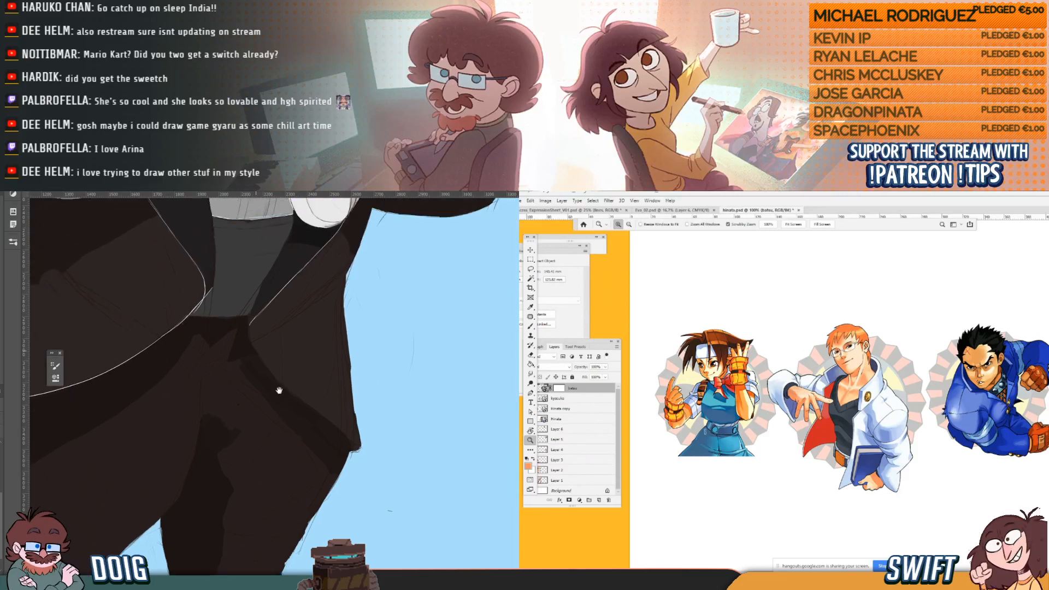
pyautogui.moveTo(309, 345)
pyautogui.mouseDown()
pyautogui.moveTo(281, 422)
pyautogui.moveTo(305, 373)
pyautogui.mouseUp()
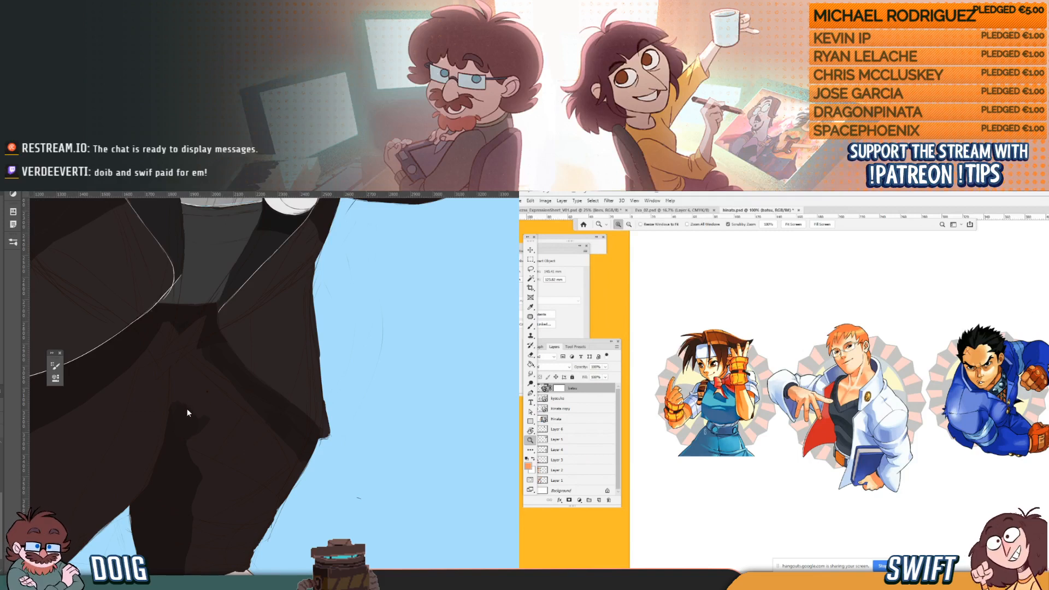
pyautogui.moveTo(178, 382); pyautogui.dragTo(253, 337)
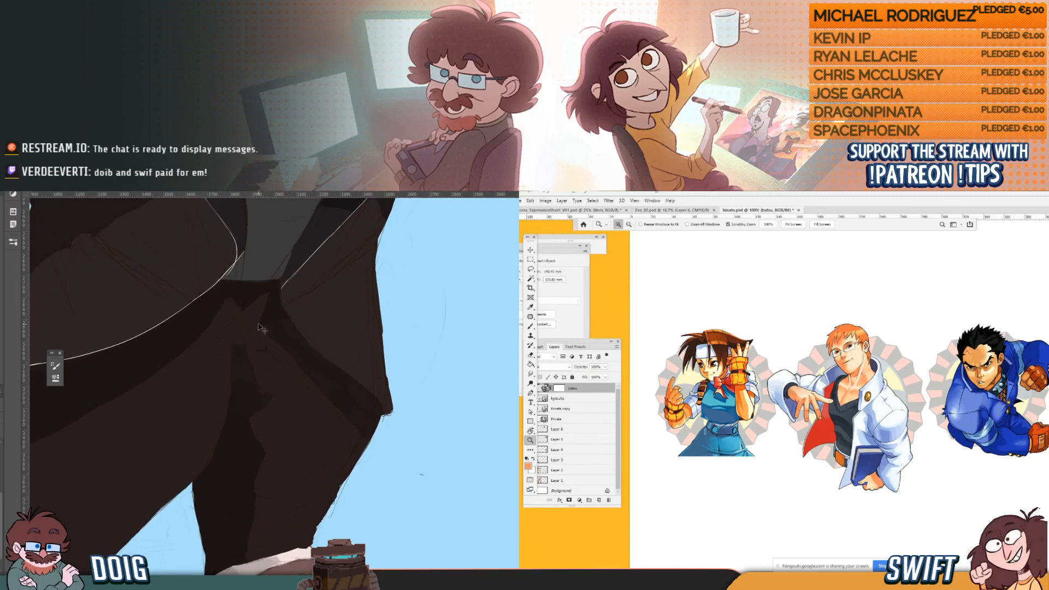
# Shade the bear's other trouser leg with shadow folds beneath the long jacket hem and around the outer knee.
pyautogui.hotkey('ctrl', '-')
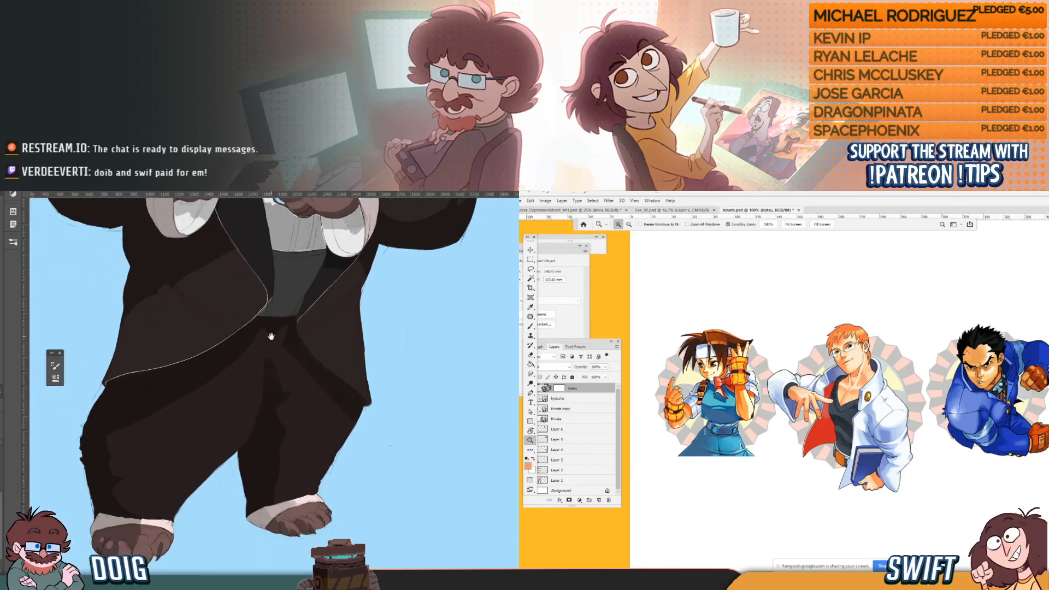
pyautogui.moveTo(271, 335); pyautogui.dragTo(275, 355)
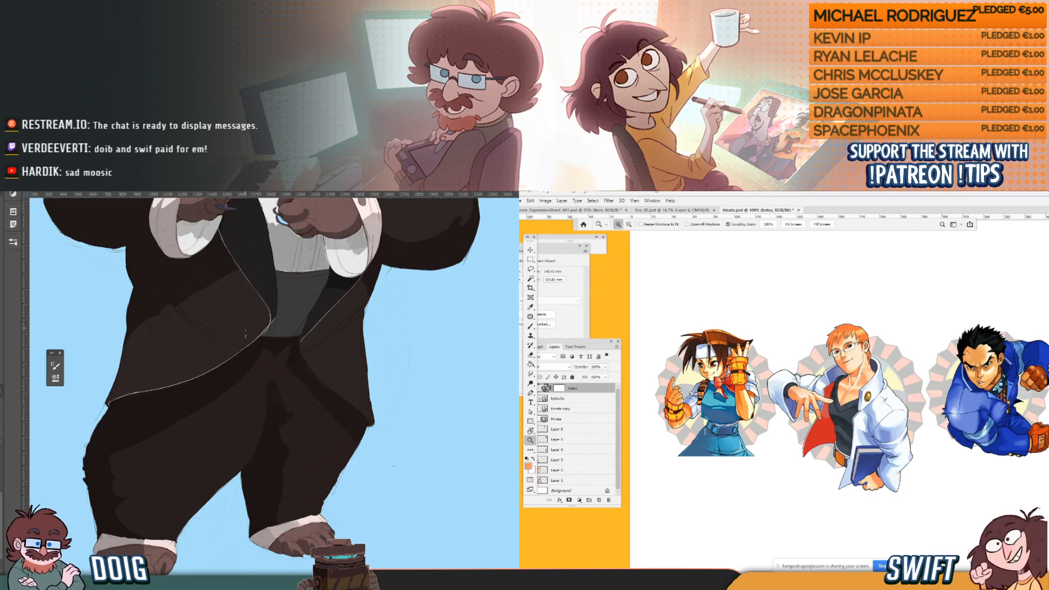
pyautogui.moveTo(272, 372); pyautogui.dragTo(255, 340)
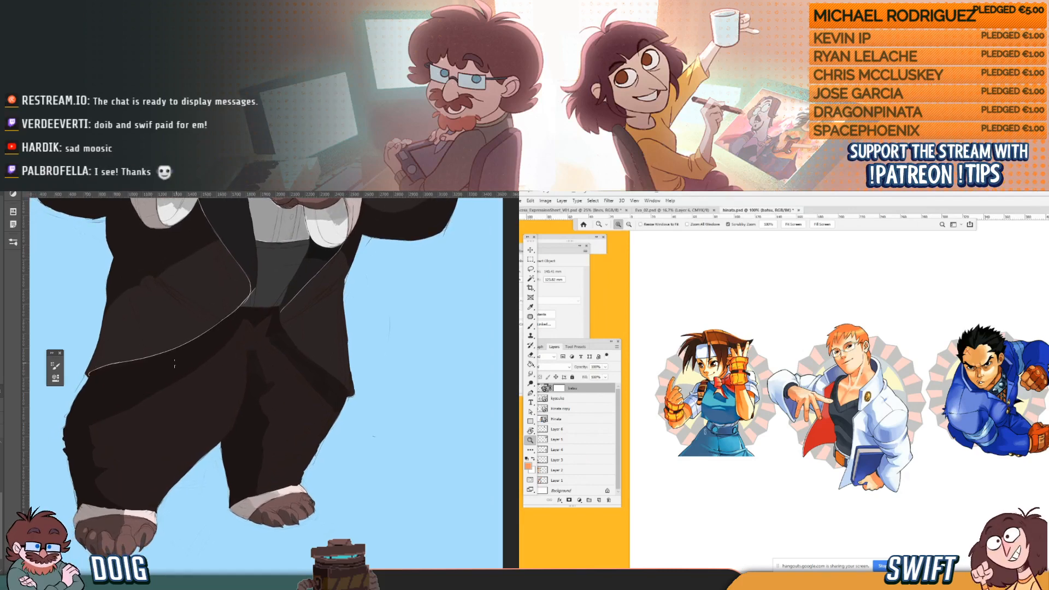
pyautogui.moveTo(164, 402); pyautogui.dragTo(176, 420)
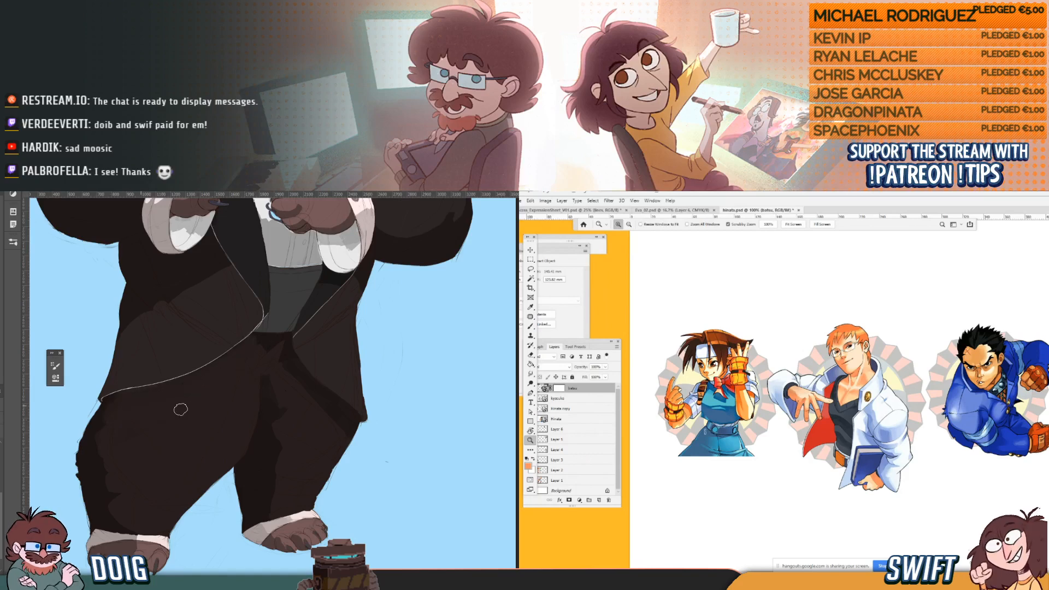
pyautogui.moveTo(141, 427); pyautogui.dragTo(148, 406)
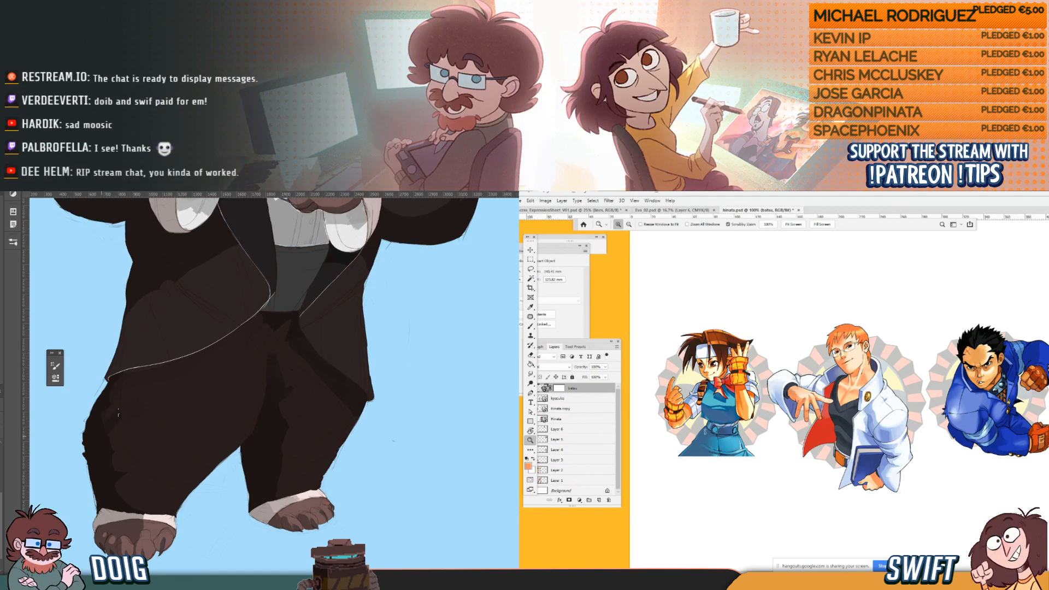
# Paint subtle darker and lighter folds across the grey waistband between the bear's shirt and trousers.
pyautogui.moveTo(145, 340); pyautogui.dragTo(149, 366)
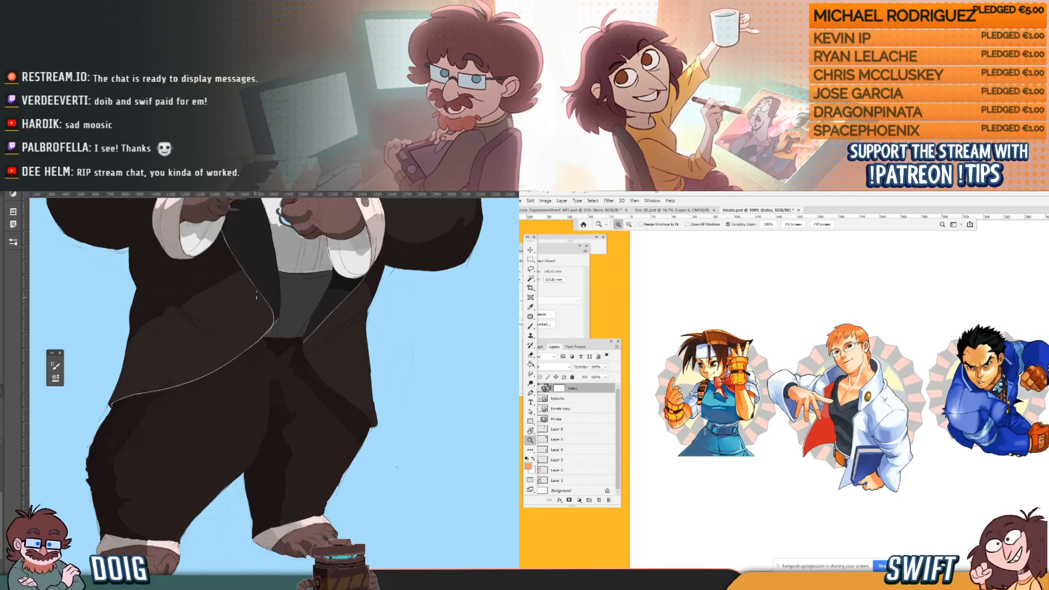
pyautogui.moveTo(253, 305)
pyautogui.mouseDown()
pyautogui.moveTo(205, 399)
pyautogui.moveTo(236, 375)
pyautogui.moveTo(231, 362)
pyautogui.moveTo(256, 361)
pyautogui.moveTo(239, 371)
pyautogui.moveTo(257, 373)
pyautogui.moveTo(241, 375)
pyautogui.moveTo(260, 364)
pyautogui.mouseUp()
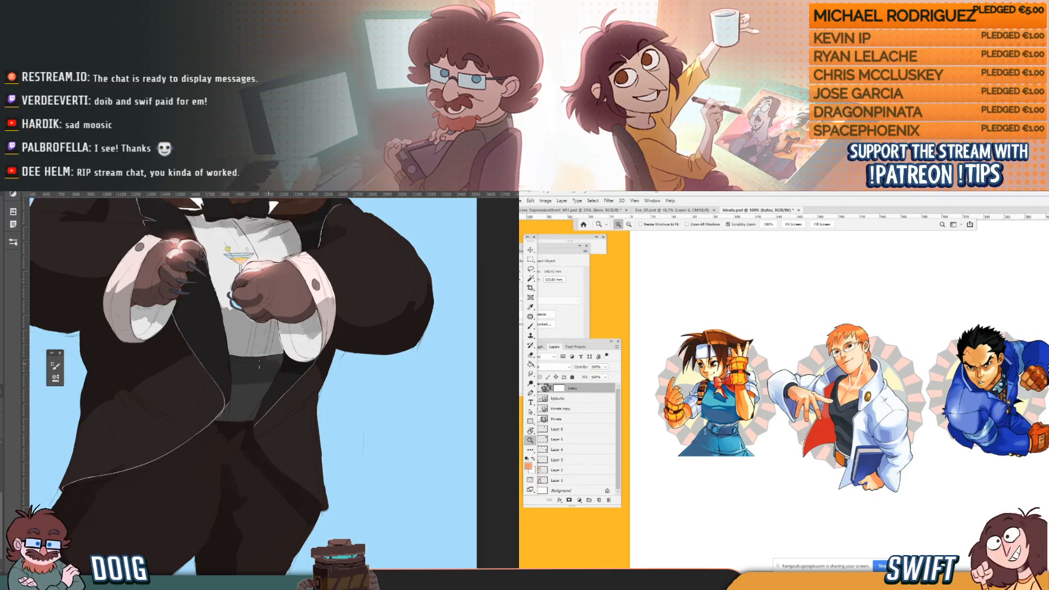
pyautogui.moveTo(267, 323); pyautogui.dragTo(263, 348)
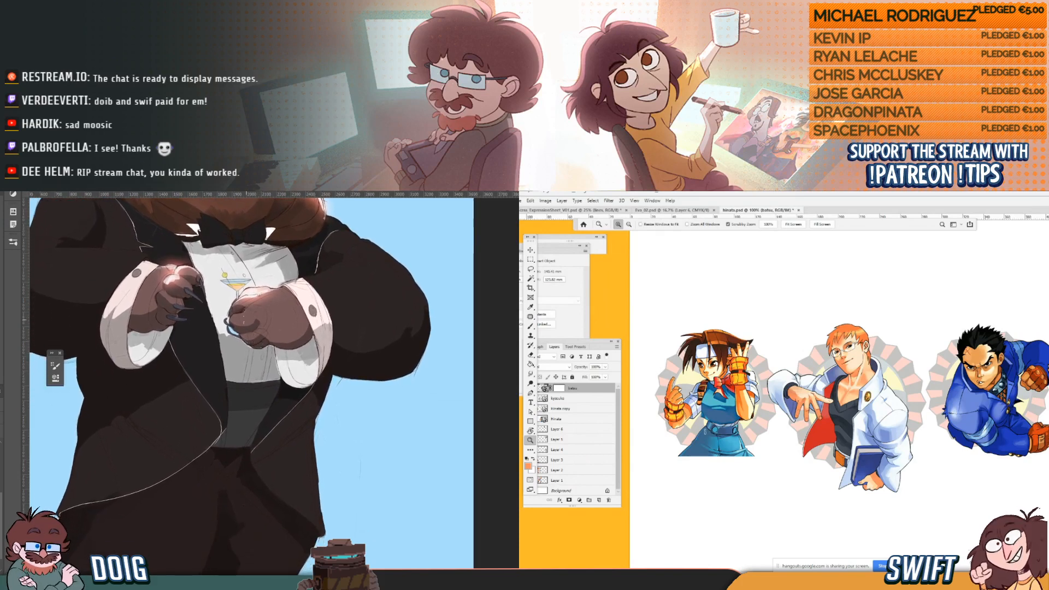
pyautogui.moveTo(229, 424)
pyautogui.mouseDown()
pyautogui.moveTo(267, 411)
pyautogui.moveTo(240, 429)
pyautogui.moveTo(264, 389)
pyautogui.mouseUp()
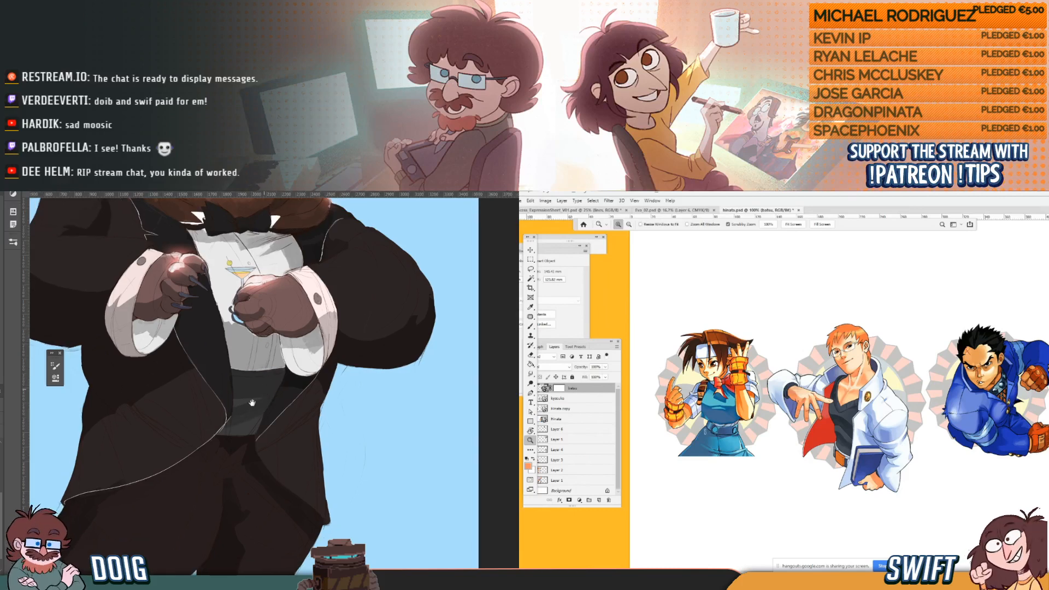
pyautogui.moveTo(220, 434); pyautogui.dragTo(251, 427)
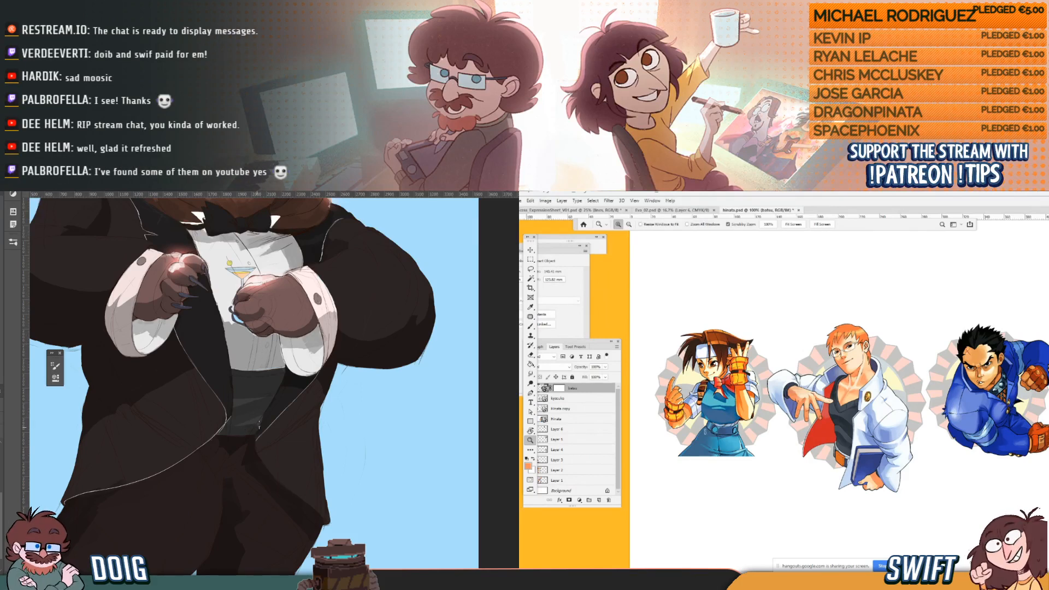
pyautogui.moveTo(271, 375); pyautogui.dragTo(242, 370)
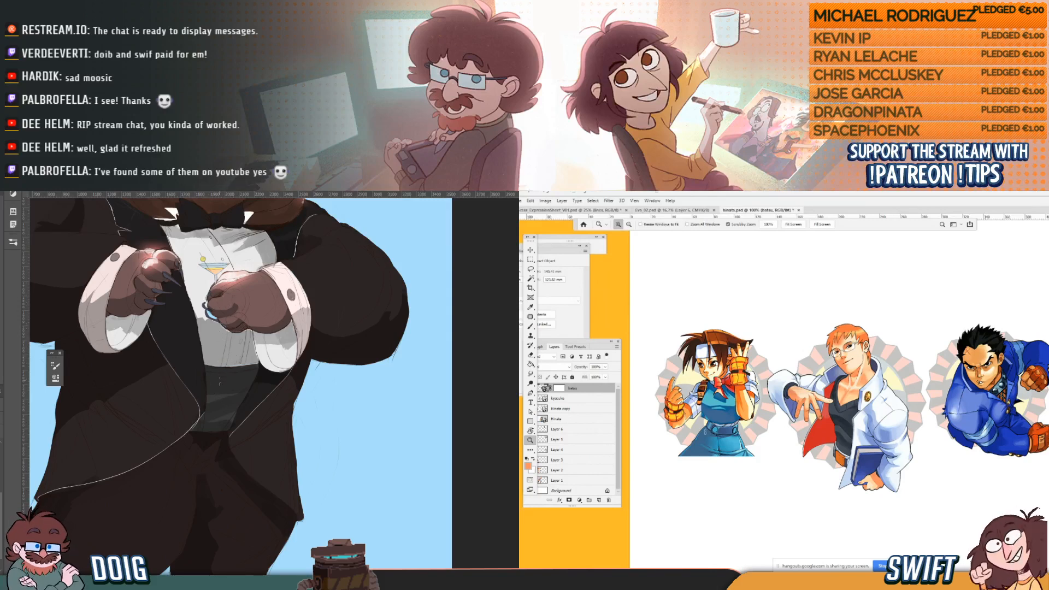
pyautogui.moveTo(216, 406); pyautogui.dragTo(227, 392)
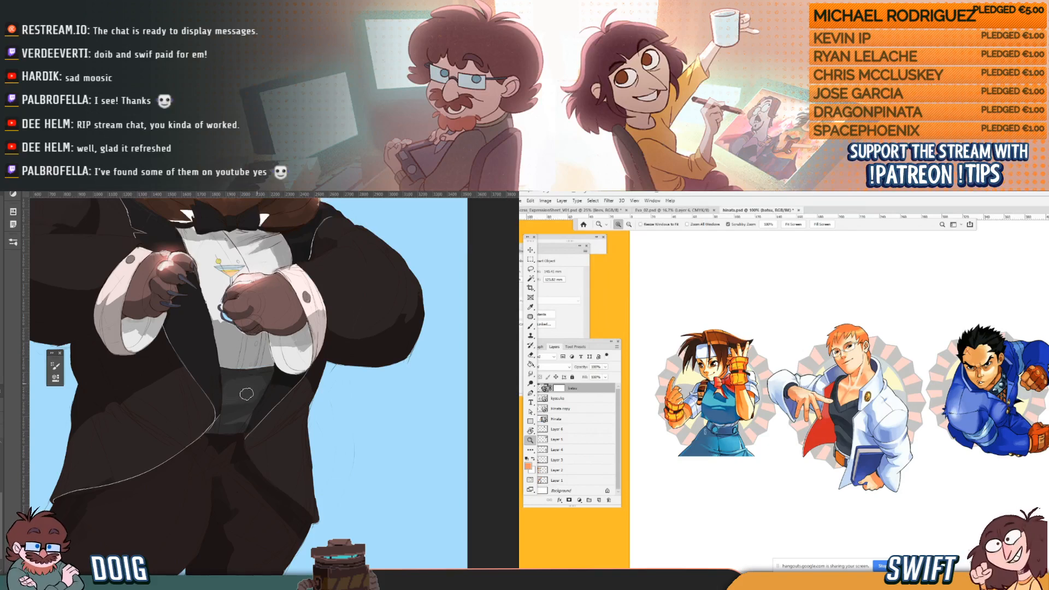
pyautogui.moveTo(223, 405)
pyautogui.mouseDown()
pyautogui.moveTo(262, 394)
pyautogui.moveTo(239, 378)
pyautogui.moveTo(240, 397)
pyautogui.mouseUp()
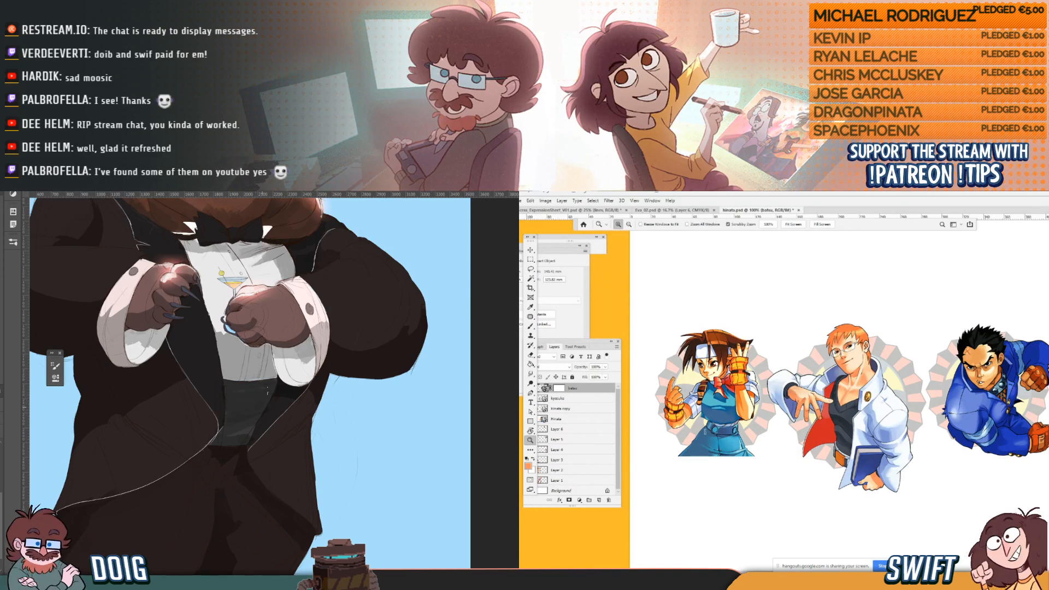
# Paint darker shadow shapes on the bear's trousers below the open jacket, mainly along the smaller, farther leg.
pyautogui.moveTo(242, 396); pyautogui.dragTo(312, 328)
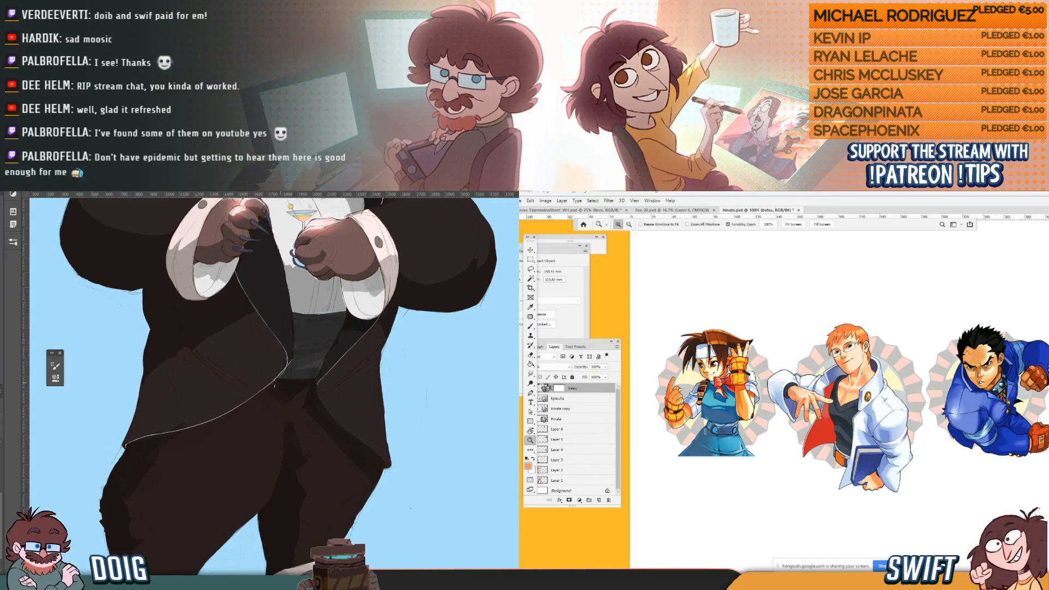
pyautogui.moveTo(269, 367); pyautogui.dragTo(257, 323)
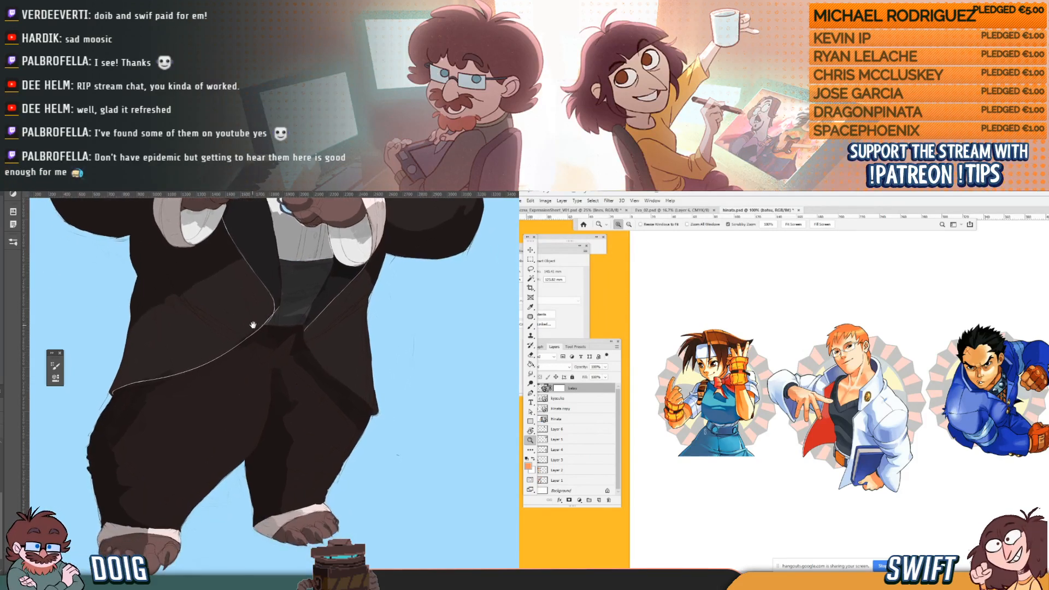
pyautogui.moveTo(337, 427); pyautogui.dragTo(332, 407)
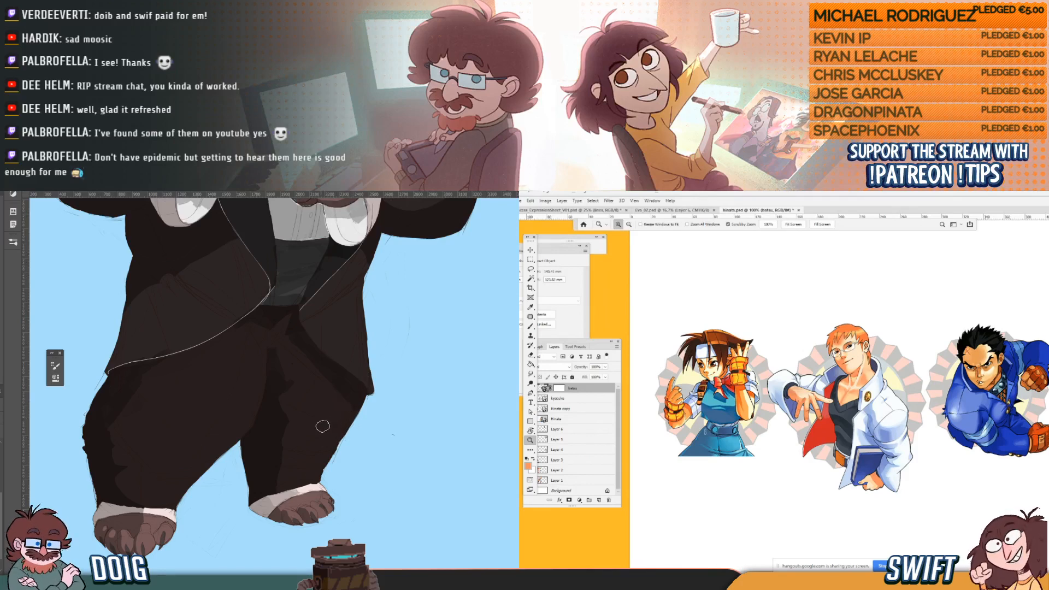
pyautogui.moveTo(343, 390); pyautogui.dragTo(354, 405)
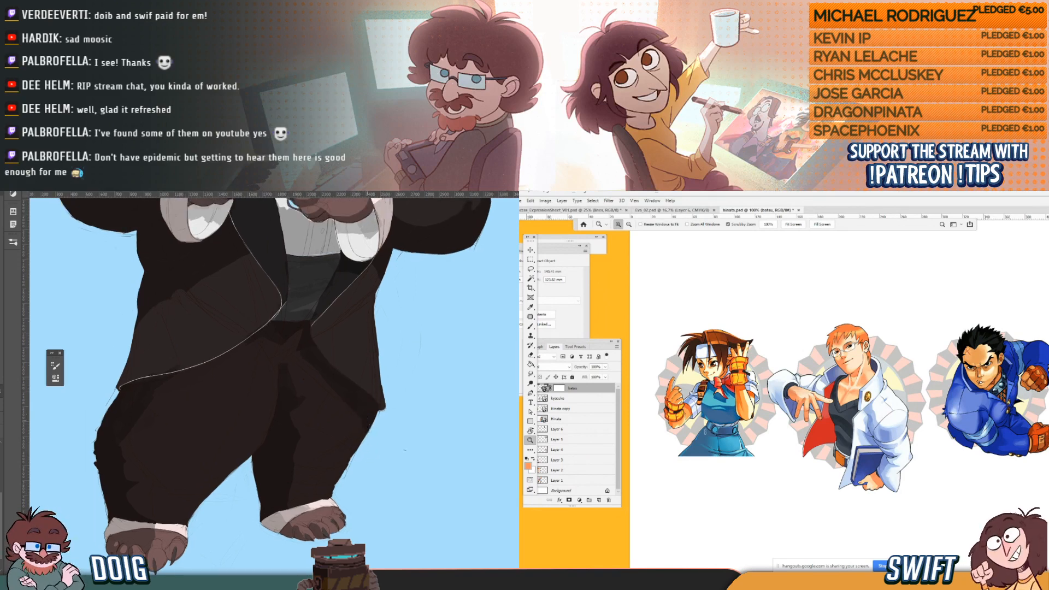
pyautogui.moveTo(355, 405); pyautogui.dragTo(359, 396)
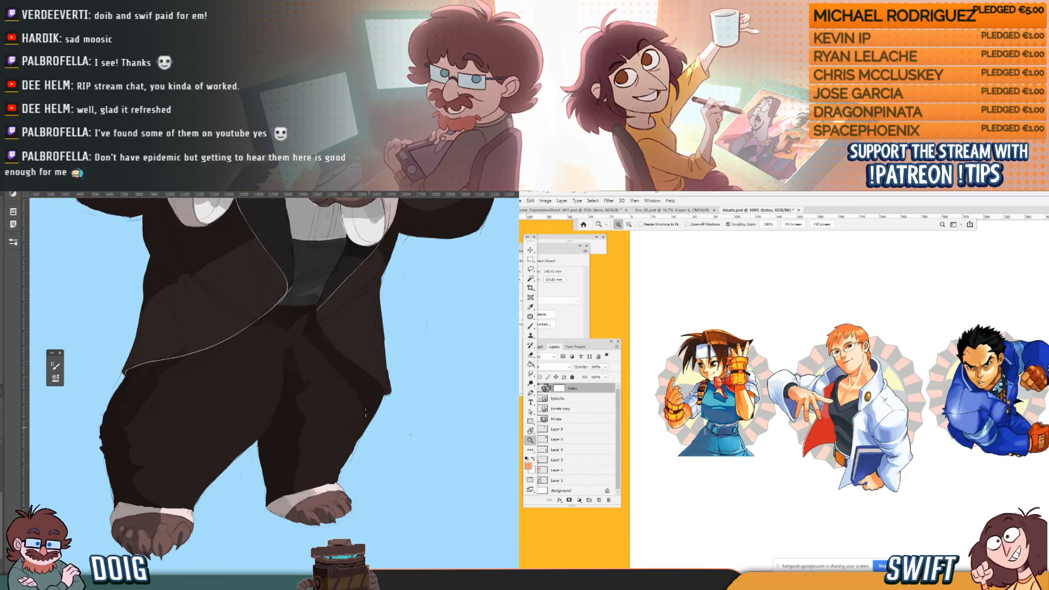
pyautogui.moveTo(314, 418); pyautogui.dragTo(353, 451)
pyautogui.moveTo(335, 376); pyautogui.dragTo(324, 397)
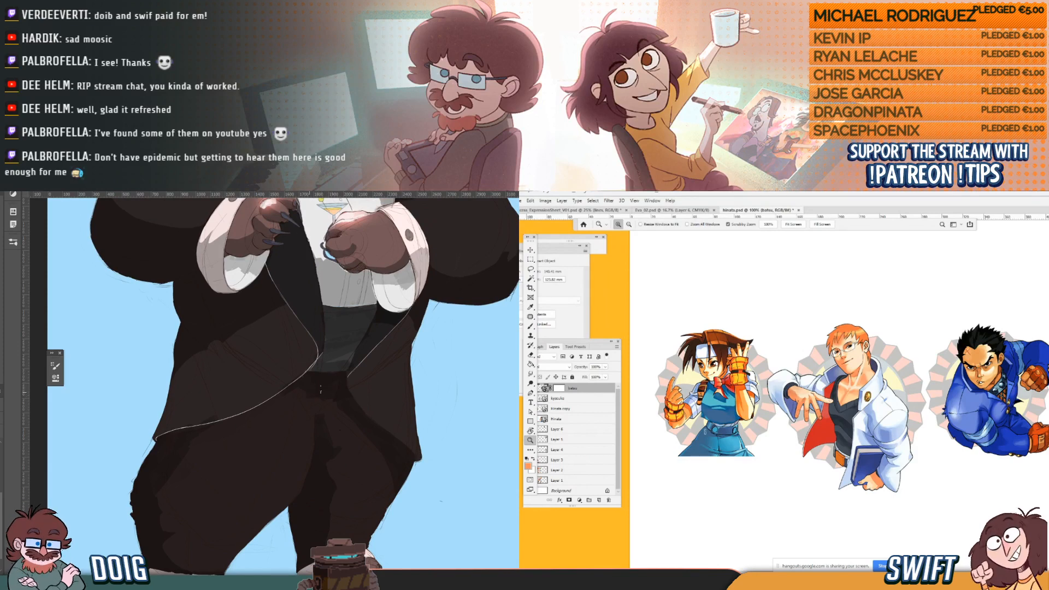
pyautogui.moveTo(332, 383); pyautogui.dragTo(290, 390)
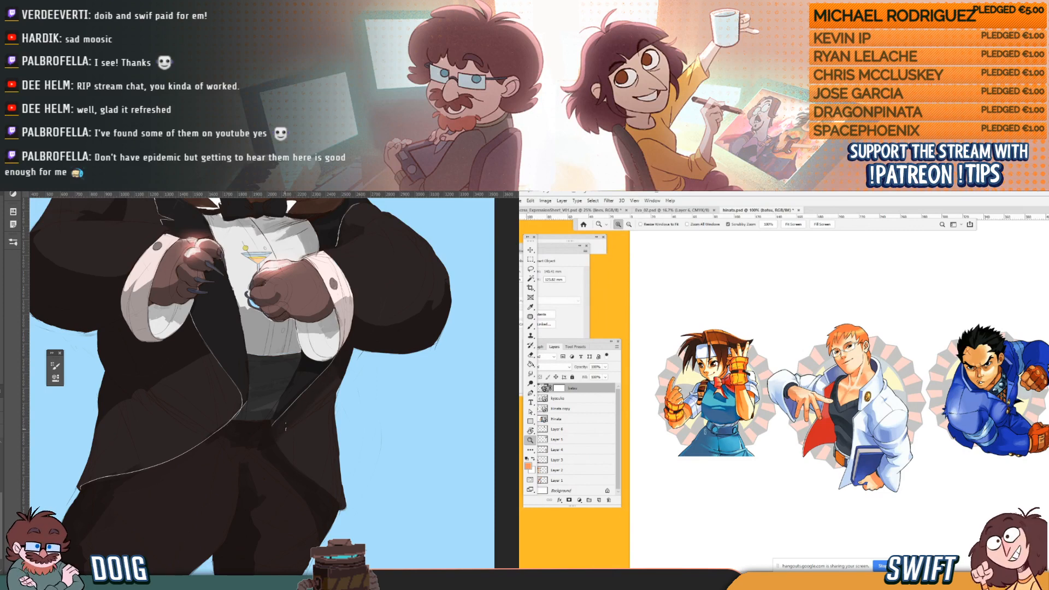
pyautogui.moveTo(260, 365); pyautogui.dragTo(230, 421)
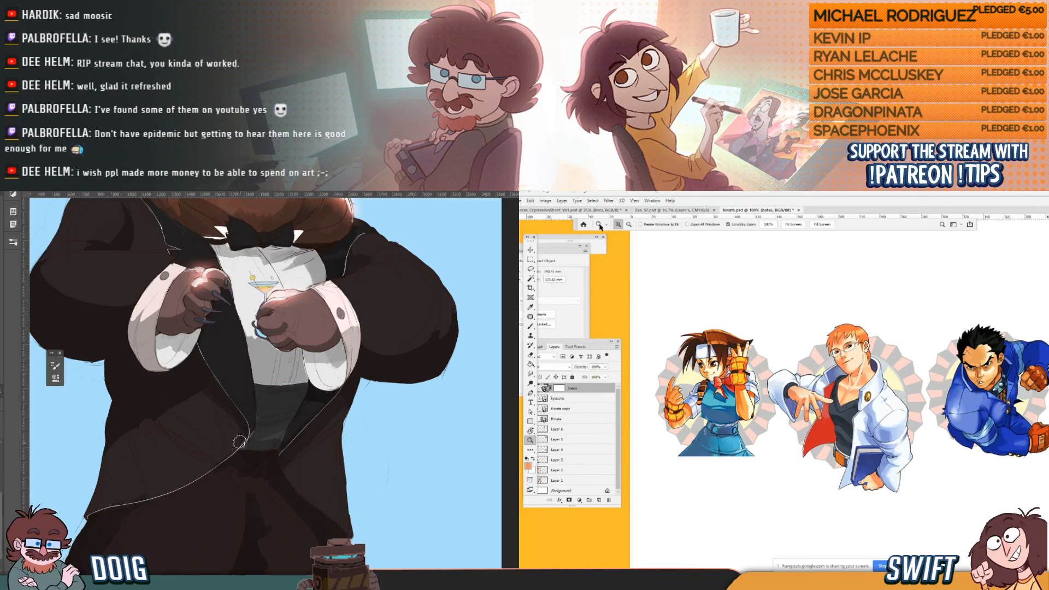
pyautogui.click(529, 201)
pyautogui.moveTo(521, 201)
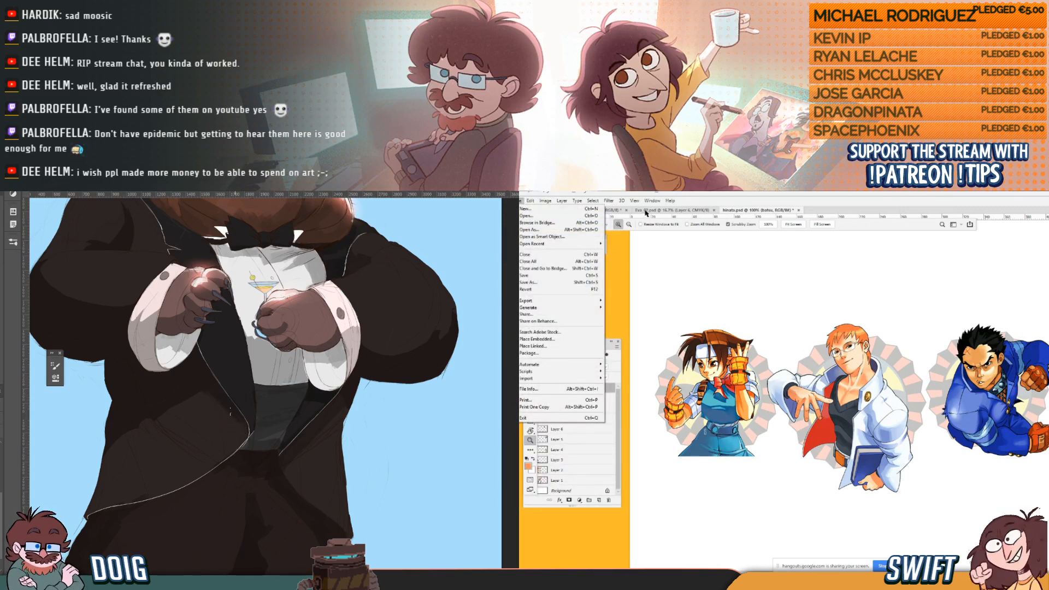
# Refine the dark fold shadows around the crotch and down the inner side of the bear's farther trouser leg.
pyautogui.moveTo(217, 380); pyautogui.dragTo(242, 369)
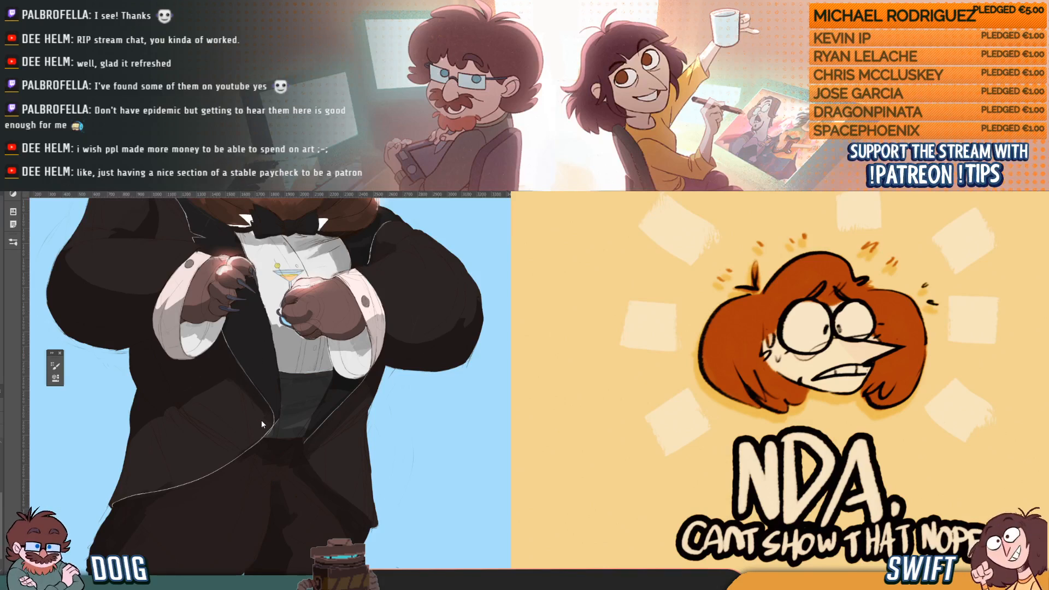
pyautogui.moveTo(261, 375)
pyautogui.mouseDown()
pyautogui.moveTo(261, 436)
pyautogui.moveTo(245, 359)
pyautogui.mouseUp()
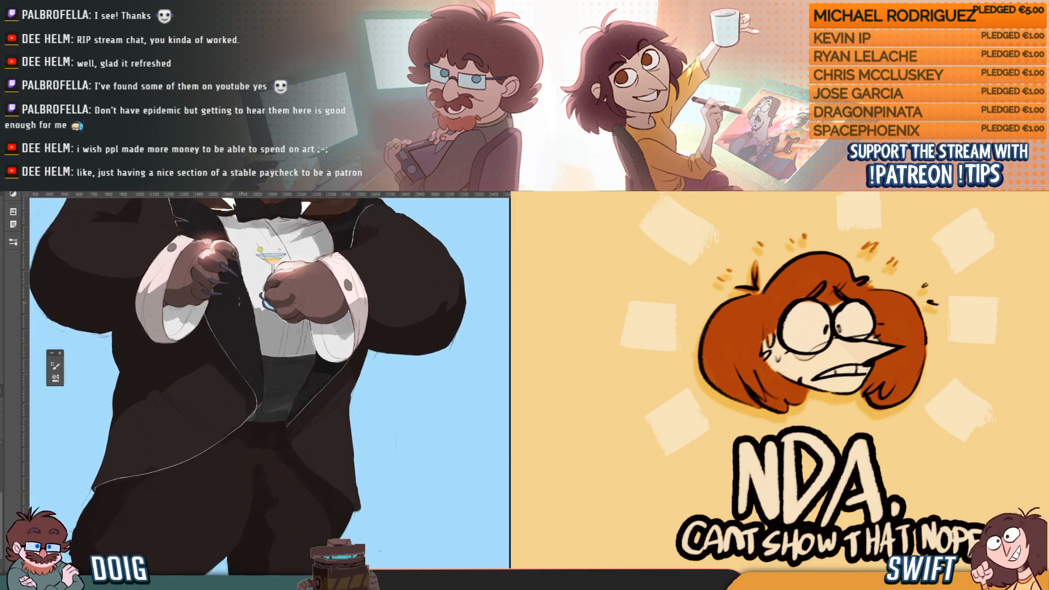
pyautogui.moveTo(294, 404); pyautogui.dragTo(280, 390)
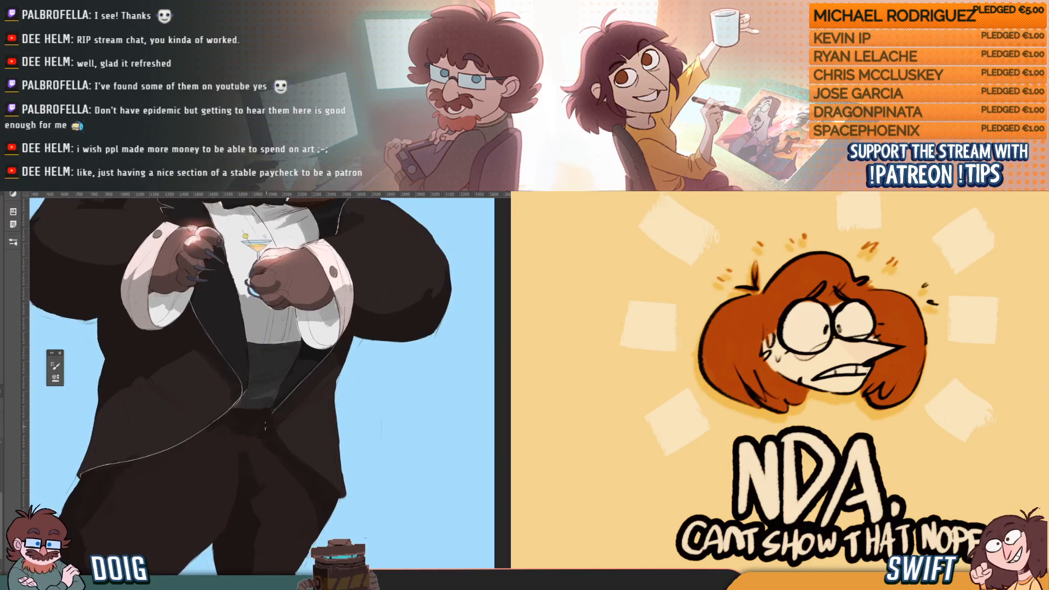
pyautogui.moveTo(289, 456); pyautogui.dragTo(287, 436)
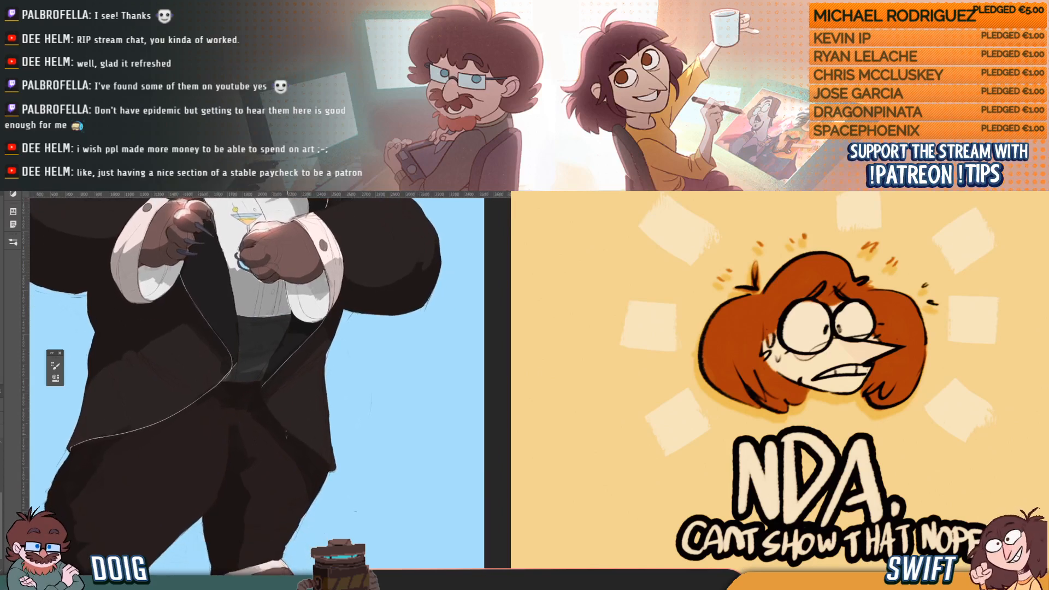
pyautogui.moveTo(288, 481)
pyautogui.mouseDown()
pyautogui.moveTo(291, 443)
pyautogui.moveTo(319, 393)
pyautogui.mouseUp()
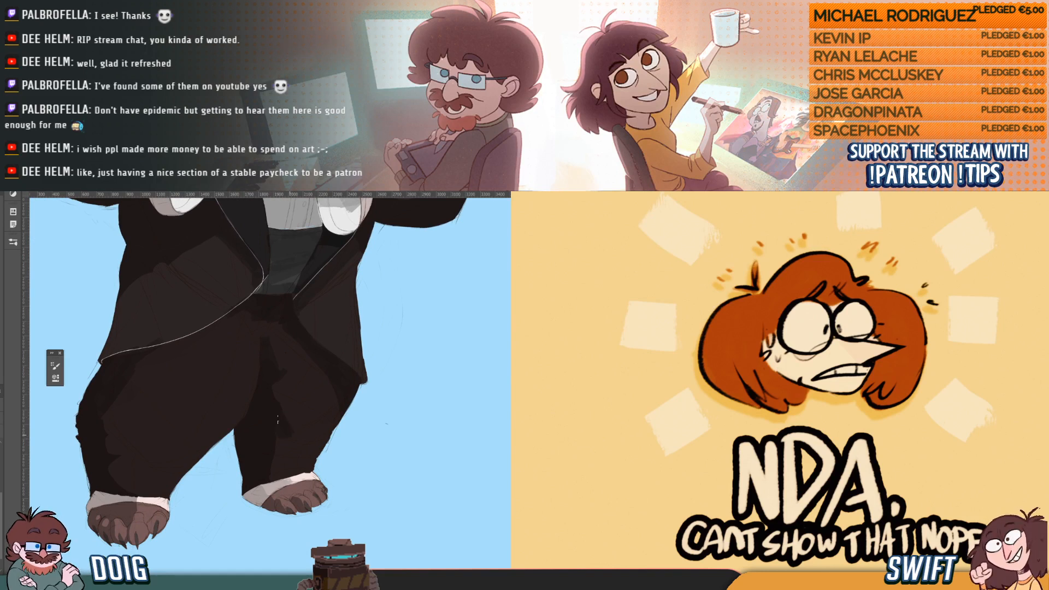
pyautogui.moveTo(292, 433); pyautogui.dragTo(286, 440)
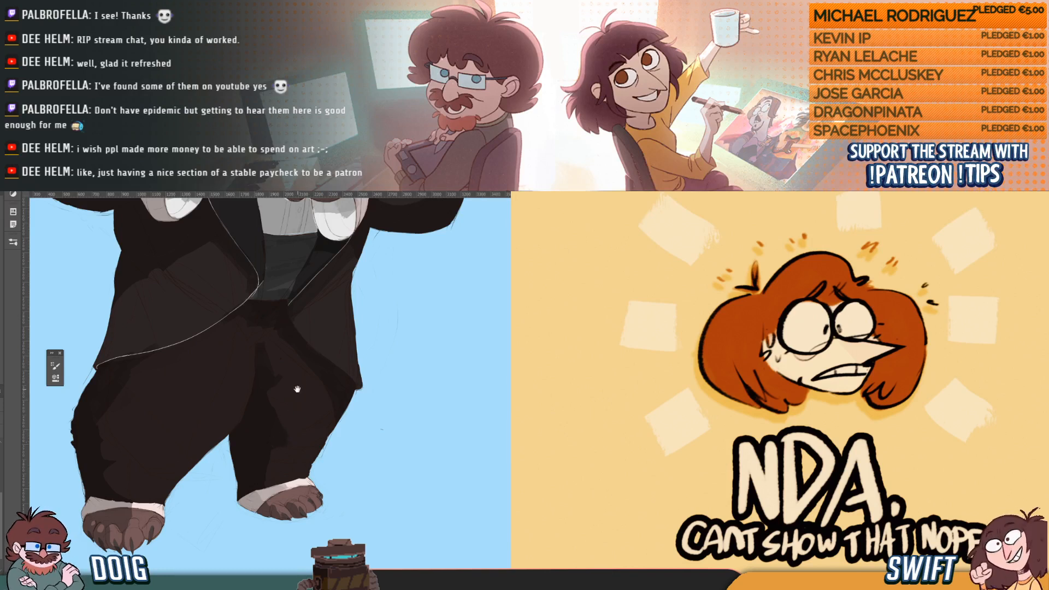
pyautogui.moveTo(300, 392); pyautogui.dragTo(323, 380)
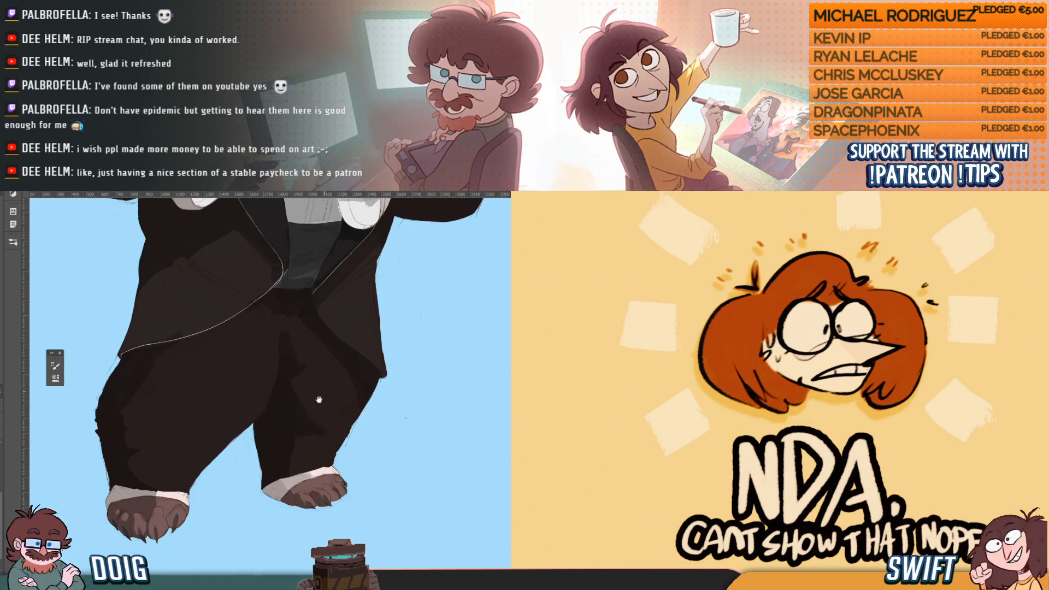
pyautogui.moveTo(301, 443); pyautogui.dragTo(302, 428)
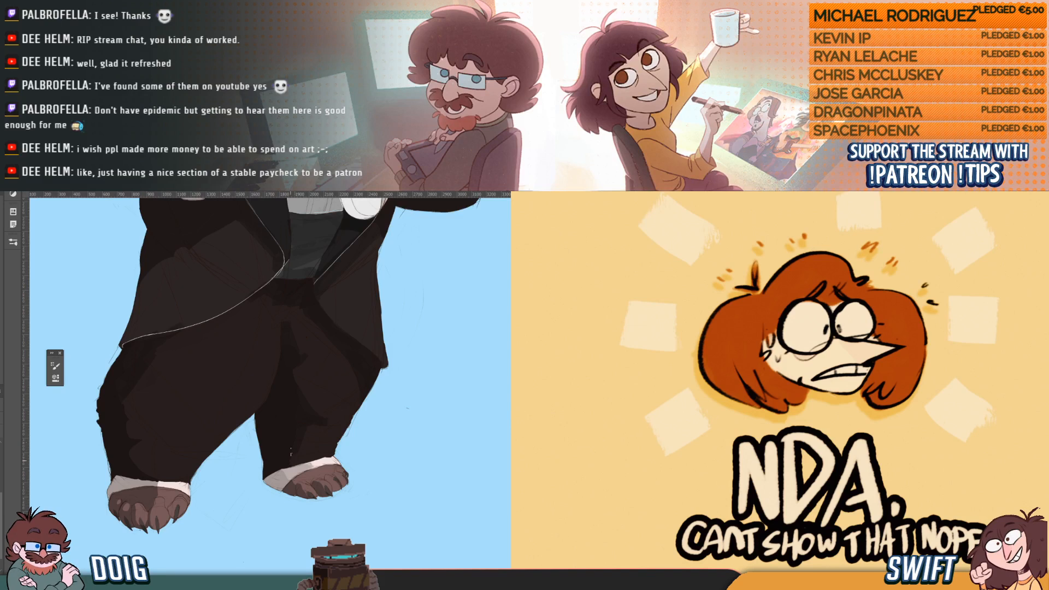
pyautogui.scroll(3, 292, 459)
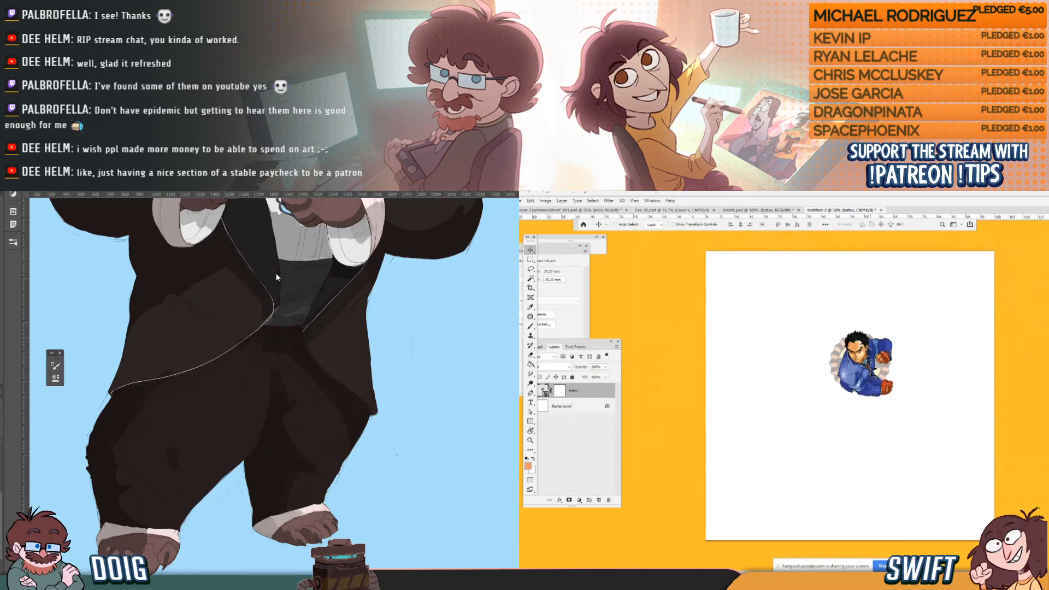
# Paint fold shading around the knee and shin of the bear's larger, nearer trouser leg.
pyautogui.moveTo(189, 432); pyautogui.dragTo(214, 416)
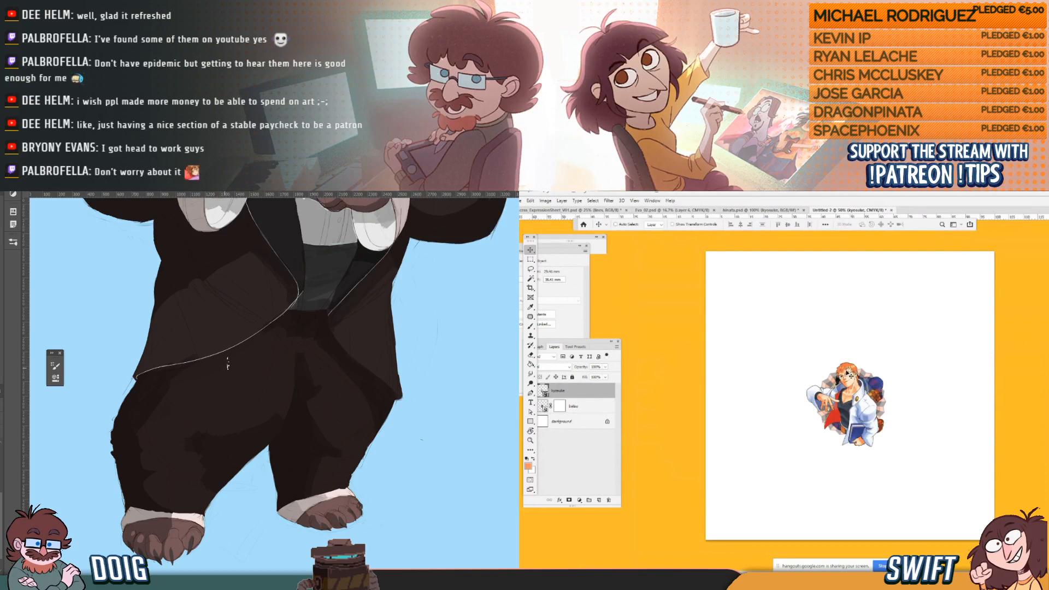
pyautogui.scroll(-1, 246, 419)
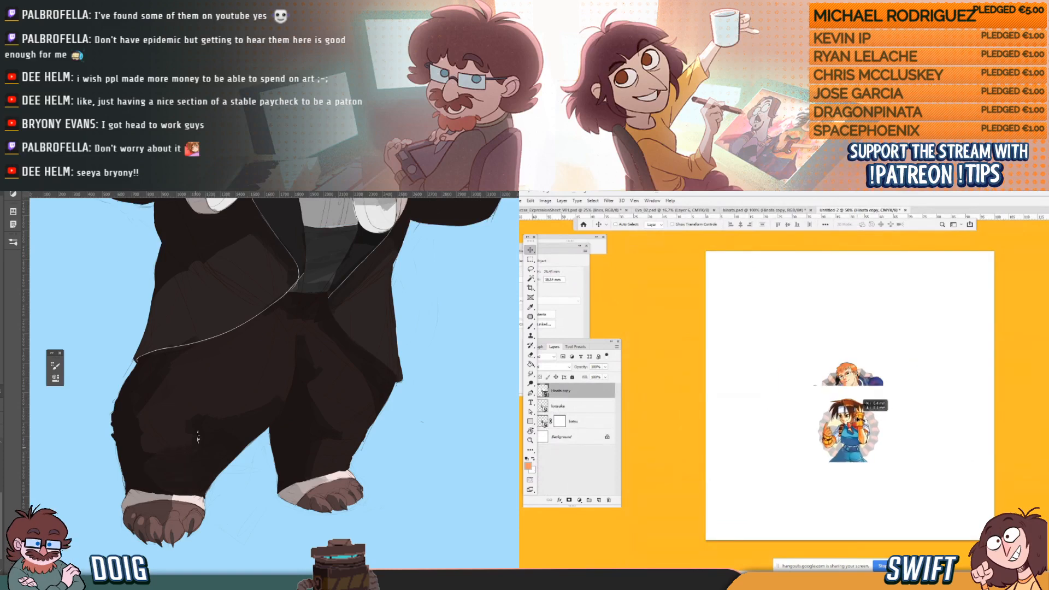
pyautogui.moveTo(169, 431)
pyautogui.mouseDown()
pyautogui.moveTo(236, 457)
pyautogui.moveTo(277, 434)
pyautogui.mouseUp()
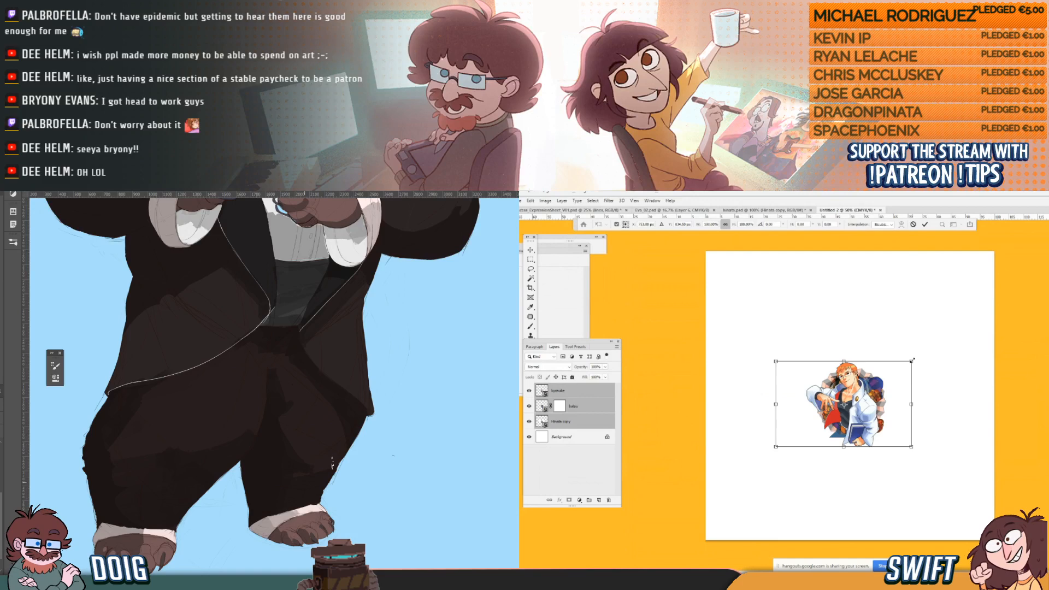
# Blend the shadow tones across the crotch, thighs and farther leg of the bear's trousers.
pyautogui.moveTo(358, 397); pyautogui.dragTo(285, 374)
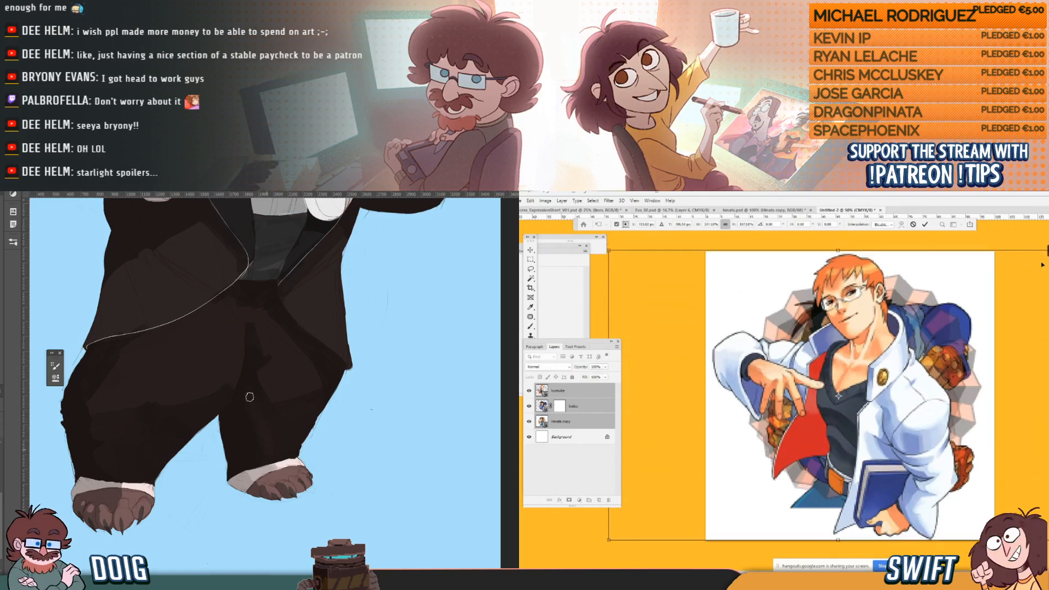
pyautogui.moveTo(289, 342)
pyautogui.mouseDown()
pyautogui.moveTo(246, 451)
pyautogui.moveTo(235, 432)
pyautogui.moveTo(249, 426)
pyautogui.mouseUp()
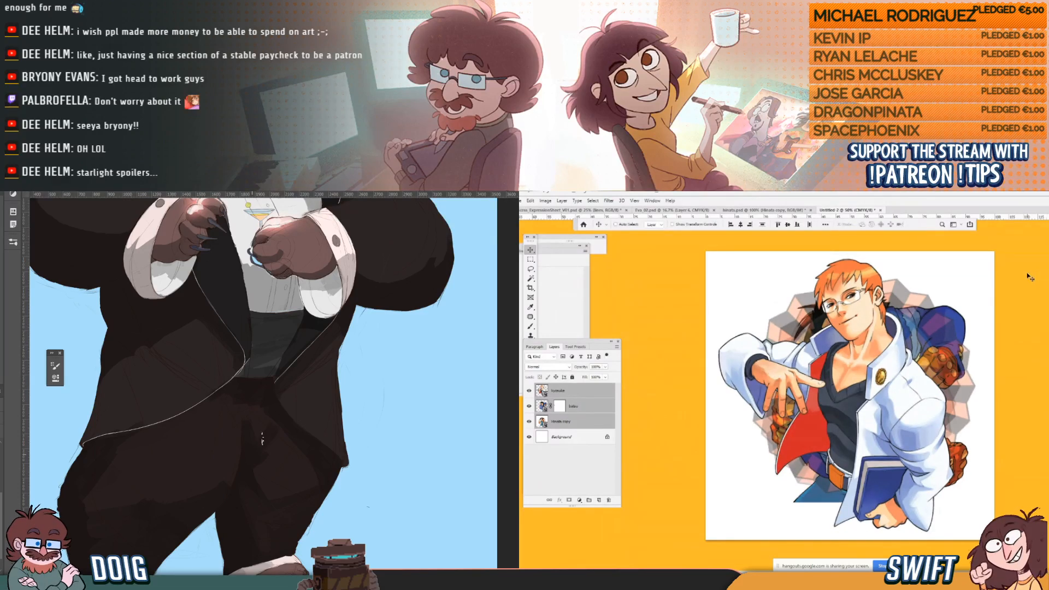
pyautogui.moveTo(278, 426); pyautogui.dragTo(252, 385)
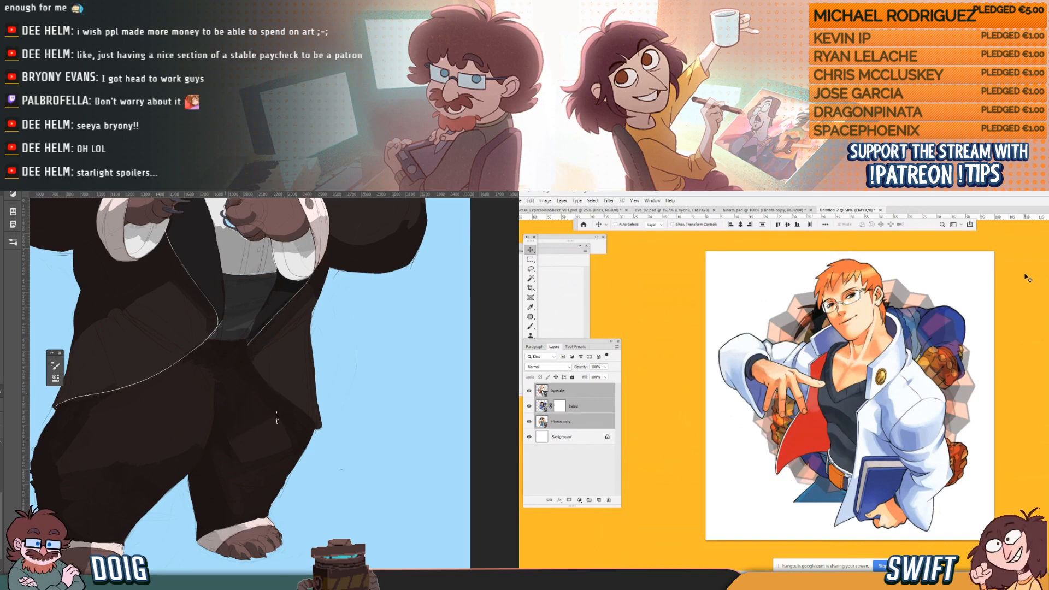
pyautogui.moveTo(292, 429)
pyautogui.mouseDown()
pyautogui.moveTo(286, 538)
pyautogui.moveTo(292, 367)
pyautogui.mouseUp()
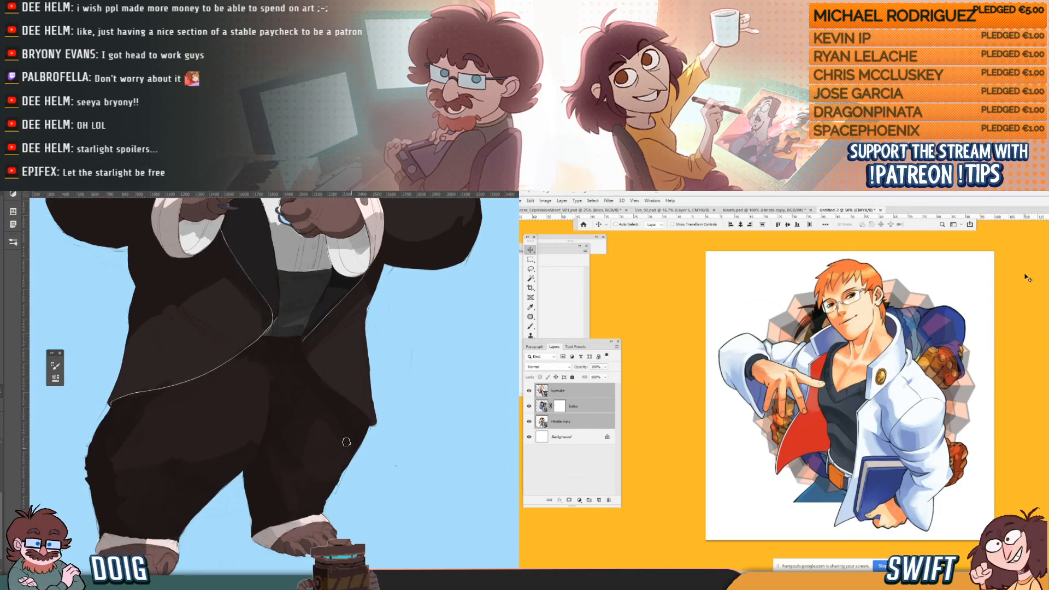
pyautogui.moveTo(322, 418)
pyautogui.mouseDown()
pyautogui.moveTo(268, 433)
pyautogui.moveTo(324, 420)
pyautogui.mouseUp()
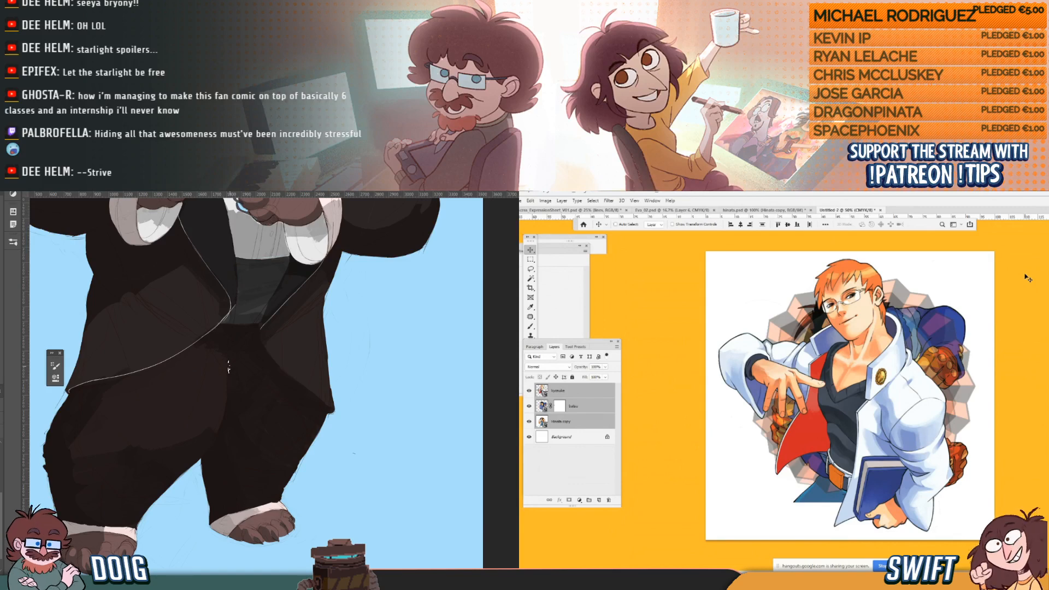
pyautogui.moveTo(231, 342); pyautogui.dragTo(256, 393)
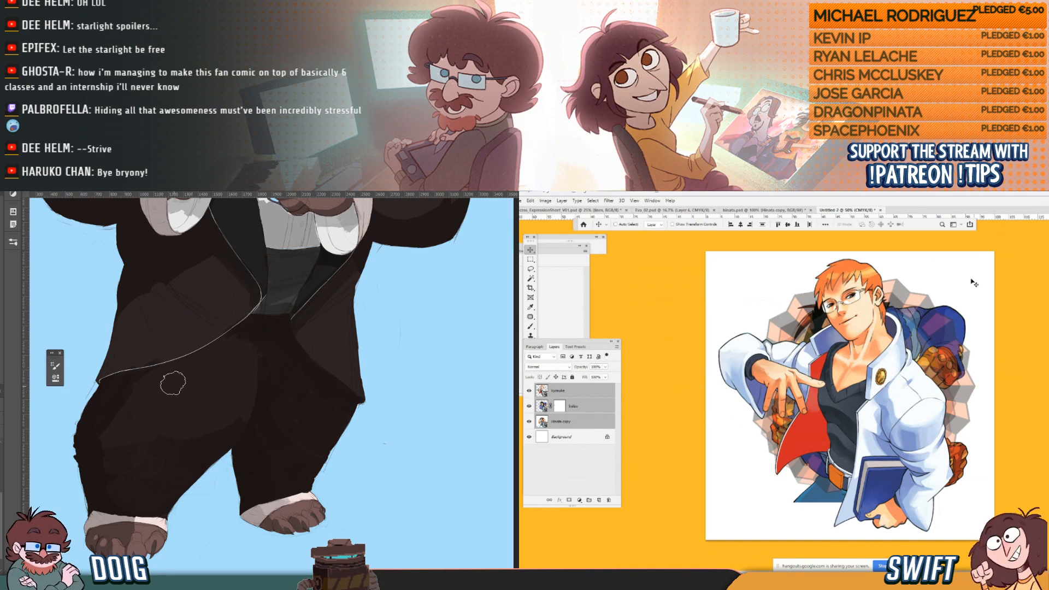
# Hide the batsu and Hinata copy layers and select the kyosuke layer.
pyautogui.click(565, 414)
pyautogui.click(529, 406)
pyautogui.moveTo(191, 461); pyautogui.dragTo(224, 435)
pyautogui.click(529, 422)
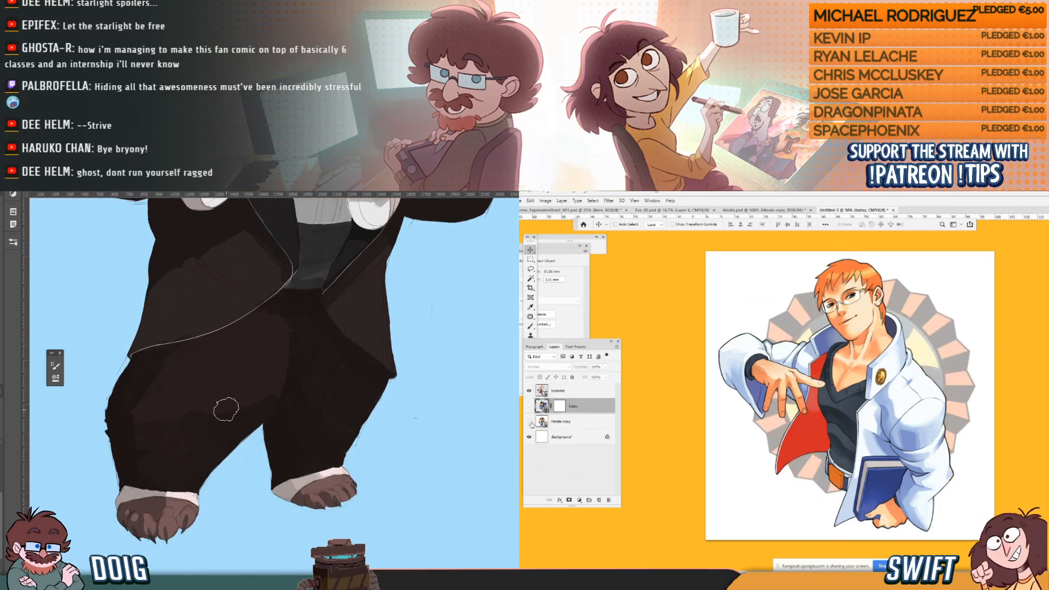
pyautogui.click(545, 395)
pyautogui.moveTo(791, 400); pyautogui.dragTo(790, 403)
pyautogui.moveTo(188, 473); pyautogui.dragTo(192, 464)
pyautogui.moveTo(791, 402); pyautogui.dragTo(791, 402)
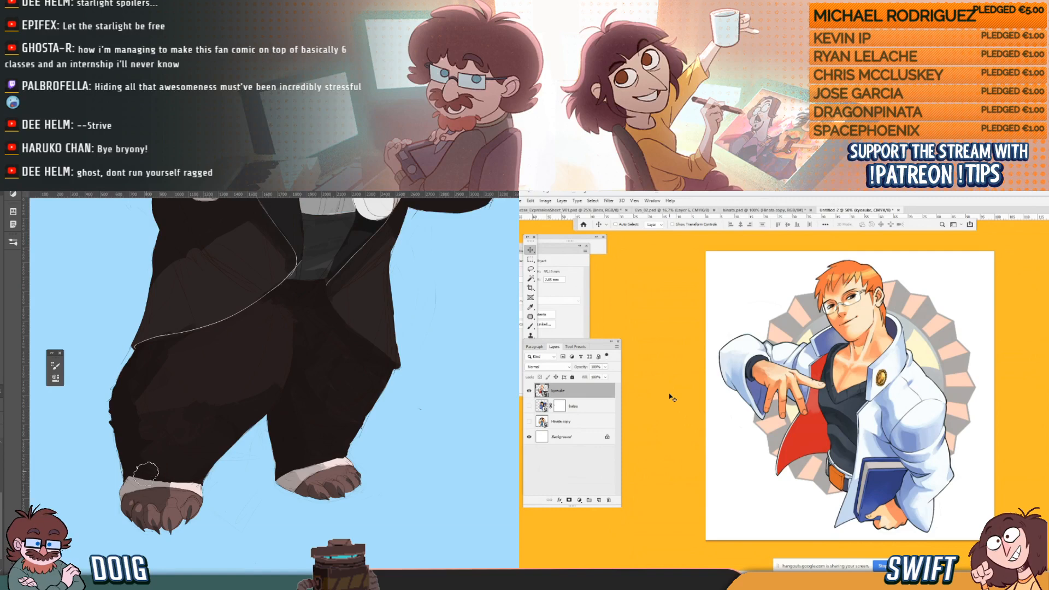
# Open the kyosuke smart object's contents and add a new group beneath the existing character group.
pyautogui.press('b')
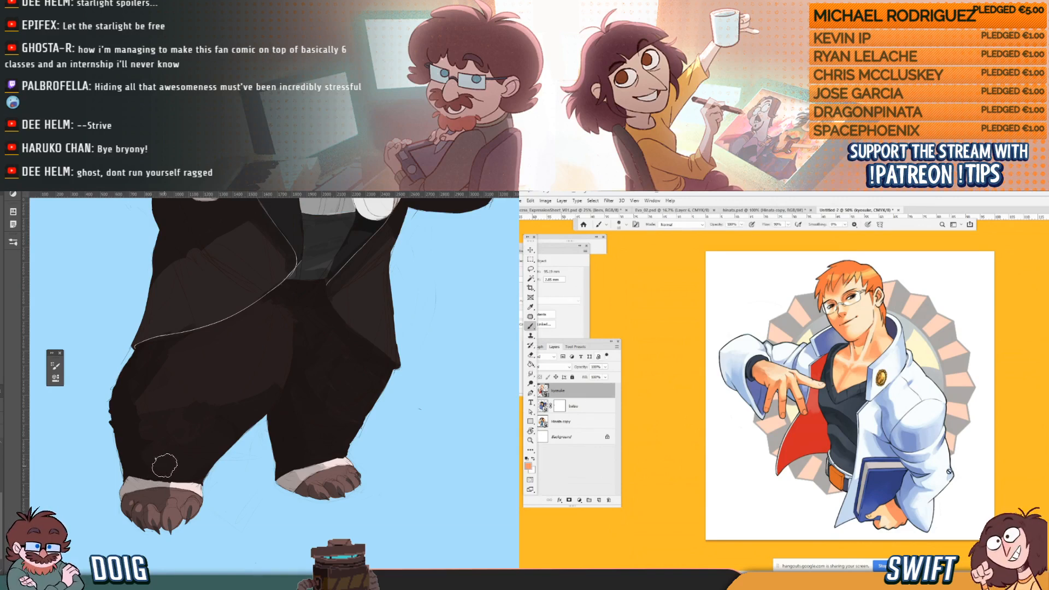
pyautogui.doubleClick(544, 389)
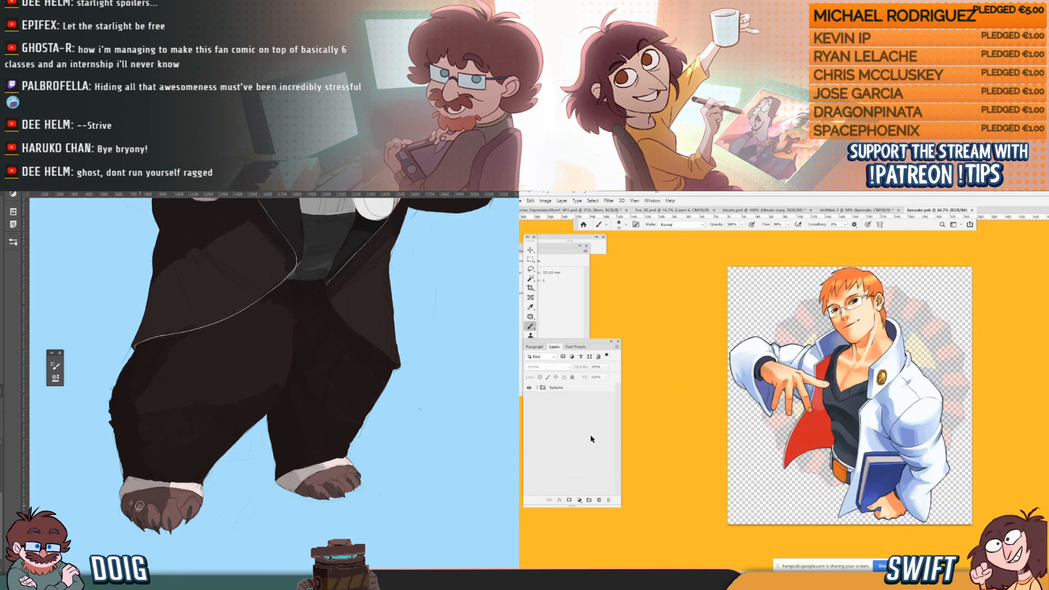
pyautogui.hotkey('ctrl', '+')
pyautogui.hotkey('ctrl', '+')
pyautogui.moveTo(157, 477); pyautogui.dragTo(197, 436)
pyautogui.click(589, 500)
pyautogui.moveTo(571, 388); pyautogui.dragTo(572, 403)
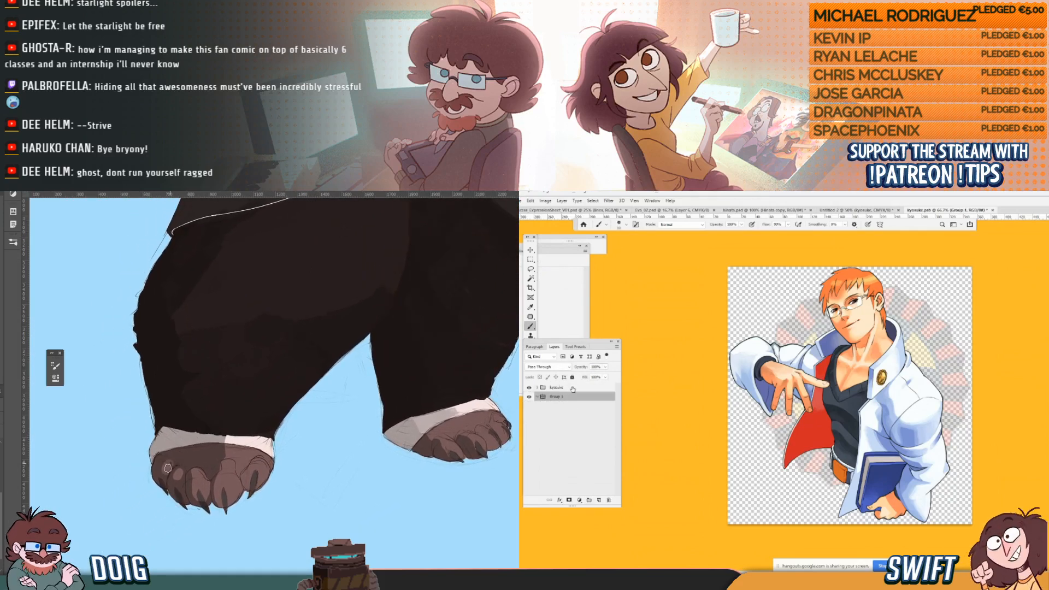
# Try to fill the transparent background with the Paint Bucket while the new group is selected.
pyautogui.click(530, 335)
pyautogui.click(530, 364)
pyautogui.click(752, 480)
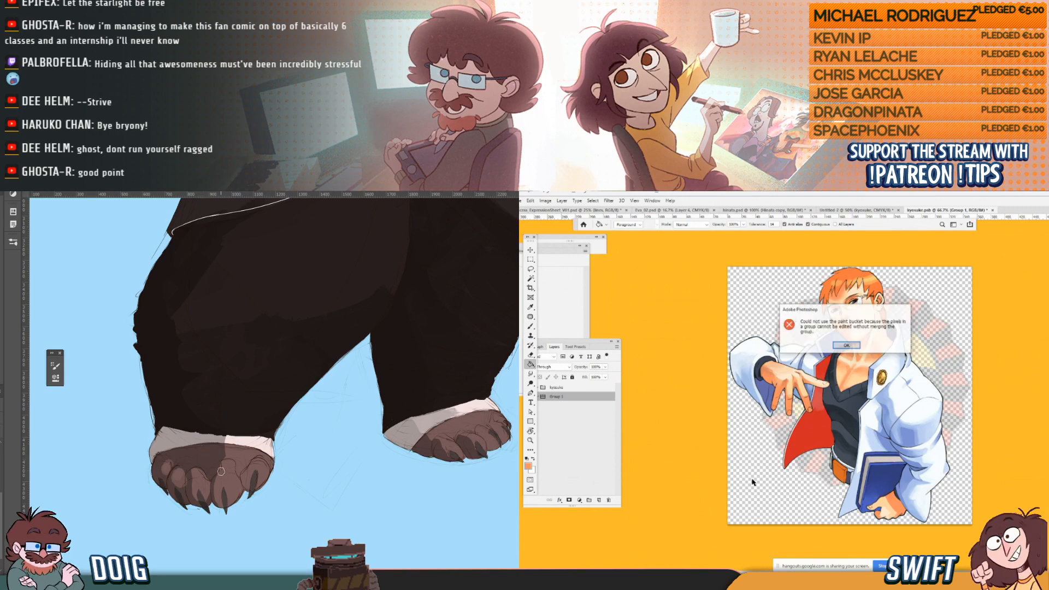
pyautogui.click(846, 346)
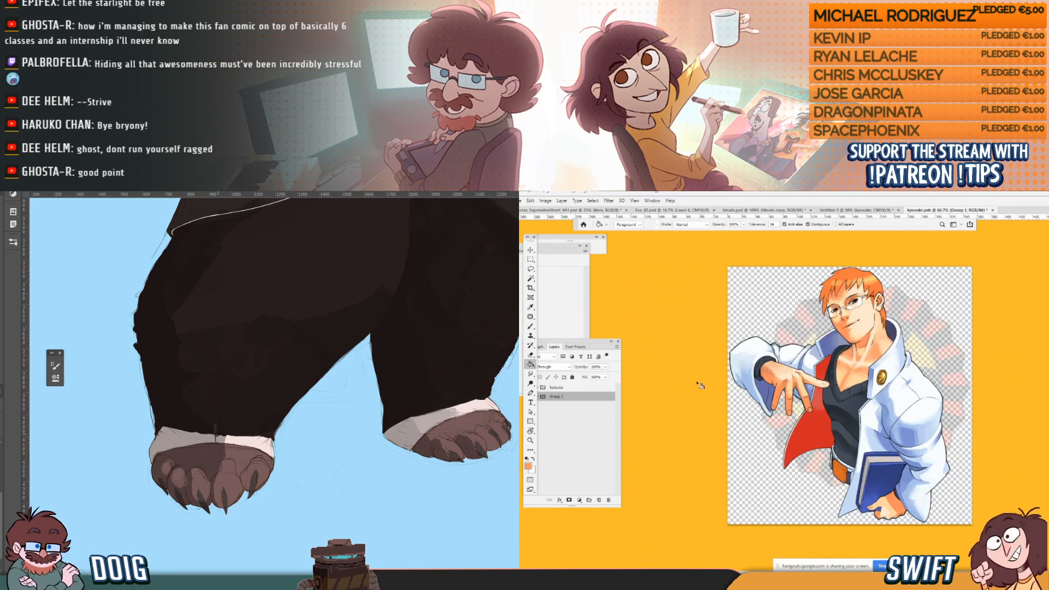
# Add an empty layer inside the new group beneath the character artwork.
pyautogui.click(599, 500)
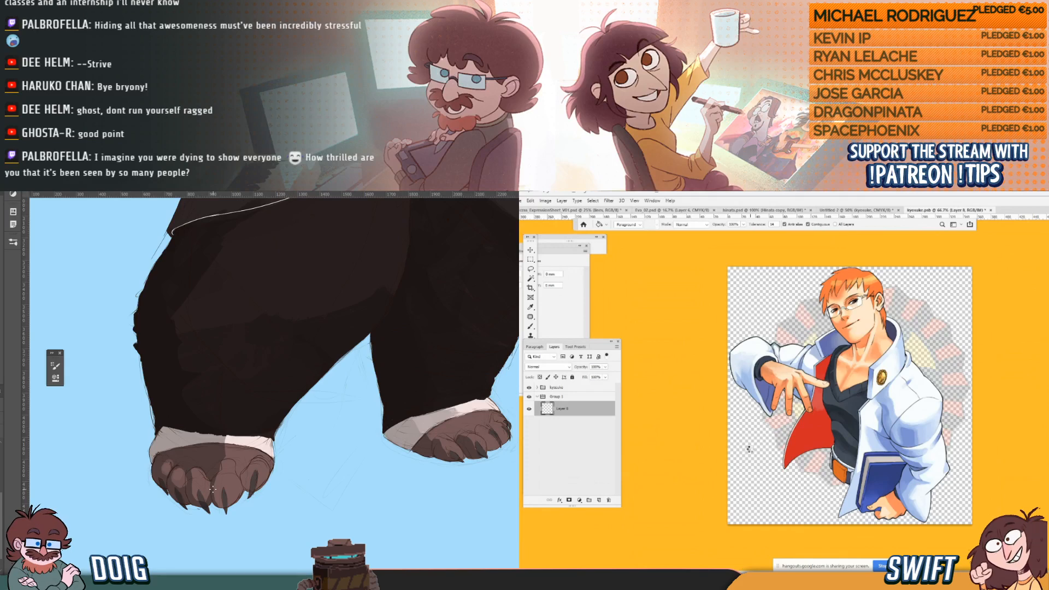
# Fill the empty background layer beneath the character with orange, and replace that fill with white.
pyautogui.click(750, 448)
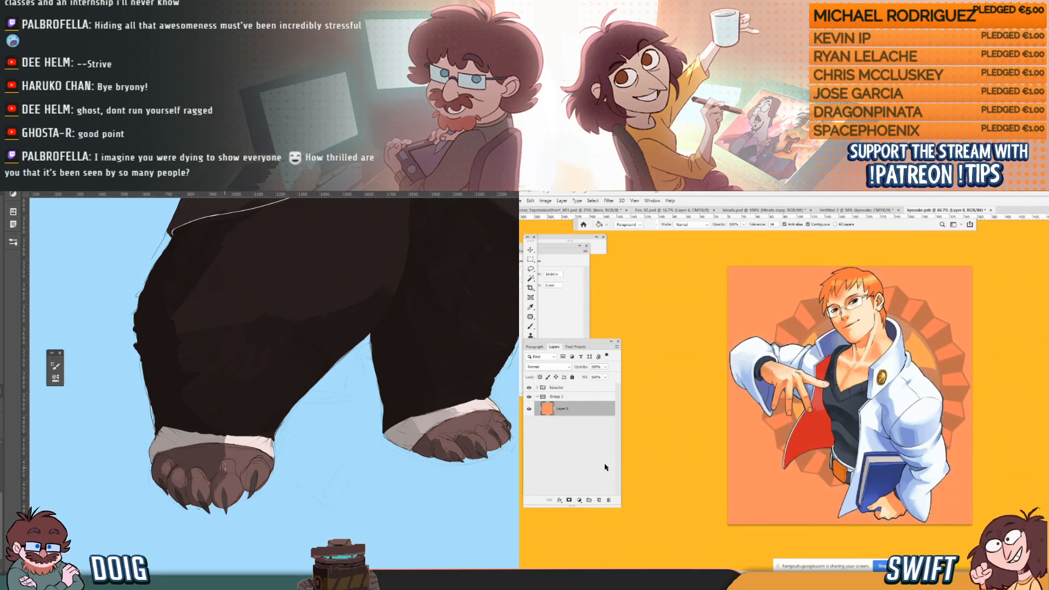
pyautogui.moveTo(599, 345); pyautogui.dragTo(644, 342)
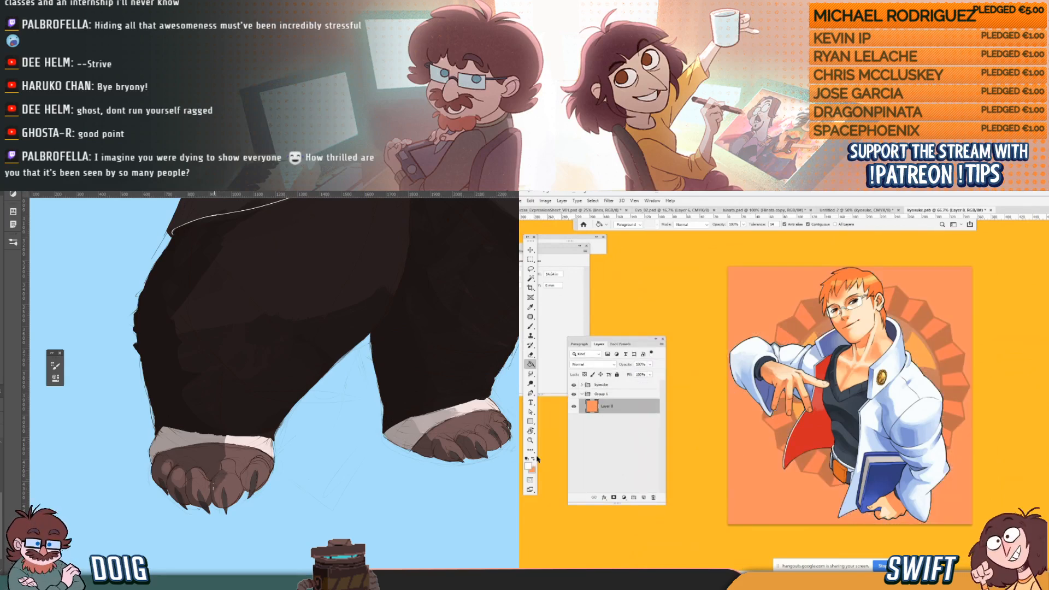
pyautogui.hotkey('ctrl', 'z')
pyautogui.press('b')
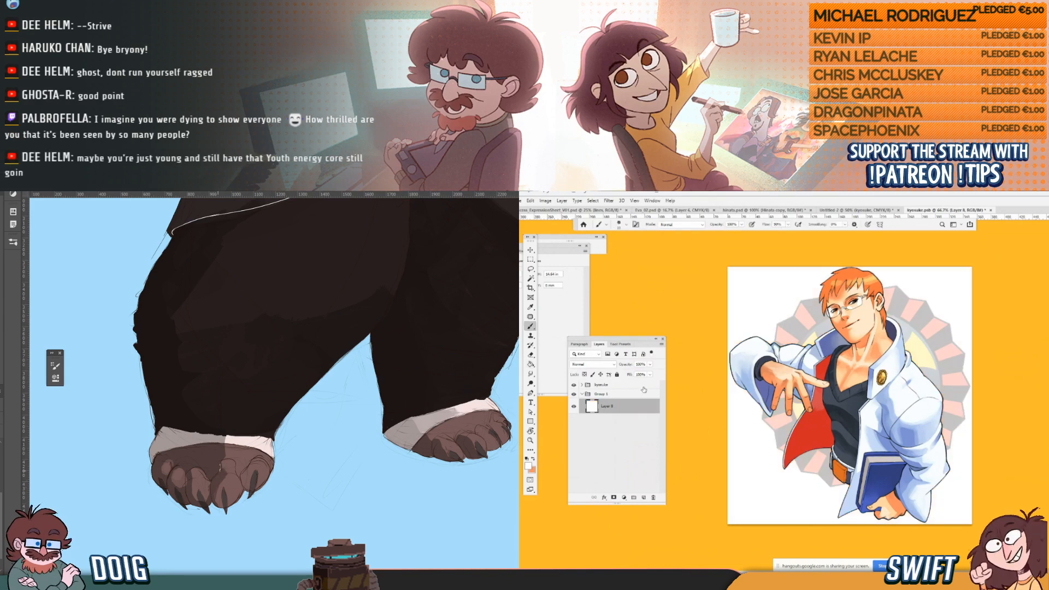
# Expand the Kyosuke group and delete the white background layer together with the separate group that holds it.
pyautogui.click(623, 387)
pyautogui.click(582, 385)
pyautogui.click(614, 397)
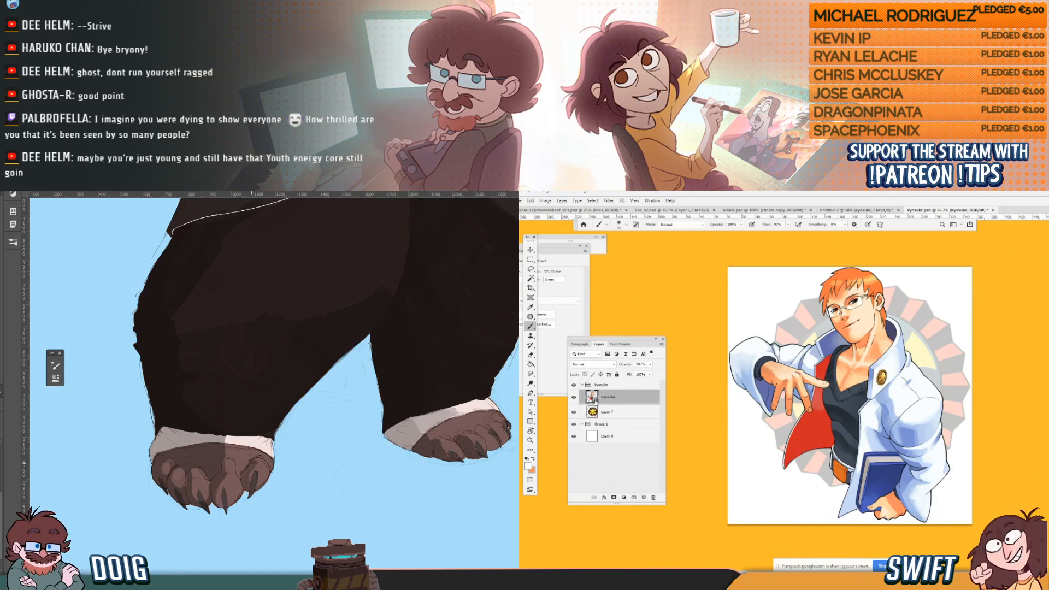
pyautogui.click(610, 437)
pyautogui.click(654, 497)
pyautogui.click(654, 497)
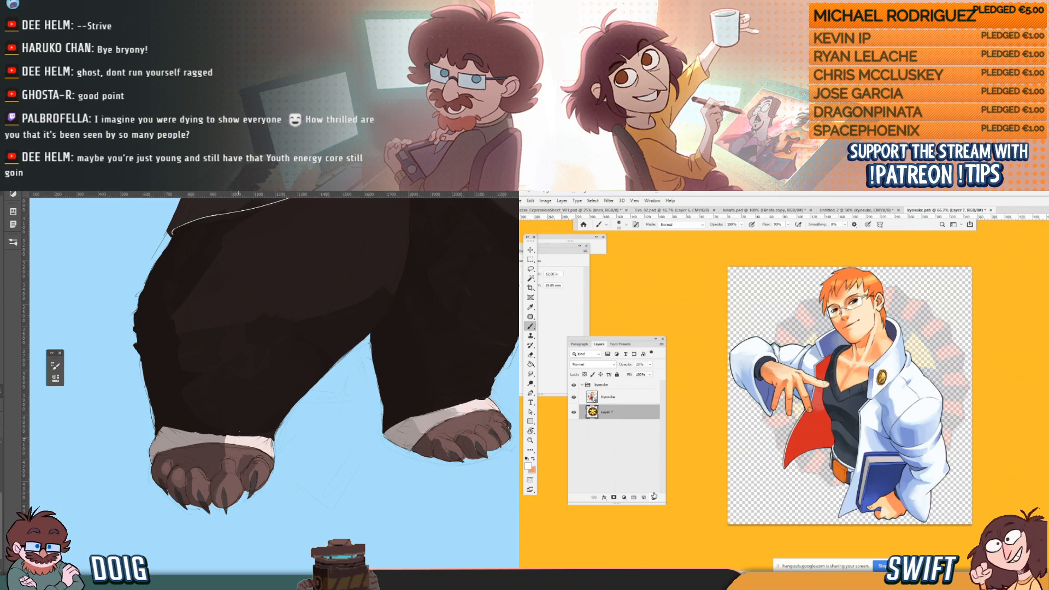
# Open the nested Kyosuke smart object, add a white-filled layer beneath the character, and reselect the Kyosuke layer.
pyautogui.click(596, 401)
pyautogui.doubleClick(595, 401)
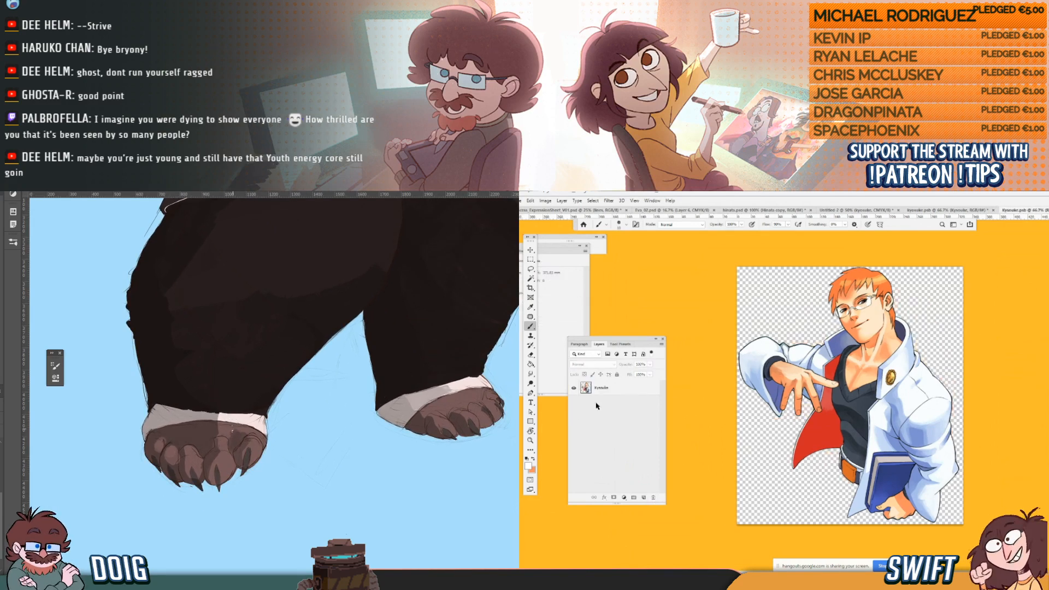
pyautogui.click(644, 498)
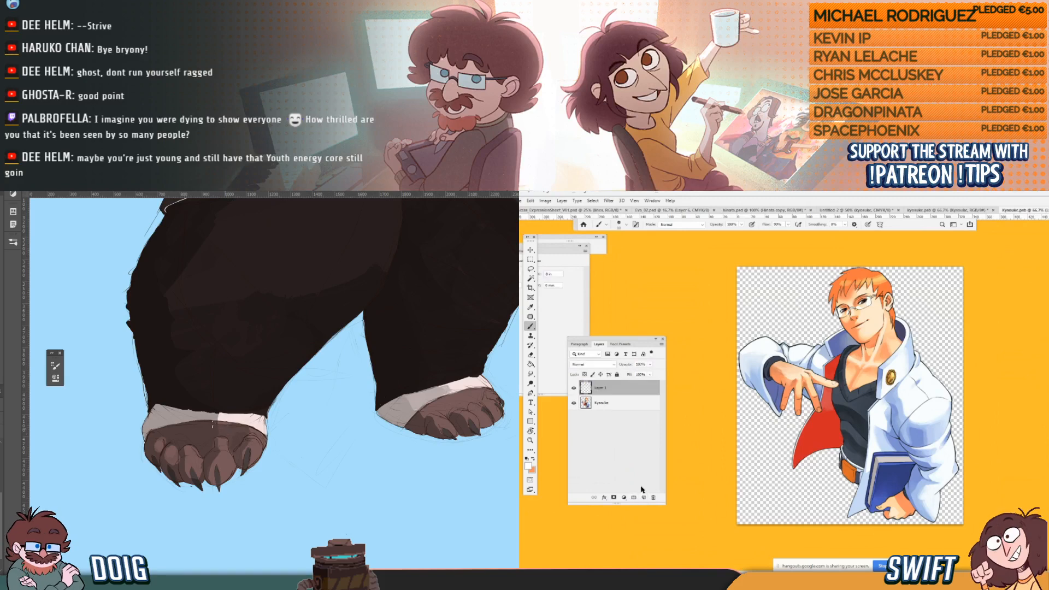
pyautogui.click(530, 364)
pyautogui.click(761, 464)
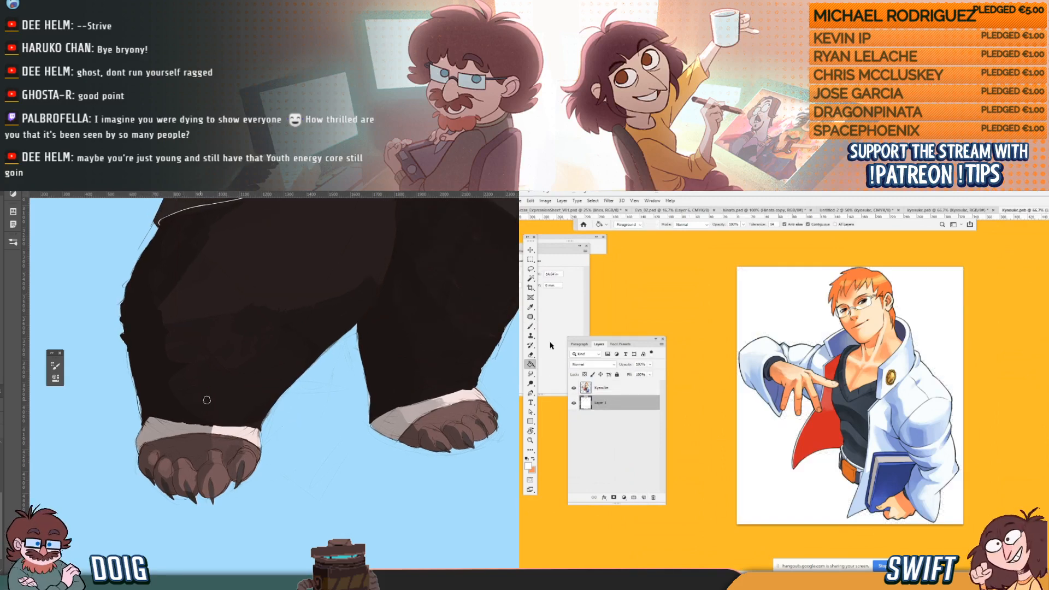
pyautogui.press('b')
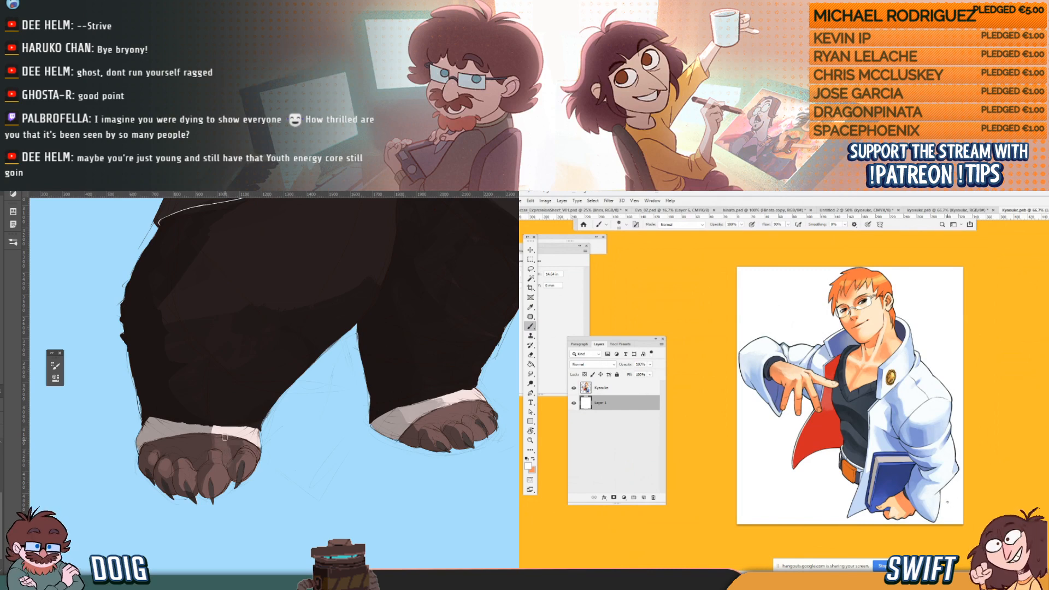
pyautogui.click(653, 391)
# Touch up the shading on the bear's feet and trouser cuffs, and set the Kyosuke document's foreground colour to black.
pyautogui.moveTo(269, 451); pyautogui.dragTo(270, 429)
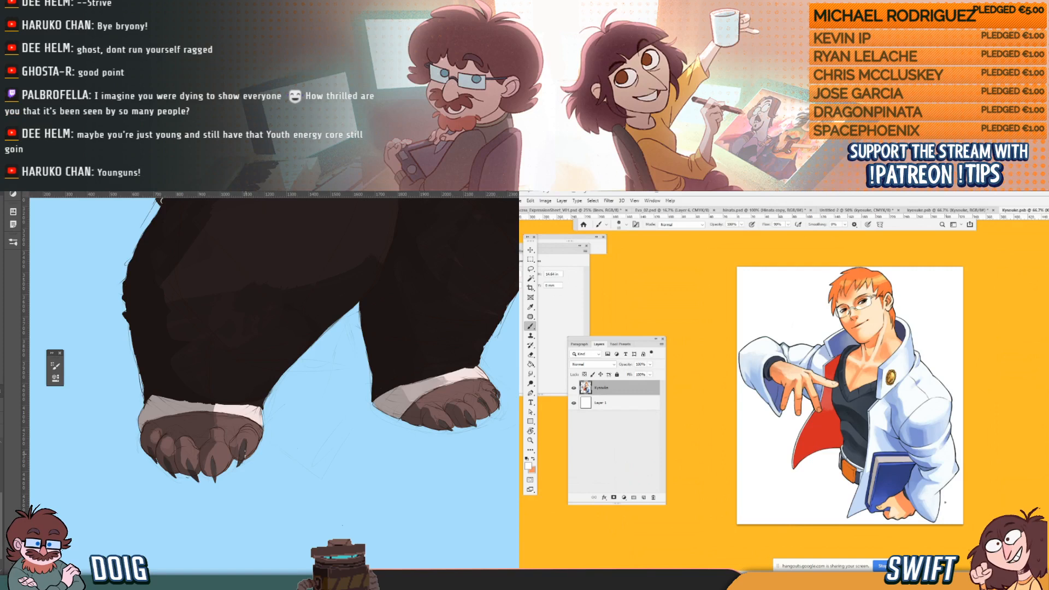
pyautogui.moveTo(251, 427); pyautogui.dragTo(267, 416)
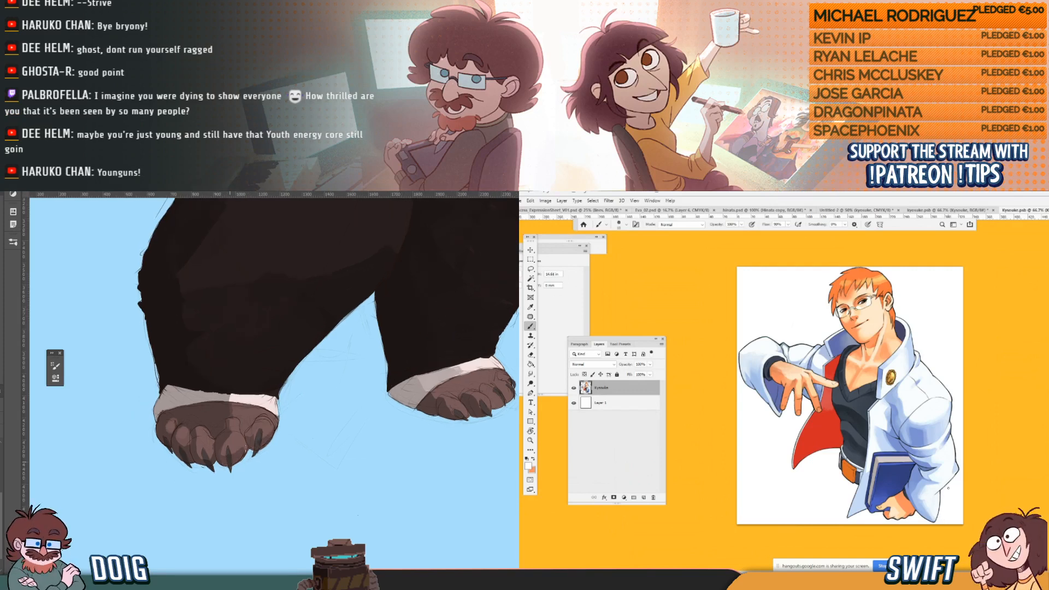
pyautogui.moveTo(271, 414); pyautogui.dragTo(274, 408)
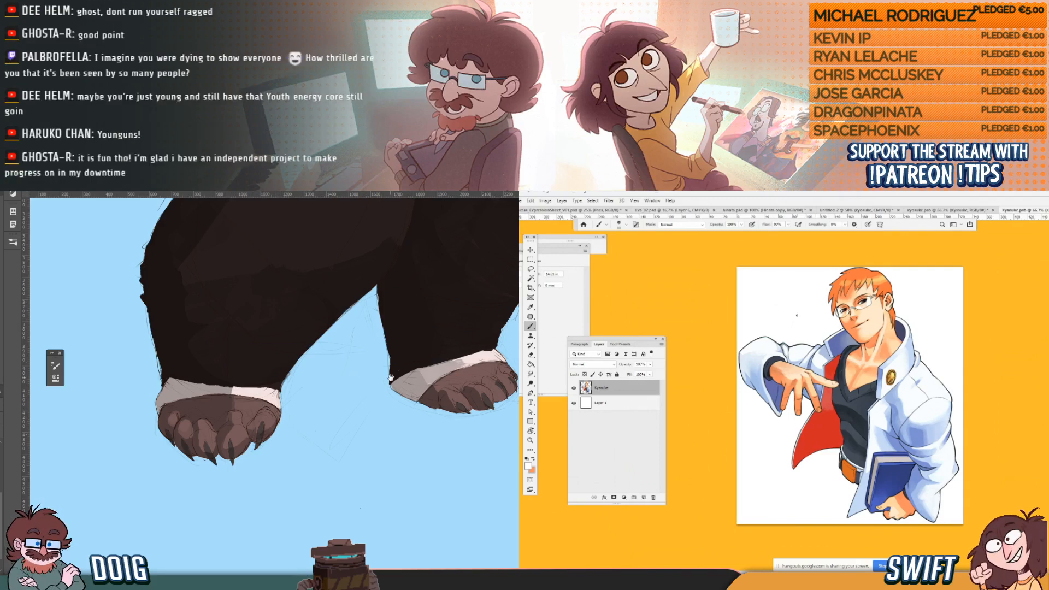
pyautogui.moveTo(392, 377); pyautogui.dragTo(321, 373)
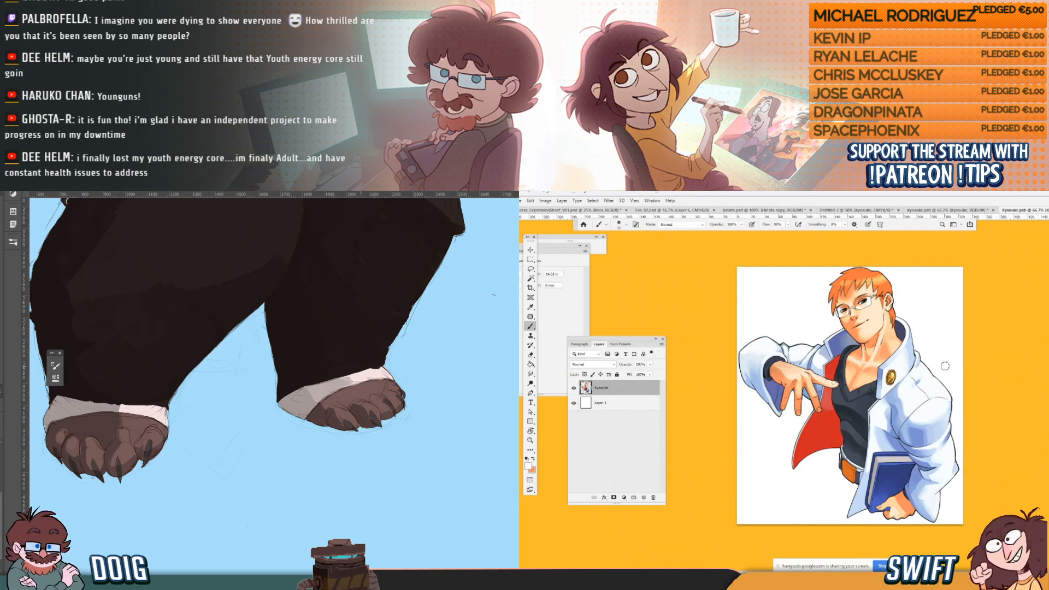
pyautogui.moveTo(302, 424); pyautogui.dragTo(344, 405)
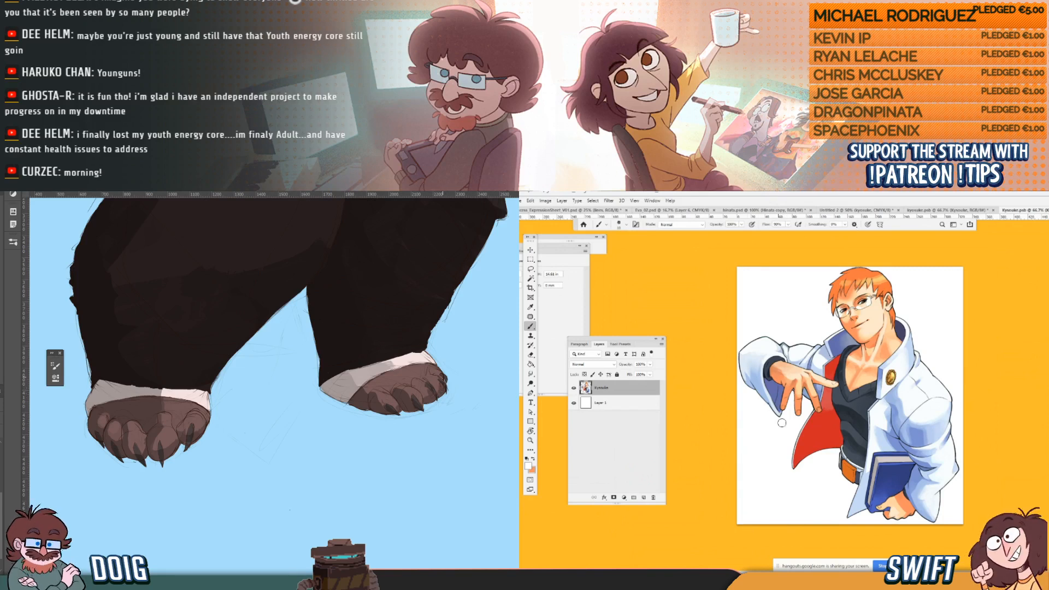
pyautogui.moveTo(204, 396); pyautogui.dragTo(244, 401)
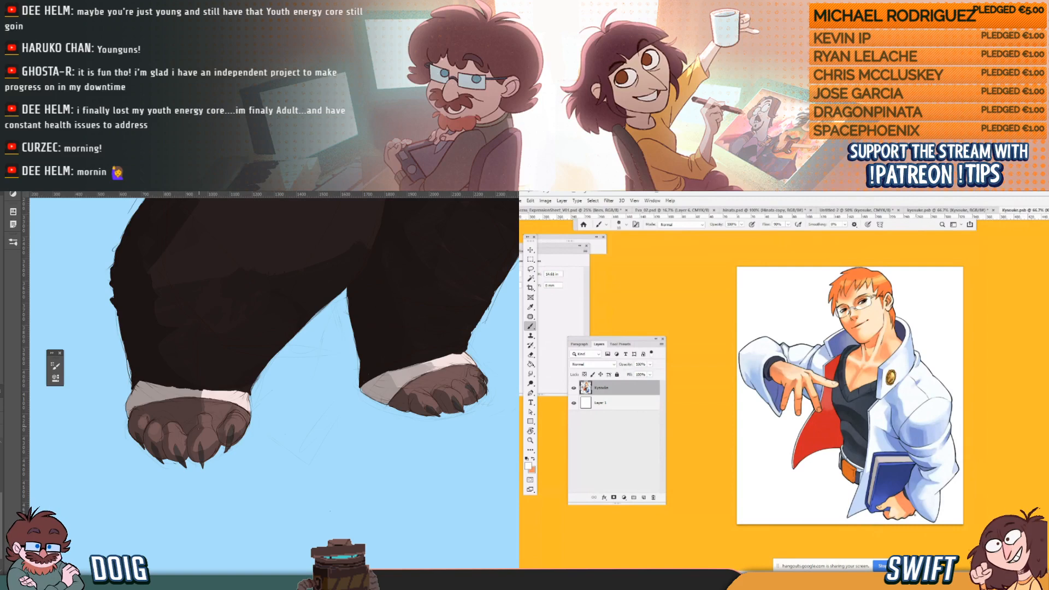
pyautogui.moveTo(233, 388); pyautogui.dragTo(241, 417)
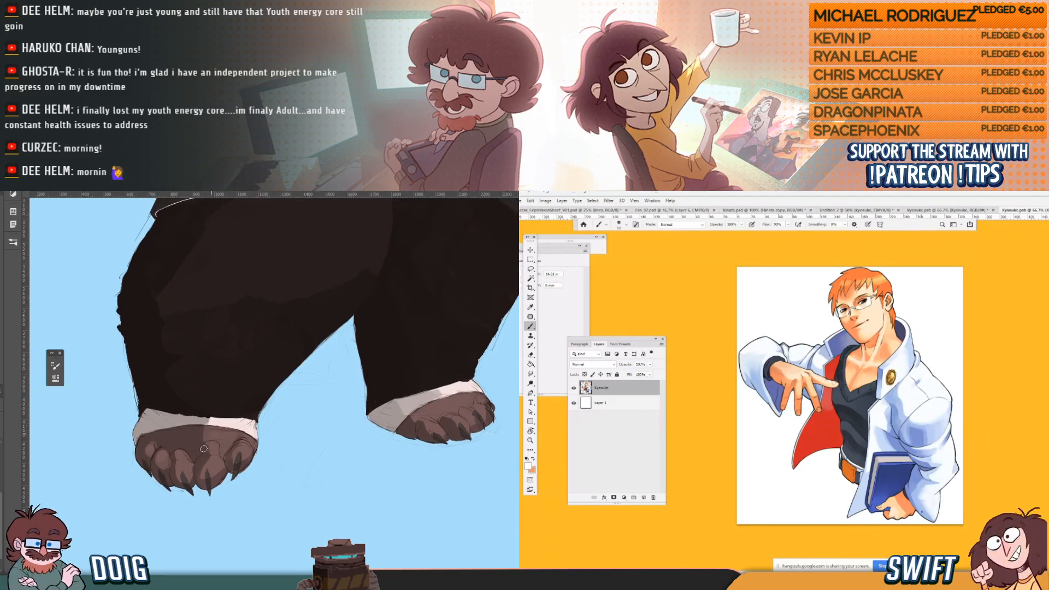
pyautogui.moveTo(203, 429); pyautogui.dragTo(207, 442)
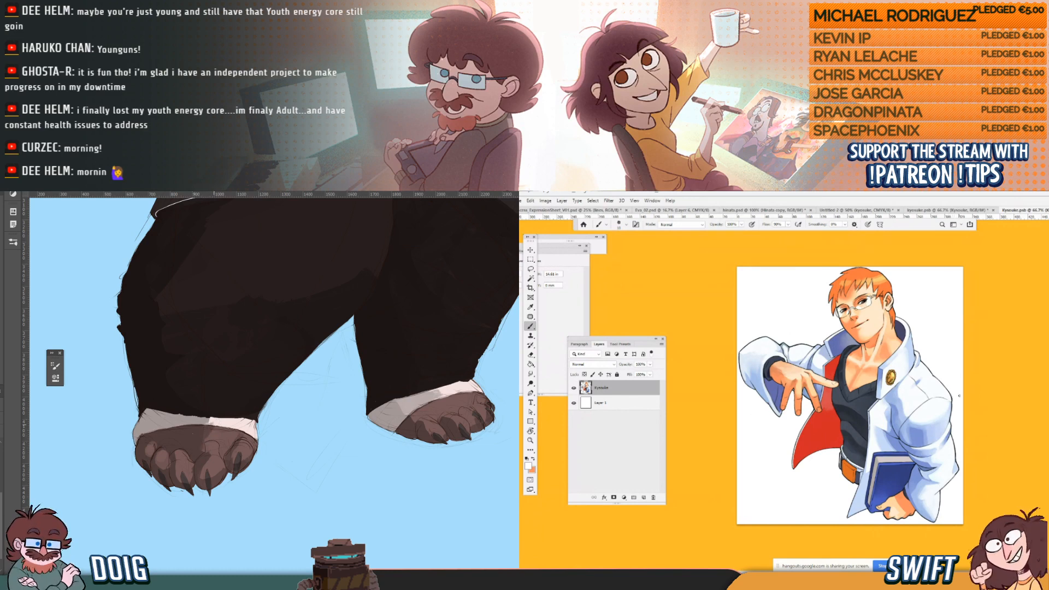
pyautogui.moveTo(209, 398); pyautogui.dragTo(232, 405)
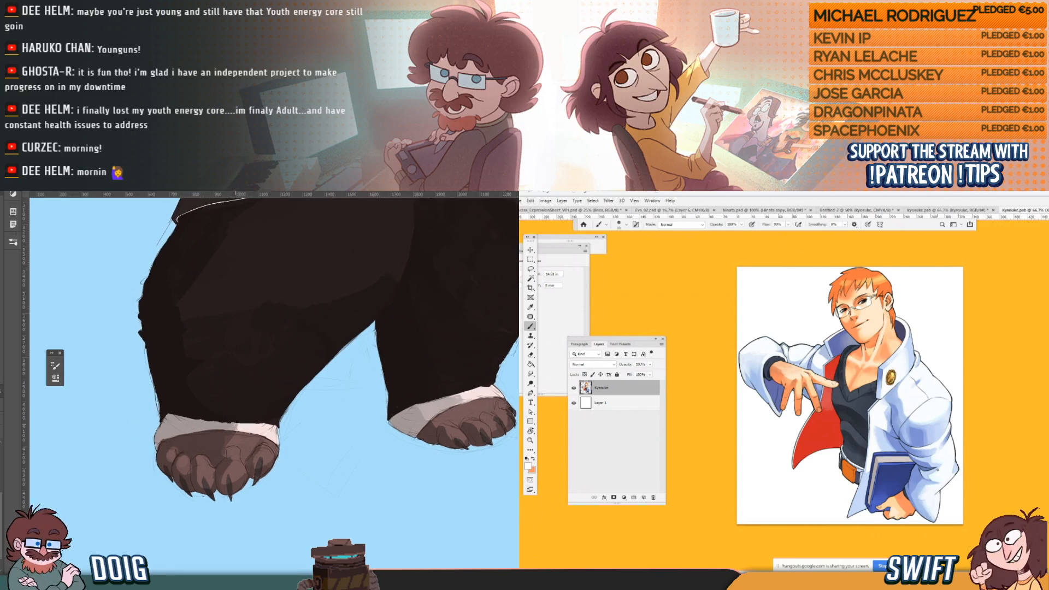
pyautogui.click(528, 459)
# Examine the bear's trousers, jacket, arms and head to check the shading across the whole figure.
pyautogui.moveTo(272, 363); pyautogui.dragTo(235, 438)
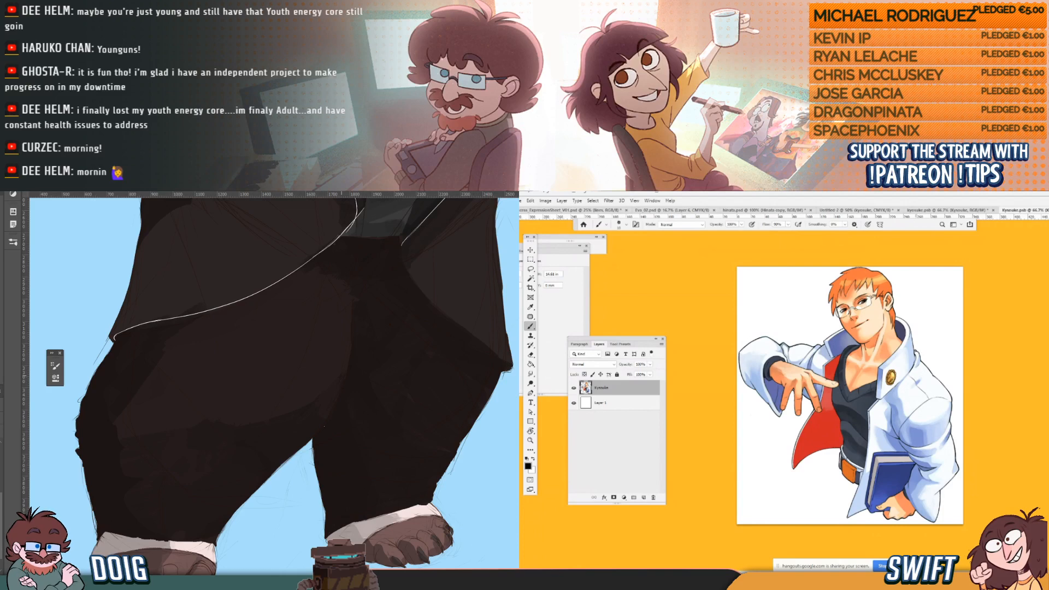
pyautogui.scroll(-2, 307, 371)
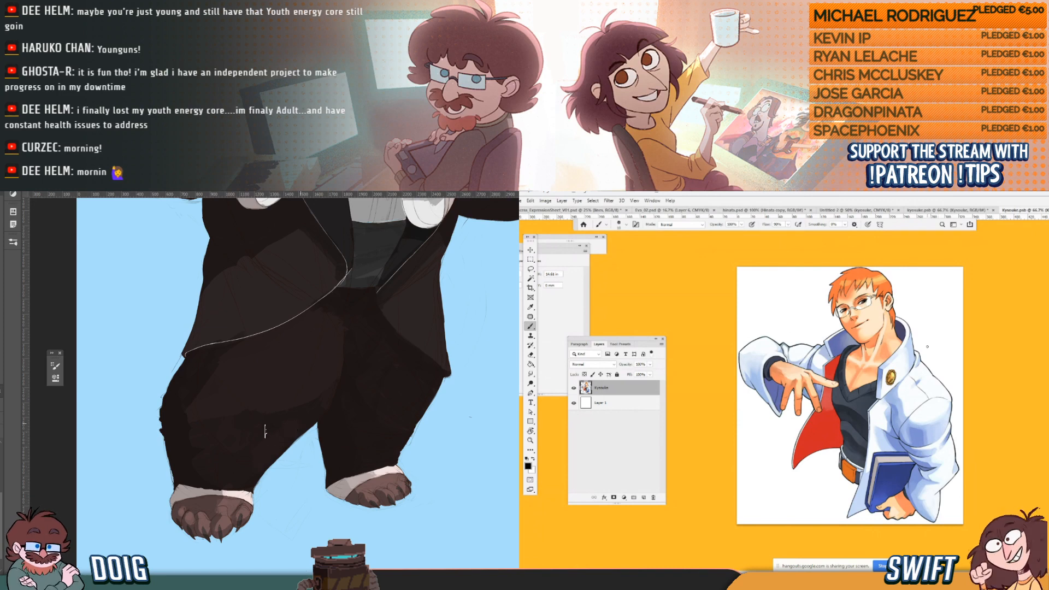
pyautogui.moveTo(333, 376); pyautogui.dragTo(320, 407)
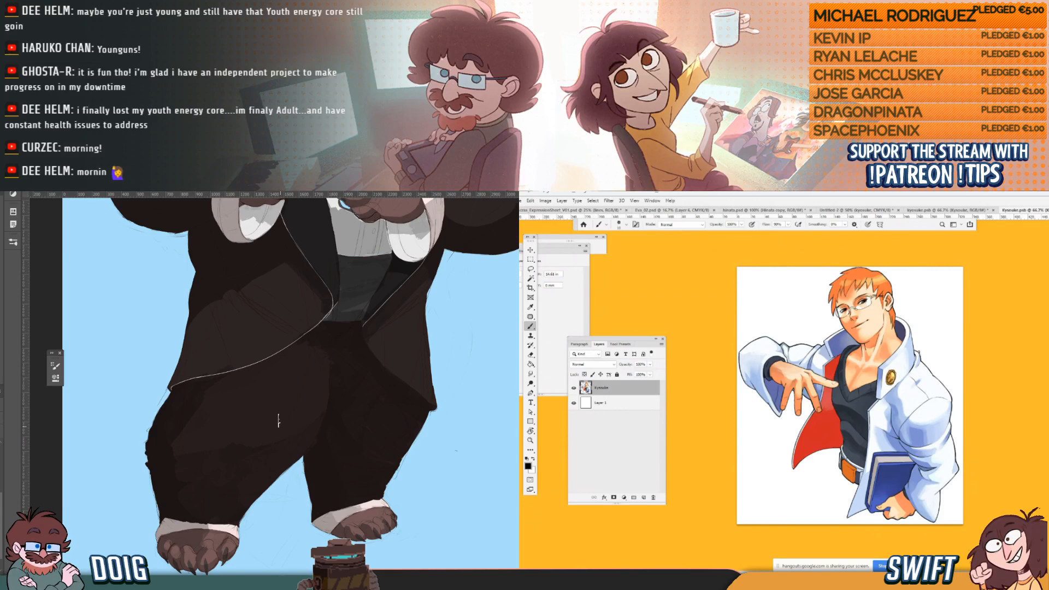
pyautogui.moveTo(295, 314); pyautogui.dragTo(222, 469)
pyautogui.moveTo(382, 373); pyautogui.dragTo(300, 400)
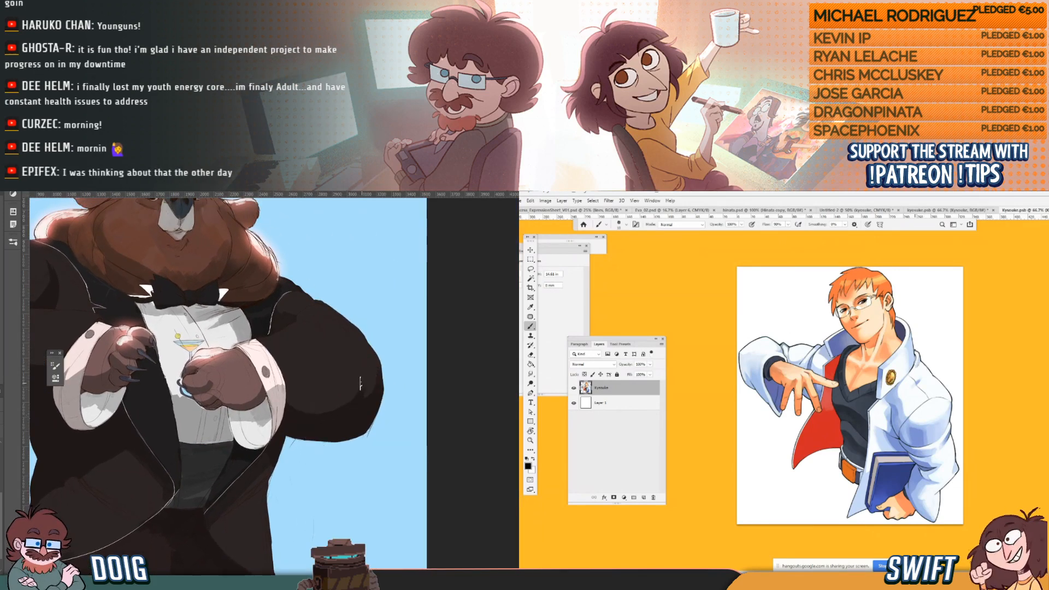
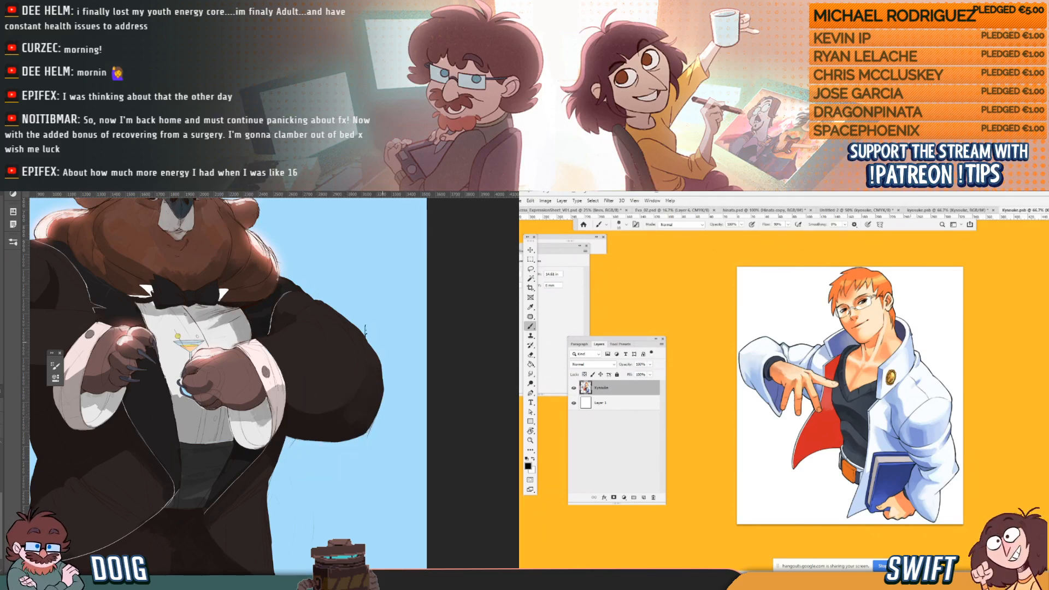
pyautogui.moveTo(276, 361); pyautogui.dragTo(379, 414)
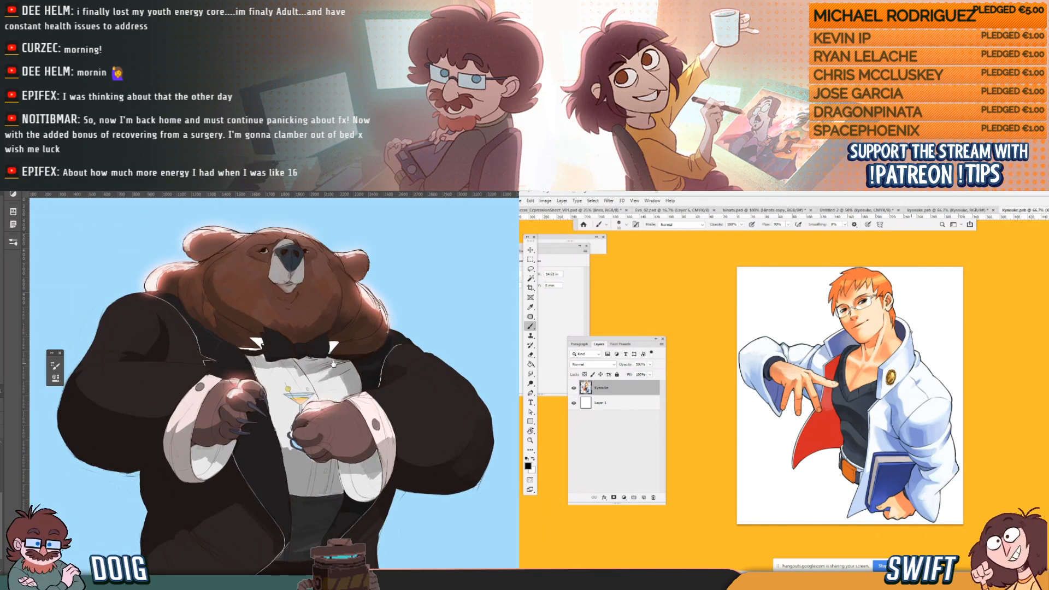
pyautogui.moveTo(313, 387); pyautogui.dragTo(309, 367)
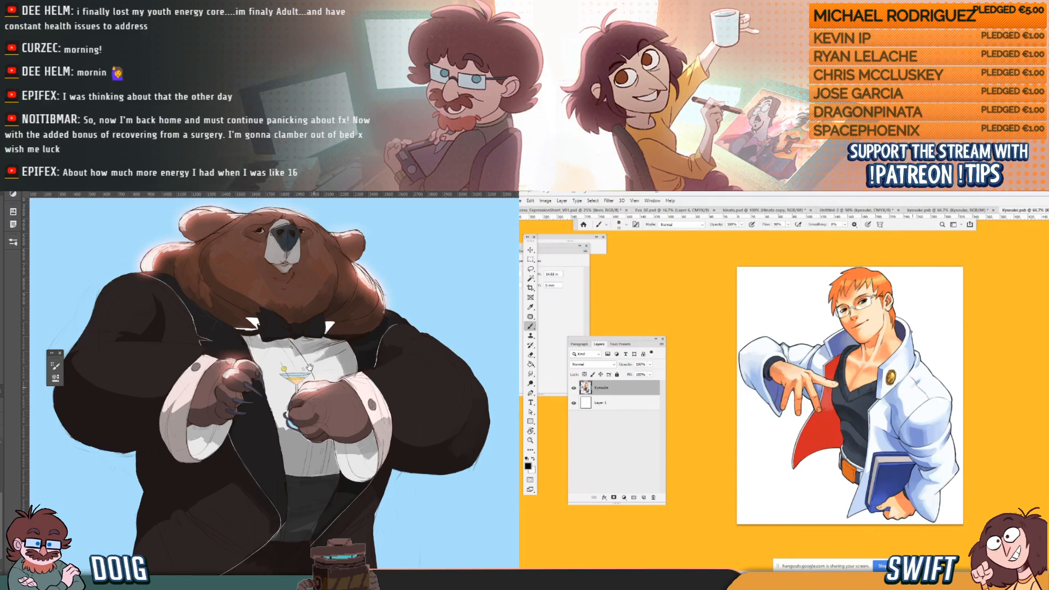
pyautogui.moveTo(309, 367); pyautogui.dragTo(306, 361)
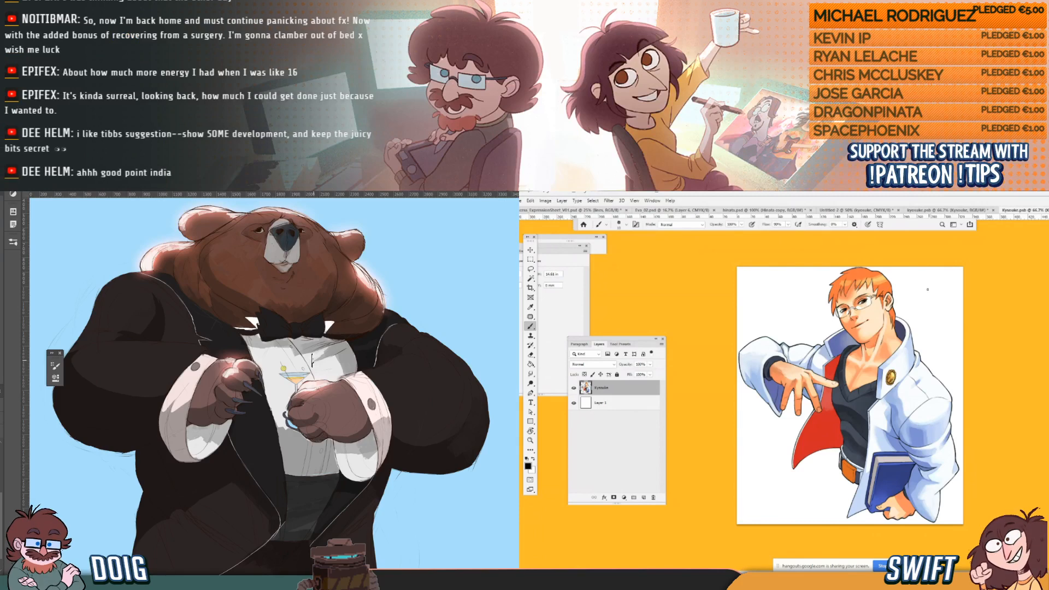
pyautogui.moveTo(358, 411); pyautogui.dragTo(320, 359)
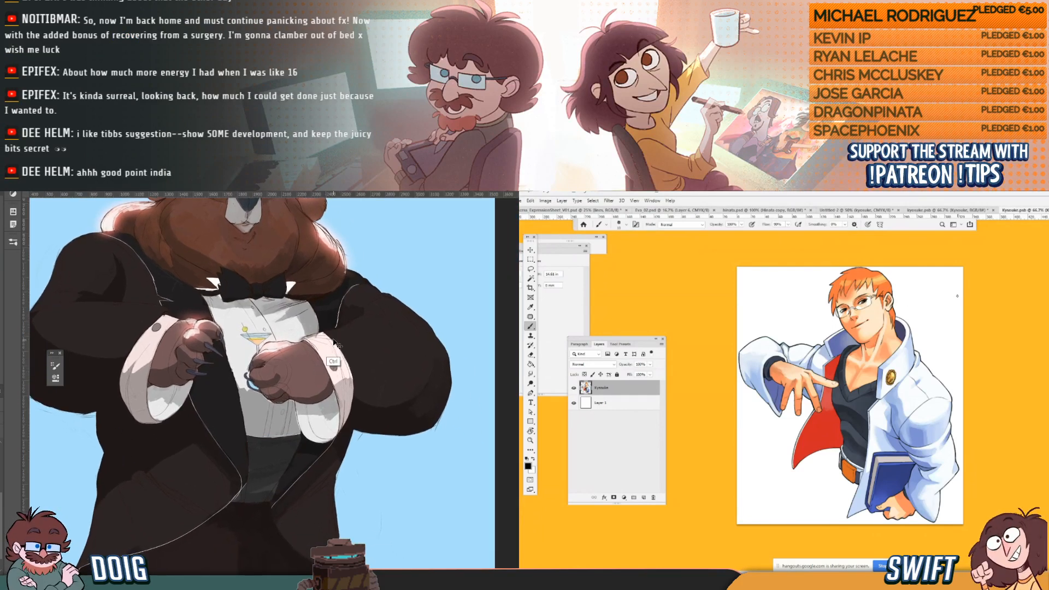
# Refine the shading of the bear's waistcoat and lower jacket front, and sample a coat colour from the Kyosuke artwork.
pyautogui.scroll(2, 336, 343)
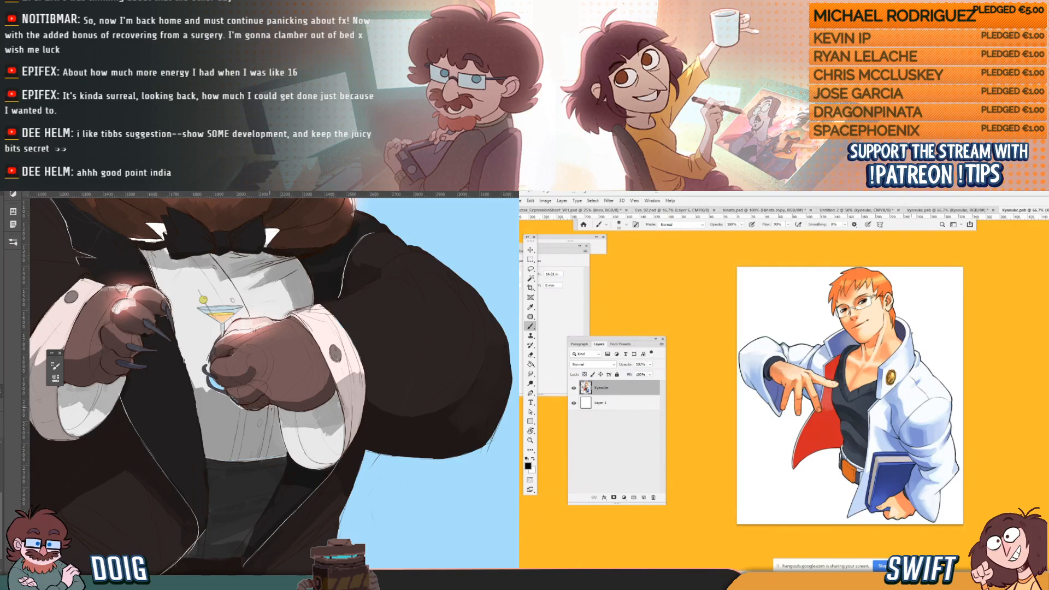
pyautogui.moveTo(248, 375); pyautogui.dragTo(312, 375)
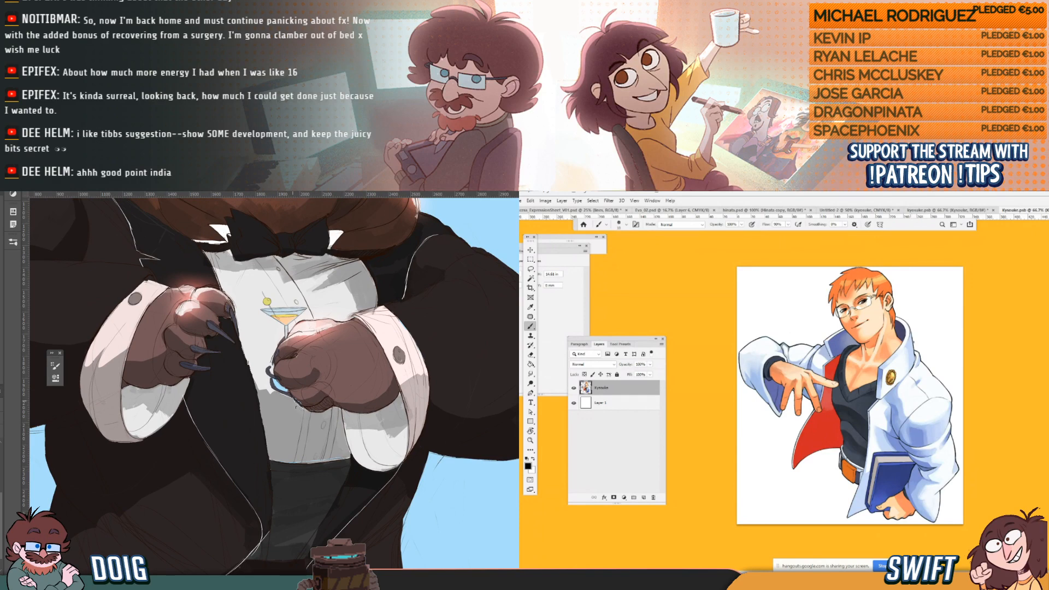
pyautogui.moveTo(264, 414); pyautogui.dragTo(312, 411)
pyautogui.moveTo(355, 493); pyautogui.dragTo(357, 481)
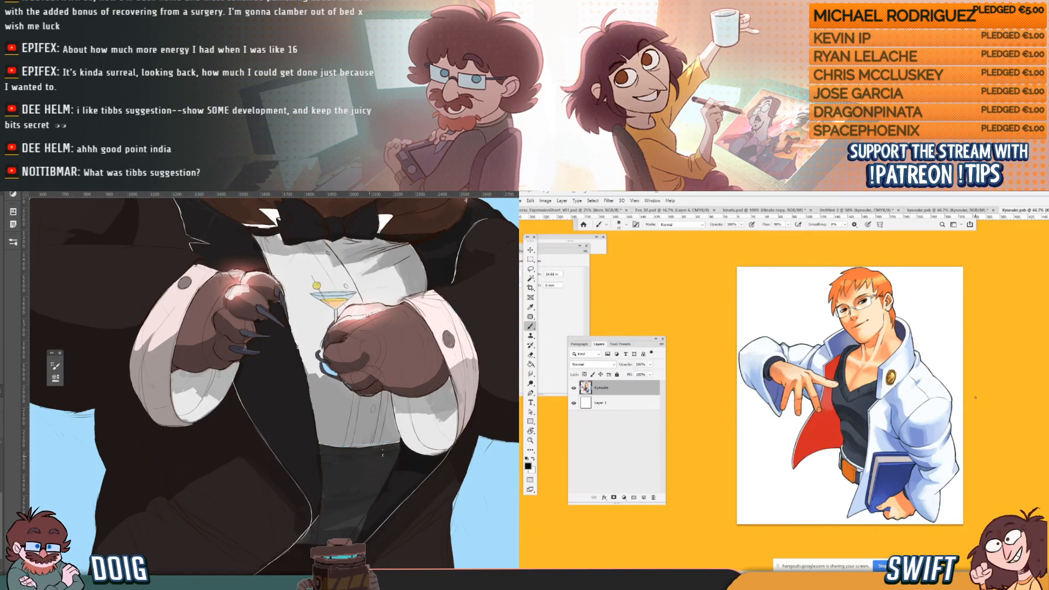
pyautogui.moveTo(383, 454); pyautogui.dragTo(378, 365)
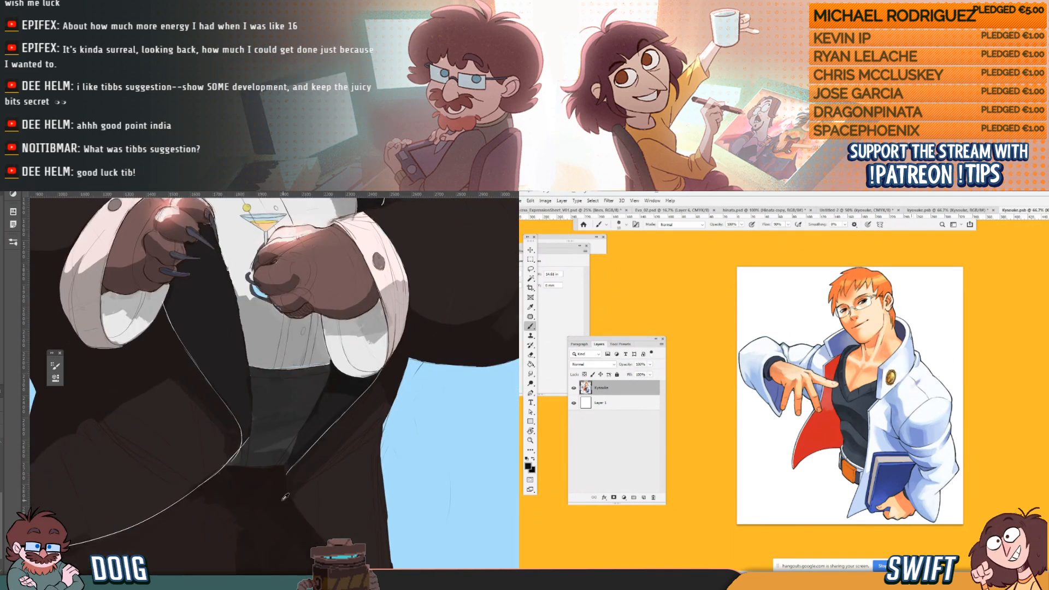
pyautogui.keyDown('alt'); pyautogui.click(910, 343); pyautogui.keyUp('alt')
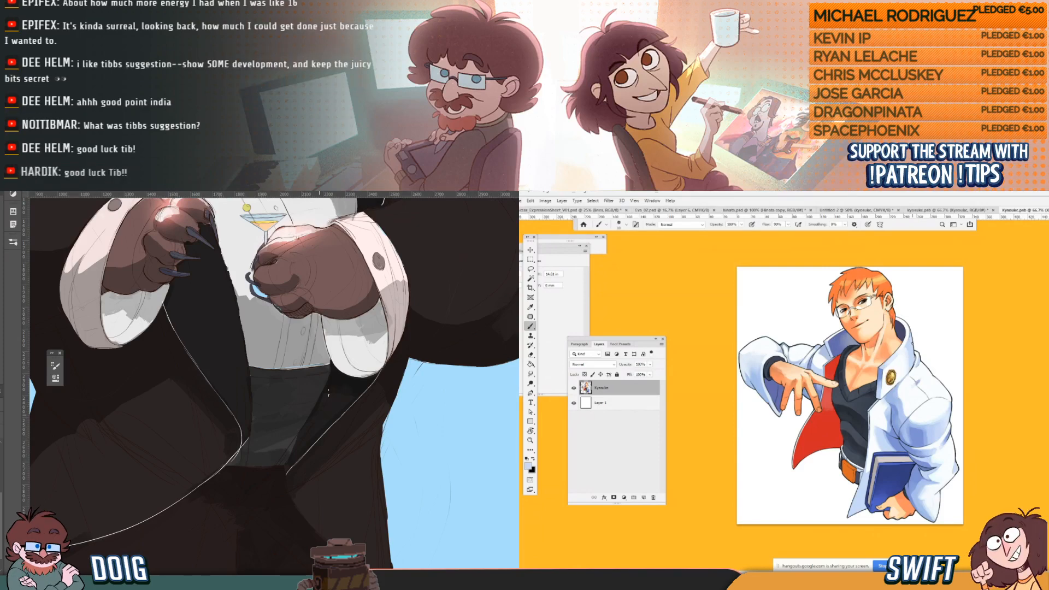
pyautogui.moveTo(329, 393); pyautogui.dragTo(320, 425)
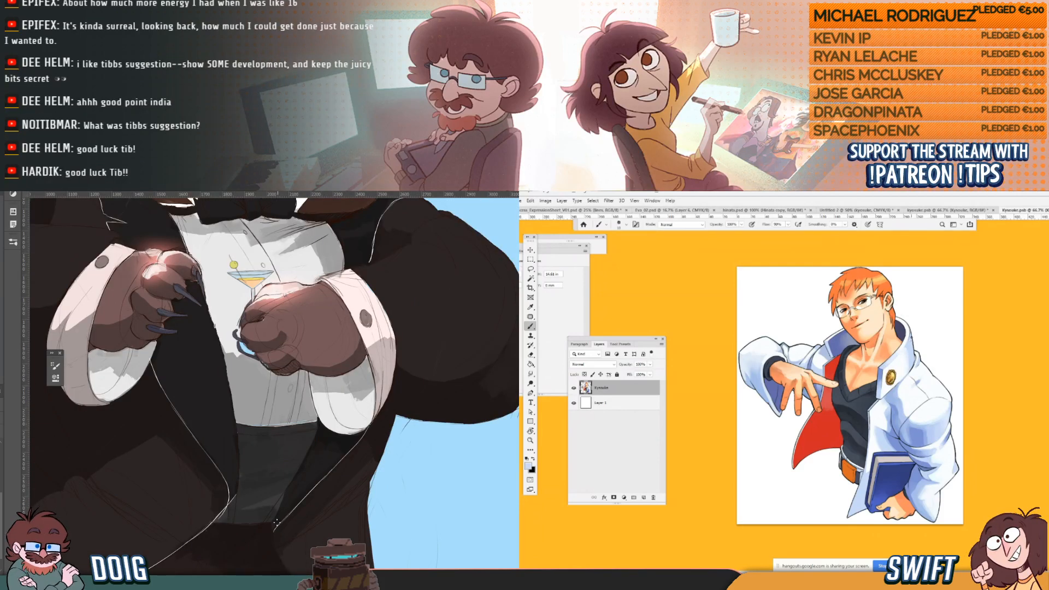
pyautogui.moveTo(285, 424); pyautogui.dragTo(367, 424)
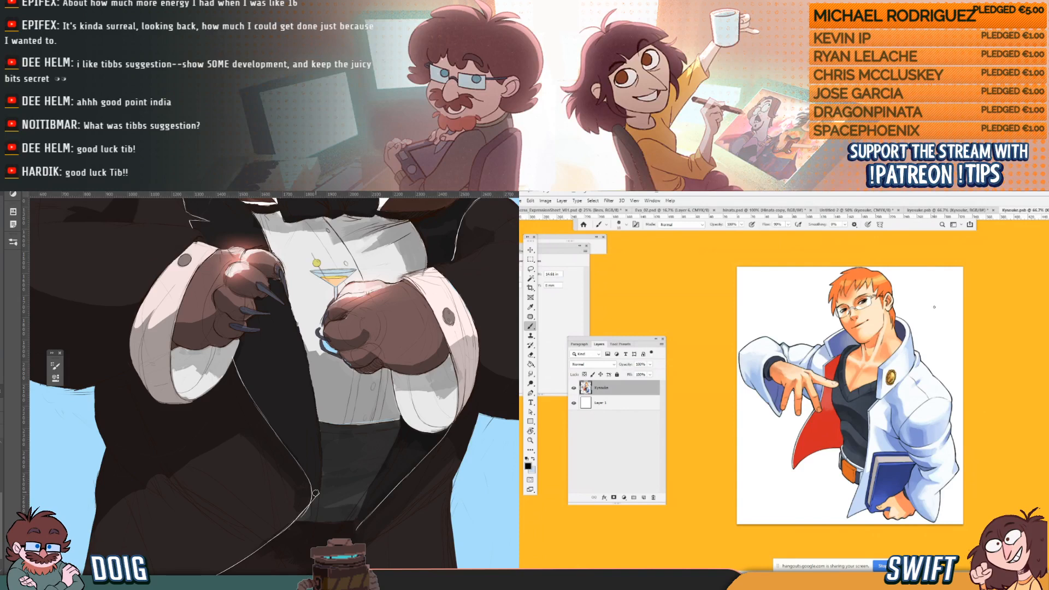
pyautogui.moveTo(293, 381)
pyautogui.mouseDown()
pyautogui.moveTo(317, 428)
pyautogui.moveTo(405, 405)
pyautogui.mouseUp()
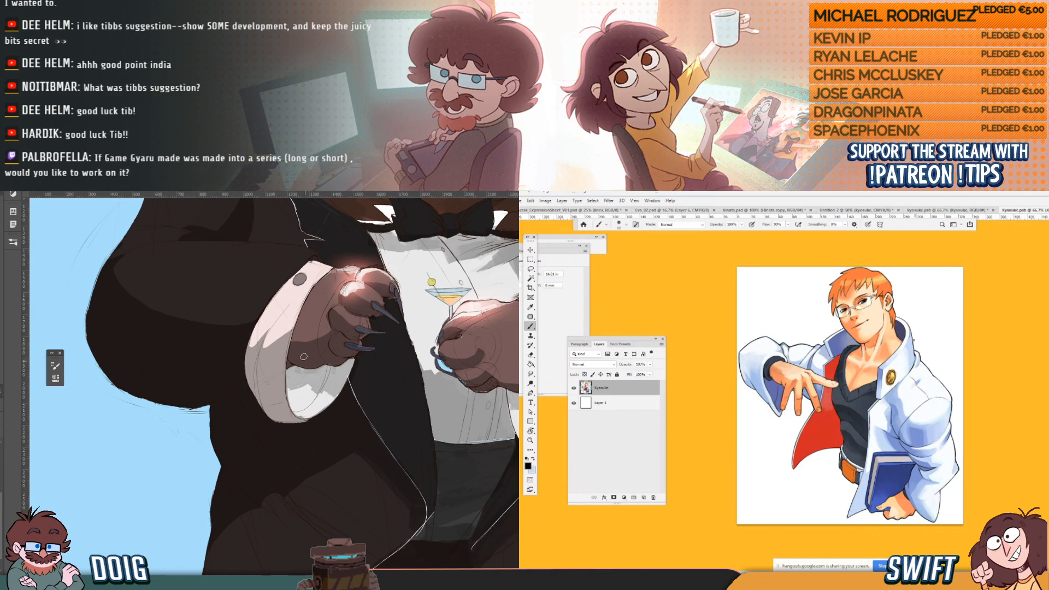
# Touch up the shading on the bear's lower jacket and trousers, and rotate the Kyosuke canvas about 40° clockwise for brushwork along the coat.
pyautogui.moveTo(304, 356); pyautogui.dragTo(272, 336)
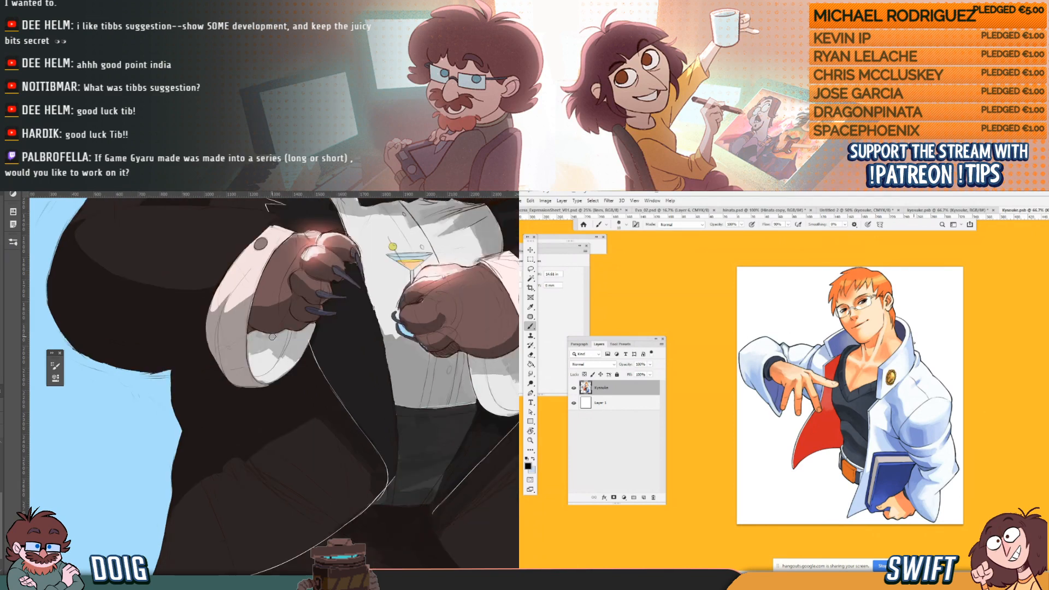
pyautogui.hotkey('ctrl', '-')
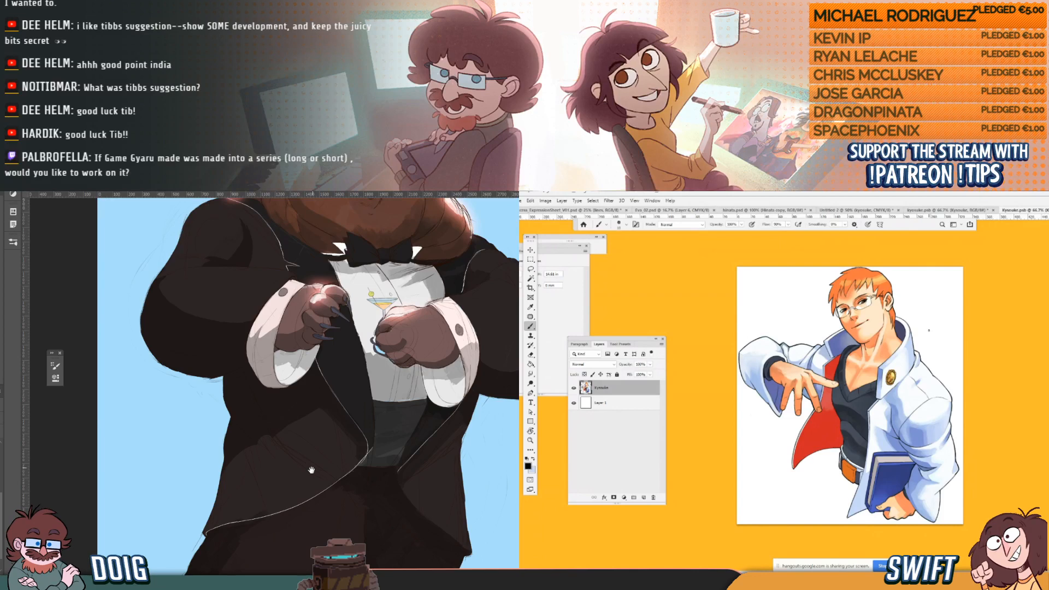
pyautogui.moveTo(312, 470); pyautogui.dragTo(354, 415)
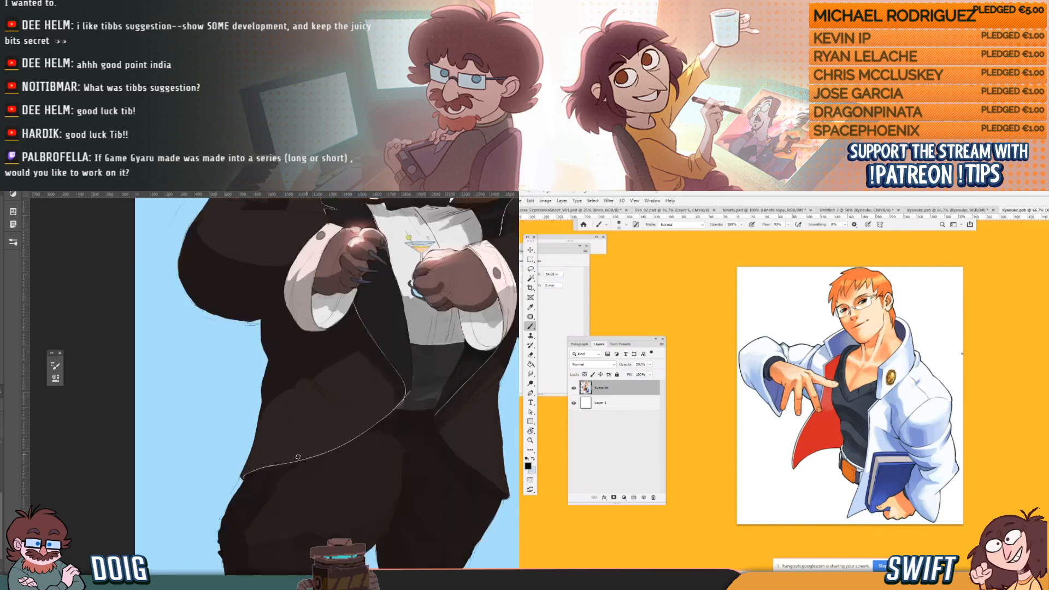
pyautogui.moveTo(378, 405); pyautogui.dragTo(304, 360)
pyautogui.press('r')
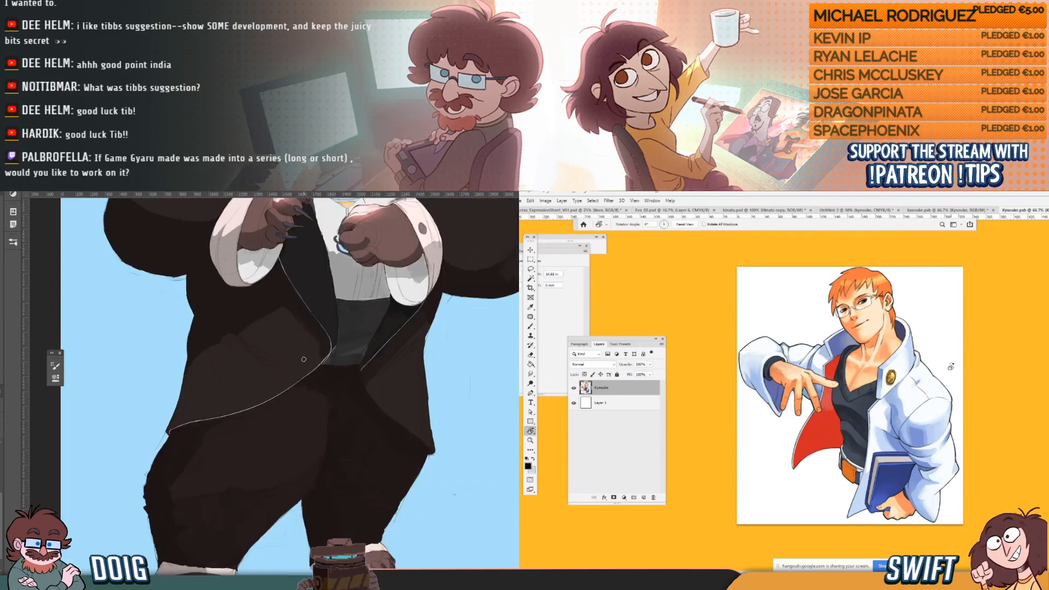
pyautogui.moveTo(951, 367); pyautogui.dragTo(914, 417)
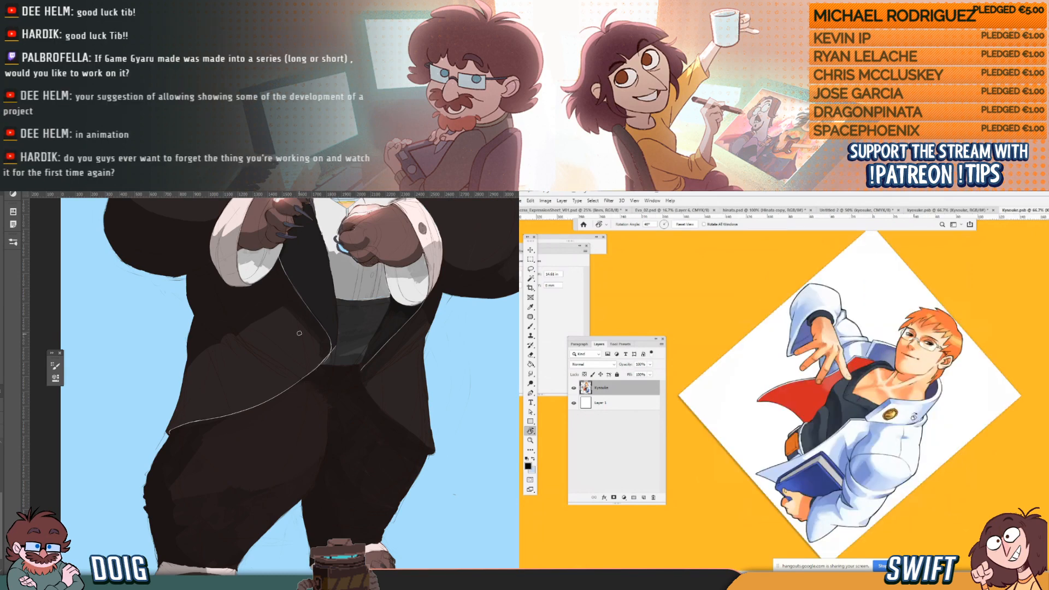
pyautogui.press('b')
pyautogui.moveTo(391, 436)
pyautogui.mouseDown()
pyautogui.moveTo(377, 323)
pyautogui.moveTo(341, 405)
pyautogui.moveTo(317, 430)
pyautogui.mouseUp()
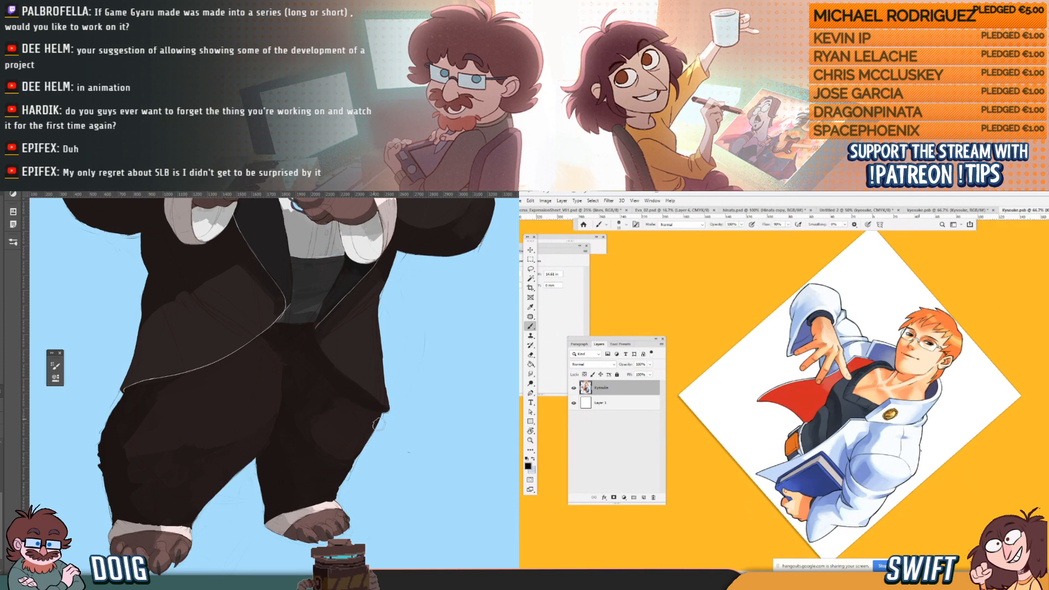
pyautogui.moveTo(312, 465); pyautogui.dragTo(319, 452)
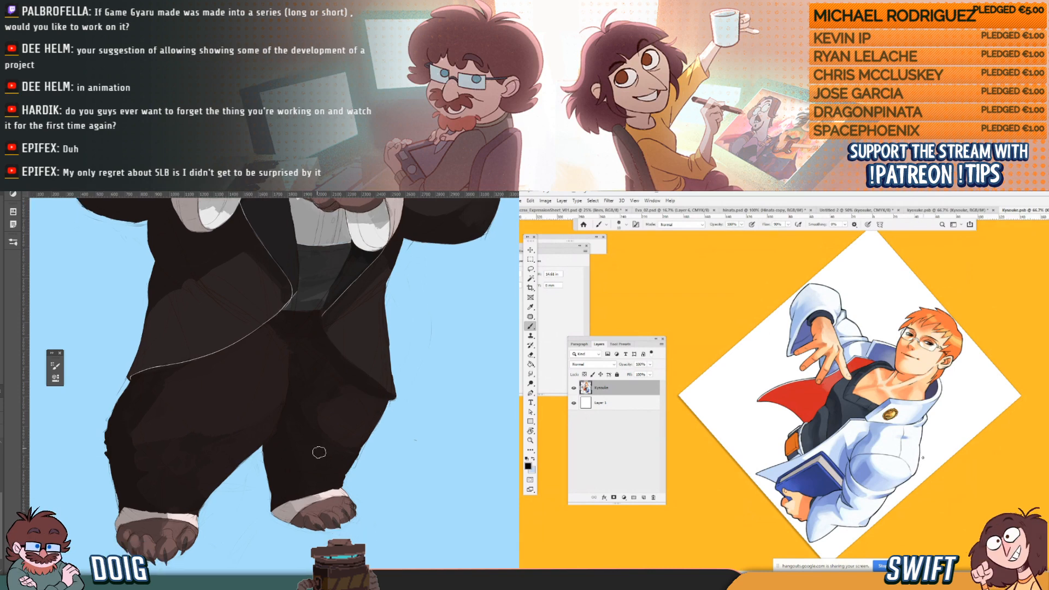
pyautogui.moveTo(369, 426)
pyautogui.mouseDown()
pyautogui.moveTo(335, 404)
pyautogui.moveTo(352, 419)
pyautogui.mouseUp()
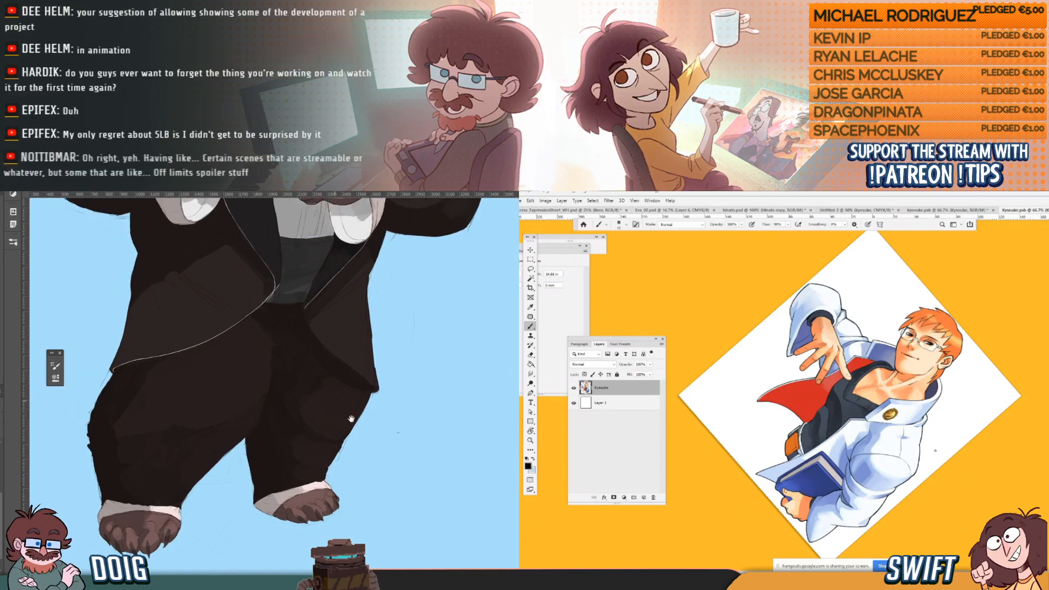
# Refine the shading of the bear's trouser legs, and choose the Eraser for cleaning the rotated Kyosuke coat's edge.
pyautogui.press('r')
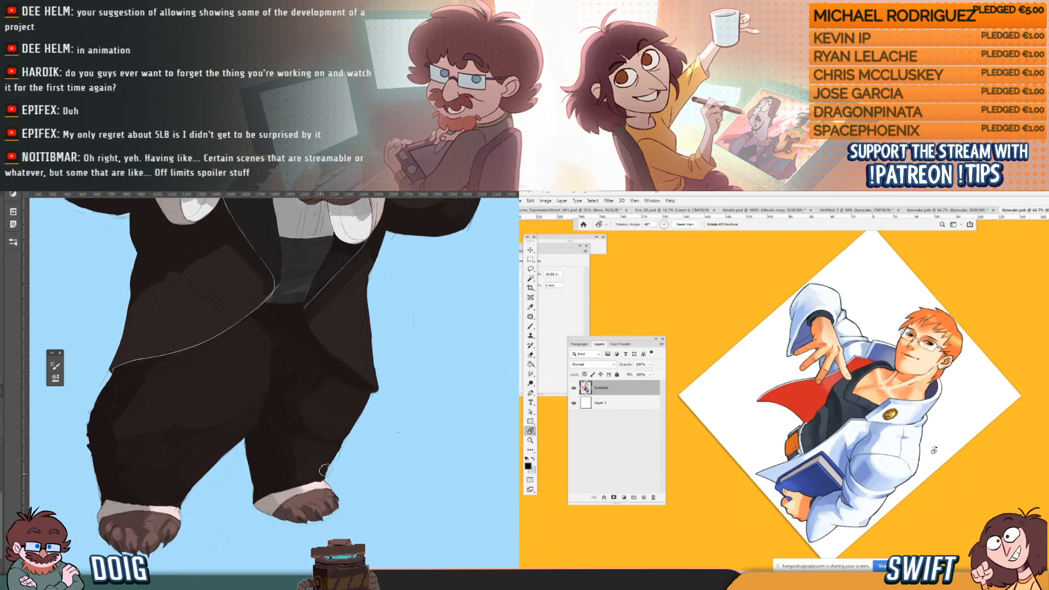
pyautogui.moveTo(934, 450)
pyautogui.mouseDown()
pyautogui.moveTo(993, 421)
pyautogui.moveTo(959, 424)
pyautogui.moveTo(922, 472)
pyautogui.mouseUp()
pyautogui.press('b')
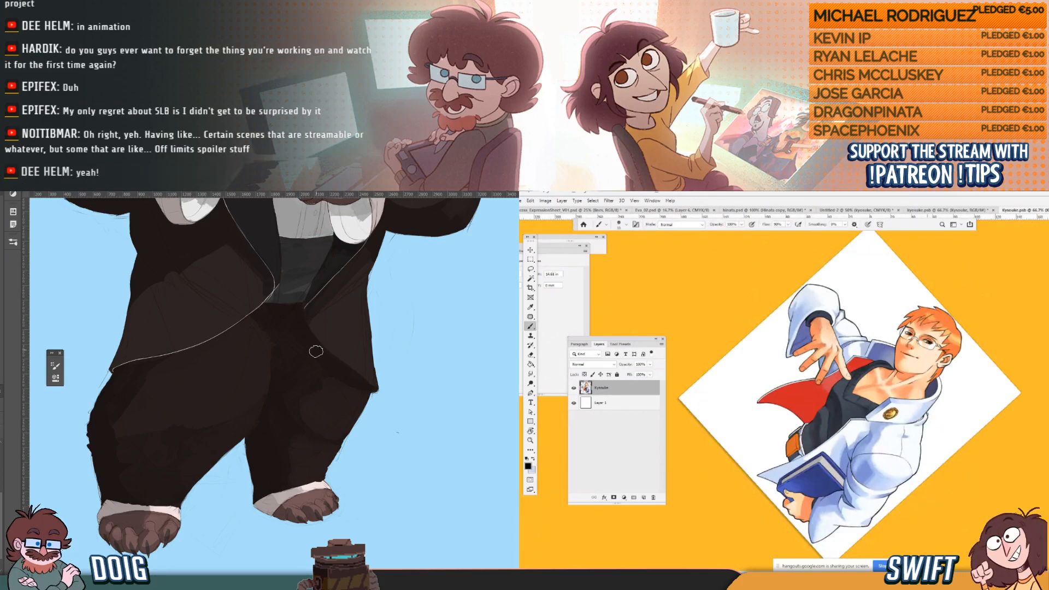
pyautogui.moveTo(316, 351); pyautogui.dragTo(298, 454)
pyautogui.press('r')
pyautogui.moveTo(932, 453)
pyautogui.mouseDown()
pyautogui.moveTo(953, 430)
pyautogui.moveTo(927, 438)
pyautogui.mouseUp()
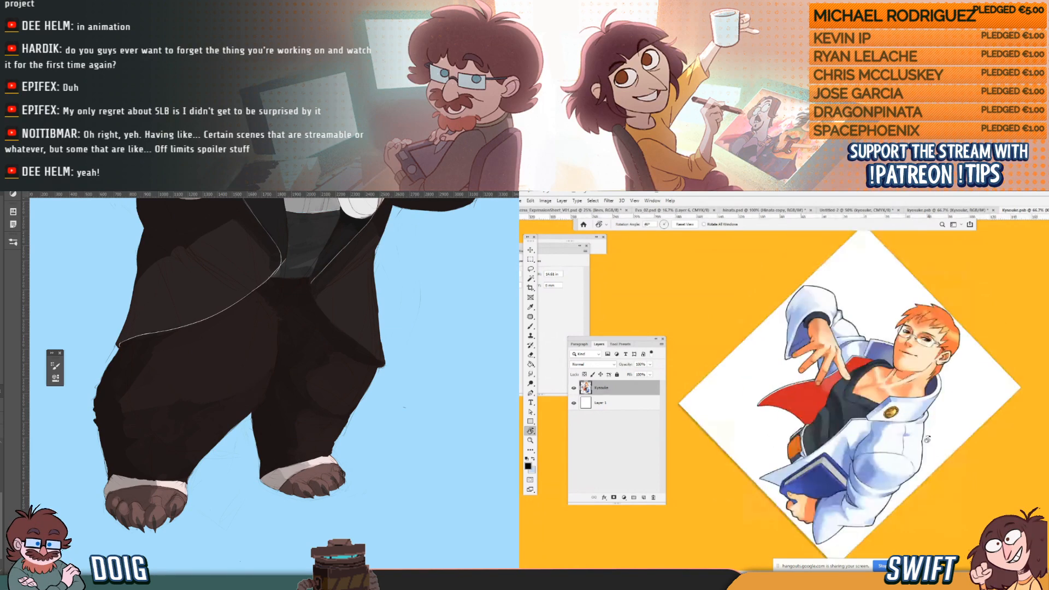
pyautogui.click(530, 354)
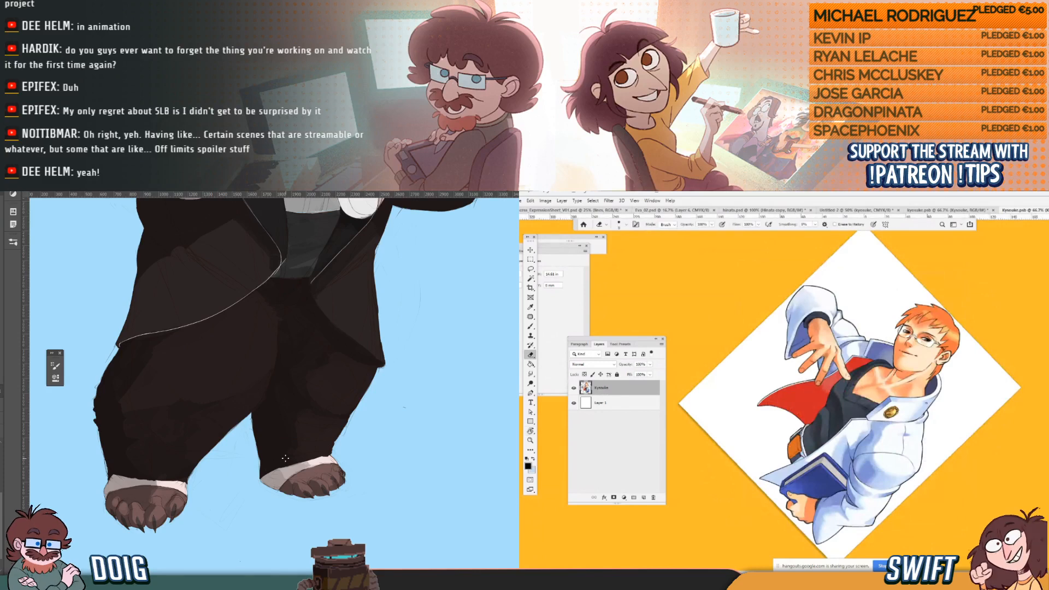
# Outline small freehand areas on the outer elbow of the bear's raised-hand sleeve and adjust its shading.
pyautogui.scroll(5, 285, 458)
pyautogui.scroll(3, 322, 461)
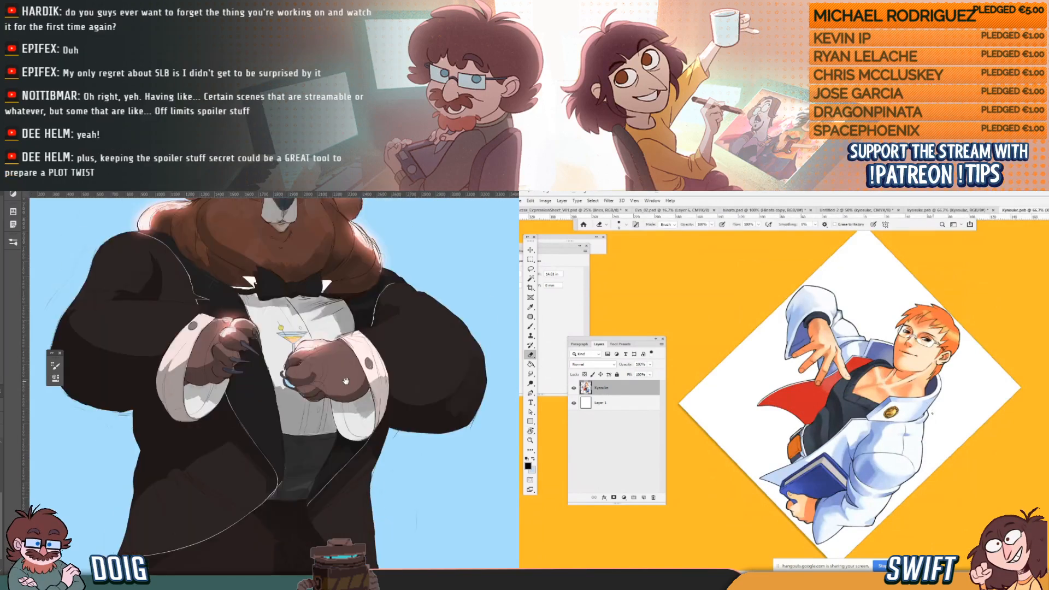
pyautogui.scroll(3, 348, 387)
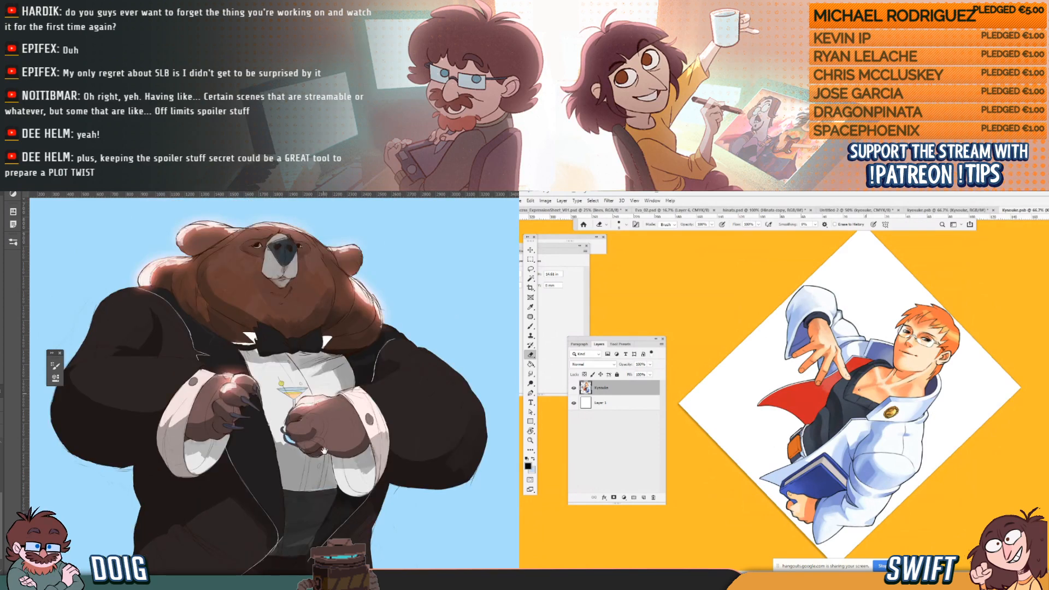
pyautogui.moveTo(324, 449)
pyautogui.mouseDown()
pyautogui.moveTo(339, 464)
pyautogui.moveTo(328, 432)
pyautogui.mouseUp()
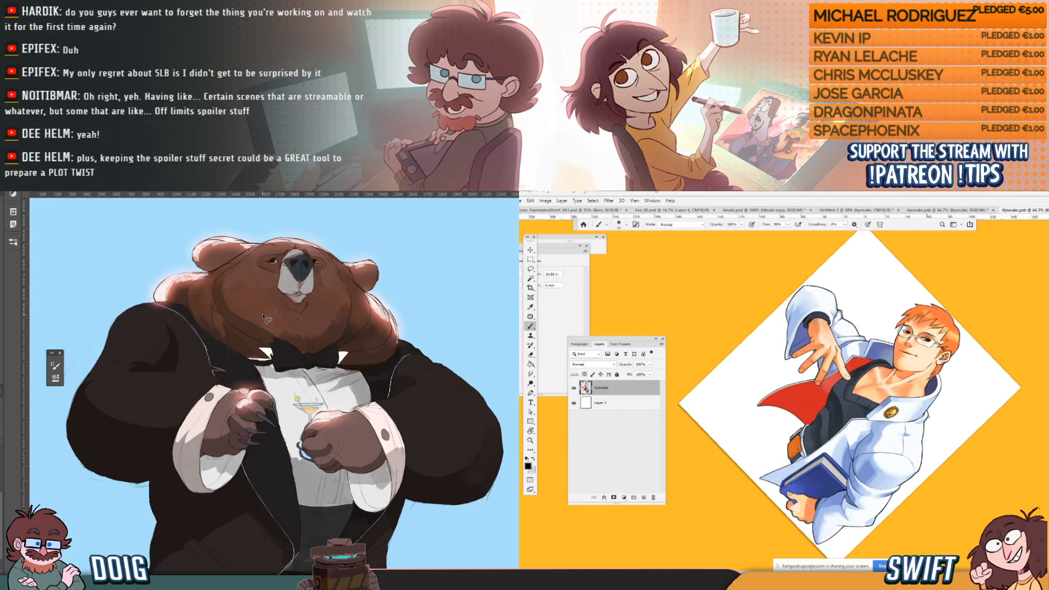
pyautogui.moveTo(265, 319); pyautogui.dragTo(300, 313)
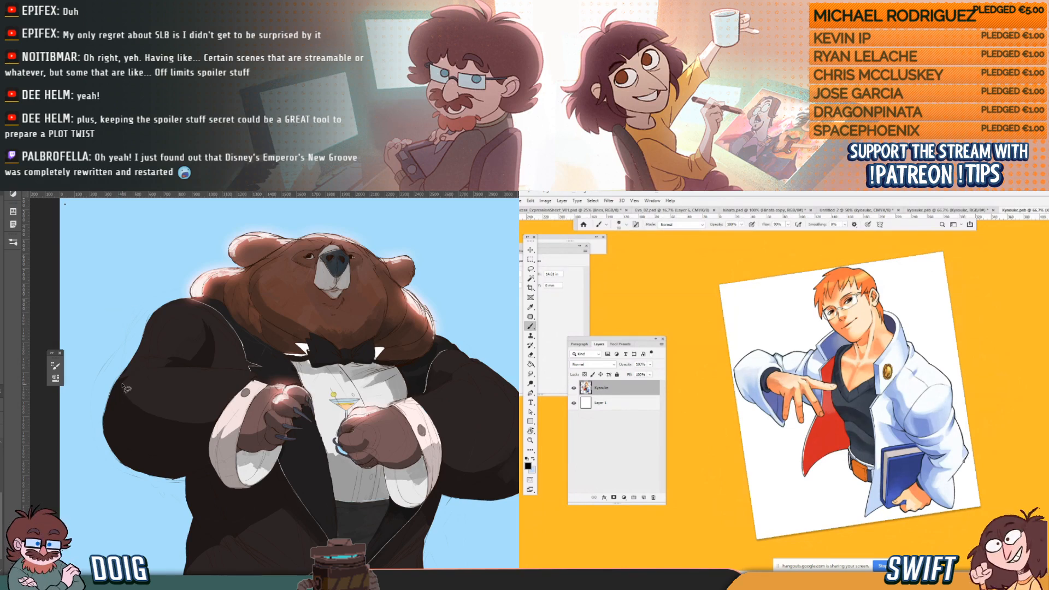
pyautogui.moveTo(122, 382)
pyautogui.mouseDown()
pyautogui.moveTo(117, 407)
pyautogui.moveTo(116, 382)
pyautogui.moveTo(129, 379)
pyautogui.mouseUp()
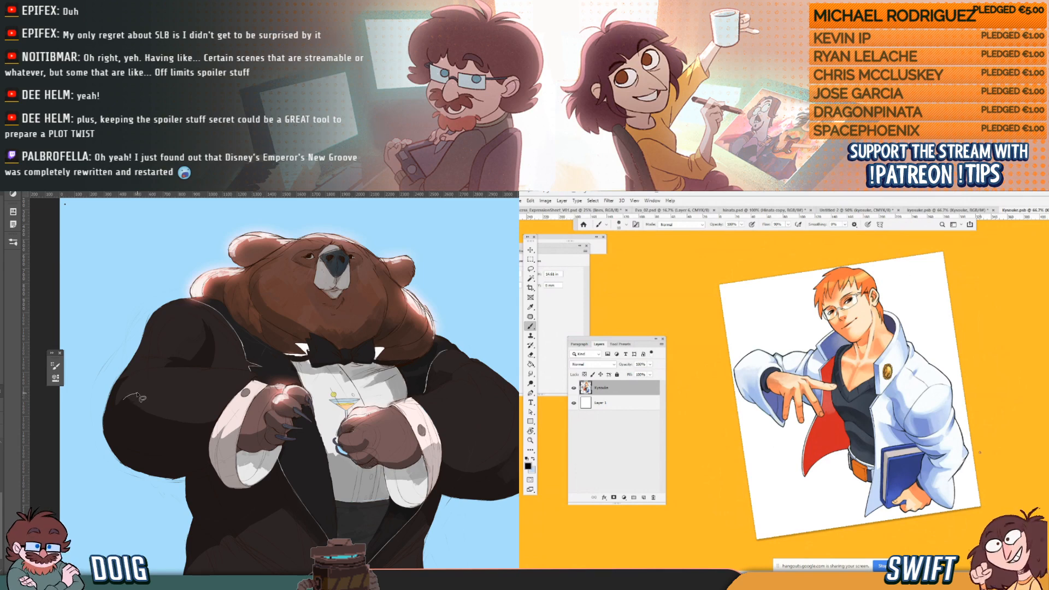
pyautogui.moveTo(124, 400); pyautogui.dragTo(135, 408)
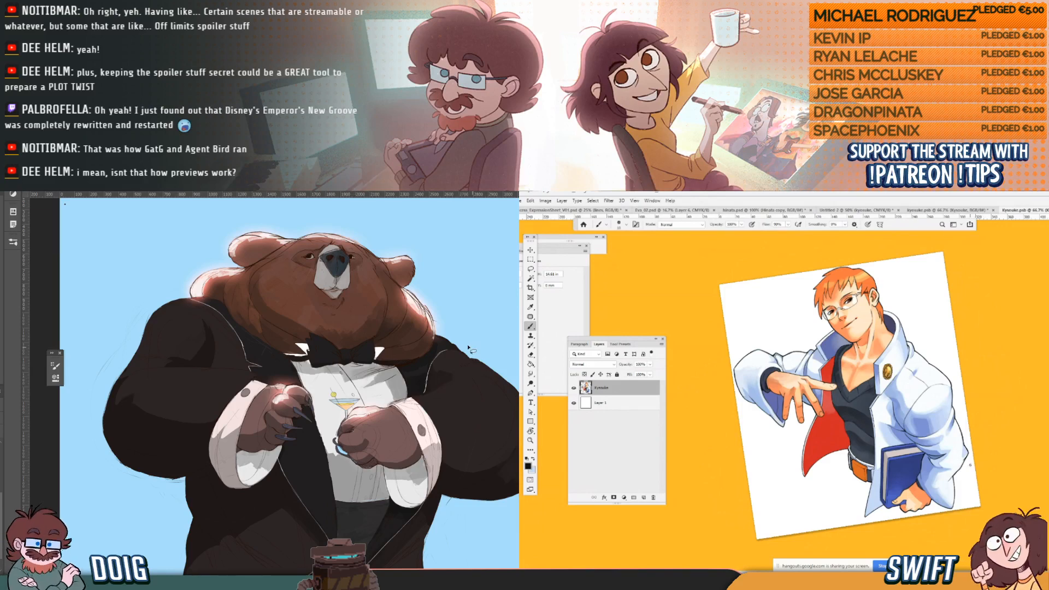
# Select freehand areas along the outer edge of the bear's glass-side sleeve, and refine its shading and contour.
pyautogui.moveTo(437, 367); pyautogui.dragTo(362, 360)
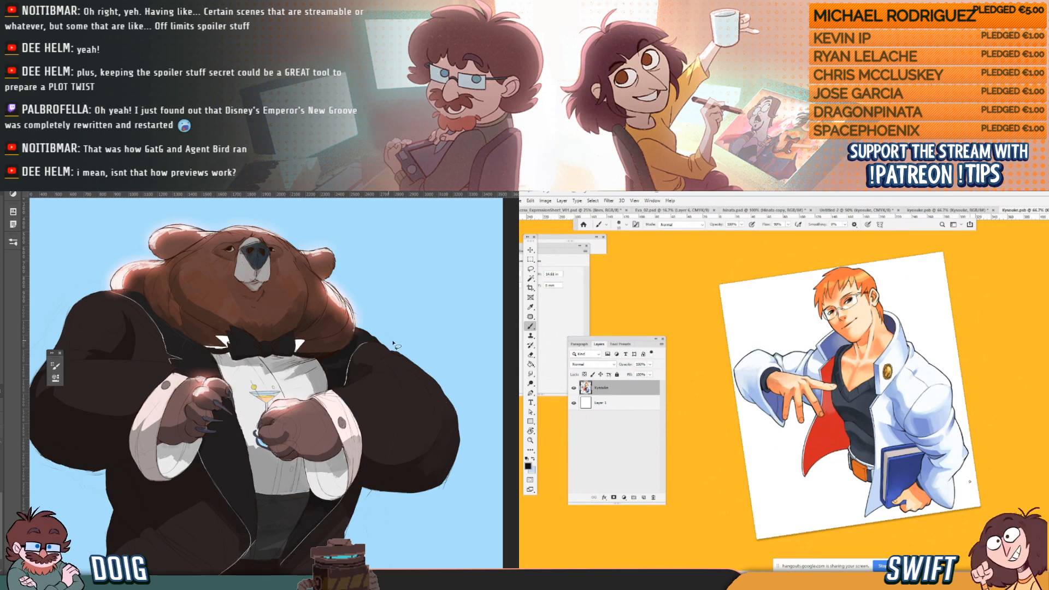
pyautogui.moveTo(397, 346); pyautogui.dragTo(445, 418)
pyautogui.hotkey('ctrl', 'd')
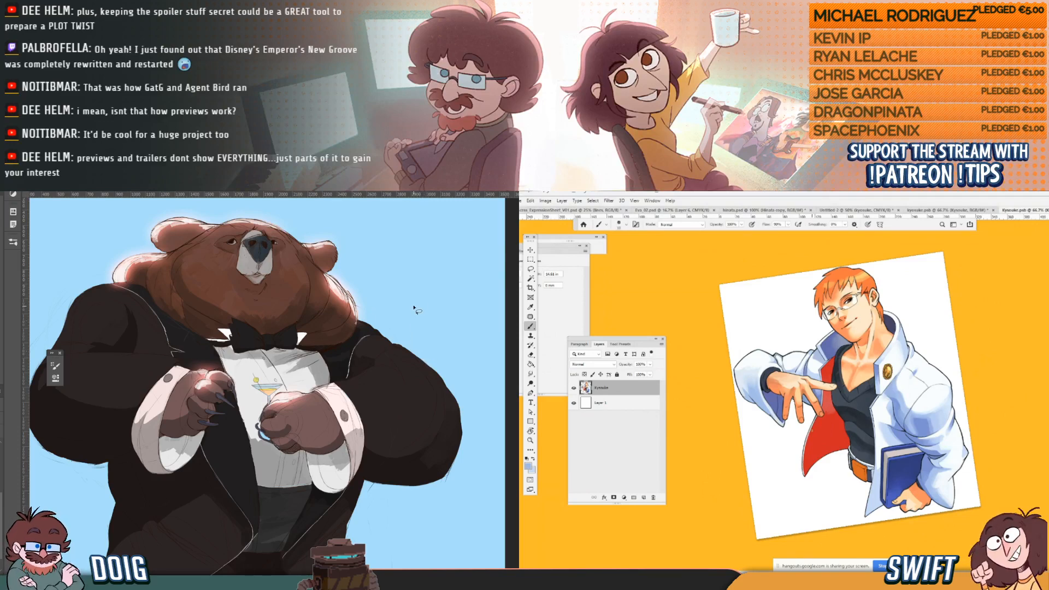
pyautogui.moveTo(443, 394)
pyautogui.mouseDown()
pyautogui.moveTo(445, 424)
pyautogui.moveTo(454, 408)
pyautogui.moveTo(443, 387)
pyautogui.mouseUp()
pyautogui.moveTo(458, 422); pyautogui.dragTo(442, 373)
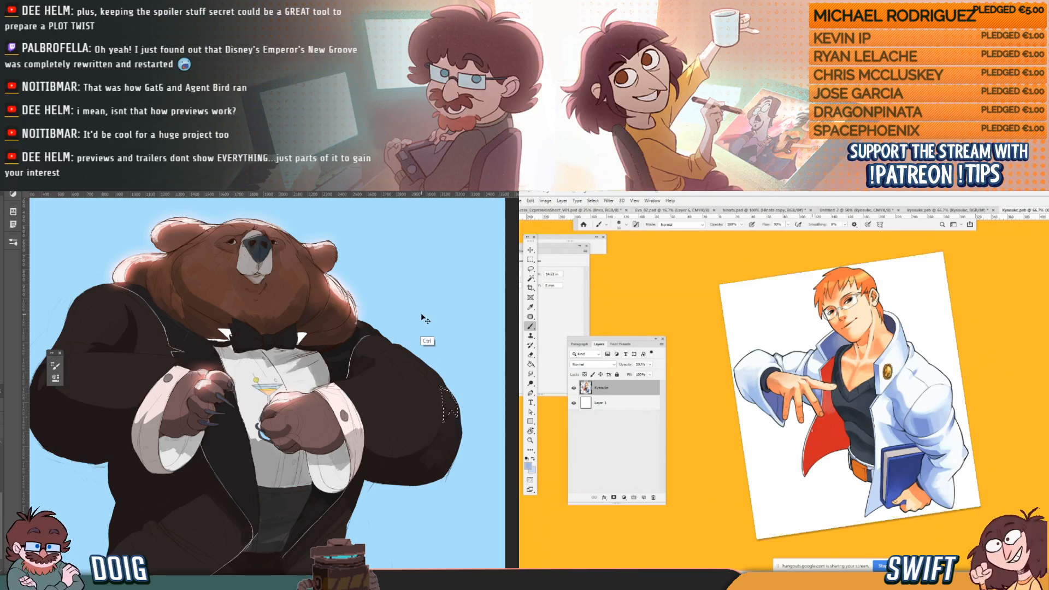
pyautogui.moveTo(412, 390); pyautogui.dragTo(456, 353)
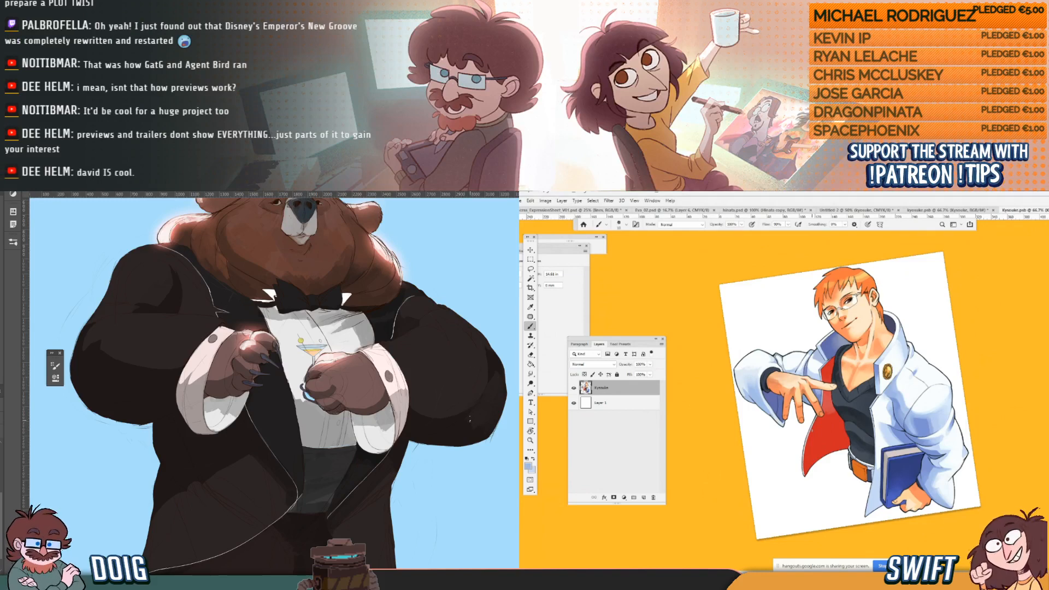
pyautogui.moveTo(462, 425); pyautogui.dragTo(481, 417)
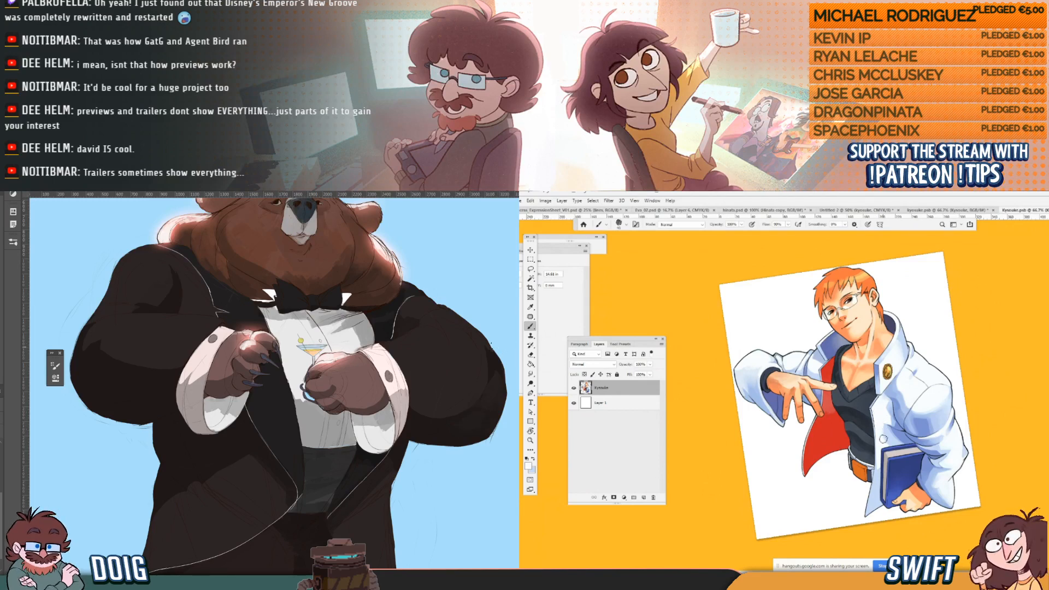
# Paint a tapering white band across the bear's raised-hand forearm, running from the cuff to the elbow, and trim its edges.
pyautogui.moveTo(422, 345)
pyautogui.mouseDown()
pyautogui.moveTo(407, 371)
pyautogui.moveTo(399, 365)
pyautogui.moveTo(434, 341)
pyautogui.mouseUp()
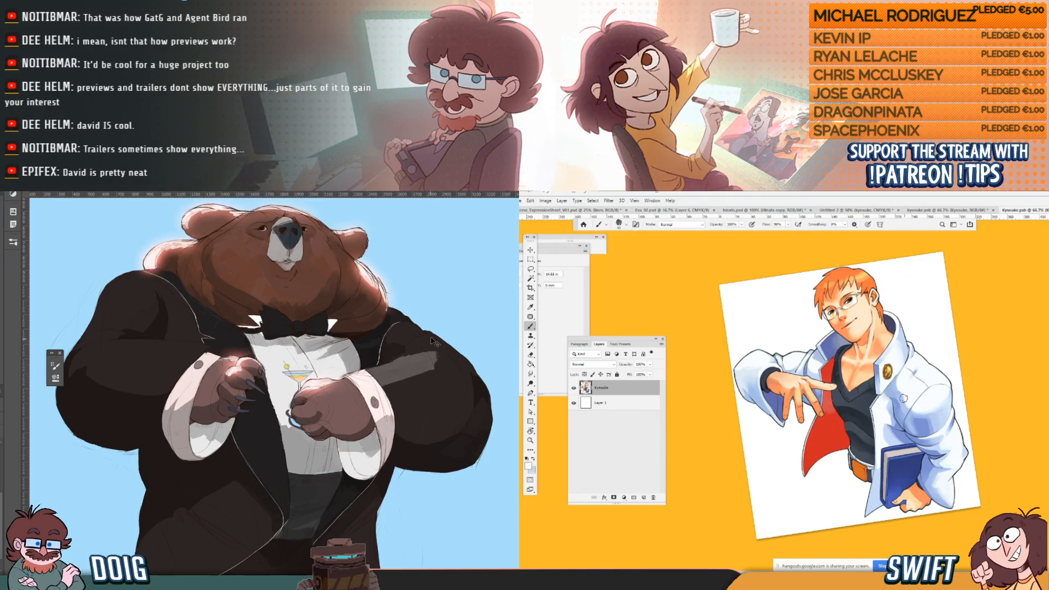
pyautogui.hotkey('ctrl', 'z')
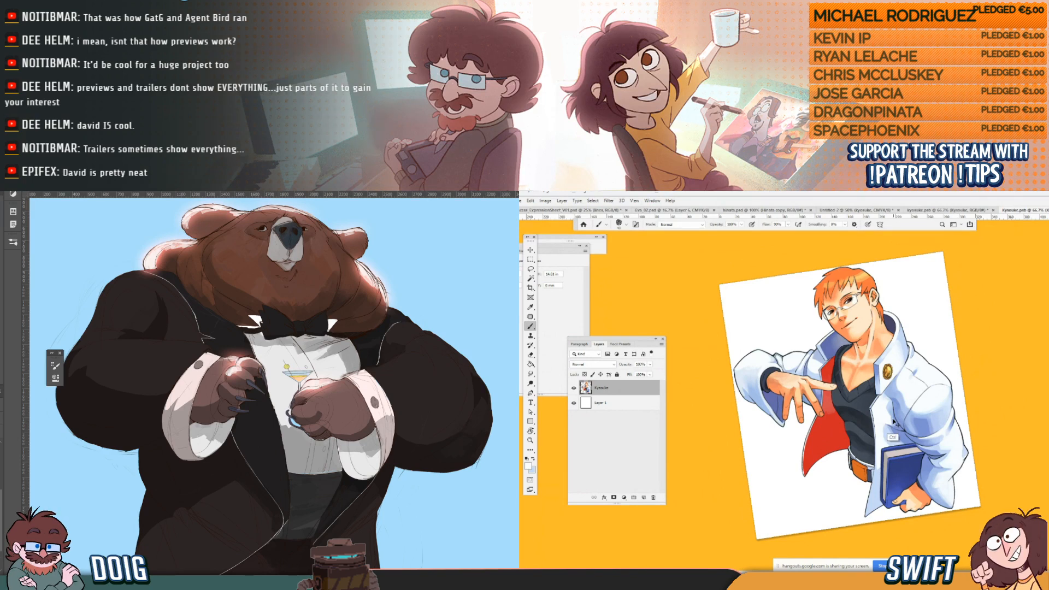
pyautogui.moveTo(249, 365); pyautogui.dragTo(348, 403)
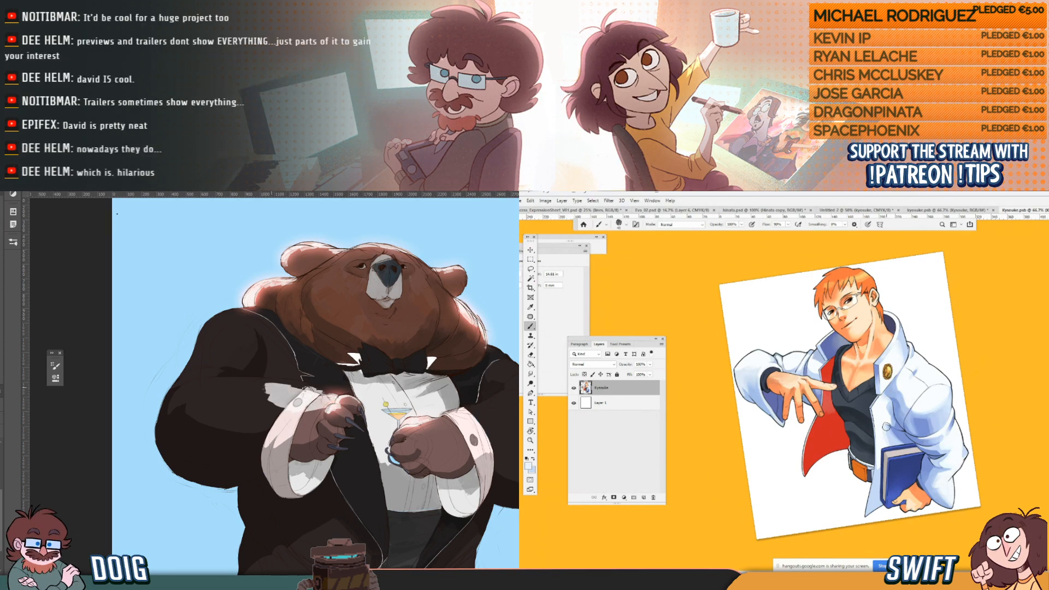
pyautogui.moveTo(206, 383); pyautogui.dragTo(305, 384)
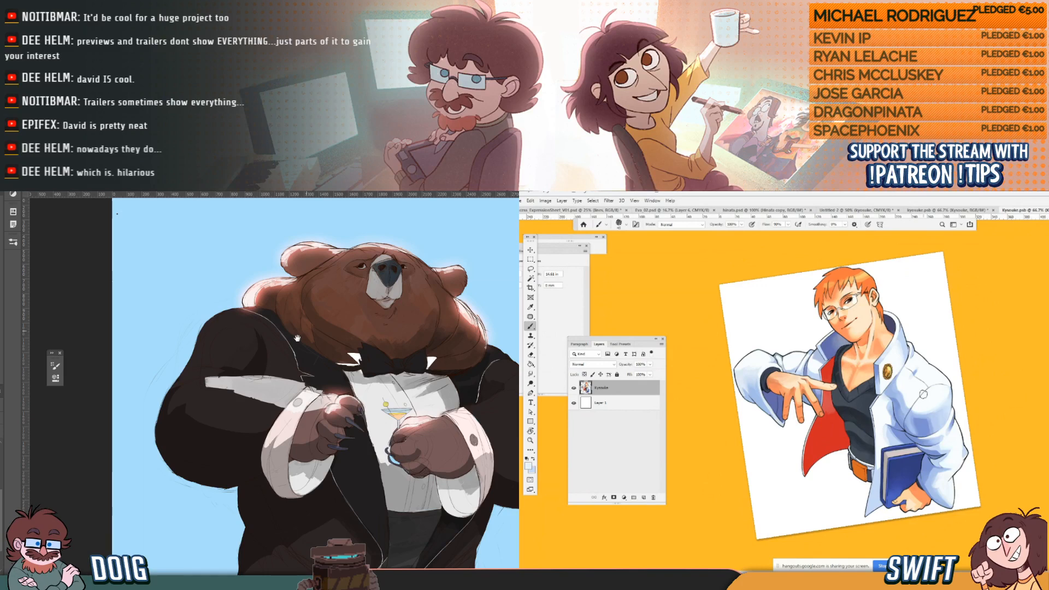
pyautogui.moveTo(297, 338); pyautogui.dragTo(297, 349)
pyautogui.moveTo(207, 391); pyautogui.dragTo(214, 396)
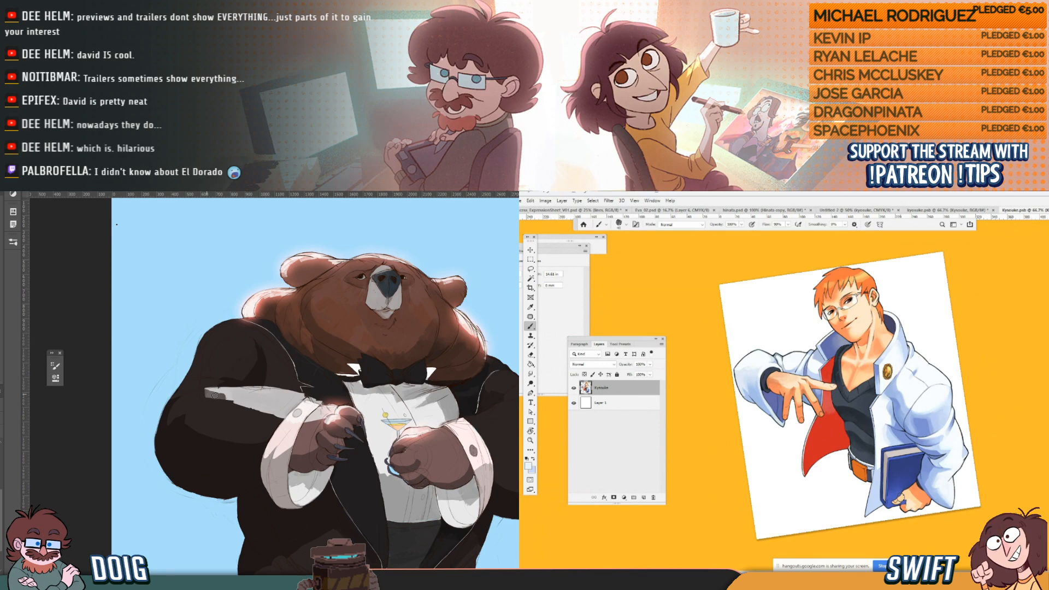
pyautogui.moveTo(215, 394); pyautogui.dragTo(235, 395)
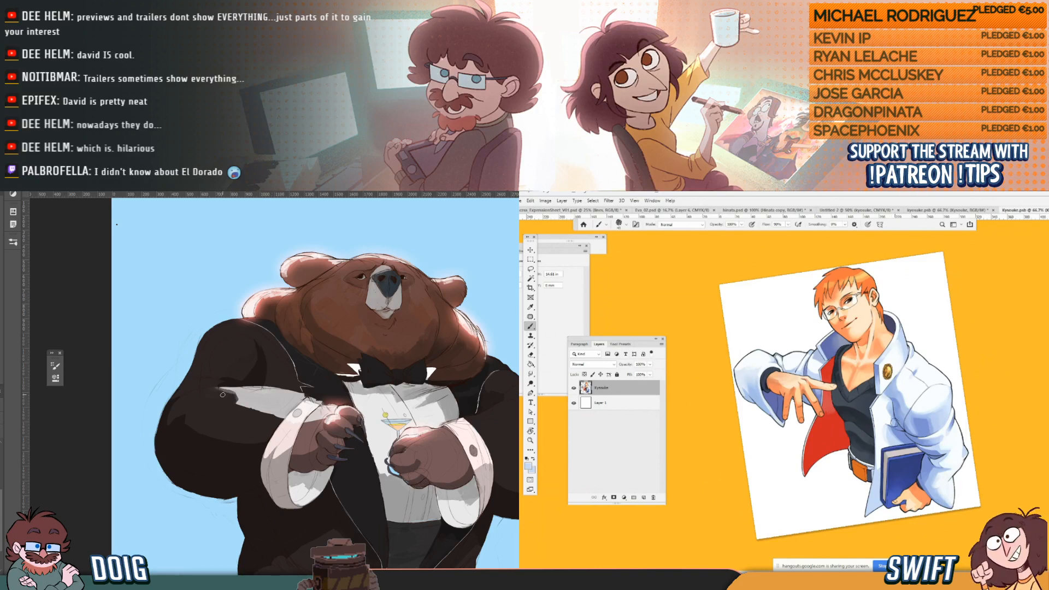
pyautogui.moveTo(259, 389); pyautogui.dragTo(283, 391)
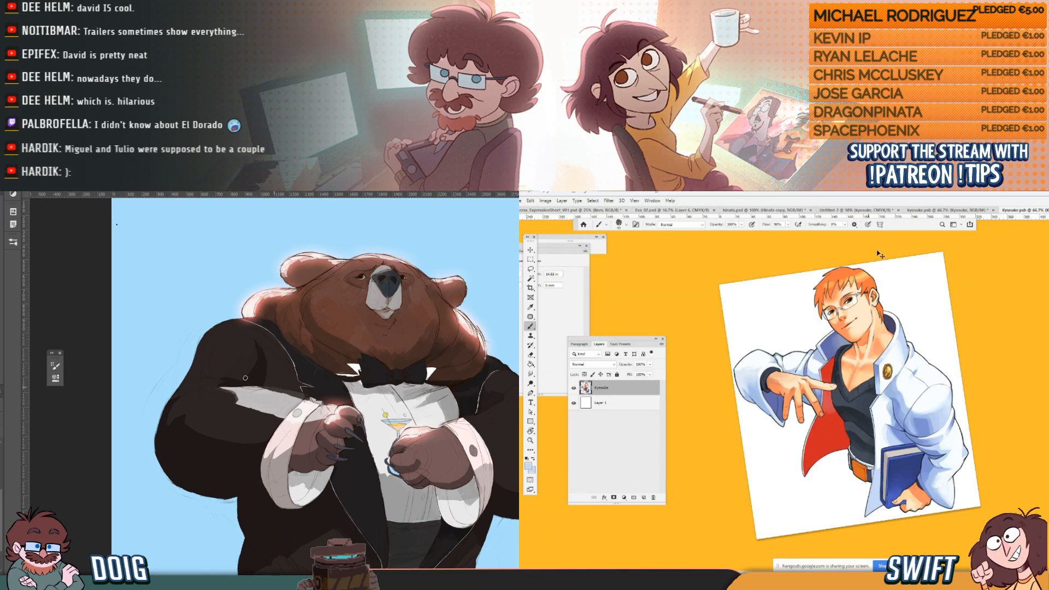
# Hide the white background layer beneath the Kyosuke character and close that nested document to return to its parent.
pyautogui.click(574, 402)
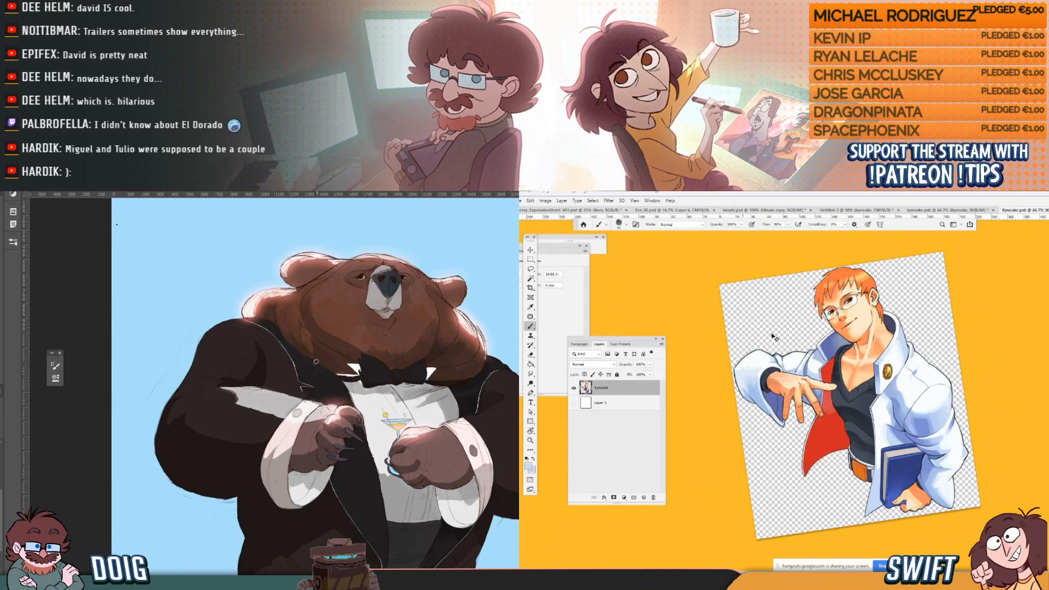
pyautogui.moveTo(316, 361); pyautogui.dragTo(311, 383)
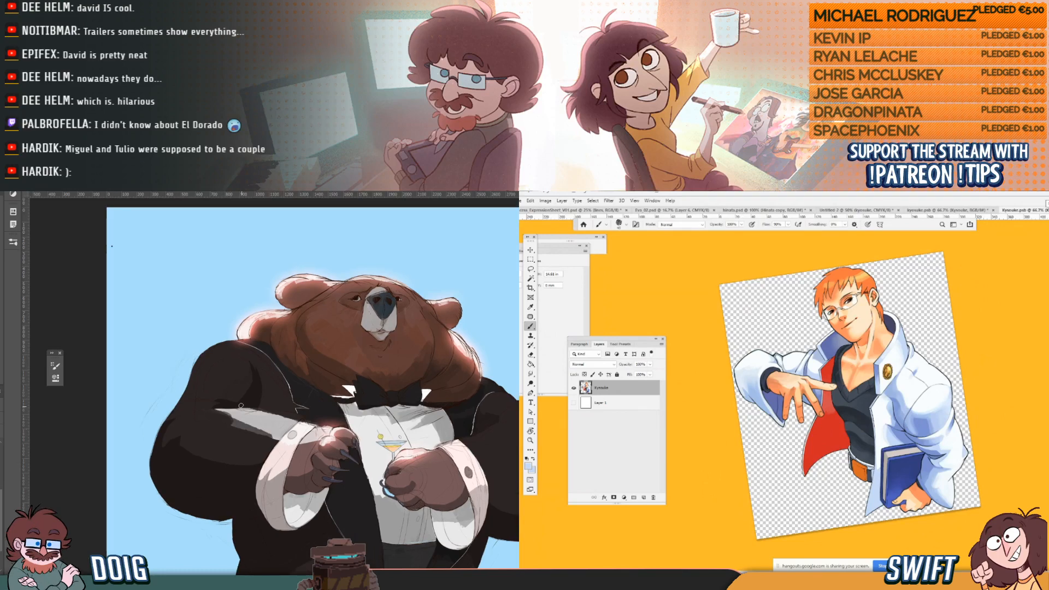
pyautogui.hotkey('ctrl', 'w')
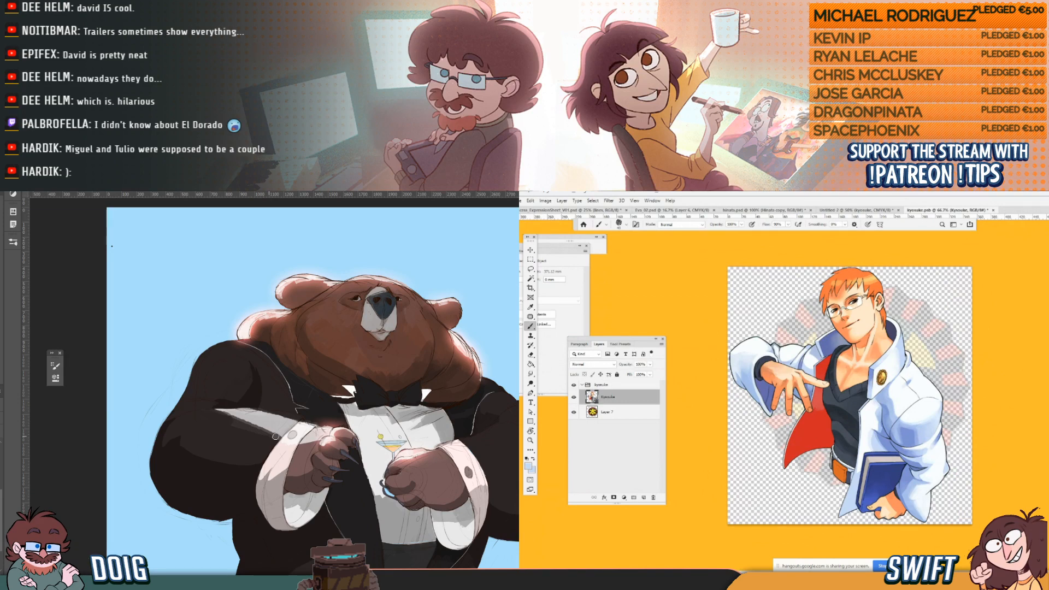
# Paint a tapering white band along the bear's glass-side forearm and a small white patch on that upper sleeve.
pyautogui.moveTo(276, 437); pyautogui.dragTo(215, 406)
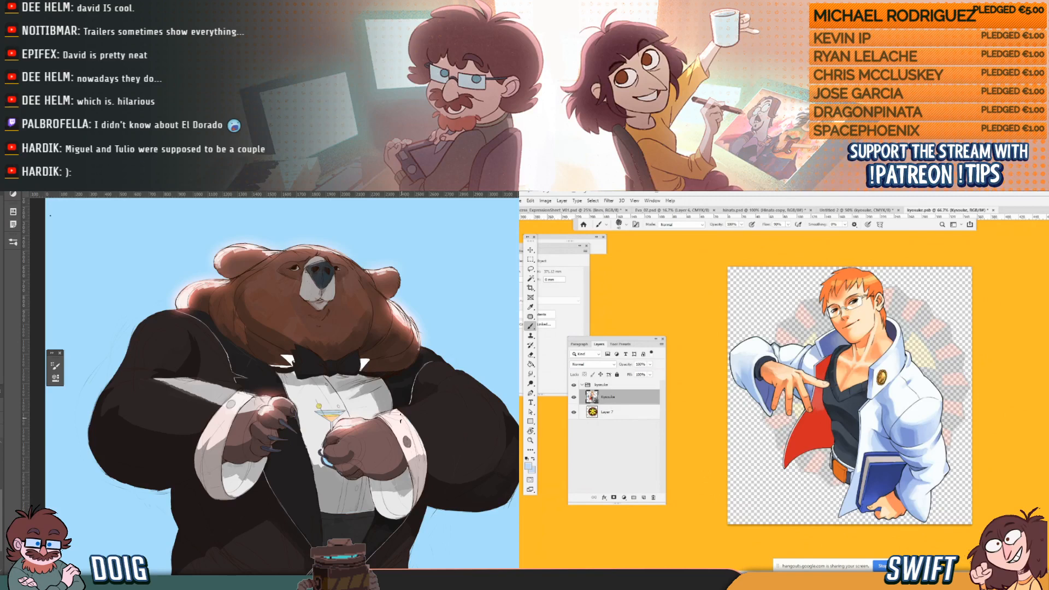
pyautogui.moveTo(402, 420); pyautogui.dragTo(424, 407)
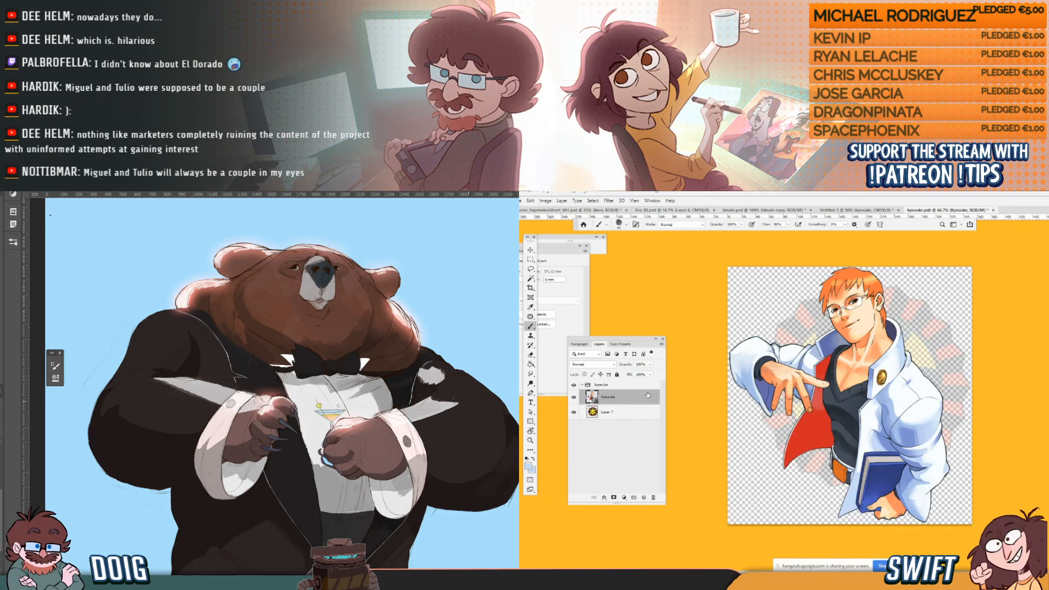
pyautogui.moveTo(469, 402)
pyautogui.mouseDown()
pyautogui.moveTo(437, 412)
pyautogui.moveTo(474, 406)
pyautogui.mouseUp()
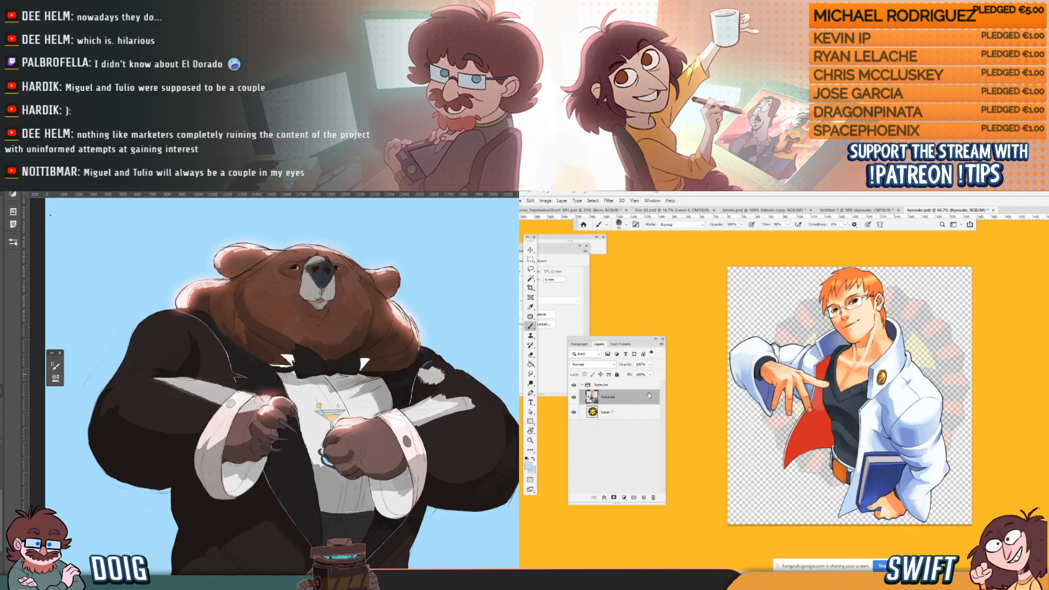
# Paint a white patch from the shoulder down the upper sleeve of the bear's raised-hand arm.
pyautogui.moveTo(170, 322); pyautogui.dragTo(188, 334)
pyautogui.moveTo(178, 332); pyautogui.dragTo(193, 336)
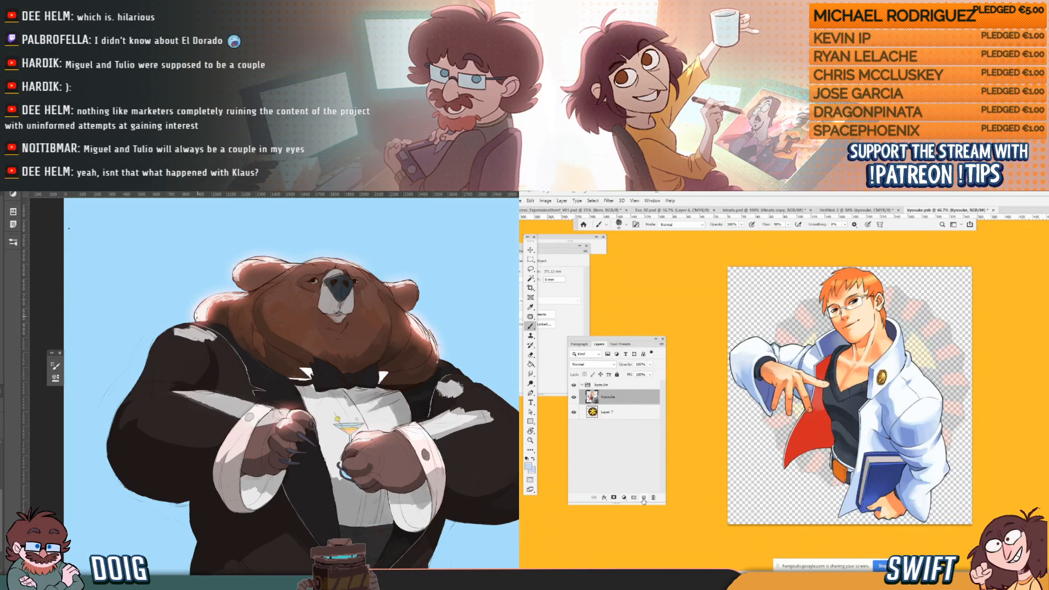
pyautogui.moveTo(201, 340); pyautogui.dragTo(171, 379)
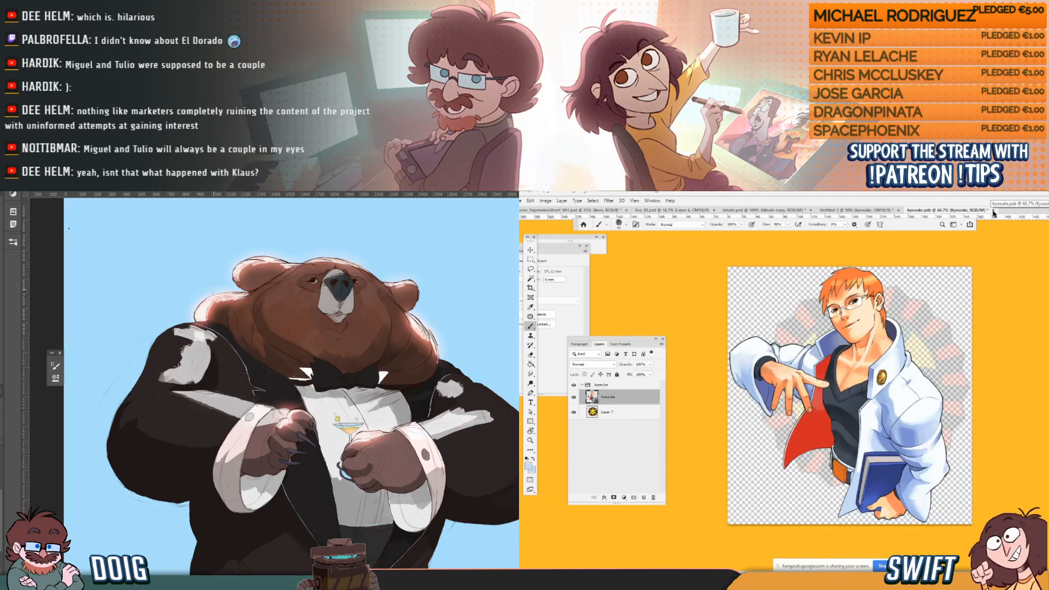
# Close the nested kyosuke.psb document and save its changes to return to the parent document.
pyautogui.click(994, 211)
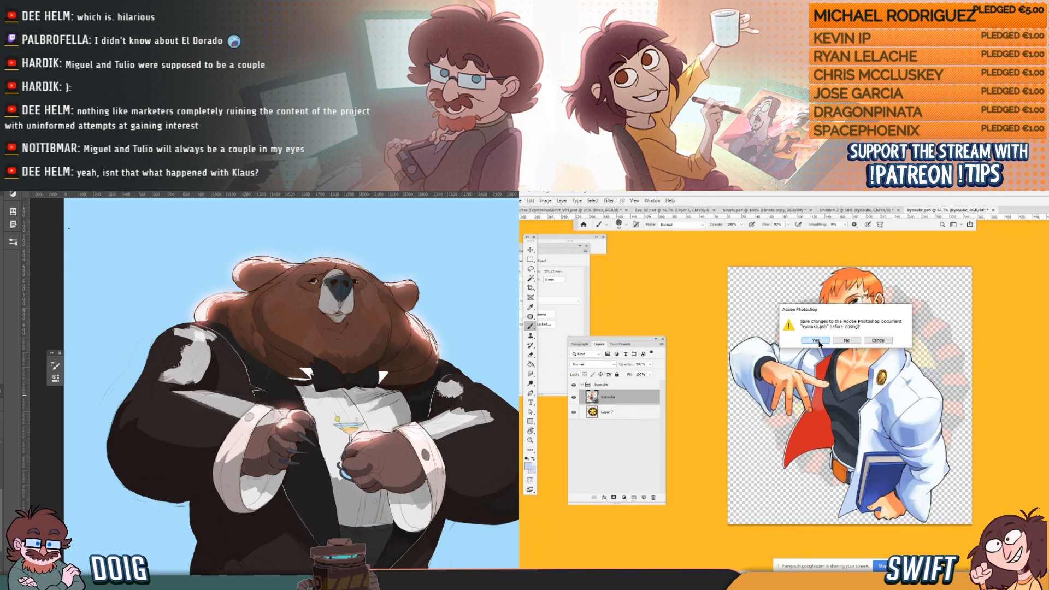
pyautogui.click(817, 340)
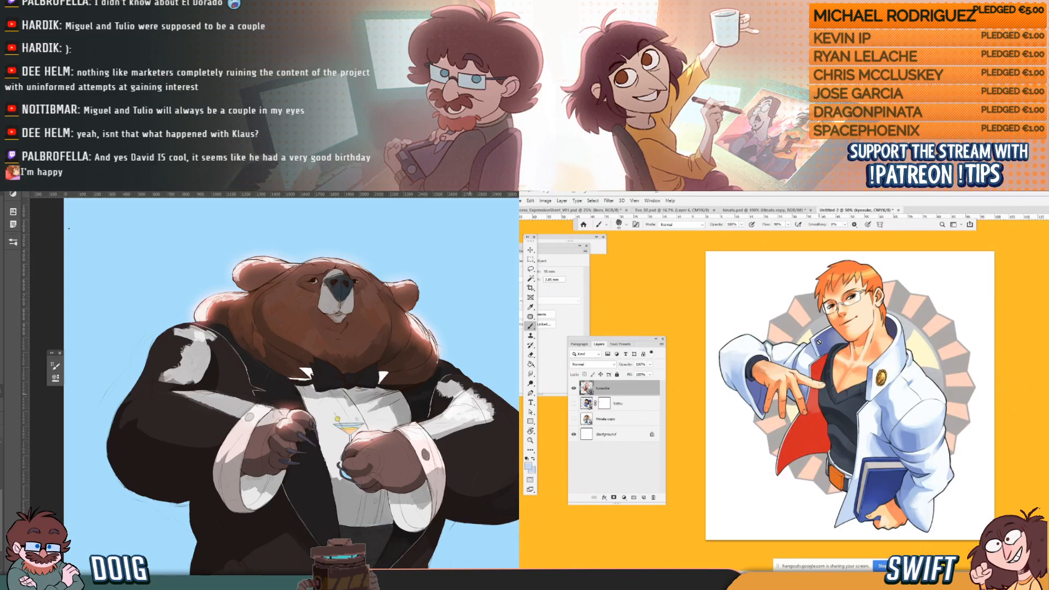
# Extend the white band toward the bear's glass-side elbow, and broaden the white patch on the raised-hand upper sleeve.
pyautogui.moveTo(478, 396); pyautogui.dragTo(498, 413)
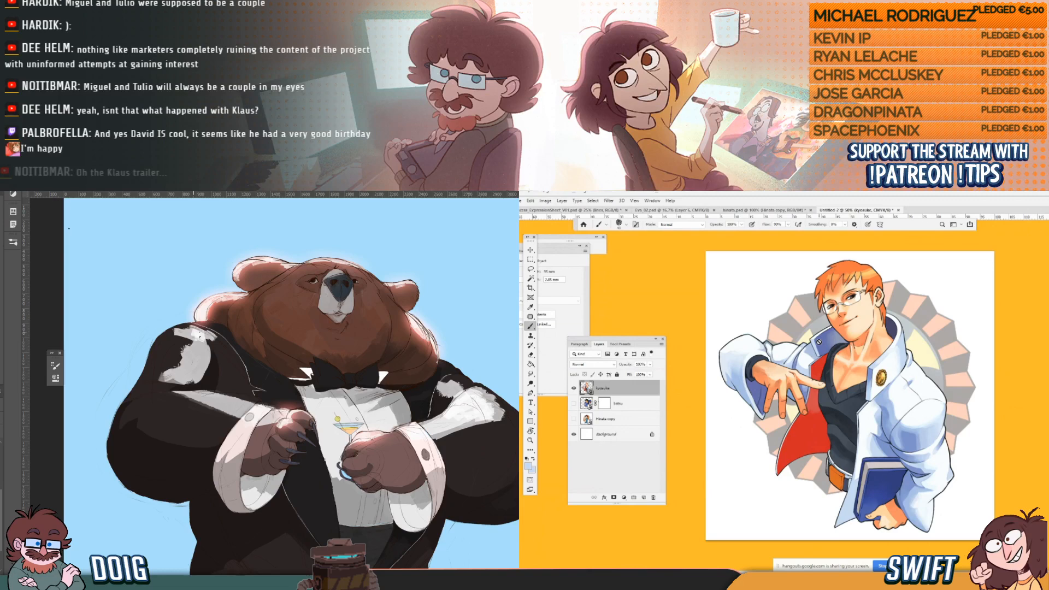
pyautogui.moveTo(200, 337); pyautogui.dragTo(225, 358)
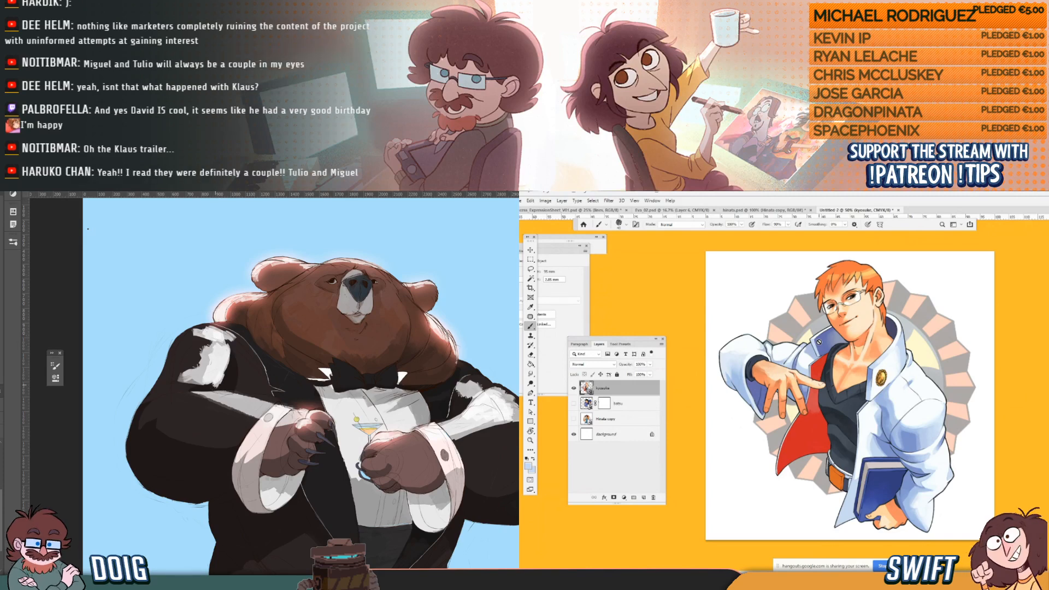
pyautogui.moveTo(216, 386); pyautogui.dragTo(188, 387)
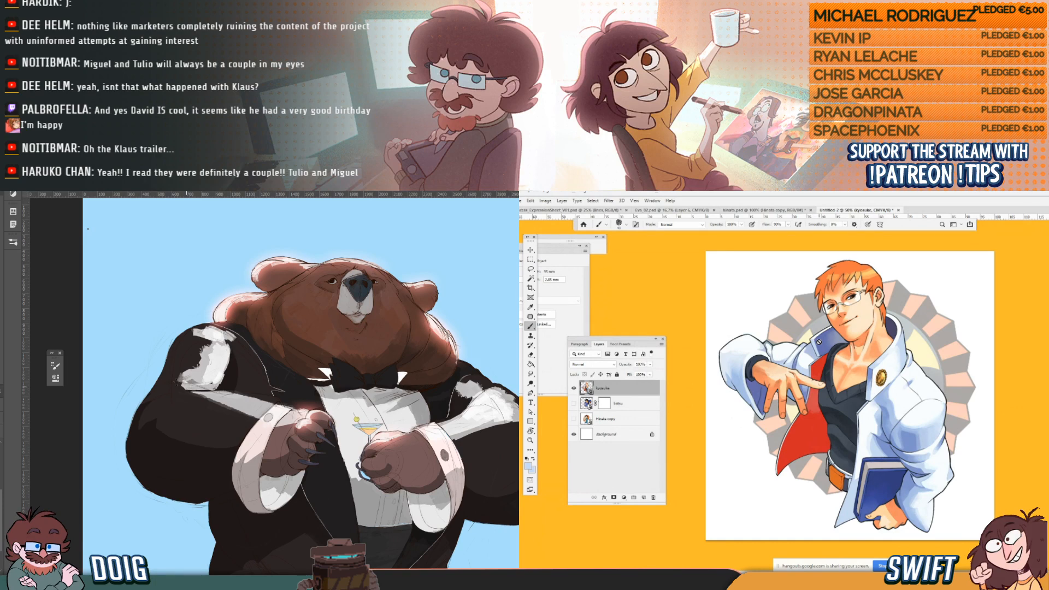
pyautogui.moveTo(220, 381)
pyautogui.mouseDown()
pyautogui.moveTo(229, 337)
pyautogui.moveTo(206, 328)
pyautogui.moveTo(232, 327)
pyautogui.mouseUp()
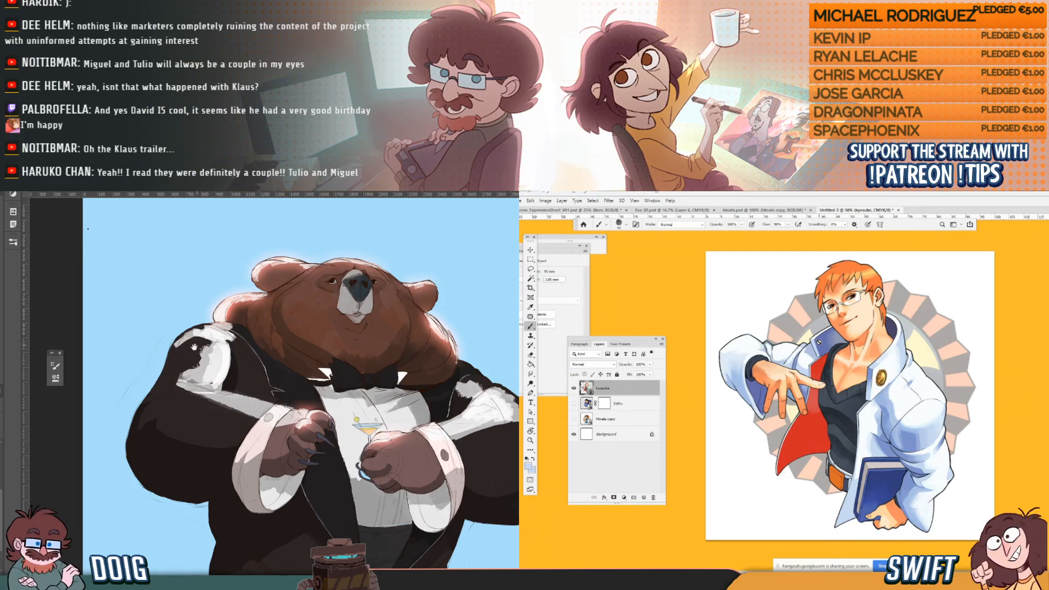
pyautogui.moveTo(194, 346); pyautogui.dragTo(192, 355)
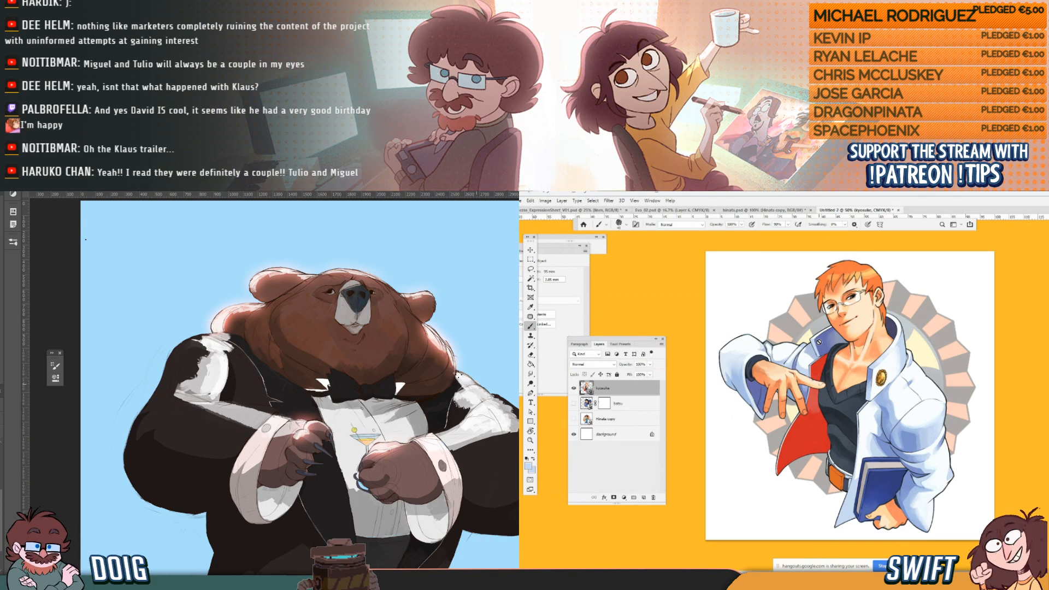
# Paint white over the bear's glass-side upper sleeve and refine the white shapes around the raised-hand elbow and forearm.
pyautogui.moveTo(474, 362); pyautogui.dragTo(464, 366)
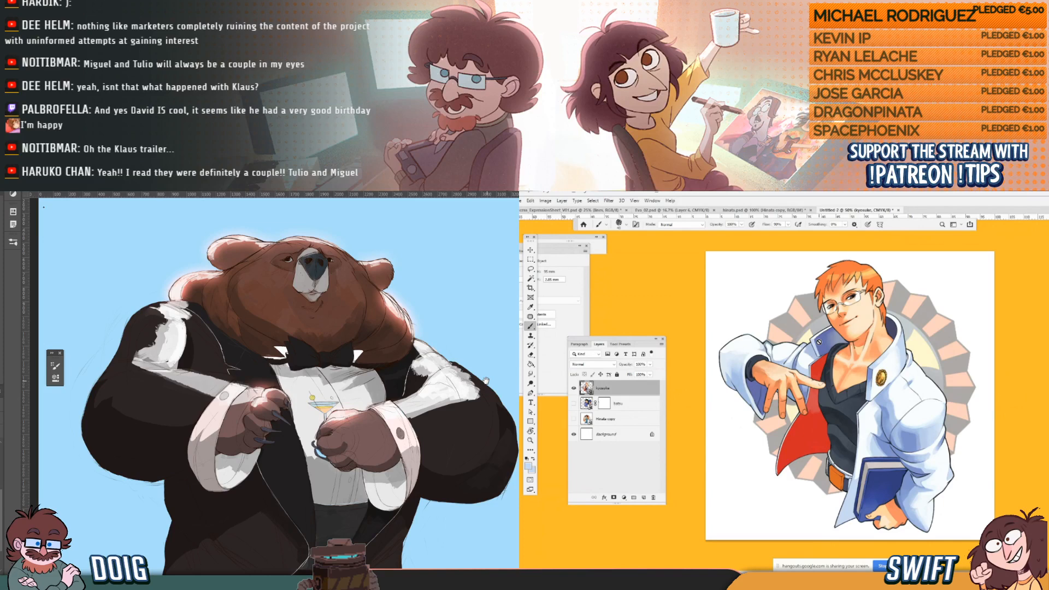
pyautogui.moveTo(486, 381); pyautogui.dragTo(457, 353)
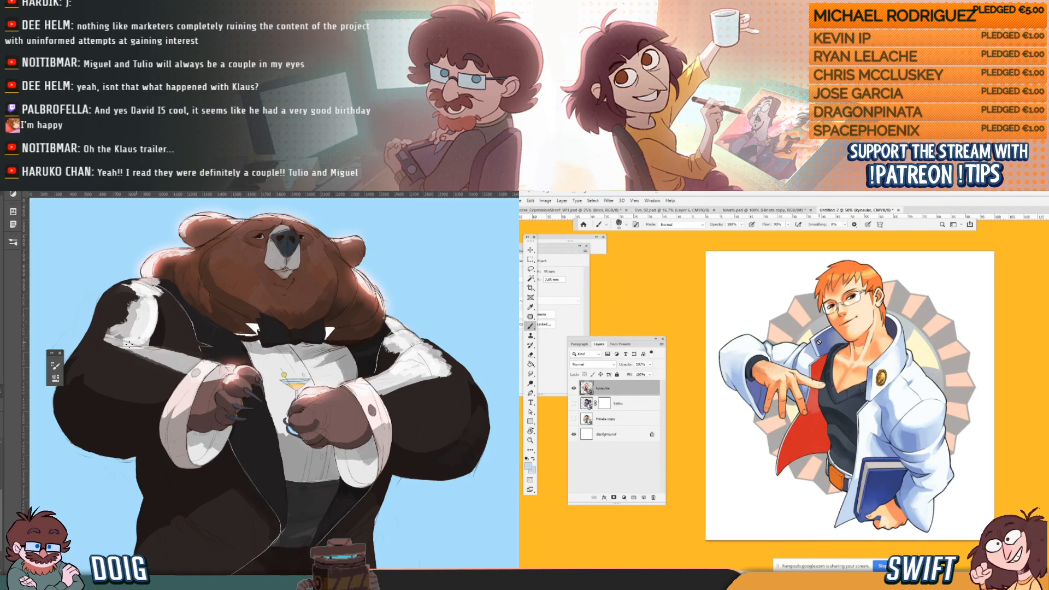
pyautogui.moveTo(127, 345)
pyautogui.mouseDown()
pyautogui.moveTo(209, 375)
pyautogui.moveTo(193, 358)
pyautogui.moveTo(251, 372)
pyautogui.mouseUp()
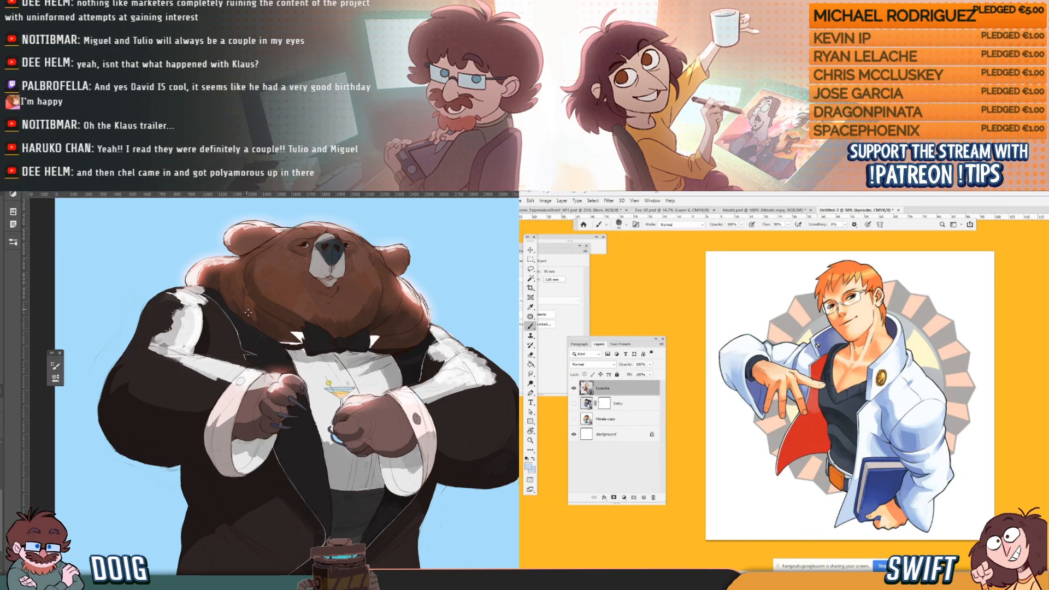
pyautogui.moveTo(209, 349); pyautogui.dragTo(226, 385)
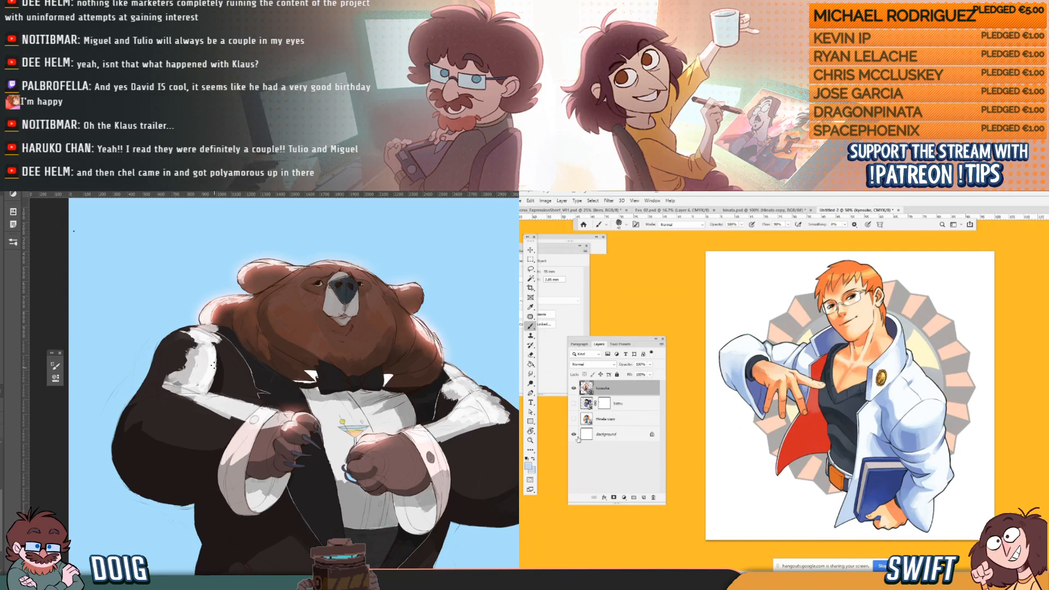
pyautogui.moveTo(454, 412); pyautogui.dragTo(410, 400)
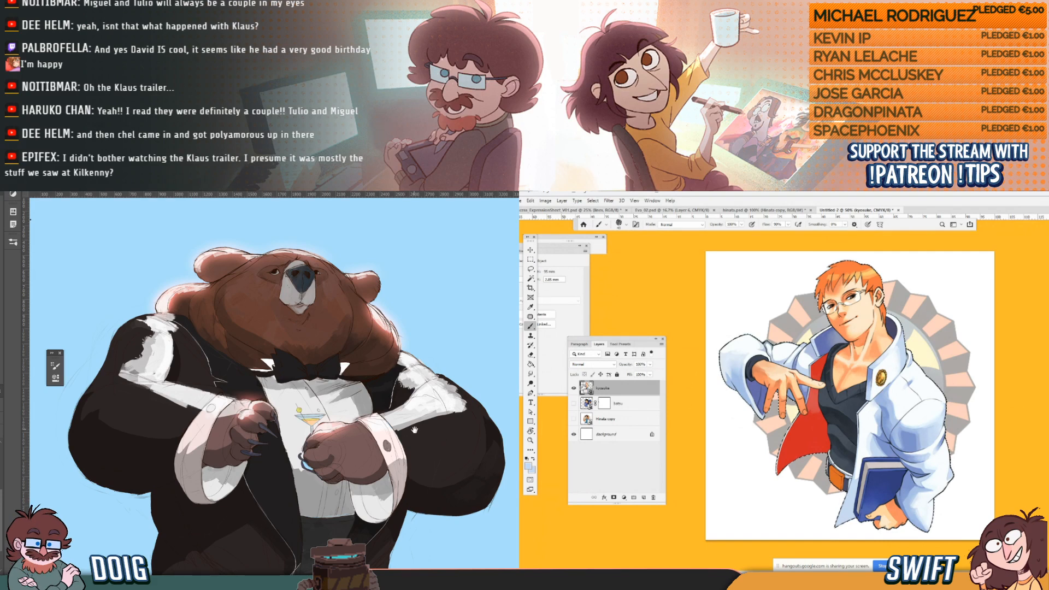
# Load the Kyosuke layer's outline as a selection and expand it outward.
pyautogui.keyDown('ctrl'); pyautogui.click(587, 388); pyautogui.keyUp('ctrl')
pyautogui.moveTo(441, 416); pyautogui.dragTo(429, 375)
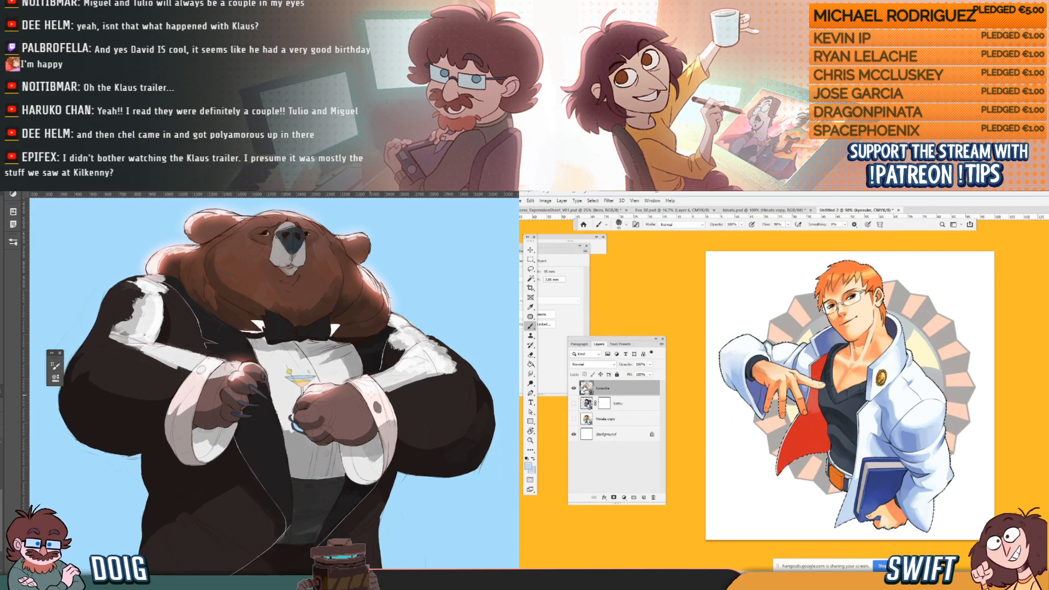
pyautogui.moveTo(337, 400); pyautogui.dragTo(372, 407)
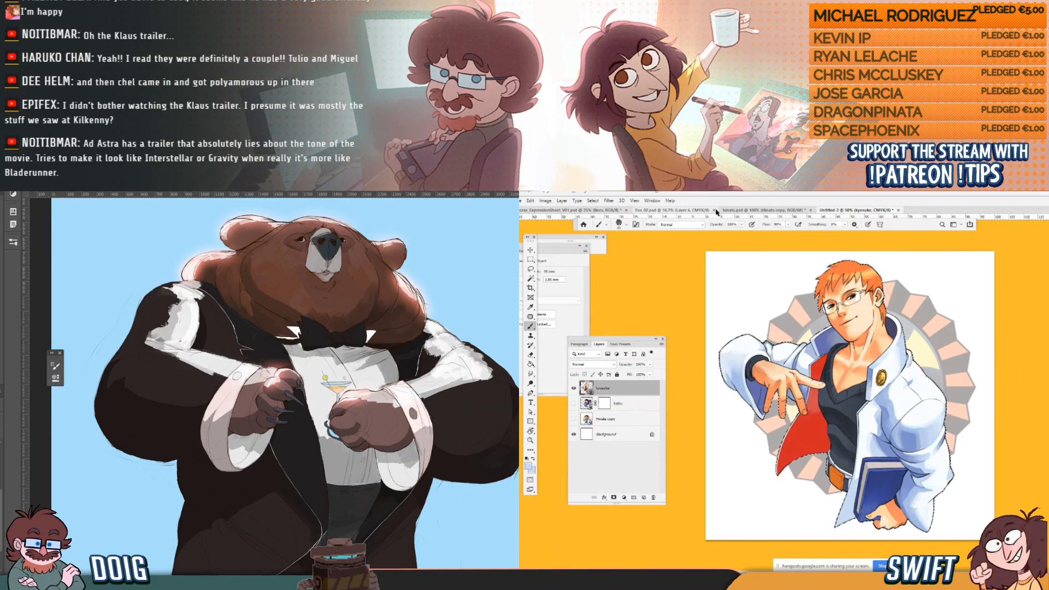
pyautogui.click(588, 201)
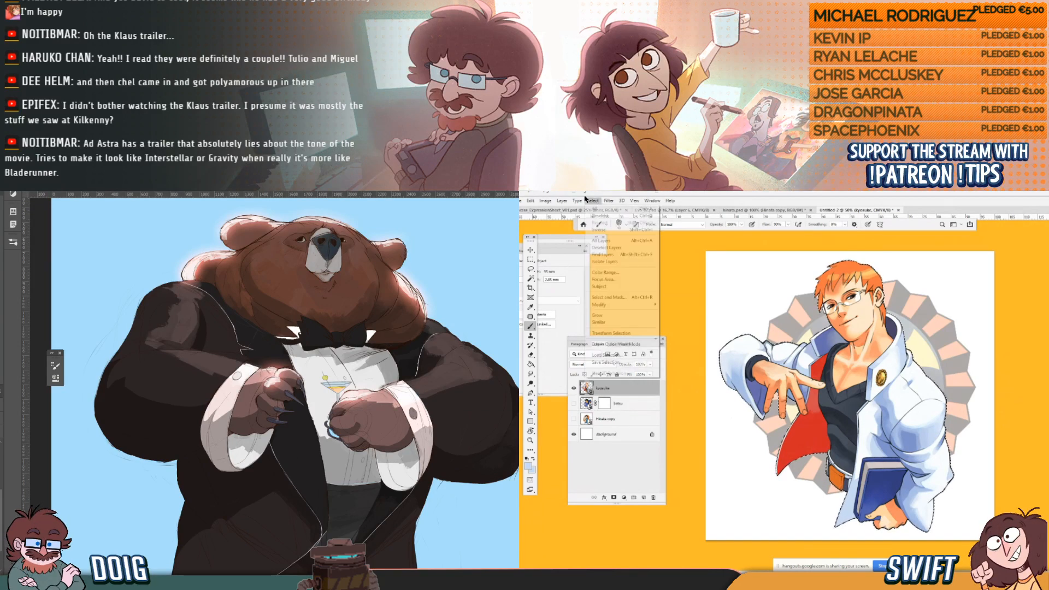
pyautogui.moveTo(609, 200)
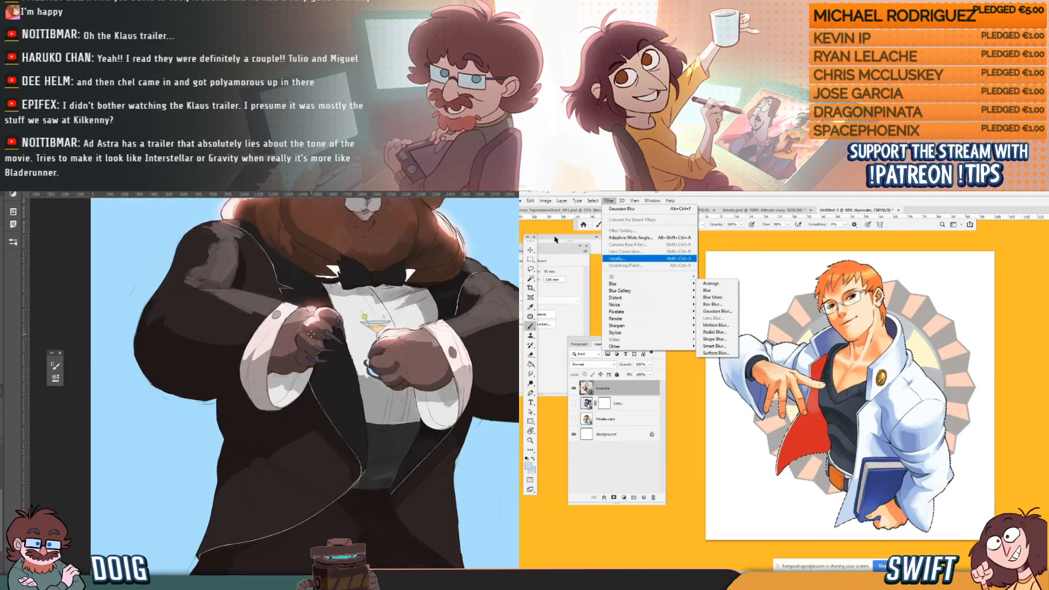
pyautogui.moveTo(632, 307)
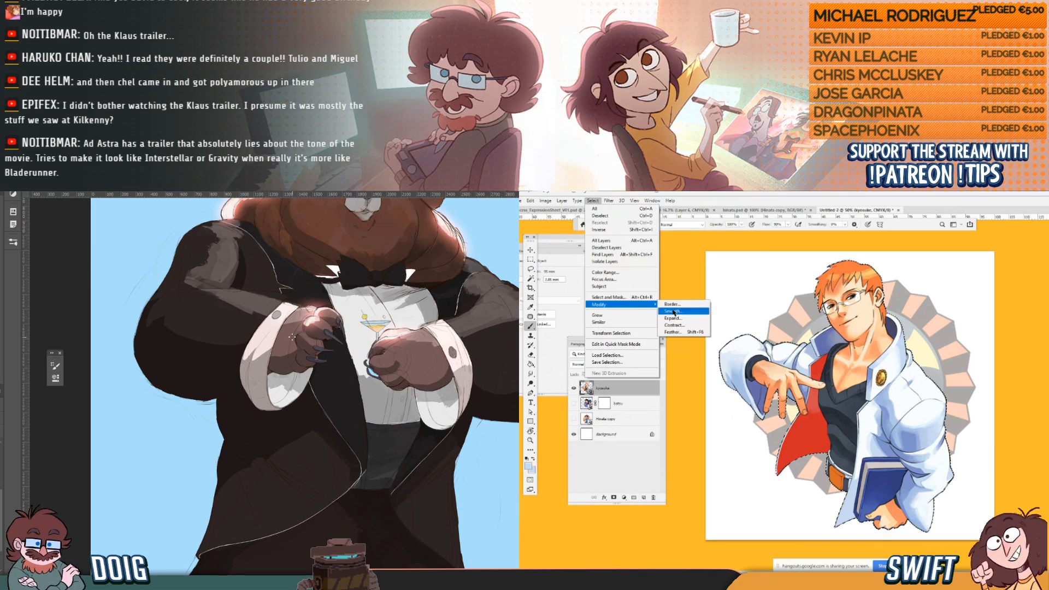
pyautogui.click(682, 319)
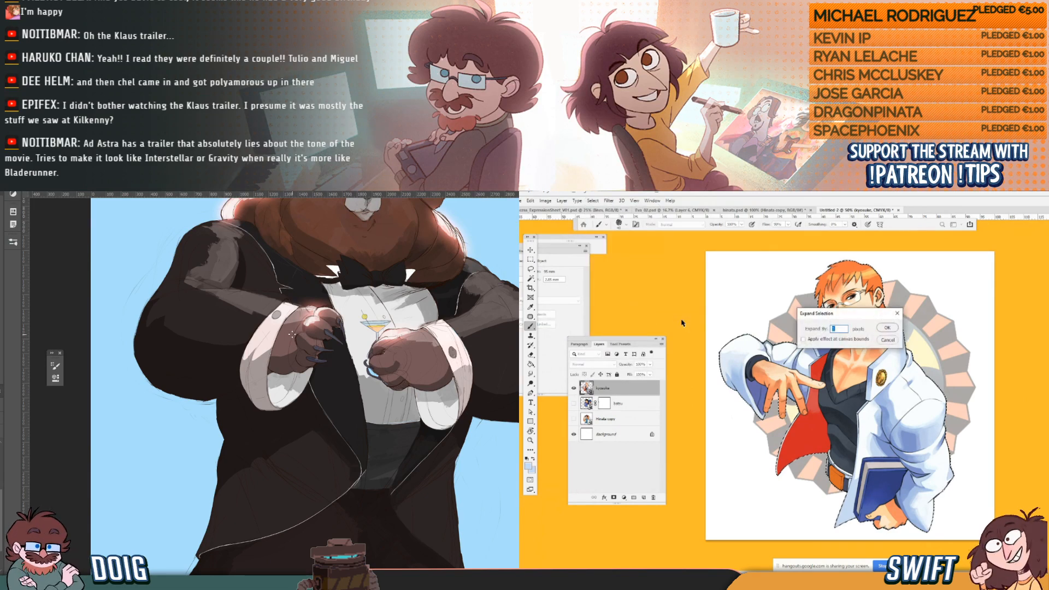
pyautogui.click(881, 326)
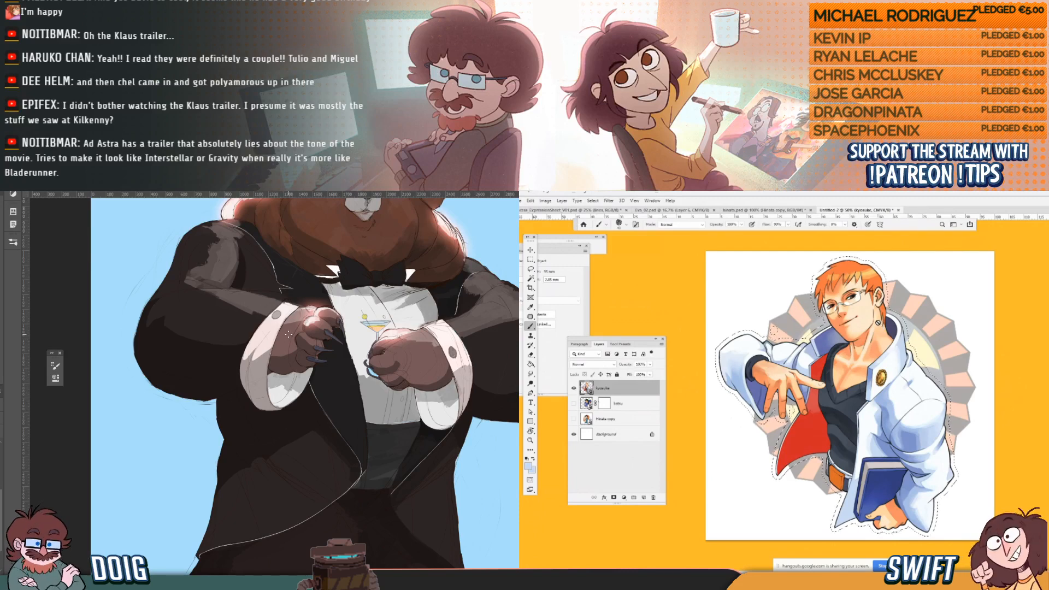
# Expand the selection around the Kyosuke character by a further 10 pixels.
pyautogui.click(545, 201)
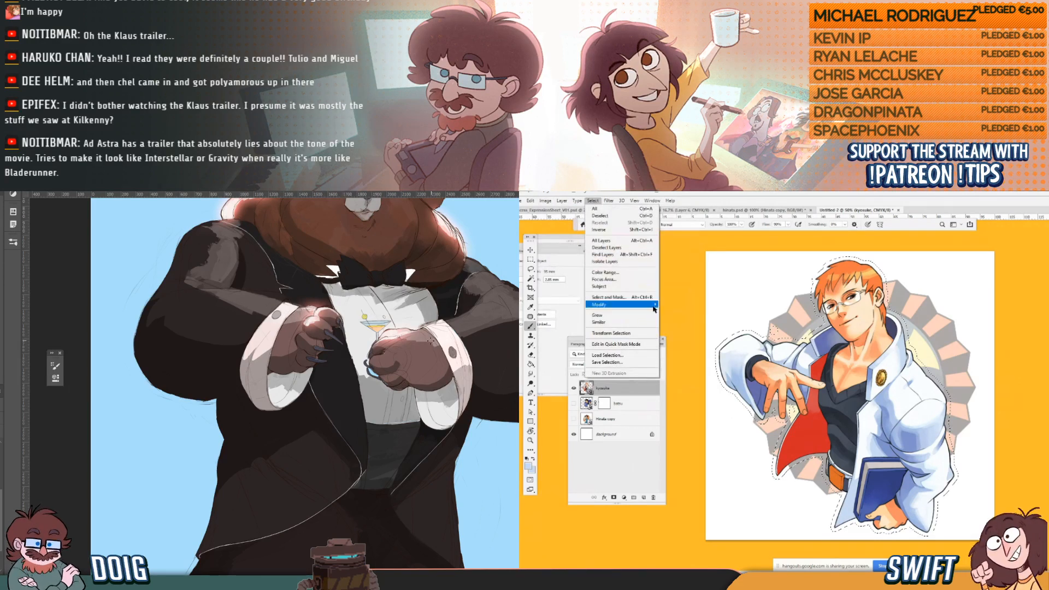
pyautogui.moveTo(652, 305)
pyautogui.click(680, 321)
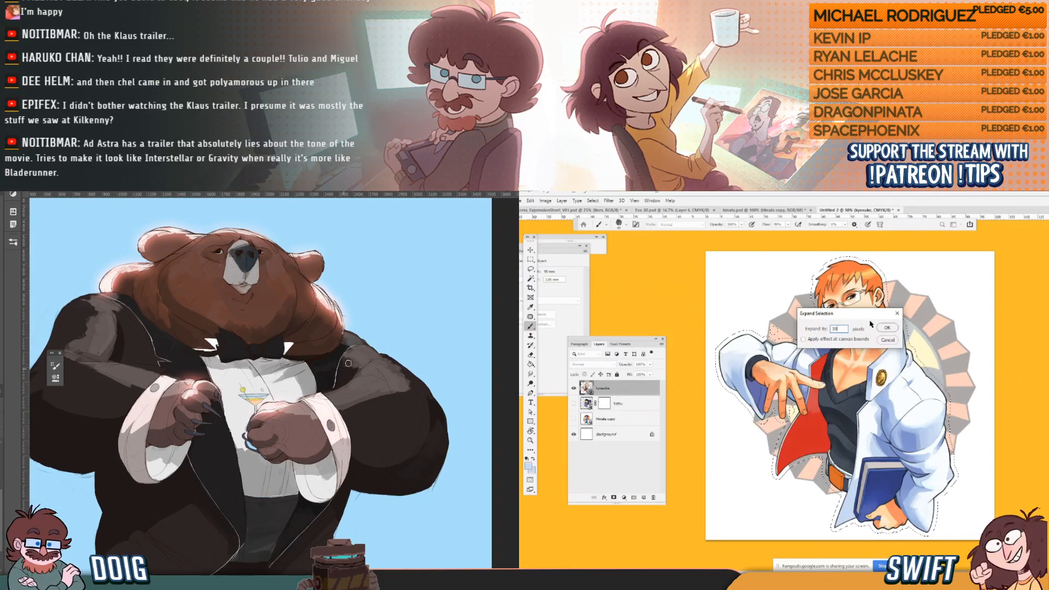
pyautogui.click(886, 328)
pyautogui.doubleClick(836, 329)
pyautogui.write('10')
pyautogui.click(885, 327)
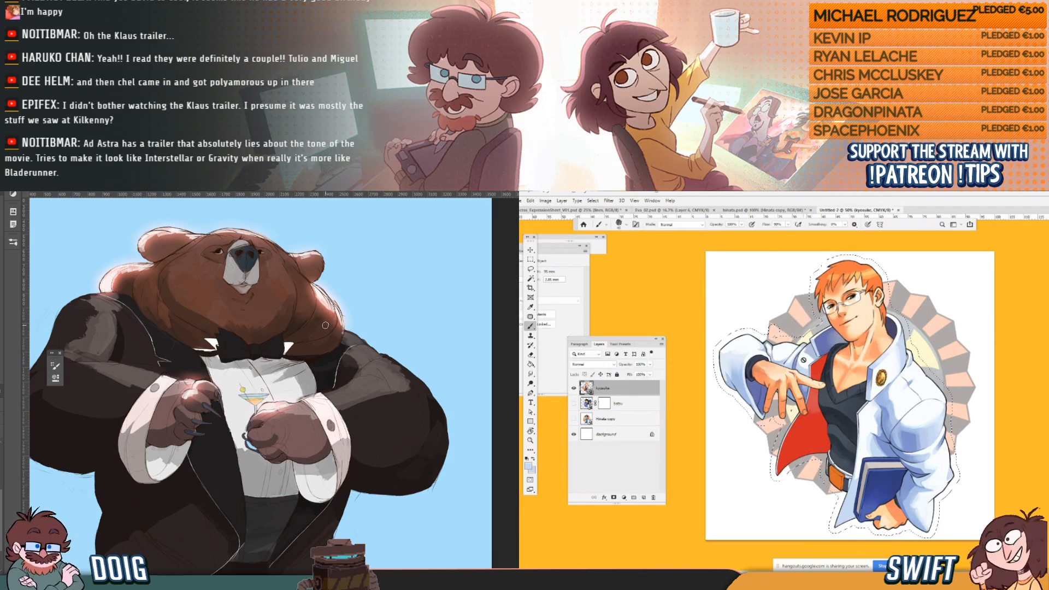
# Add a new layer directly beneath the Kyosuke layer and fill the expanded selection on it with white.
pyautogui.click(627, 404)
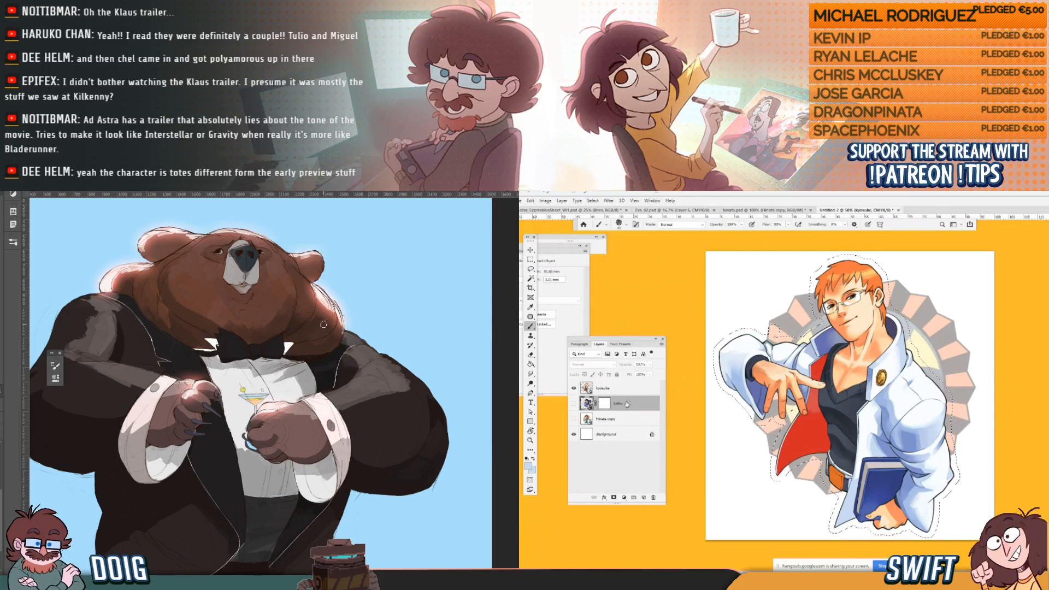
pyautogui.click(645, 498)
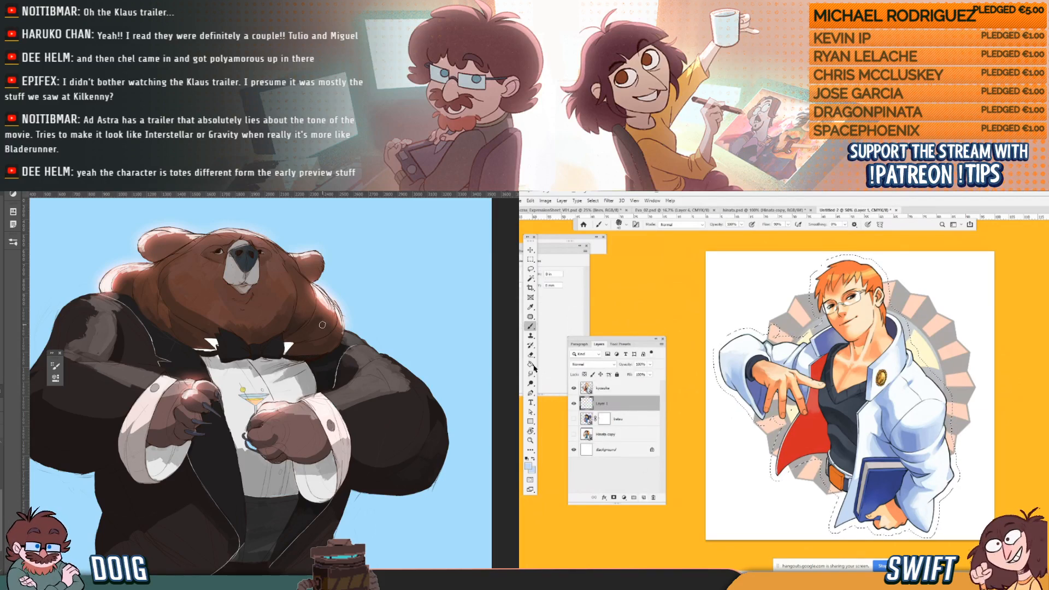
pyautogui.click(530, 364)
pyautogui.click(526, 459)
pyautogui.click(533, 459)
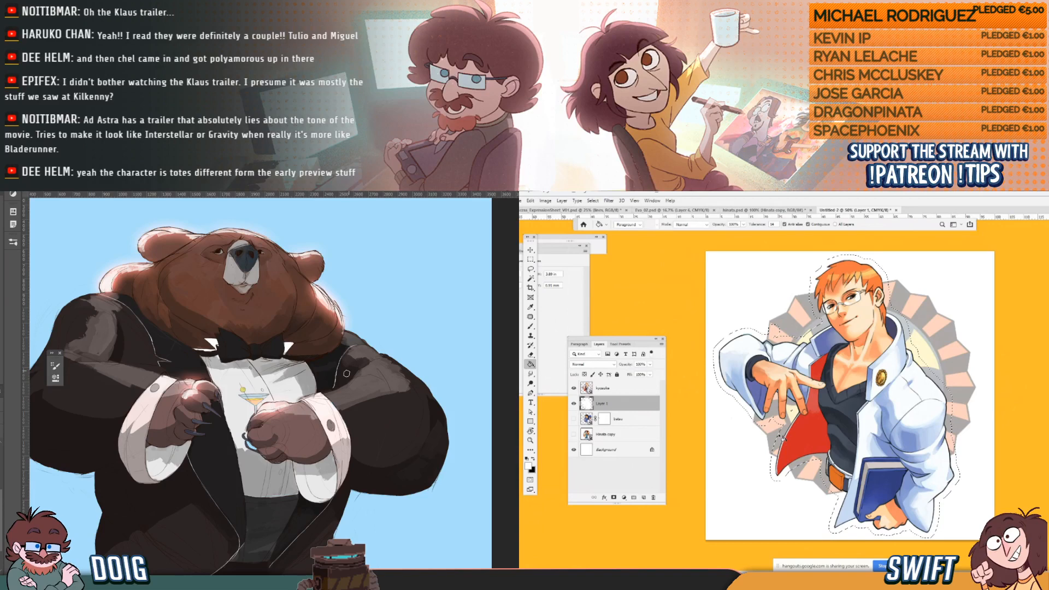
pyautogui.moveTo(387, 314); pyautogui.dragTo(416, 316)
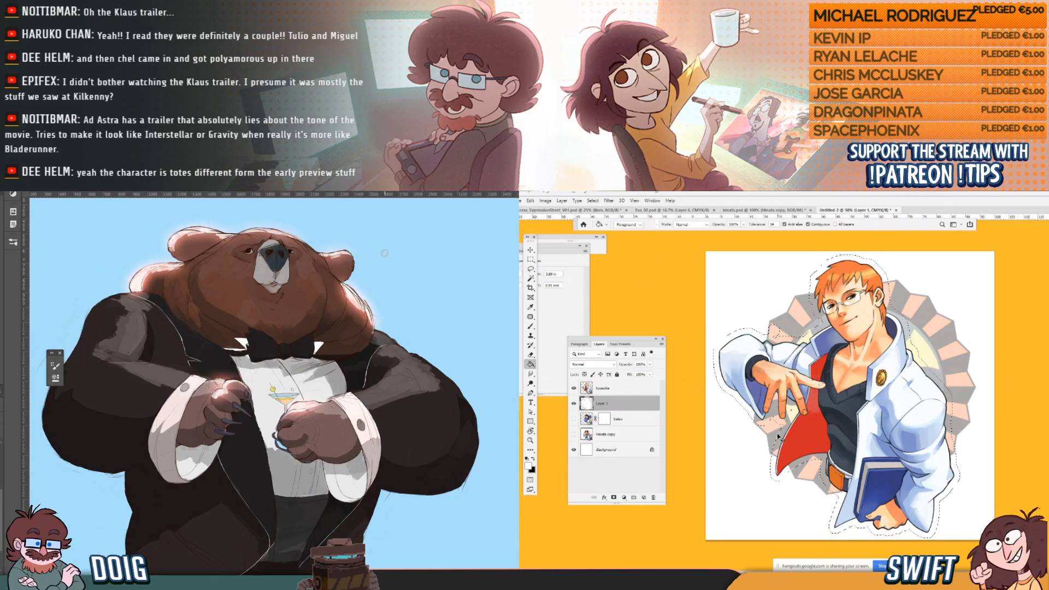
# Hide the white background layer to inspect the border around the Kyosuke character, and show the background again.
pyautogui.click(574, 450)
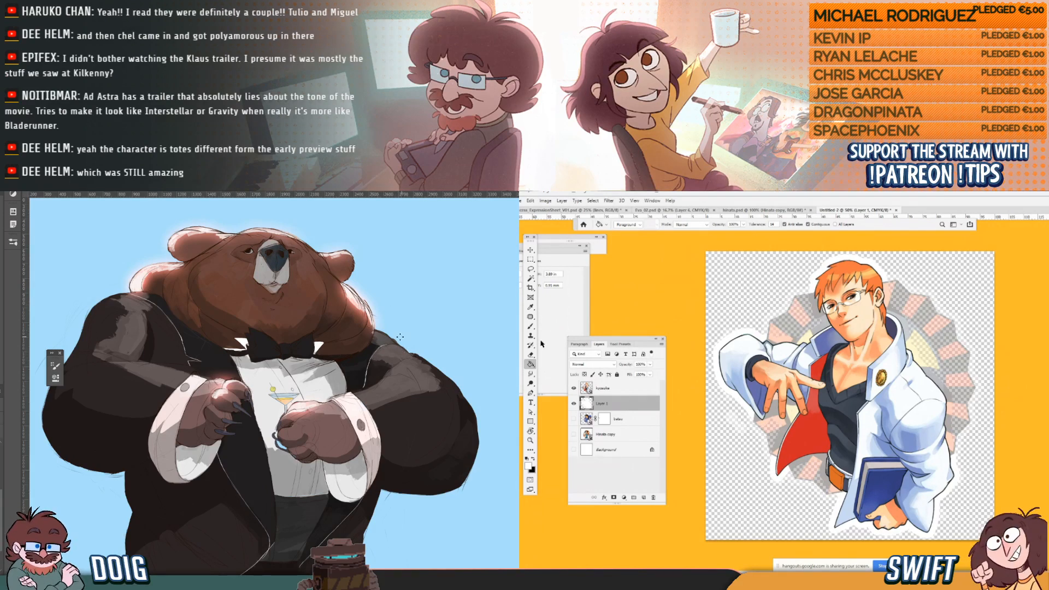
pyautogui.press('b')
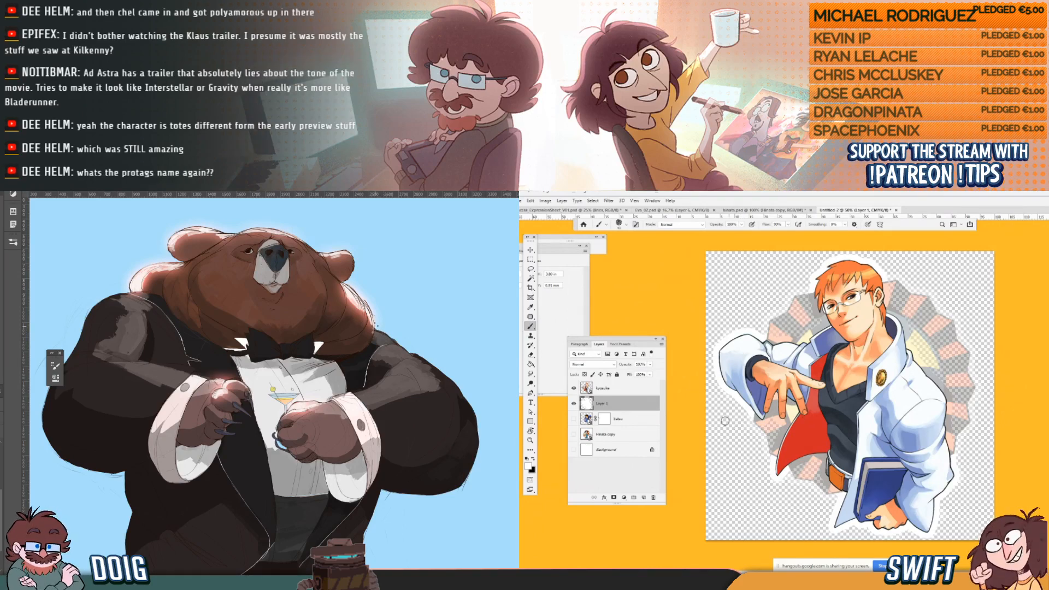
pyautogui.click(623, 450)
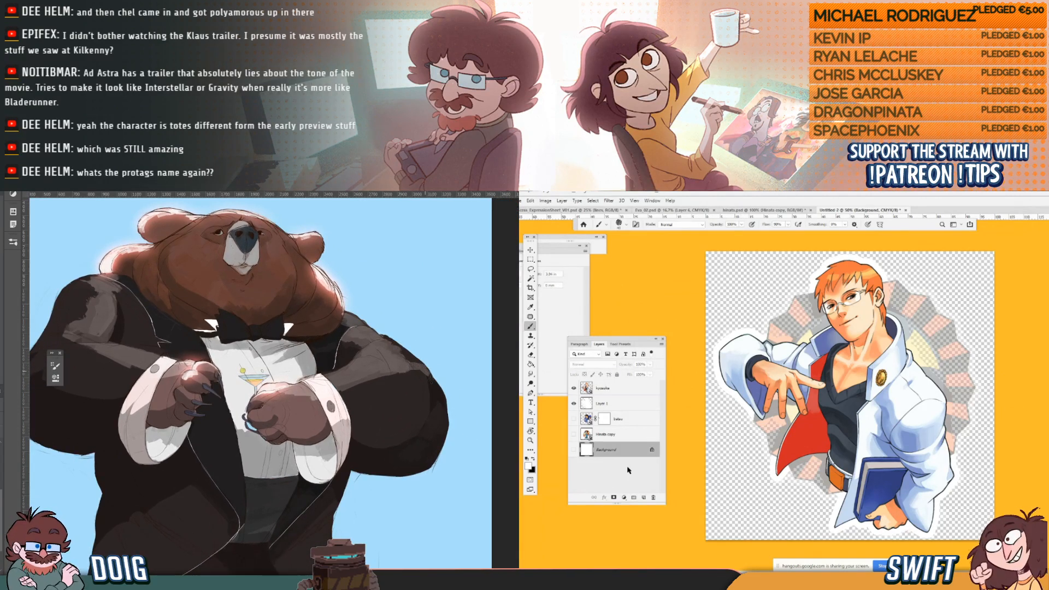
pyautogui.click(574, 449)
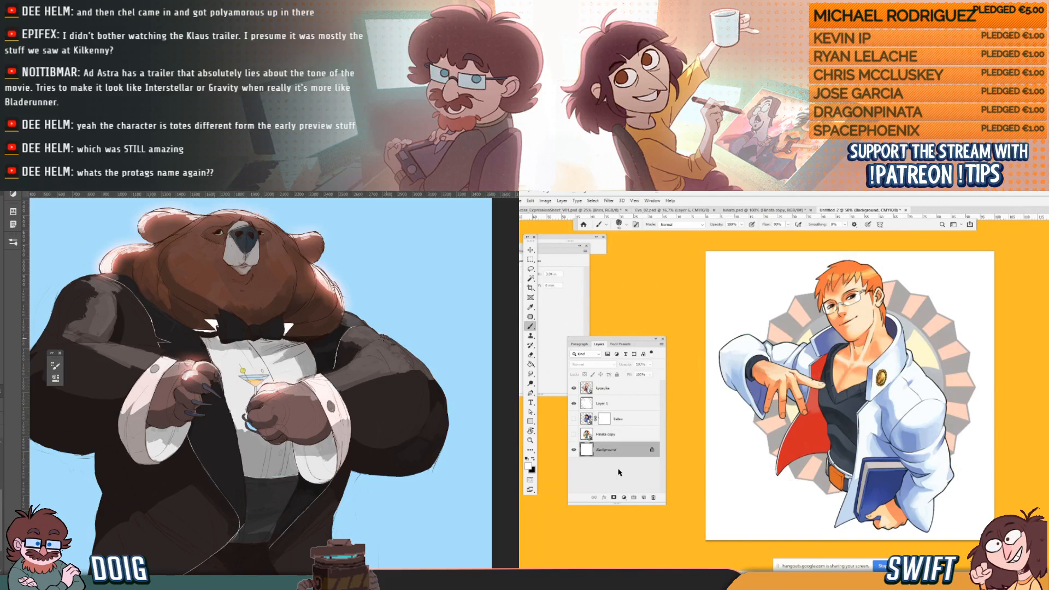
# Darken the white background layer behind the Kyosuke character to a brownish grey with Hue/Saturation.
pyautogui.hotkey('ctrl', 'u')
pyautogui.moveTo(1020, 475); pyautogui.dragTo(995, 478)
pyautogui.moveTo(223, 360); pyautogui.dragTo(253, 394)
pyautogui.press('Return')
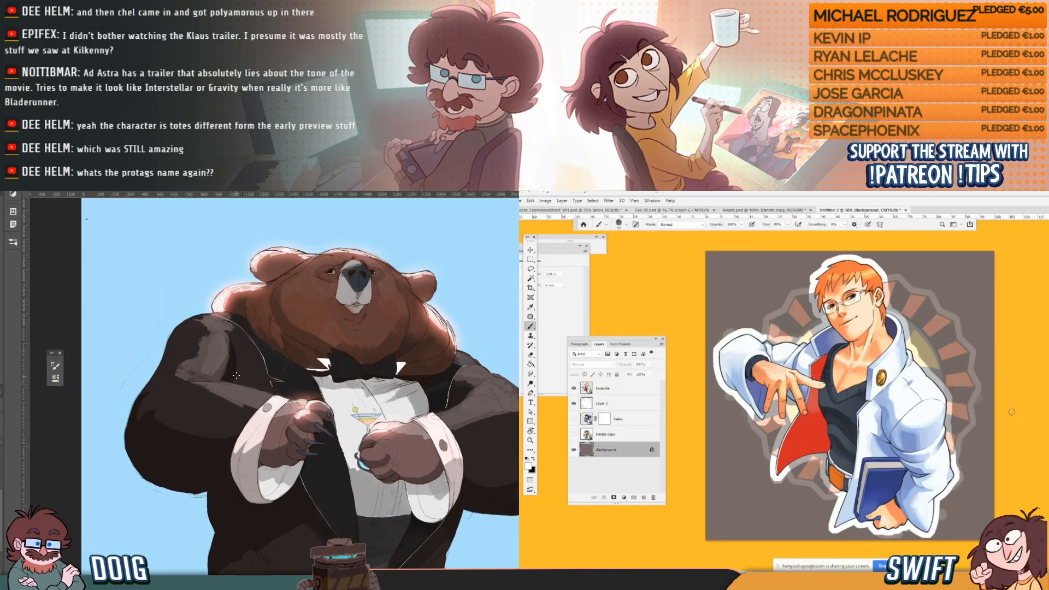
# Select the white border layer beneath the Kyosuke character, touch up its edge below the outstretched arm and toggle its visibility to check it.
pyautogui.click(638, 409)
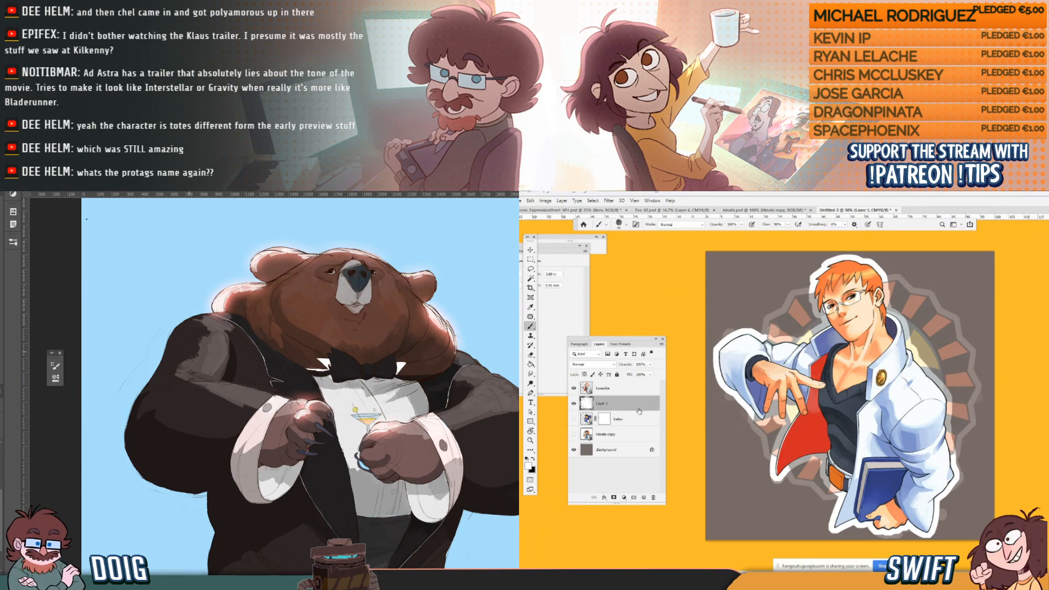
pyautogui.moveTo(731, 411); pyautogui.dragTo(741, 428)
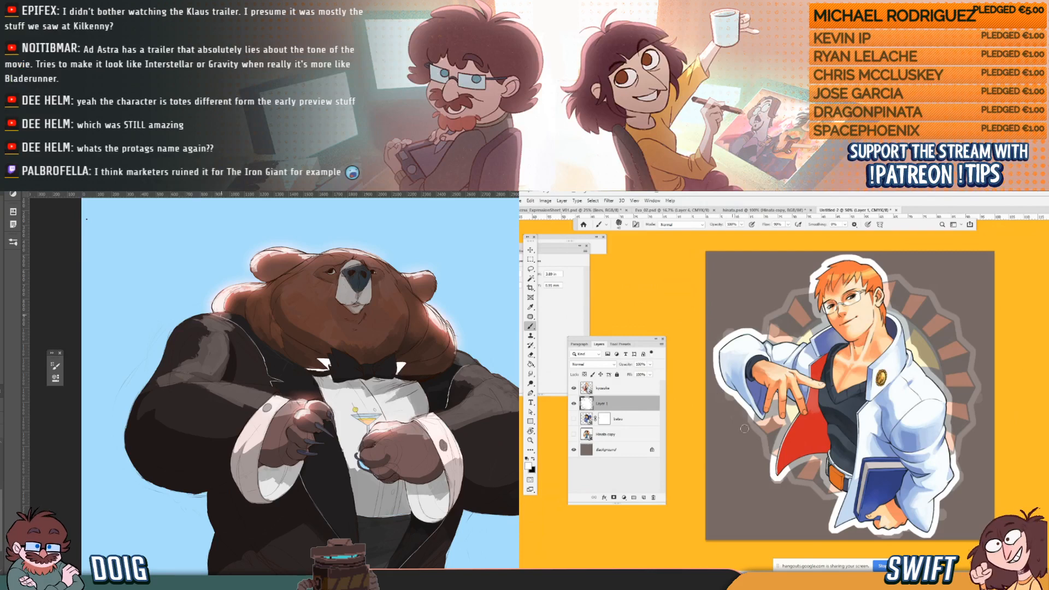
pyautogui.click(574, 405)
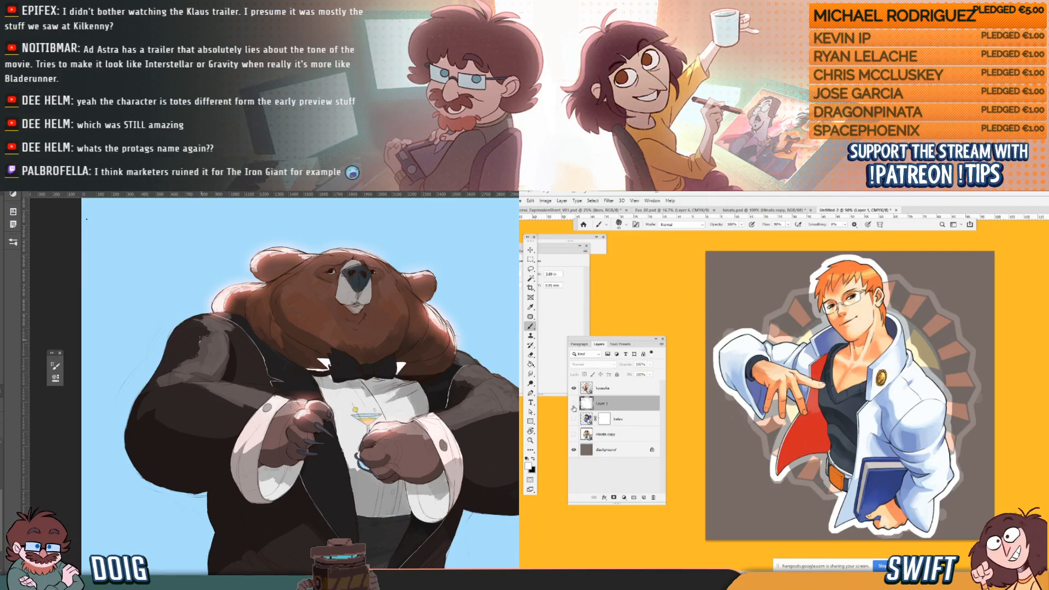
pyautogui.click(574, 405)
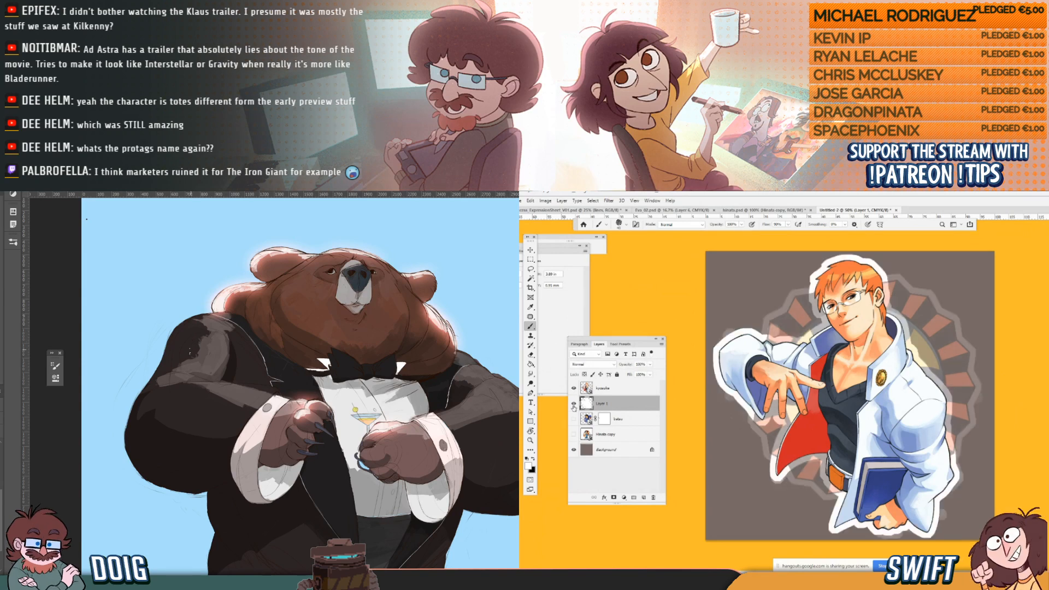
# Brush the lighter shading shapes across the shoulder, elbow and forearm of the bear's sleeve on the viewer's left.
pyautogui.moveTo(187, 373); pyautogui.dragTo(197, 386)
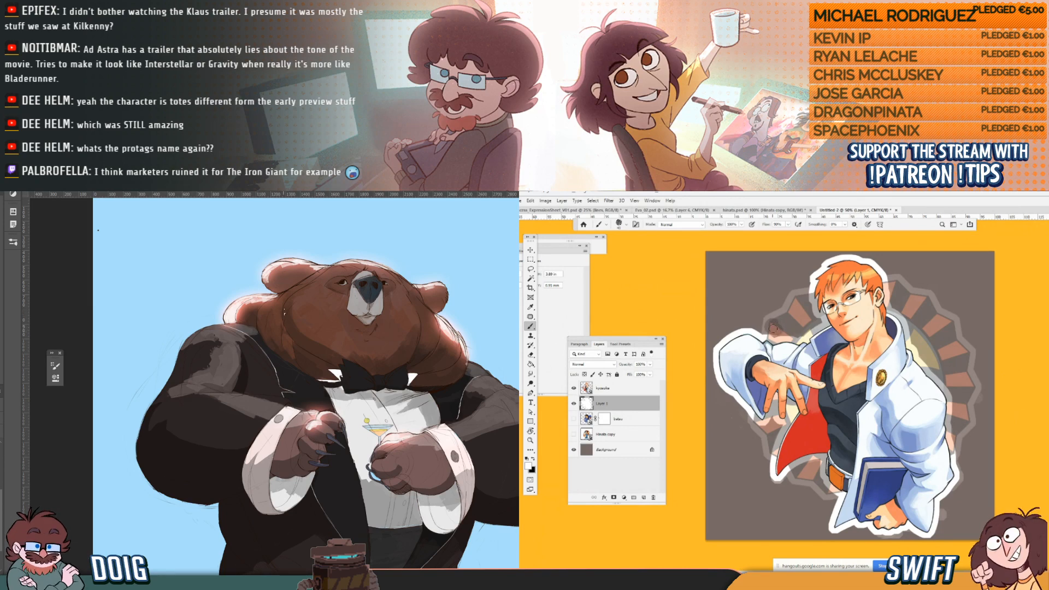
pyautogui.moveTo(272, 318); pyautogui.dragTo(259, 339)
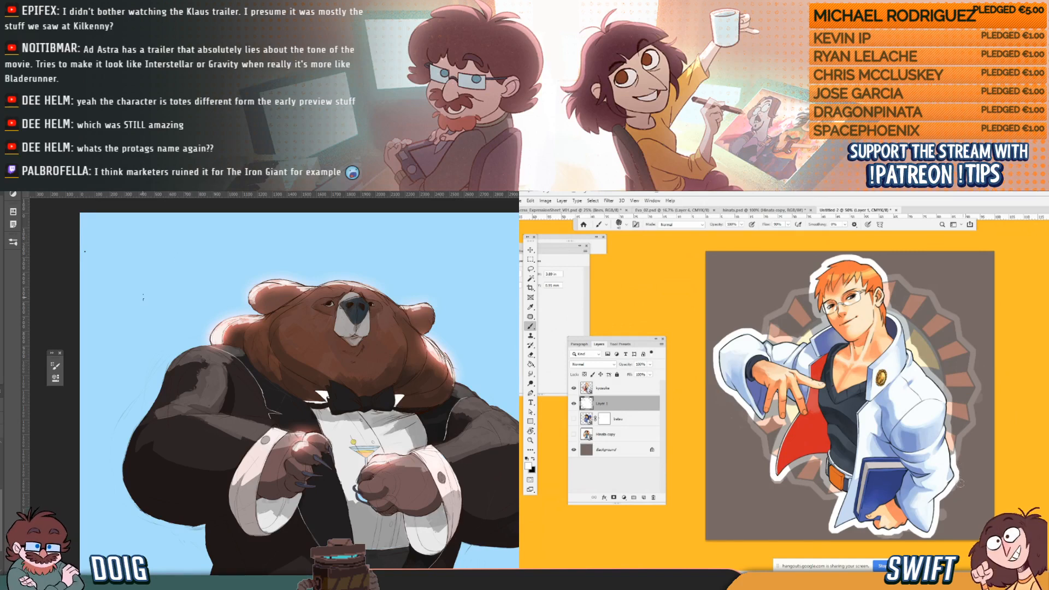
pyautogui.moveTo(202, 361); pyautogui.dragTo(170, 374)
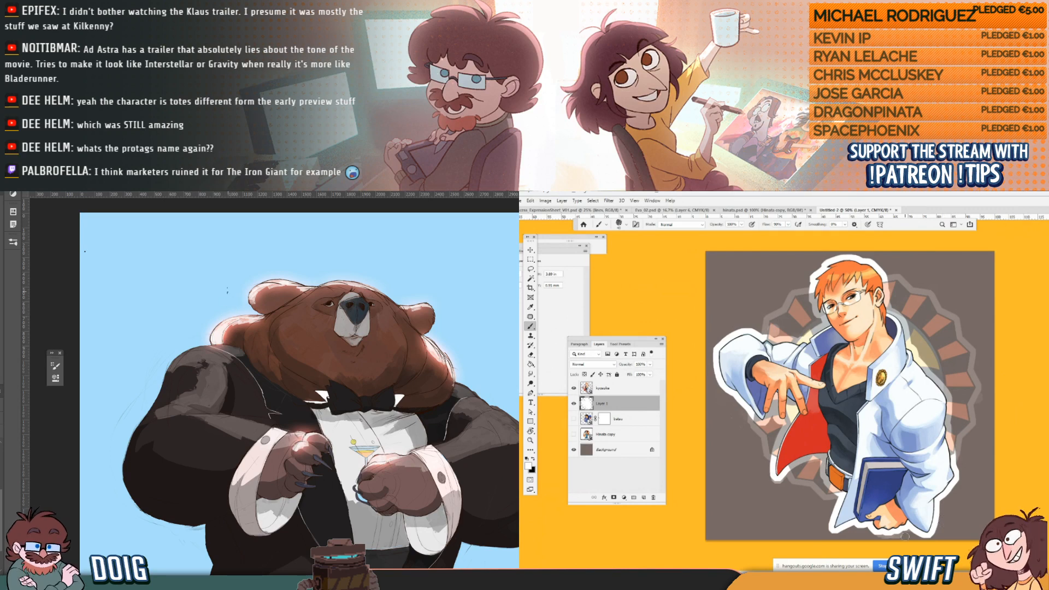
pyautogui.moveTo(185, 367); pyautogui.dragTo(180, 356)
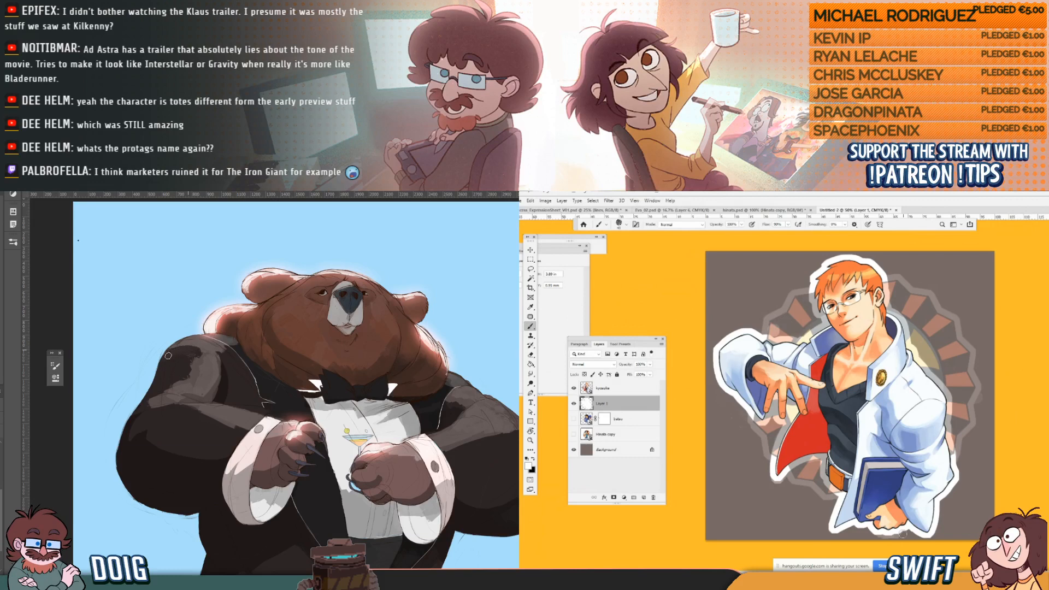
pyautogui.moveTo(262, 354); pyautogui.dragTo(252, 302)
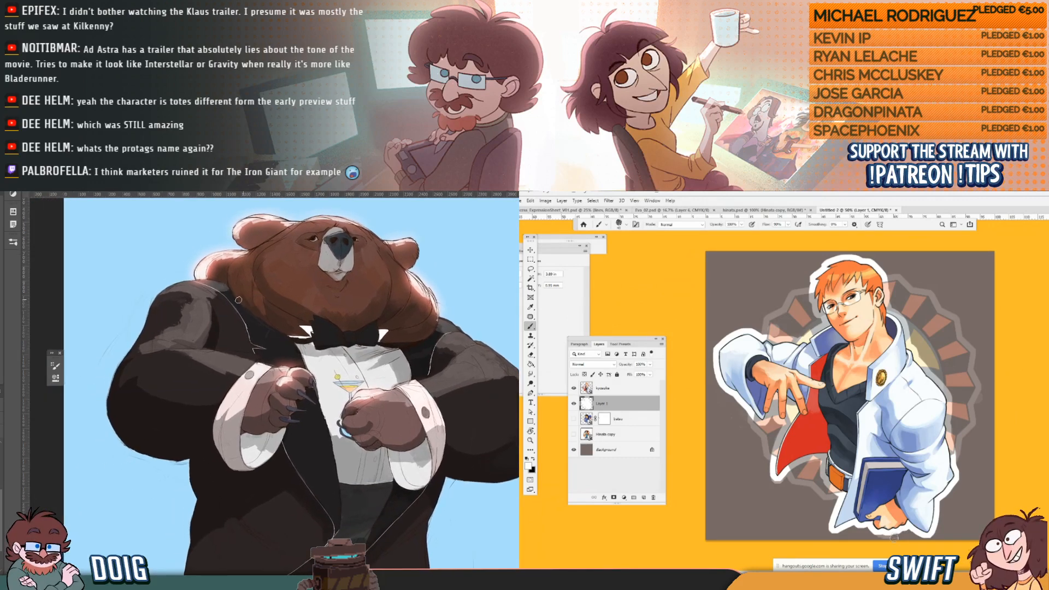
pyautogui.moveTo(119, 381); pyautogui.dragTo(164, 357)
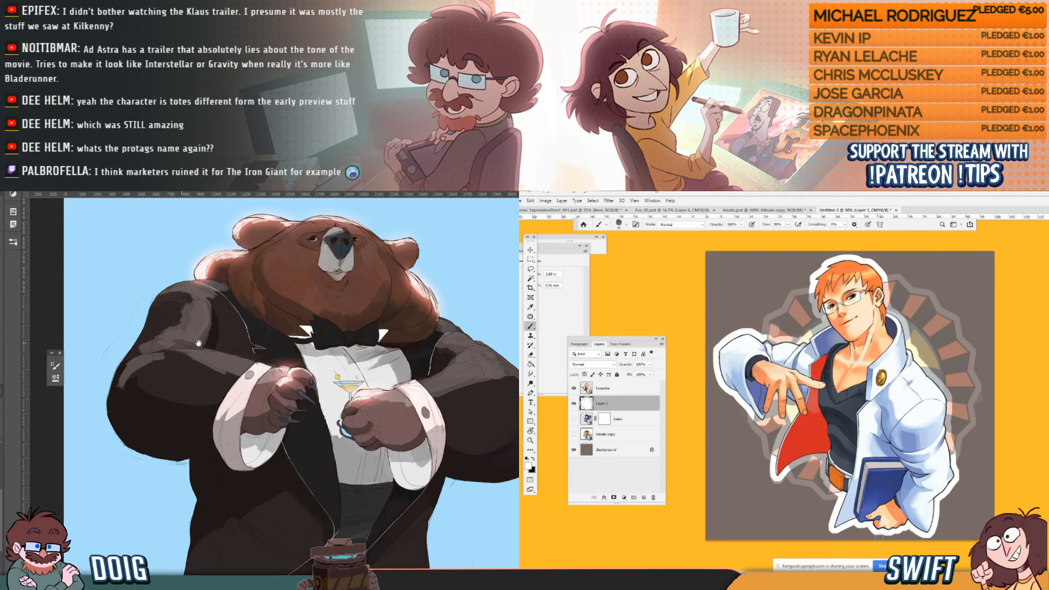
pyautogui.moveTo(175, 344); pyautogui.dragTo(234, 340)
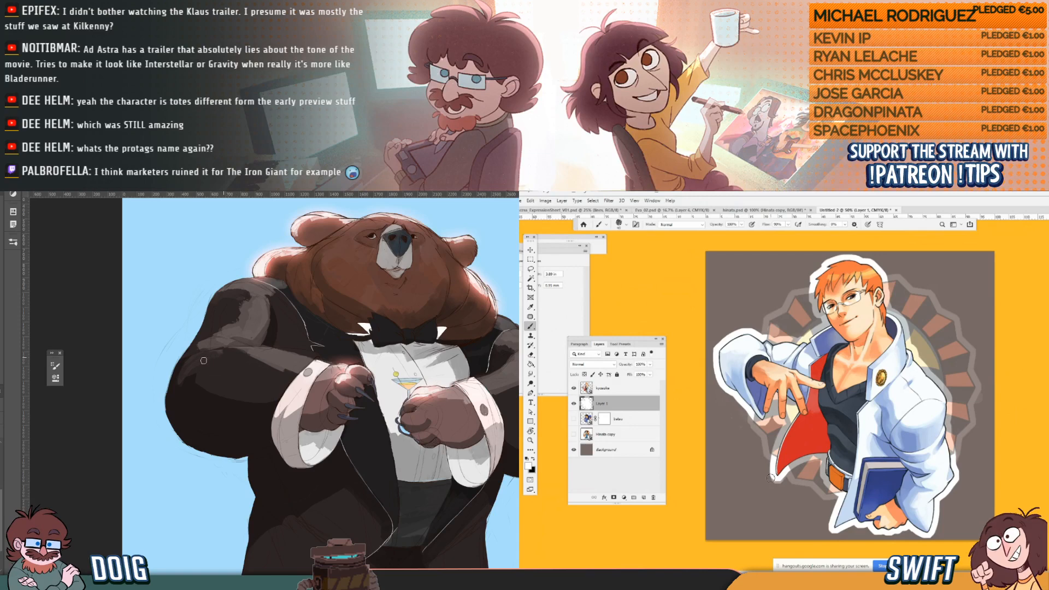
pyautogui.moveTo(225, 325); pyautogui.dragTo(214, 351)
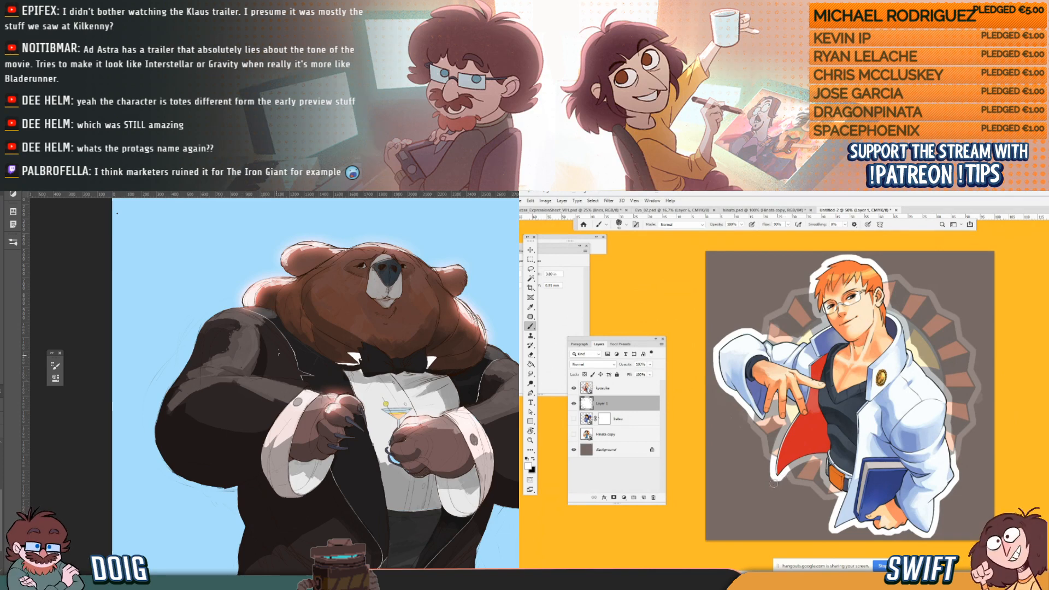
pyautogui.moveTo(224, 367); pyautogui.dragTo(255, 358)
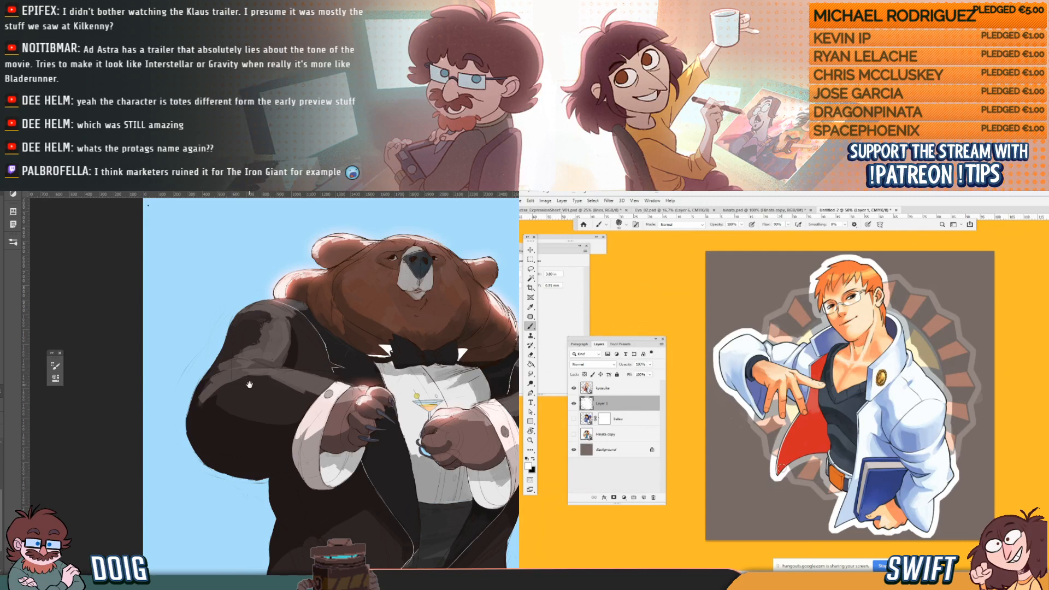
pyautogui.hscroll(3, 249, 383)
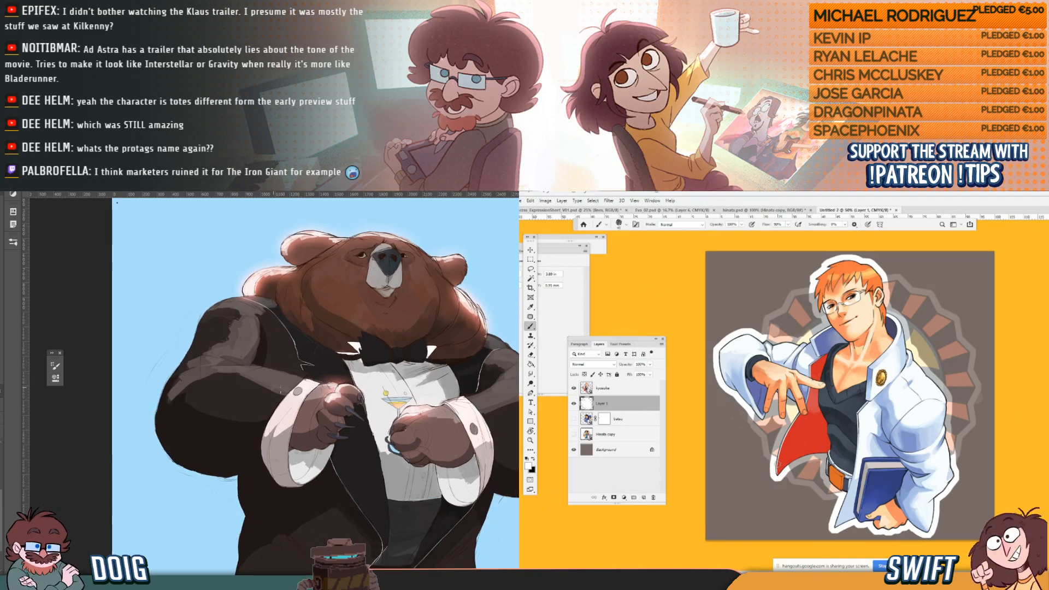
pyautogui.moveTo(277, 389); pyautogui.dragTo(289, 407)
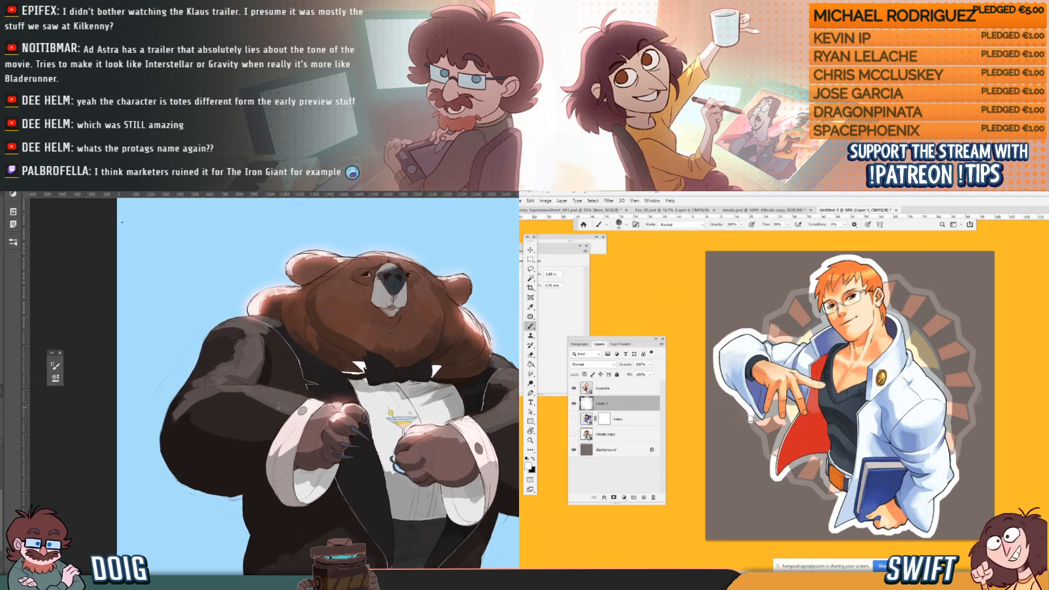
# Brush the shading shapes along the upper arm and elbow of the bear's sleeve on the viewer's right.
pyautogui.moveTo(405, 349); pyautogui.dragTo(307, 335)
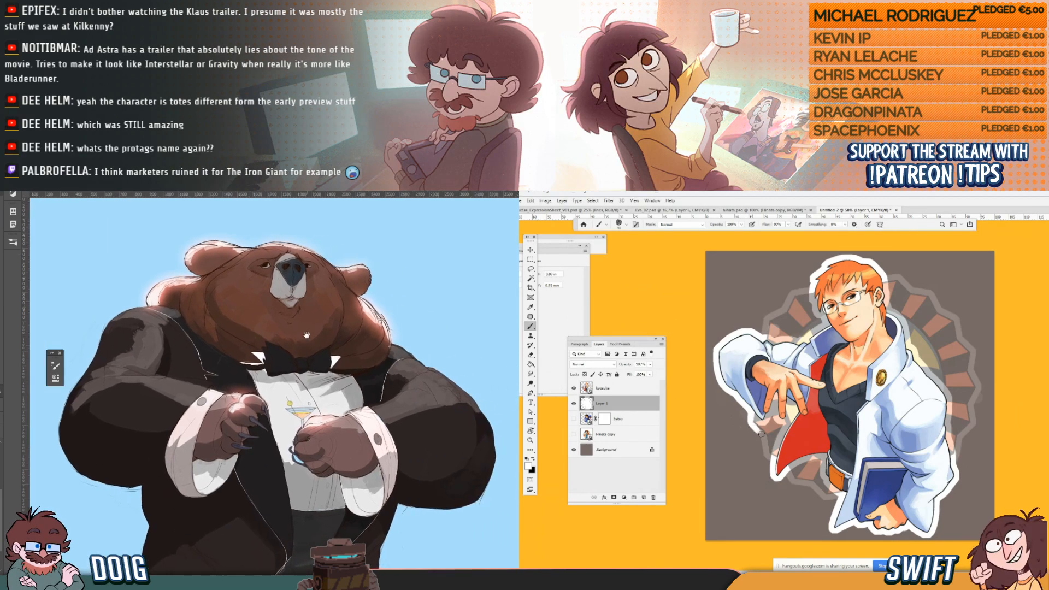
pyautogui.moveTo(420, 312); pyautogui.dragTo(383, 290)
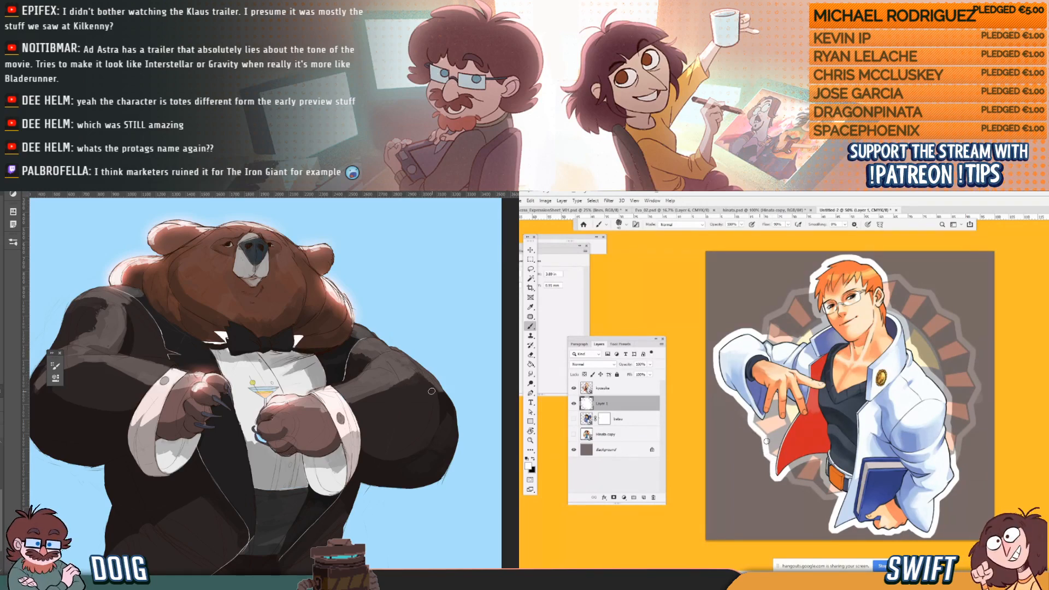
pyautogui.moveTo(433, 346); pyautogui.dragTo(448, 331)
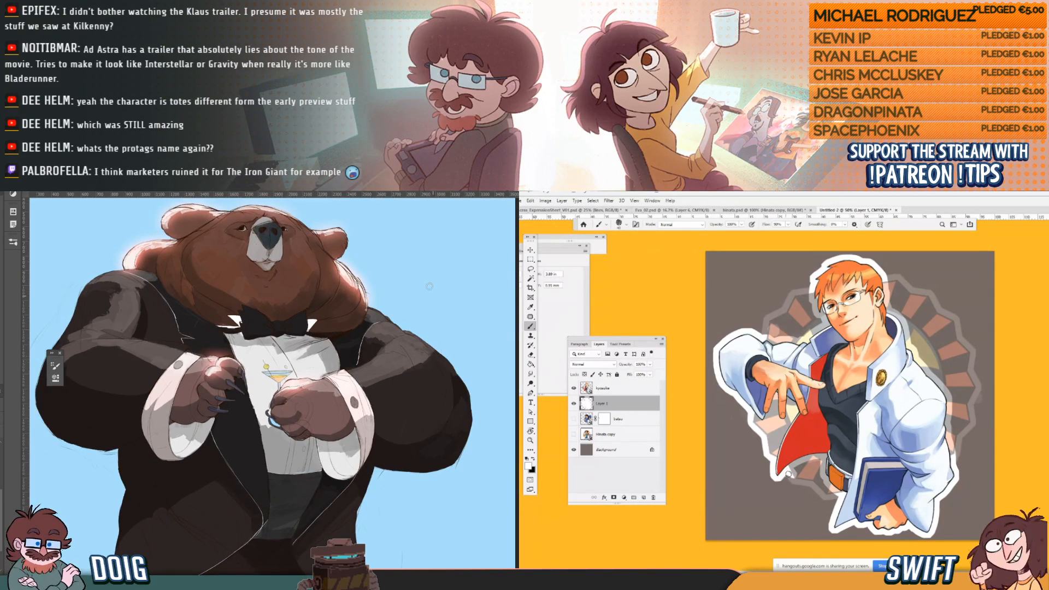
pyautogui.moveTo(433, 336); pyautogui.dragTo(465, 340)
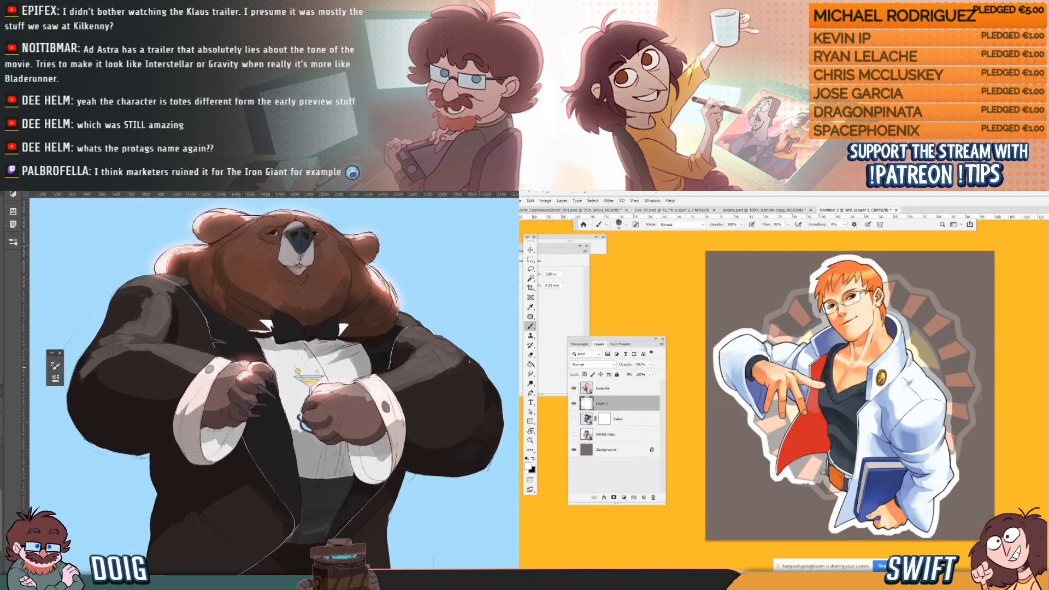
pyautogui.moveTo(480, 363); pyautogui.dragTo(492, 365)
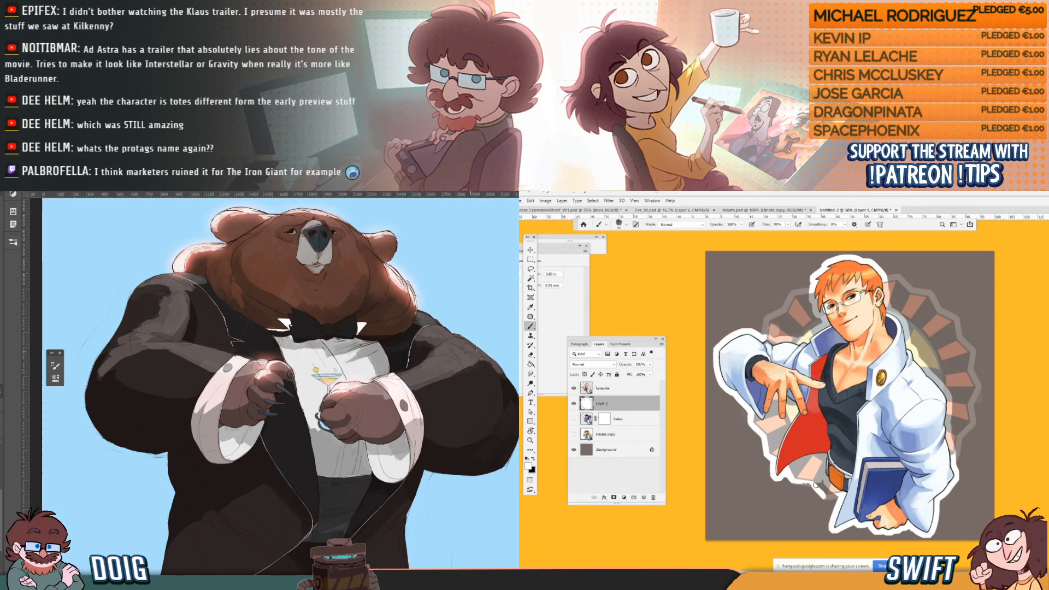
# Refine the shading on the bear's forearm on the viewer's left and review both sleeves against the whole figure.
pyautogui.moveTo(326, 305); pyautogui.dragTo(359, 343)
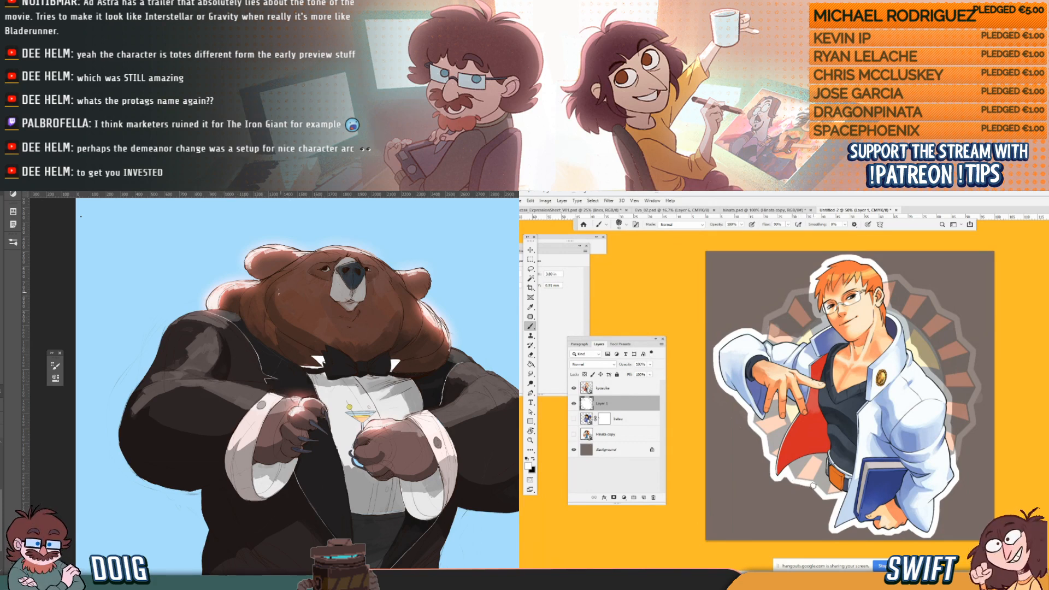
pyautogui.moveTo(224, 380); pyautogui.dragTo(253, 356)
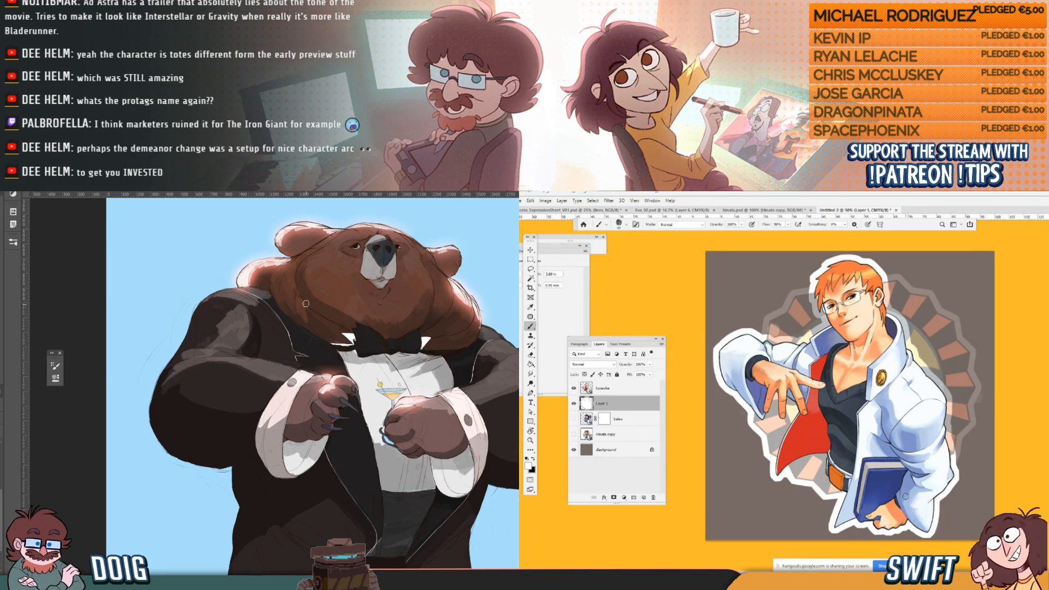
pyautogui.moveTo(427, 361); pyautogui.dragTo(377, 373)
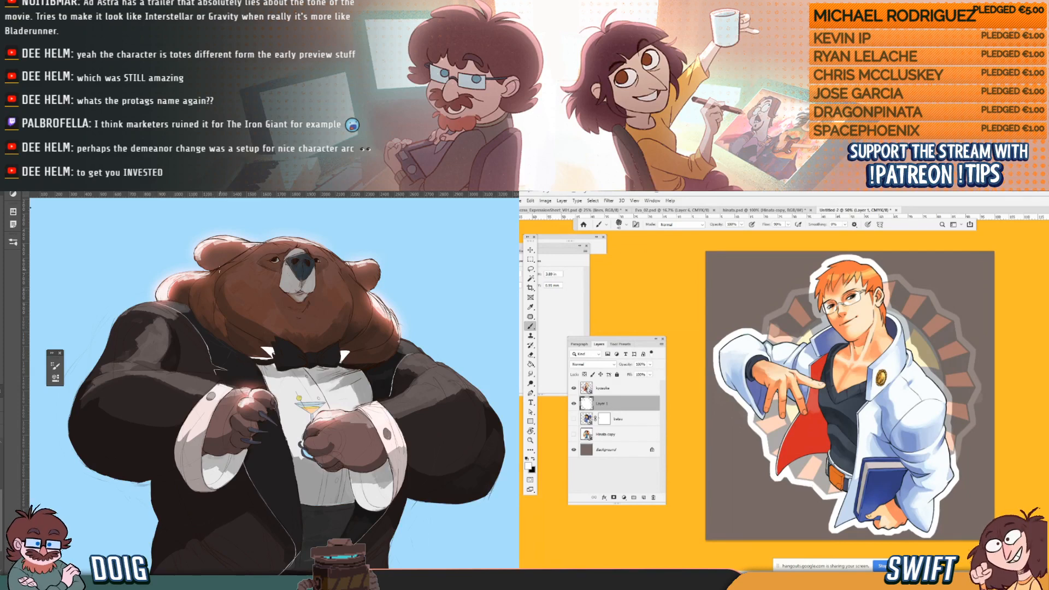
pyautogui.scroll(-5, 219, 257)
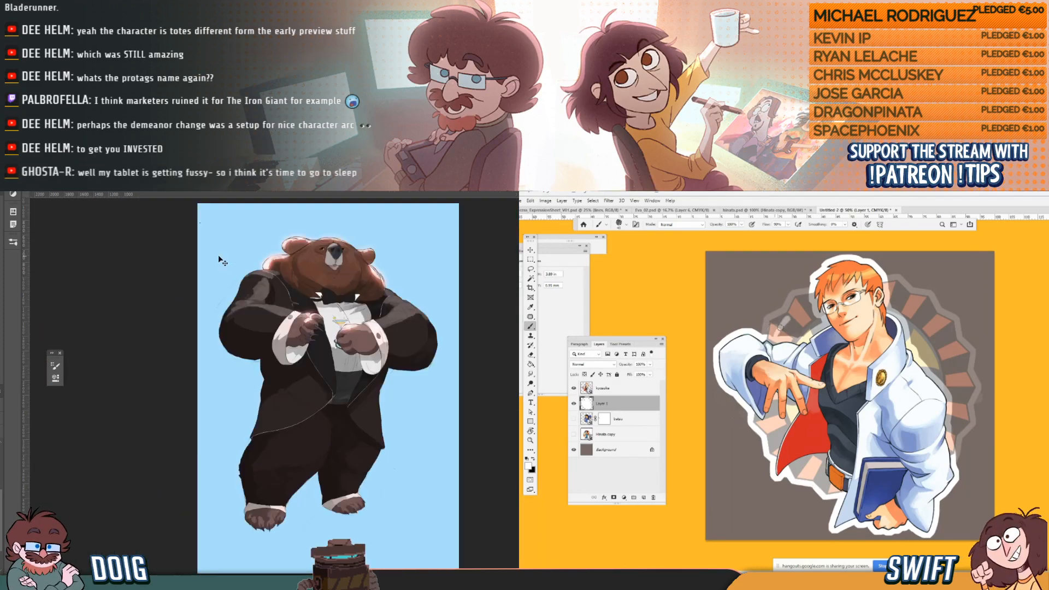
pyautogui.scroll(5, 328, 372)
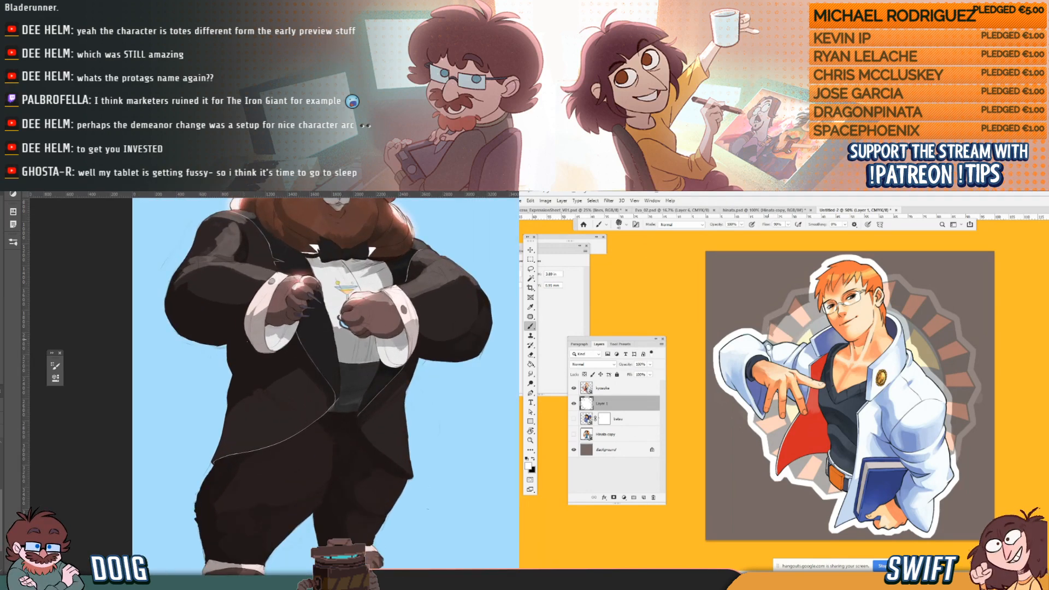
pyautogui.scroll(-2, 227, 297)
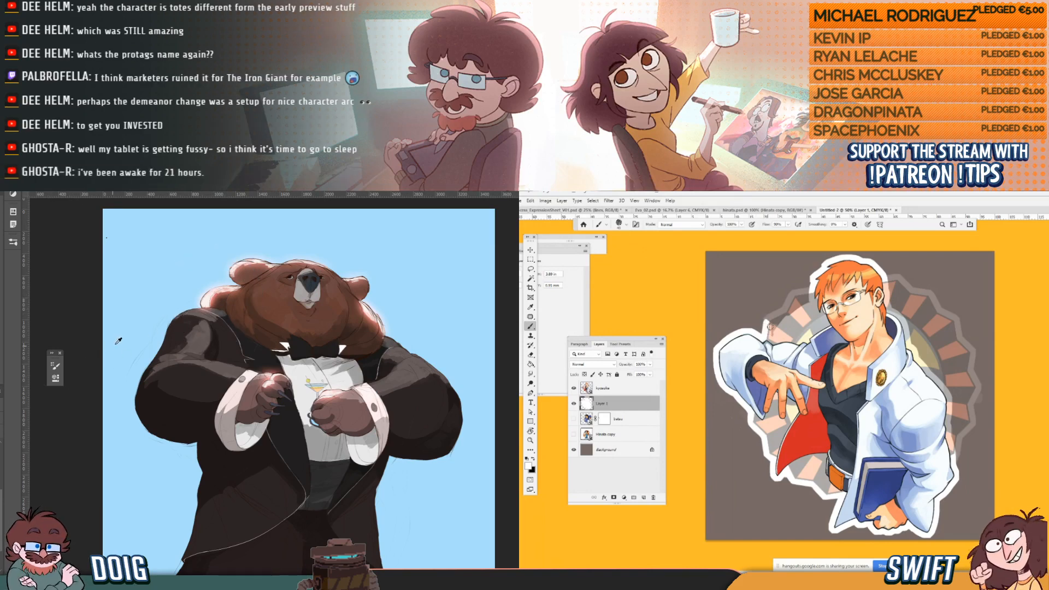
# Refill the bear's sleeve shading shapes with reddish brown and adjust them to hue -150, saturation +56 and lightness +74.
pyautogui.hotkey('alt', 'BackSpace')
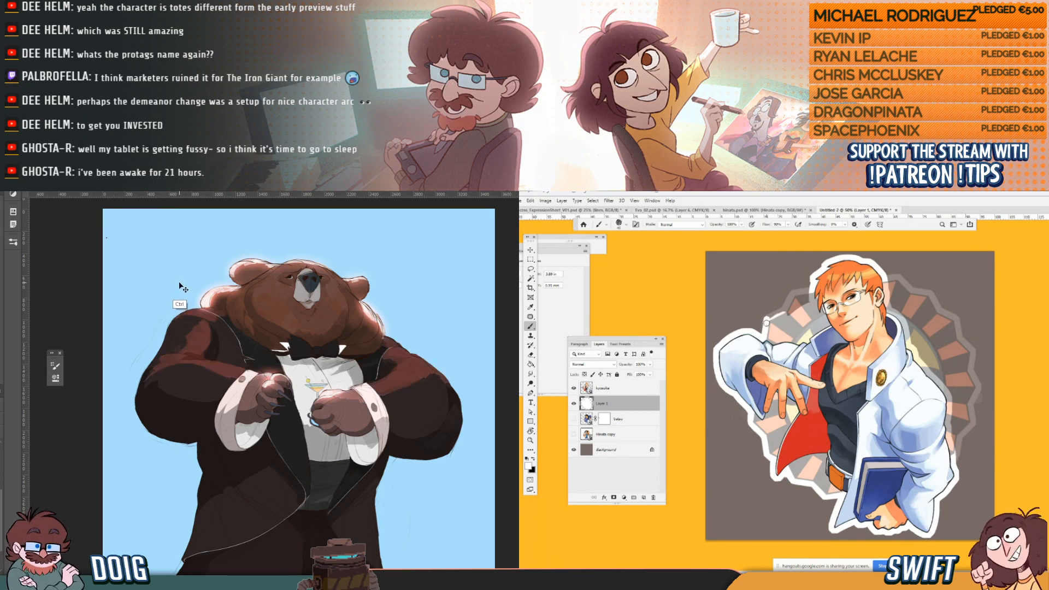
pyautogui.hotkey('ctrl', 'u')
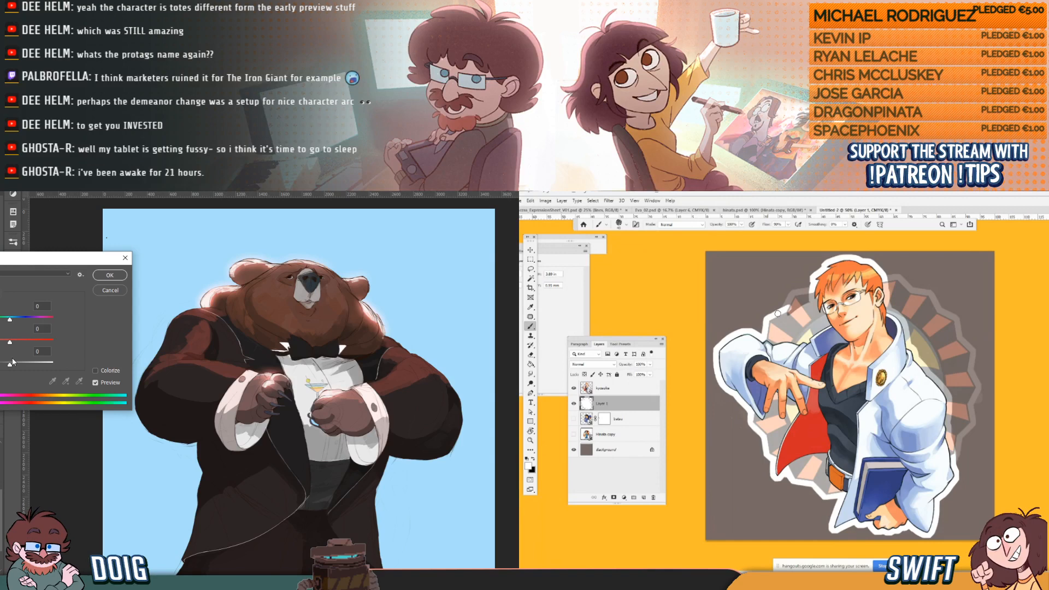
pyautogui.moveTo(10, 364); pyautogui.dragTo(37, 364)
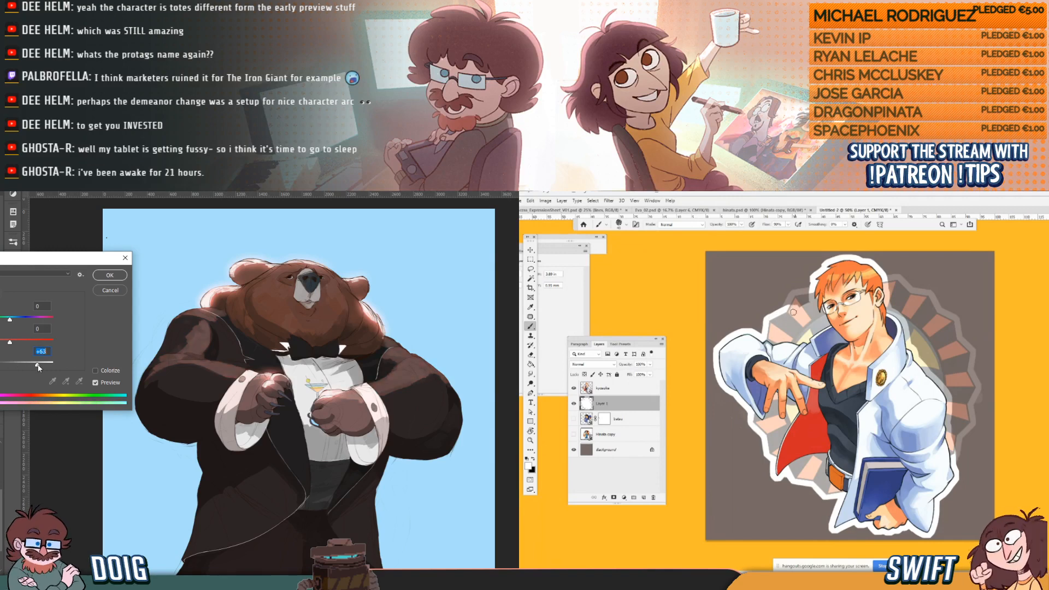
pyautogui.moveTo(10, 323); pyautogui.dragTo(7, 359)
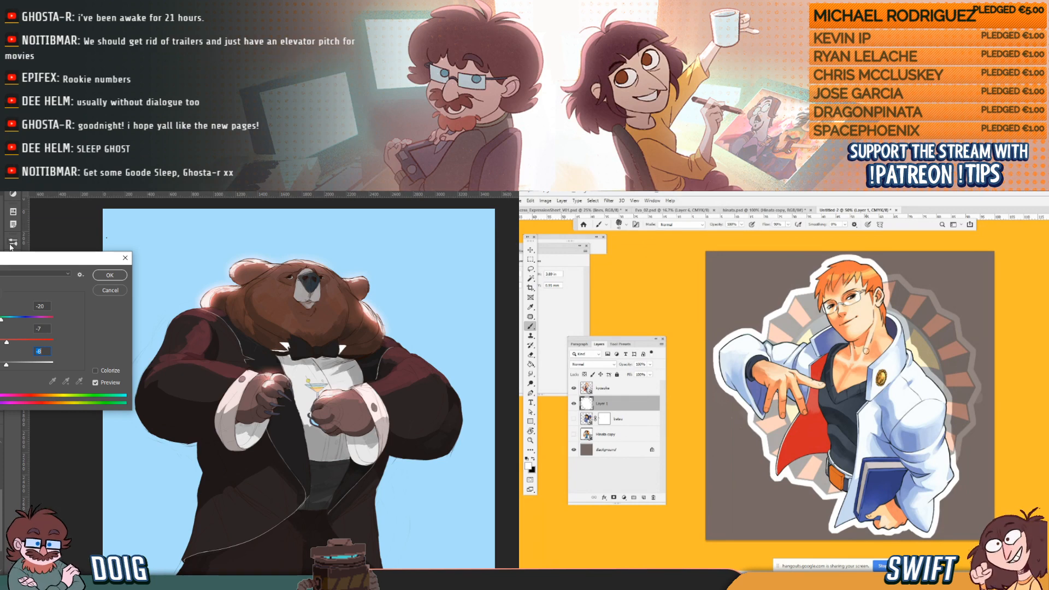
pyautogui.moveTo(7, 342); pyautogui.dragTo(43, 363)
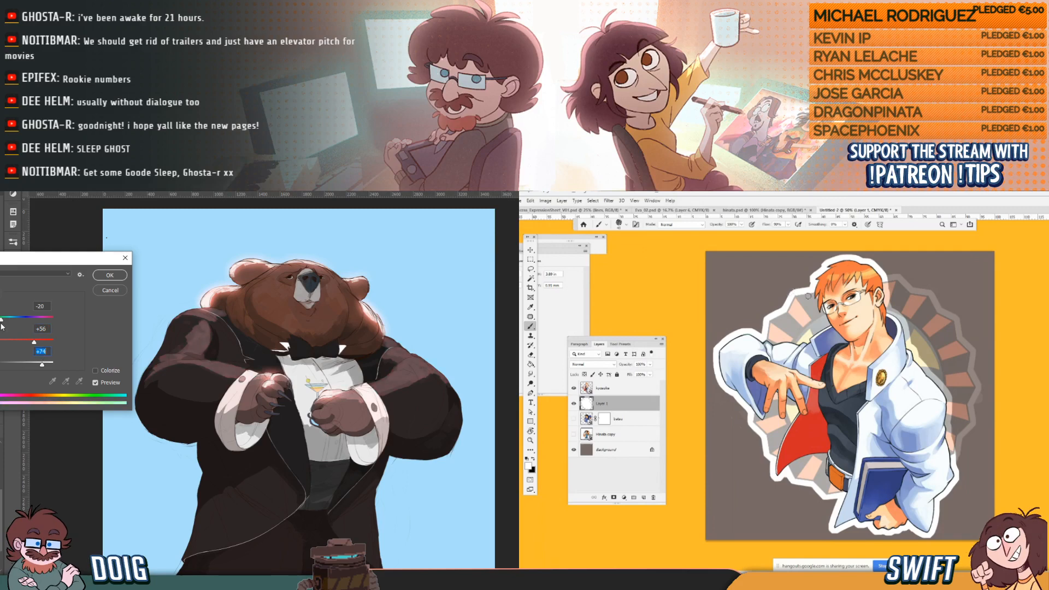
pyautogui.moveTo(1, 323); pyautogui.dragTo(0, 319)
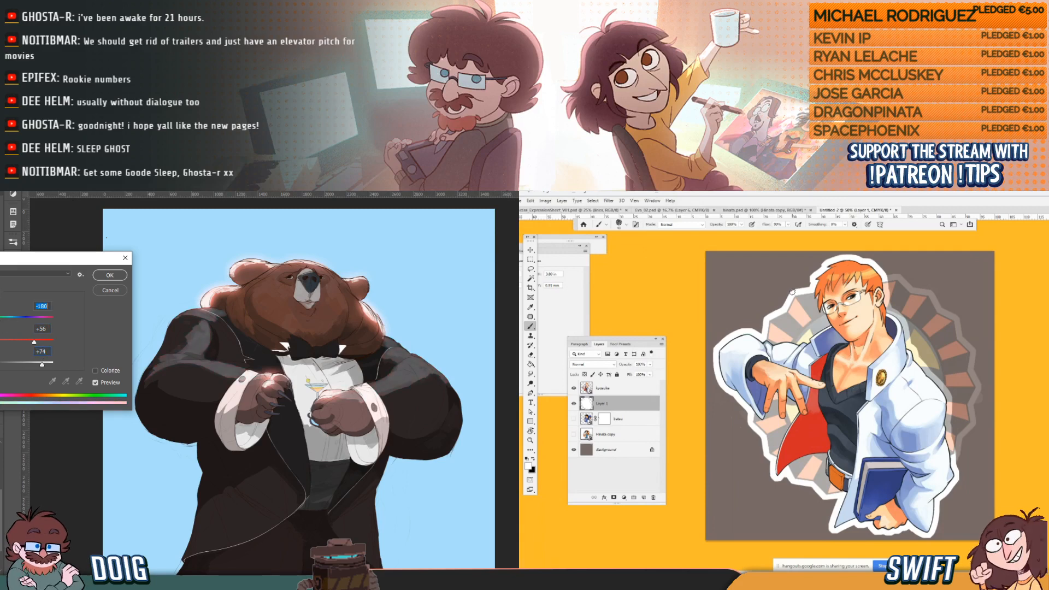
pyautogui.moveTo(1, 320); pyautogui.dragTo(0, 319)
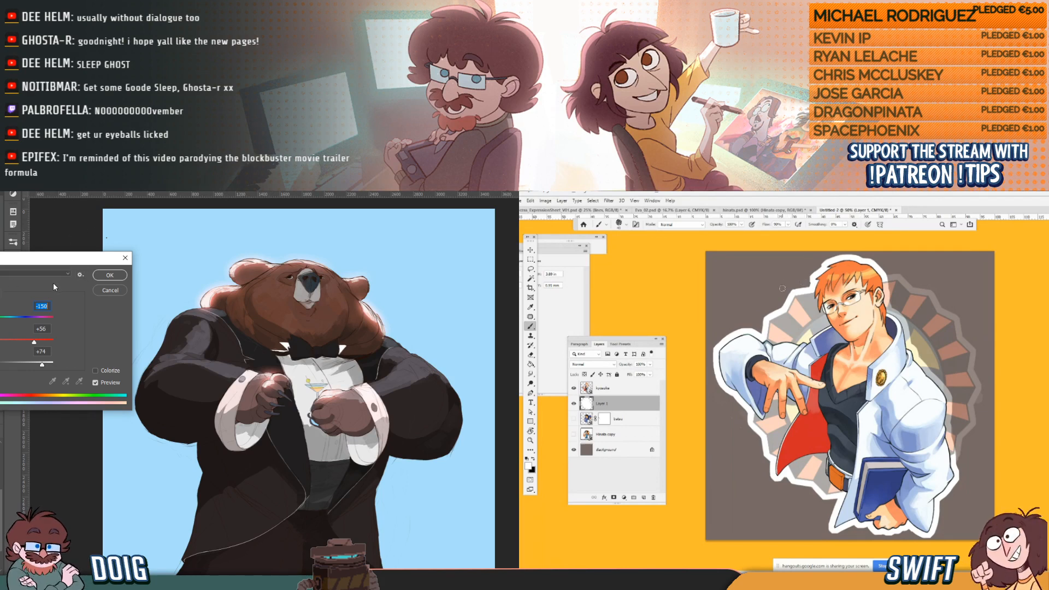
pyautogui.click(96, 276)
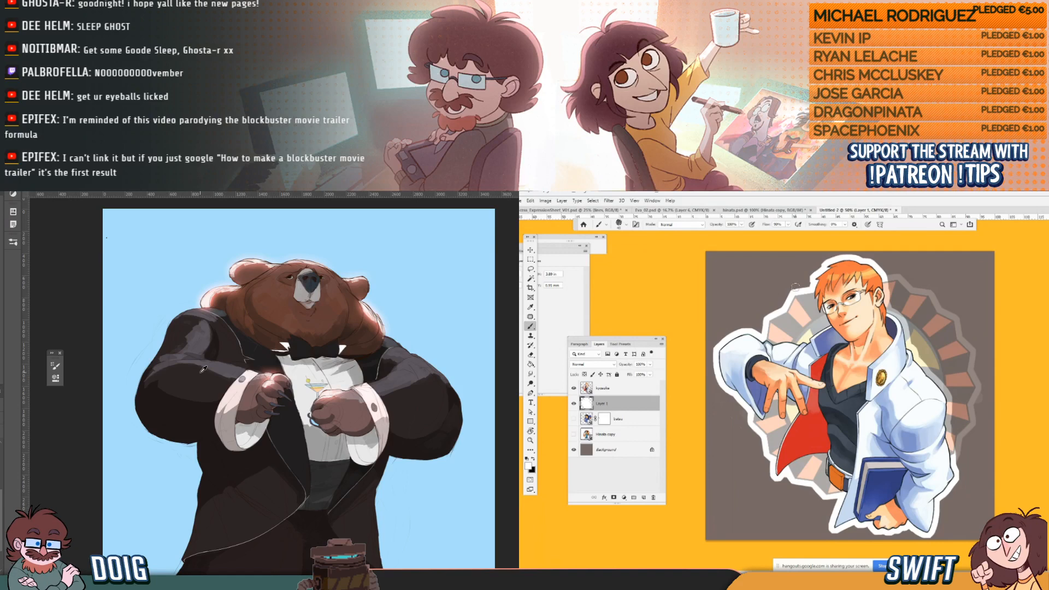
# Sample the sleeve tones to refine the bear's forearm shading and extend the white border along the round emblem's right edge.
pyautogui.keyDown('alt'); pyautogui.click(202, 344); pyautogui.keyUp('alt')
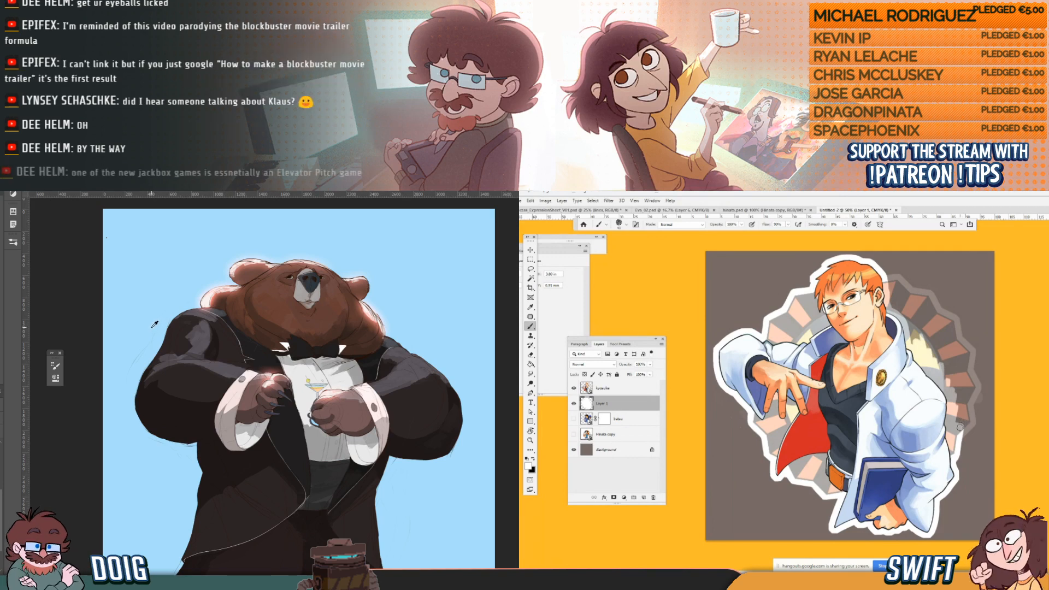
pyautogui.moveTo(973, 423)
pyautogui.mouseDown()
pyautogui.moveTo(965, 437)
pyautogui.moveTo(968, 421)
pyautogui.mouseUp()
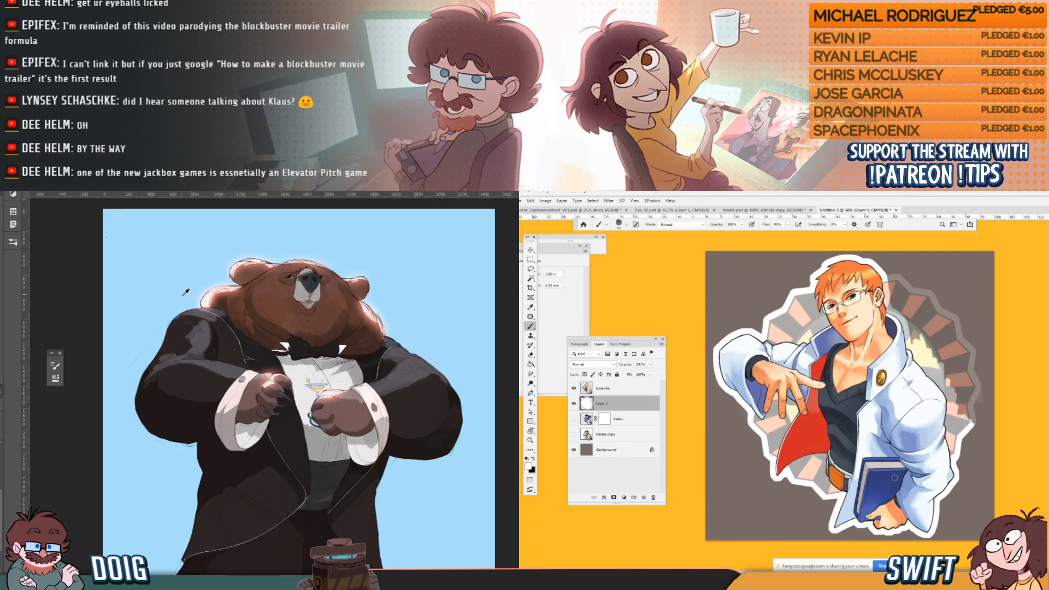
pyautogui.keyDown('alt'); pyautogui.click(200, 332); pyautogui.keyUp('alt')
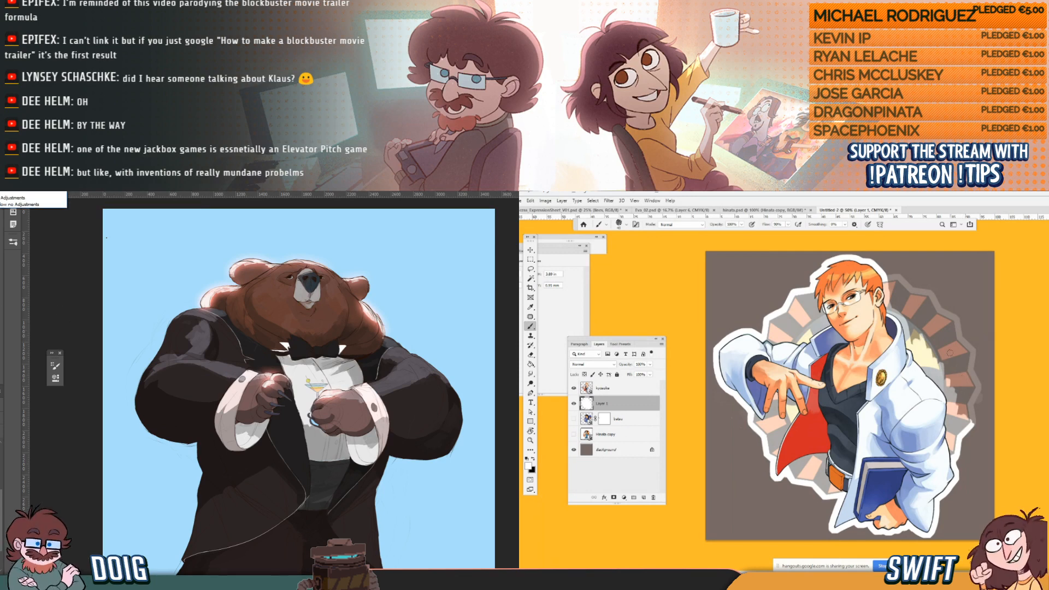
pyautogui.keyDown('alt'); pyautogui.click(201, 343); pyautogui.keyUp('alt')
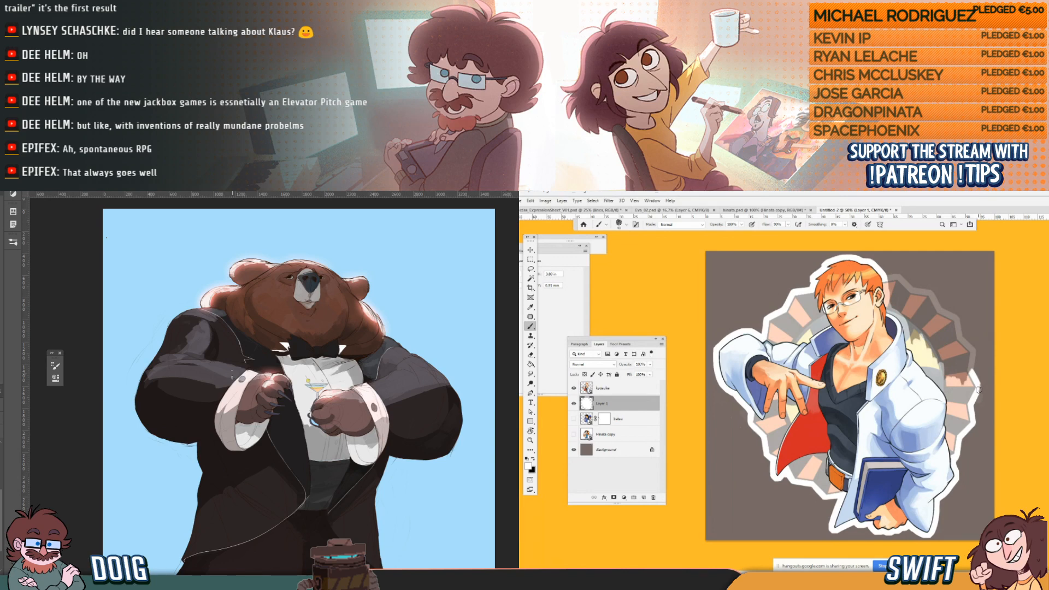
pyautogui.click(241, 379)
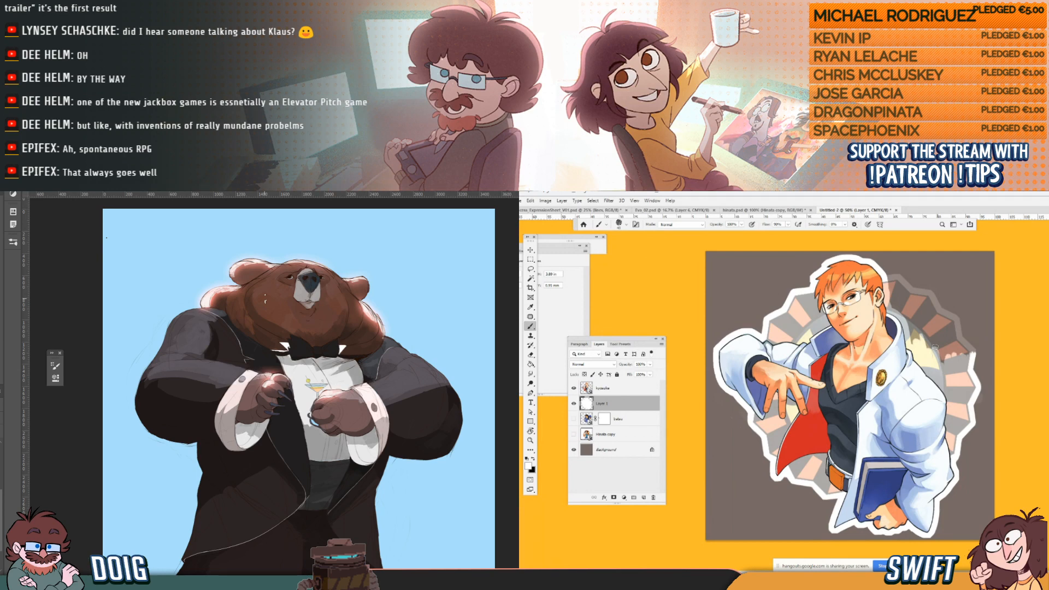
# Brush lighter shading strokes on the bear's jacket front and tail, and continue the white border along the emblem's upper-right edge.
pyautogui.moveTo(340, 494); pyautogui.dragTo(331, 400)
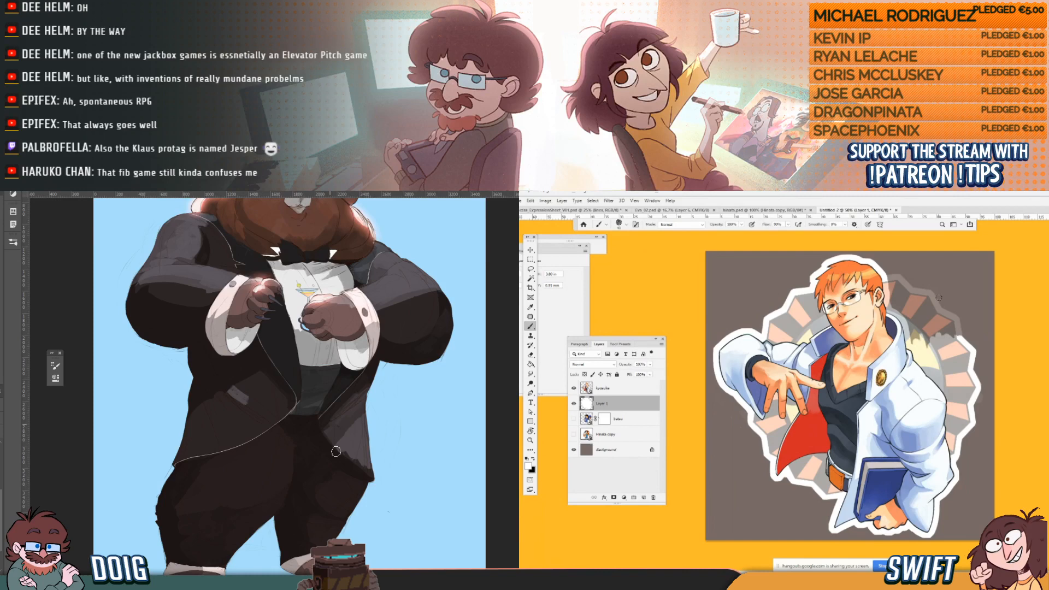
pyautogui.moveTo(322, 324); pyautogui.dragTo(360, 323)
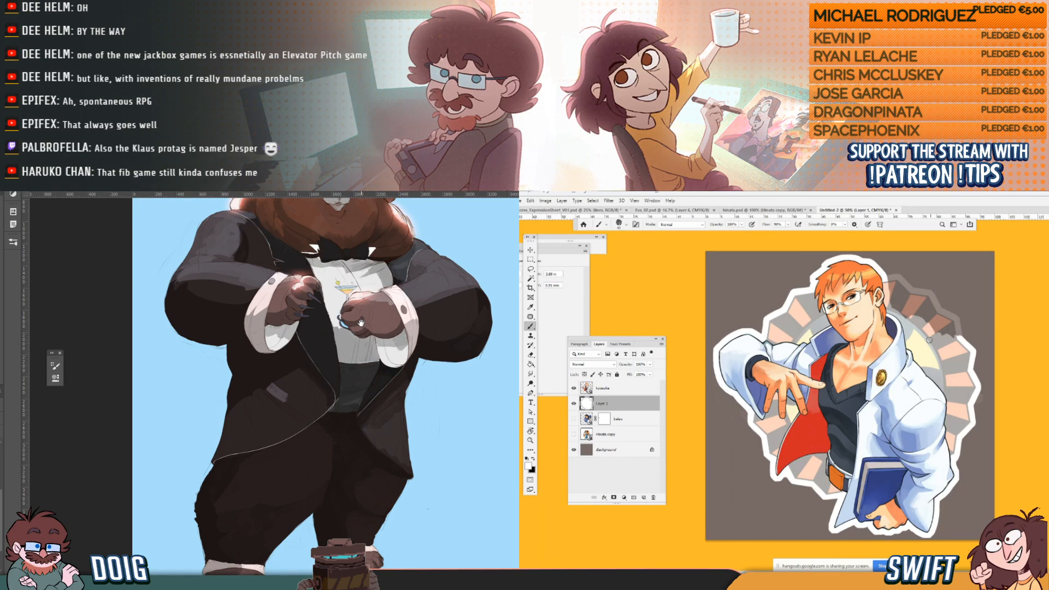
pyautogui.moveTo(361, 323); pyautogui.dragTo(328, 353)
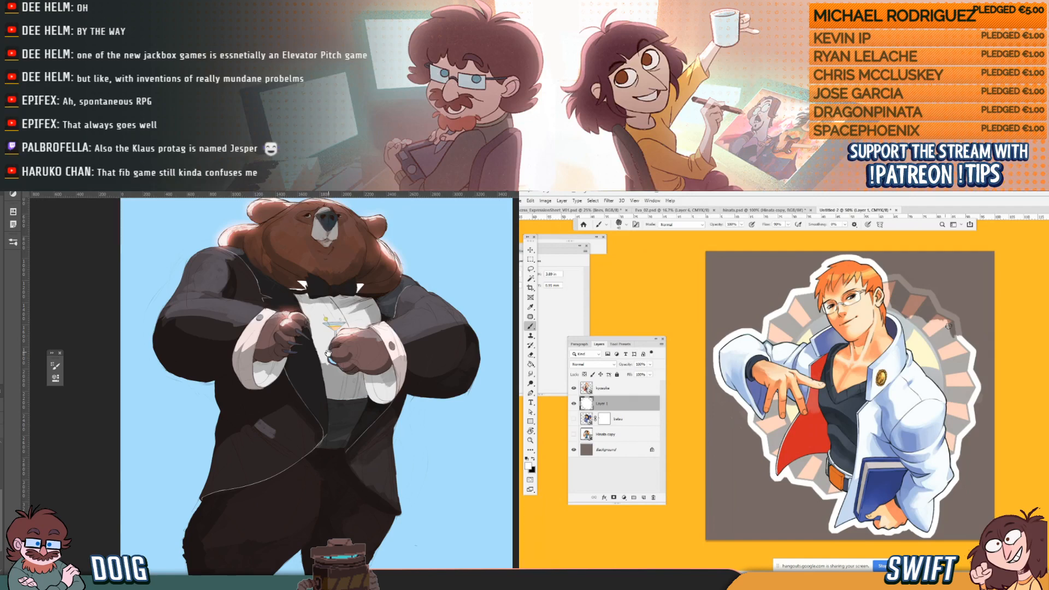
pyautogui.moveTo(328, 353); pyautogui.dragTo(321, 333)
pyautogui.moveTo(957, 315); pyautogui.dragTo(930, 316)
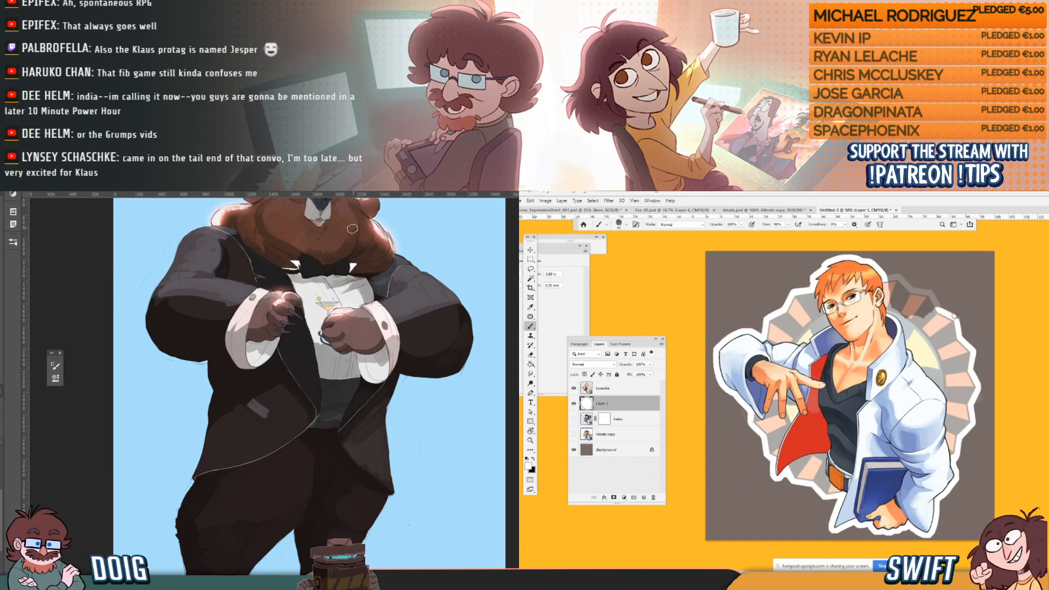
# Develop the fold shading on the jacket's lower front on the viewer's left and carry the emblem's white border further up.
pyautogui.moveTo(303, 412); pyautogui.dragTo(292, 385)
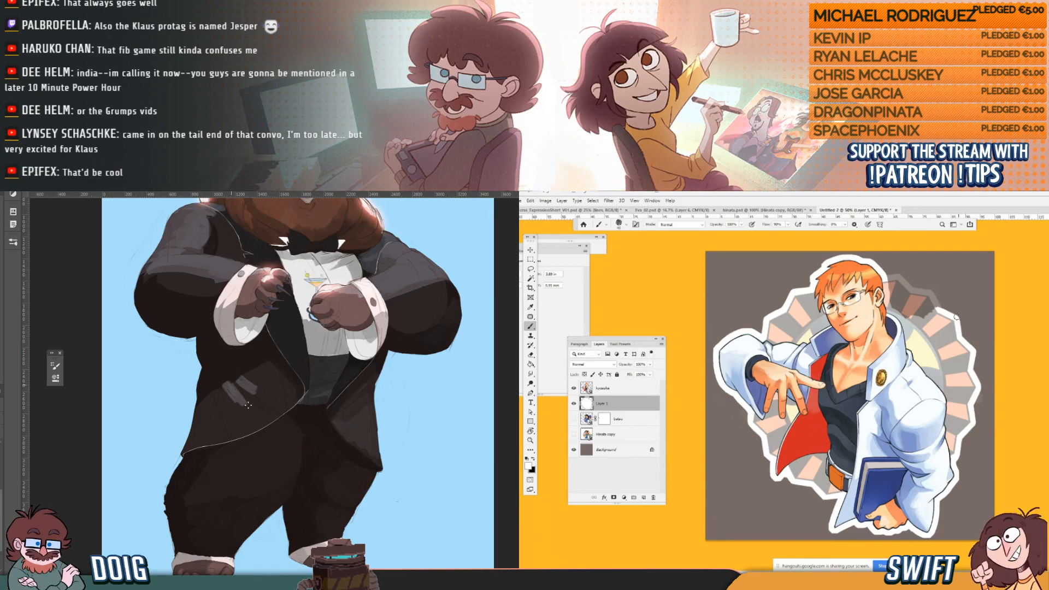
pyautogui.moveTo(258, 387); pyautogui.dragTo(253, 379)
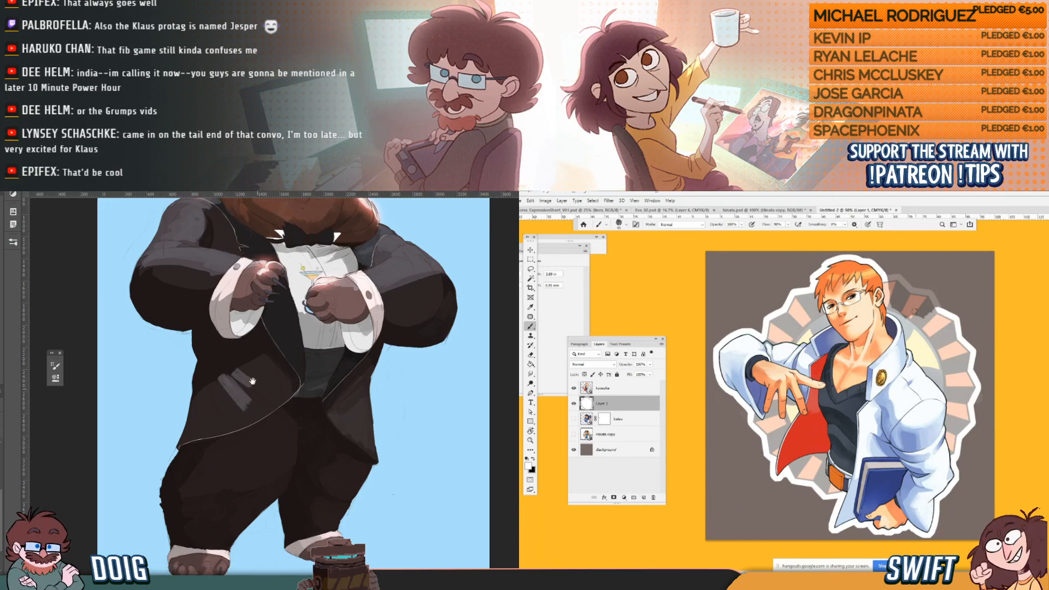
pyautogui.moveTo(908, 323)
pyautogui.mouseDown()
pyautogui.moveTo(915, 308)
pyautogui.moveTo(931, 308)
pyautogui.mouseUp()
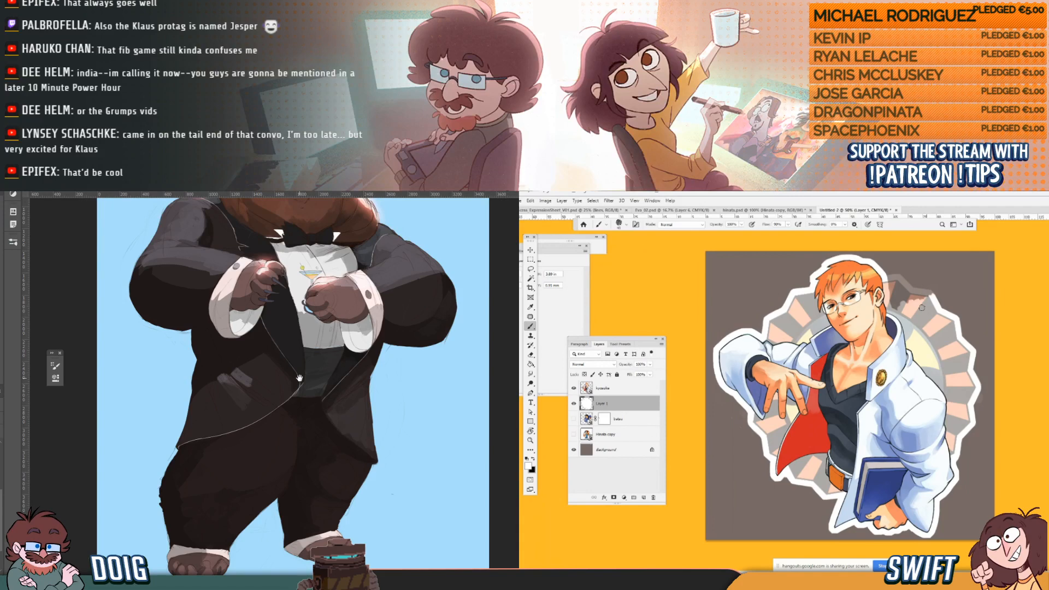
pyautogui.moveTo(300, 378); pyautogui.dragTo(275, 361)
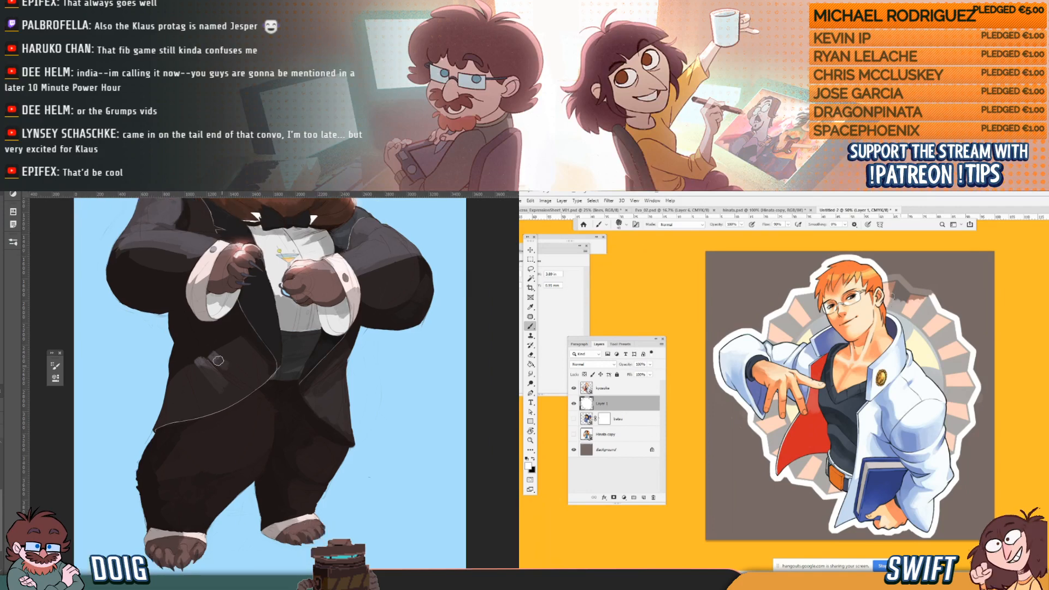
pyautogui.moveTo(311, 357)
pyautogui.mouseDown()
pyautogui.moveTo(305, 373)
pyautogui.moveTo(259, 384)
pyautogui.mouseUp()
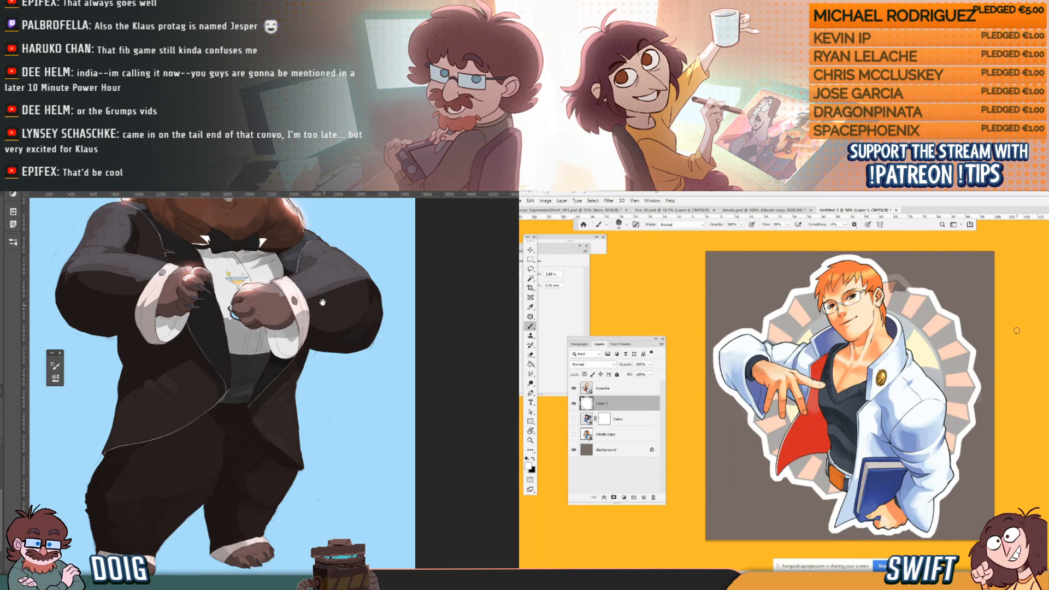
# Review the jacket shading against the bear's upper body and finish the white border across the emblem's top beside the character's head.
pyautogui.moveTo(322, 302); pyautogui.dragTo(320, 337)
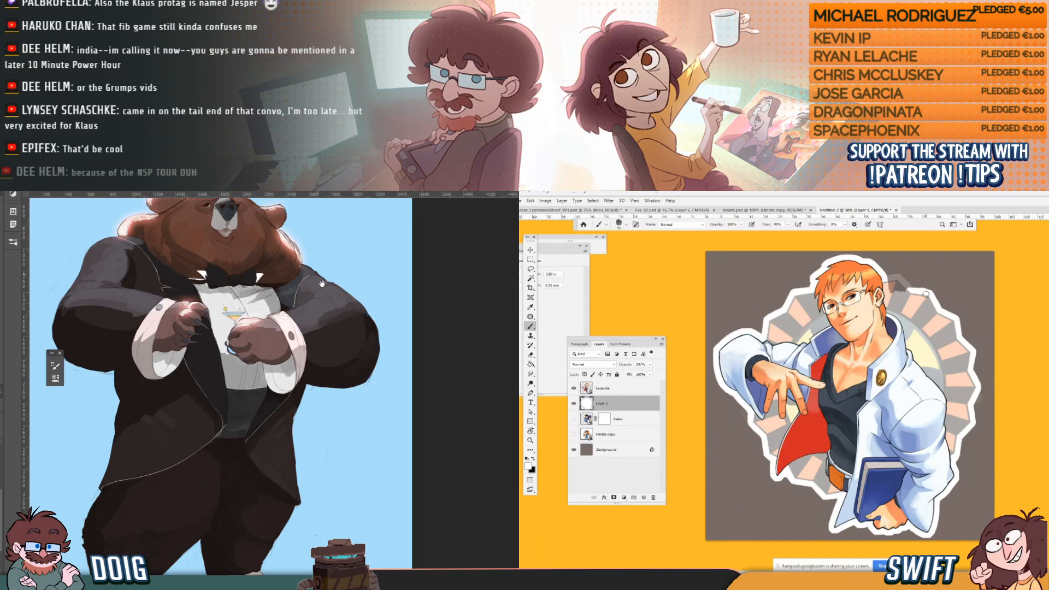
pyautogui.moveTo(323, 284); pyautogui.dragTo(333, 312)
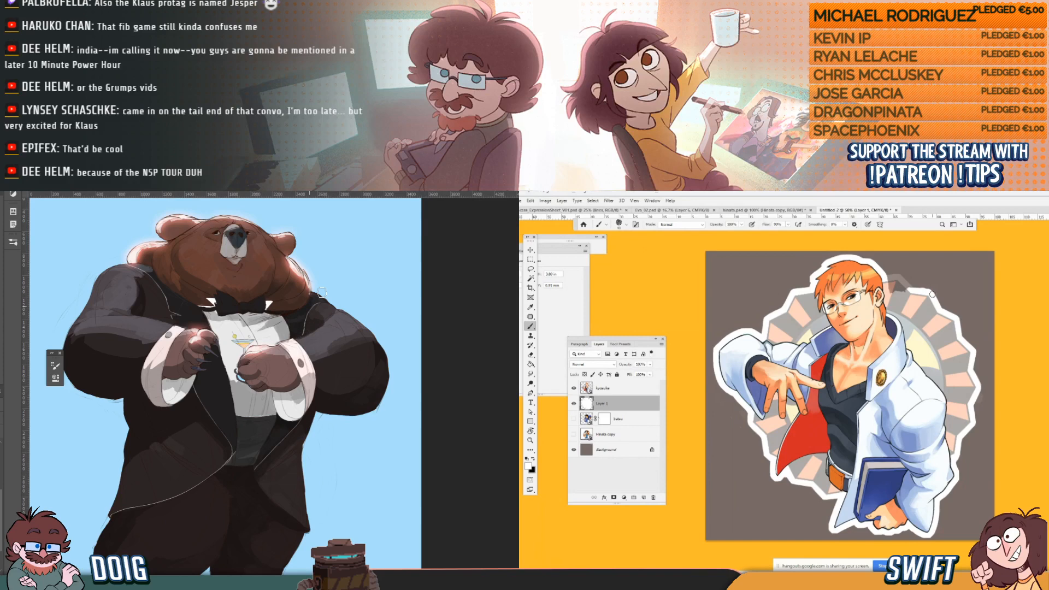
pyautogui.moveTo(358, 315)
pyautogui.mouseDown()
pyautogui.moveTo(329, 318)
pyautogui.moveTo(287, 355)
pyautogui.mouseUp()
pyautogui.moveTo(900, 281); pyautogui.dragTo(912, 290)
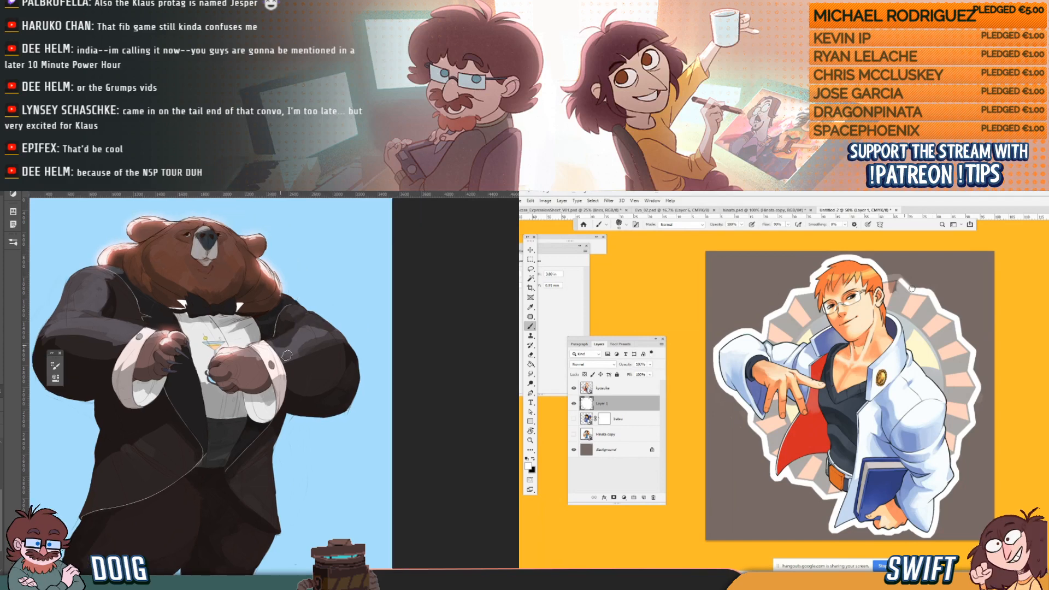
pyautogui.moveTo(286, 355); pyautogui.dragTo(326, 323)
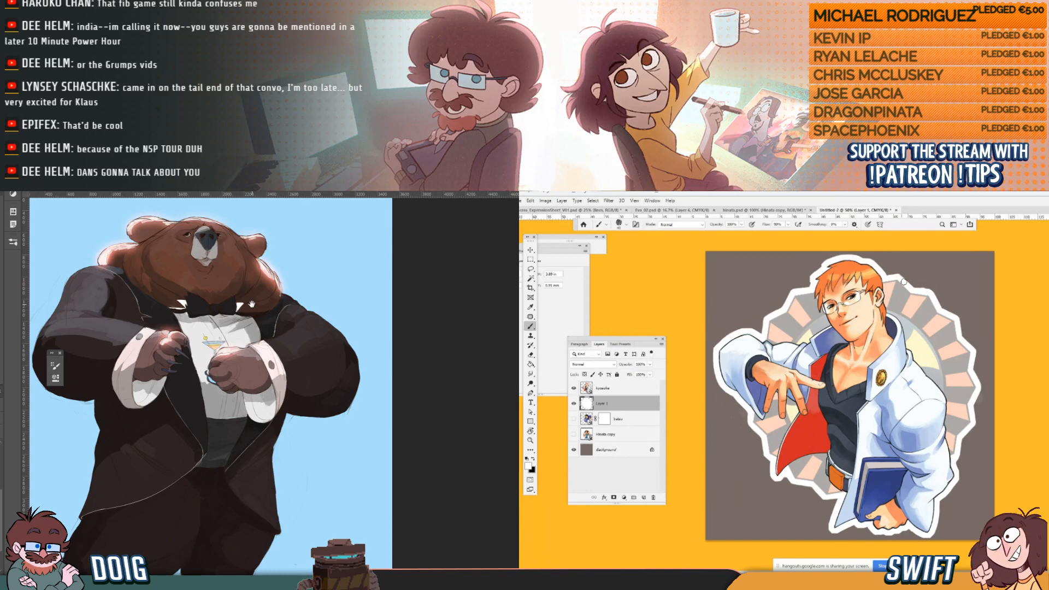
pyautogui.moveTo(251, 304); pyautogui.dragTo(301, 320)
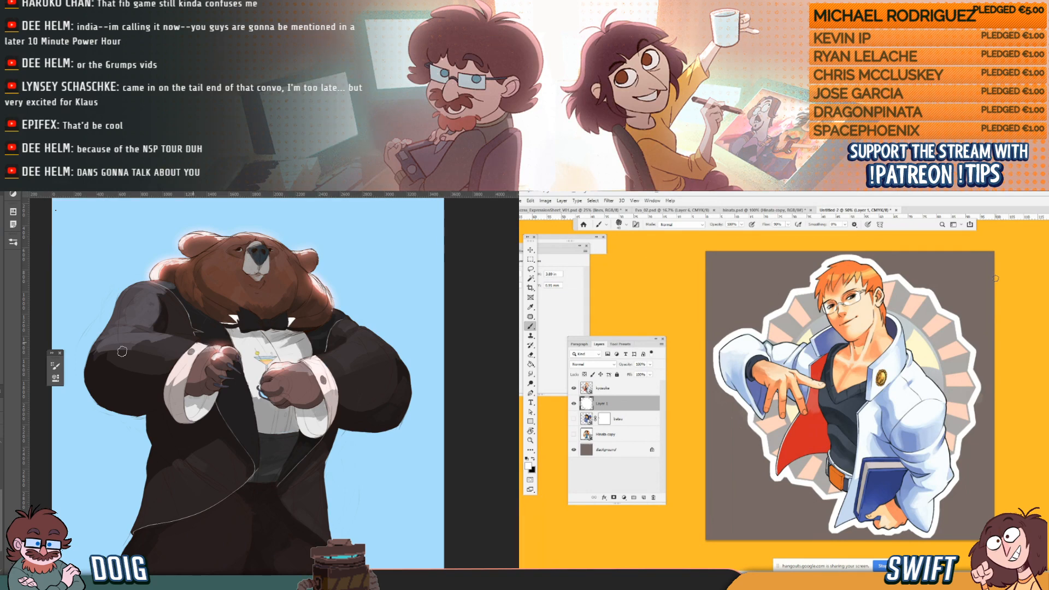
# Try a lighter highlight stroke on the bear's trouser thigh on the viewer's left and undo it.
pyautogui.moveTo(121, 351); pyautogui.dragTo(132, 287)
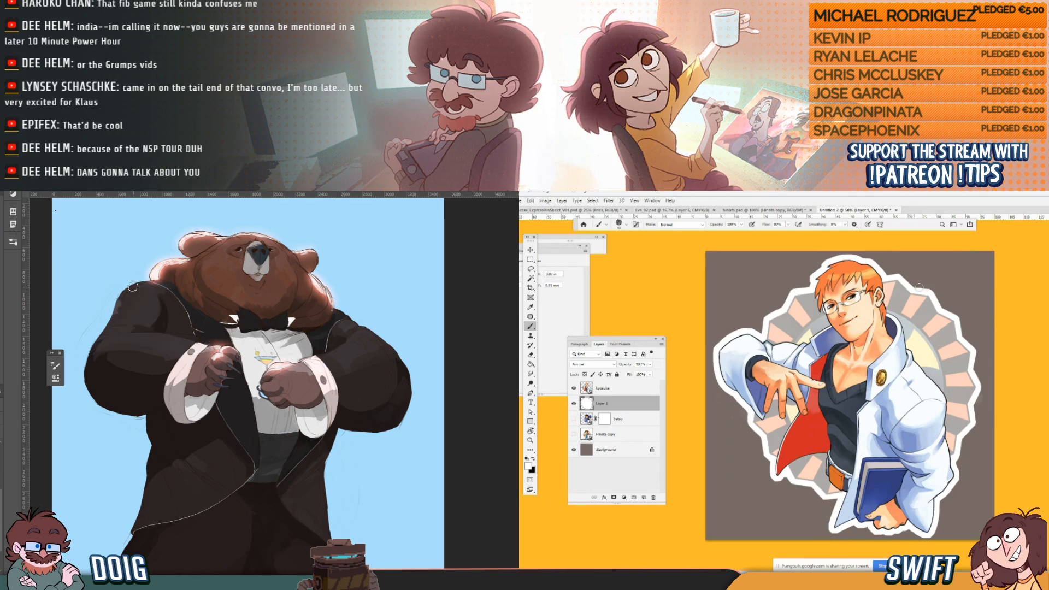
pyautogui.moveTo(226, 344); pyautogui.dragTo(222, 294)
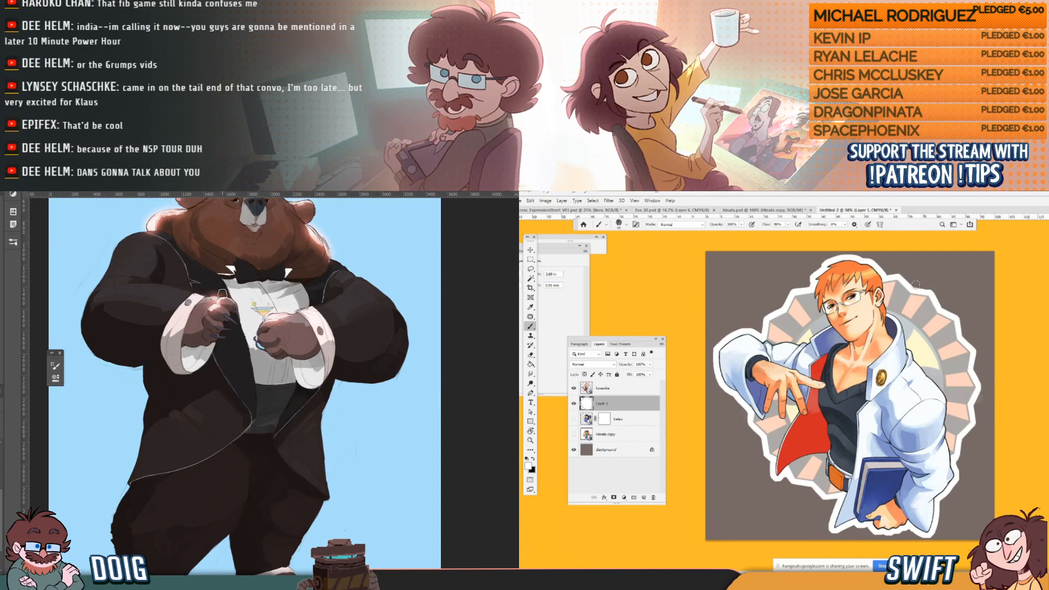
pyautogui.moveTo(196, 383); pyautogui.dragTo(185, 325)
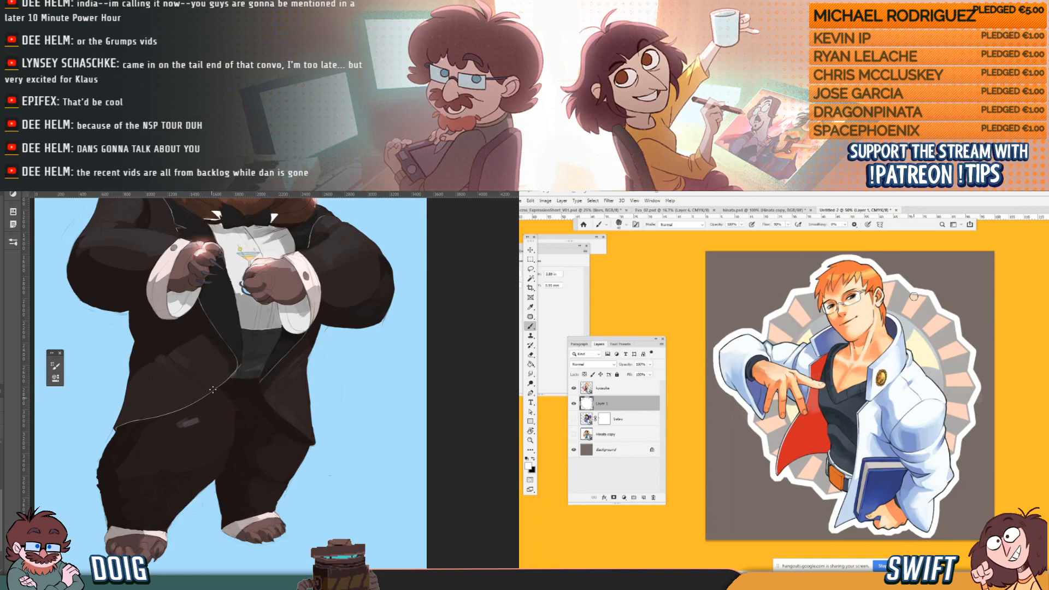
pyautogui.moveTo(189, 410); pyautogui.dragTo(192, 422)
pyautogui.hotkey('ctrl', 'z')
pyautogui.moveTo(204, 411); pyautogui.dragTo(202, 419)
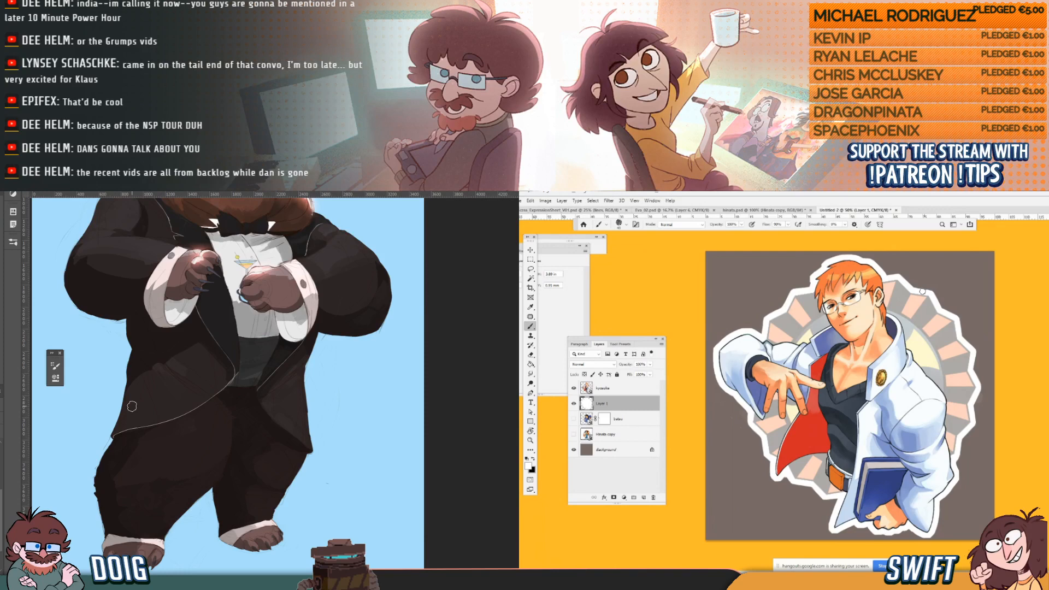
# Work a soft highlight into the jacket's lower front on the viewer's left and check it against the whole bear.
pyautogui.moveTo(260, 379); pyautogui.dragTo(296, 406)
pyautogui.moveTo(268, 360); pyautogui.dragTo(278, 384)
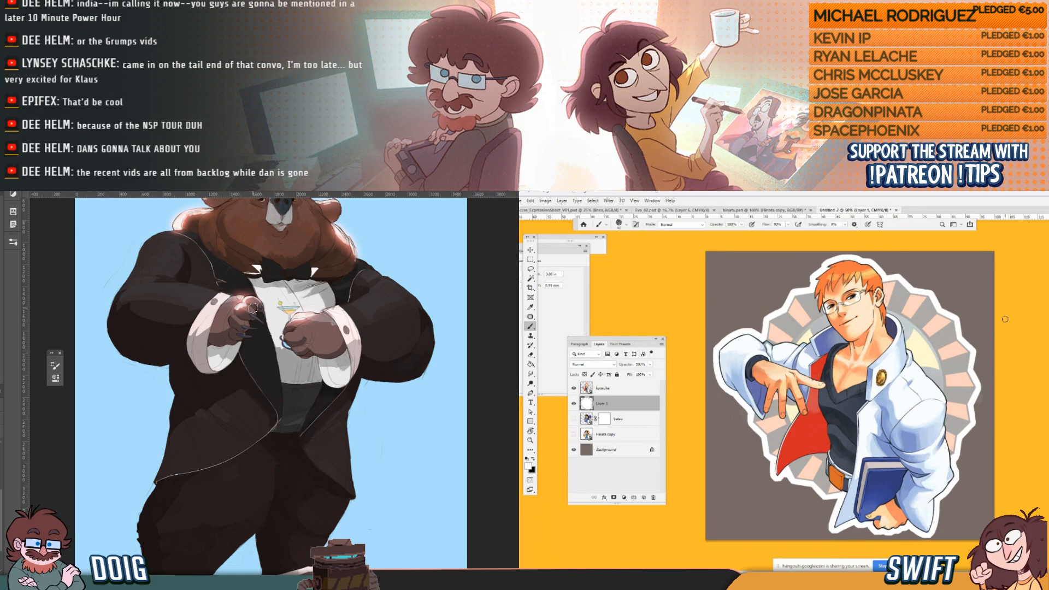
pyautogui.moveTo(239, 413); pyautogui.dragTo(247, 394)
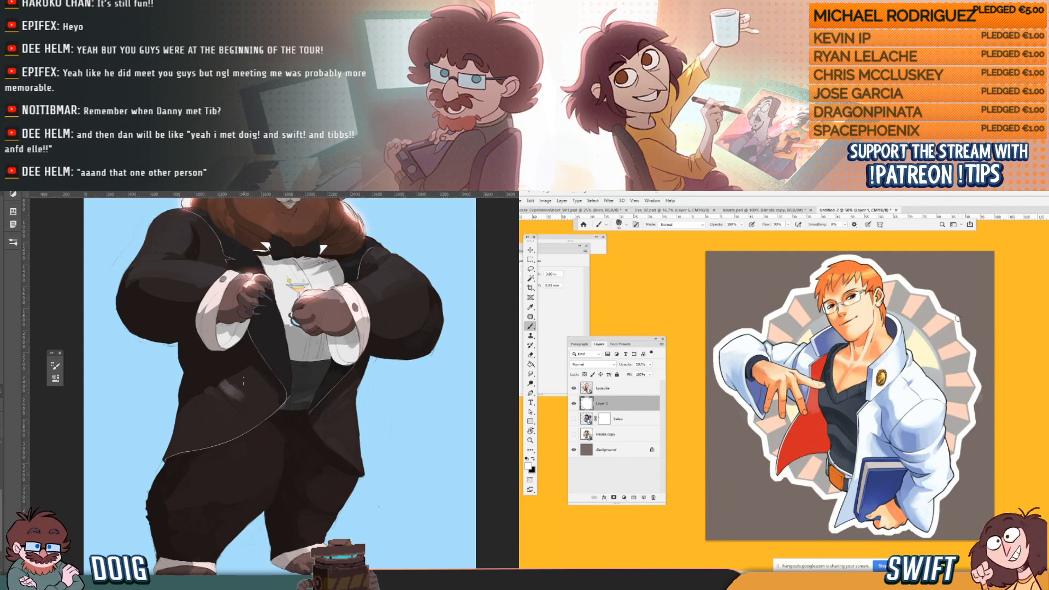
pyautogui.moveTo(232, 377)
pyautogui.mouseDown()
pyautogui.moveTo(256, 401)
pyautogui.moveTo(267, 389)
pyautogui.mouseUp()
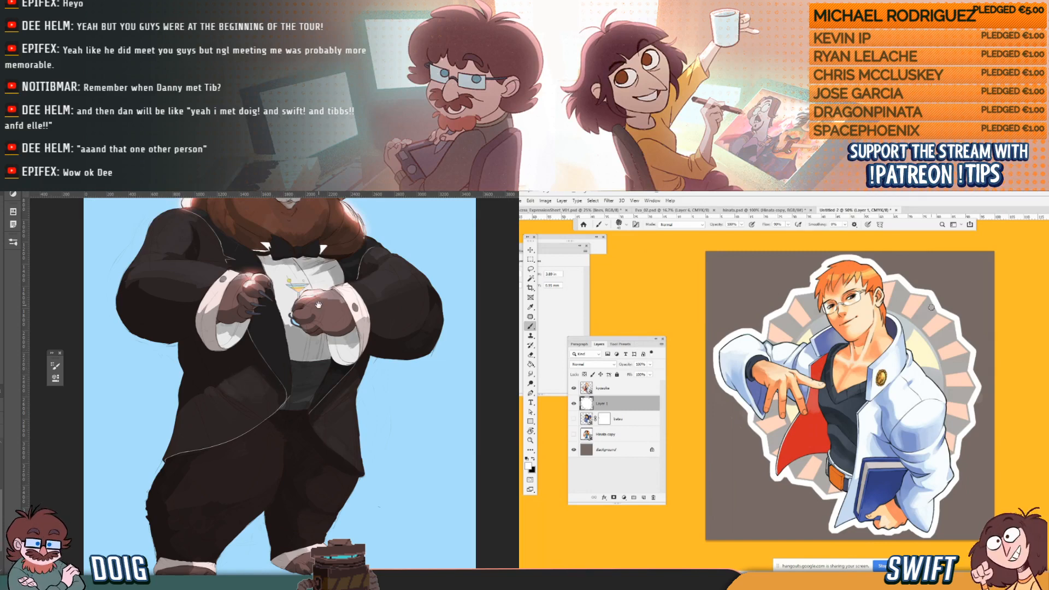
pyautogui.moveTo(318, 305); pyautogui.dragTo(320, 371)
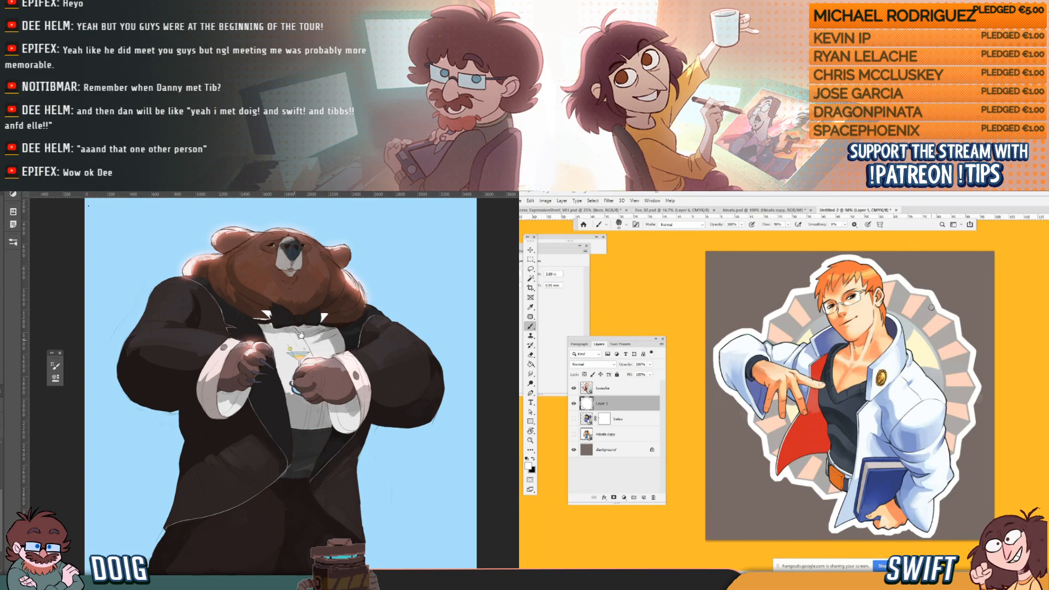
pyautogui.moveTo(302, 334); pyautogui.dragTo(323, 276)
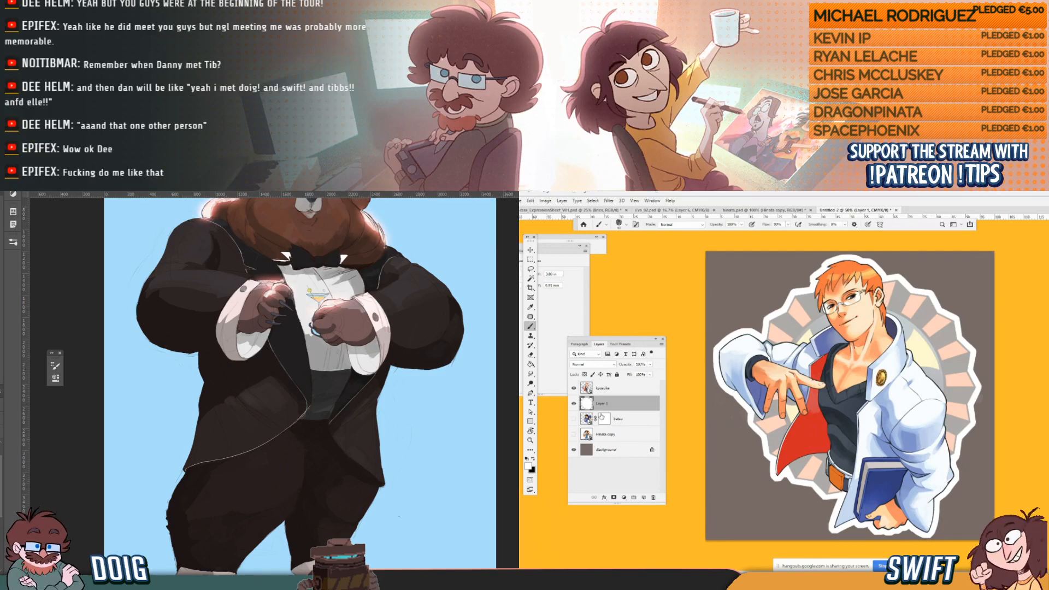
# Add a layer mask to the Kyosuke character layer and reselect the white border layer beneath it.
pyautogui.click(600, 389)
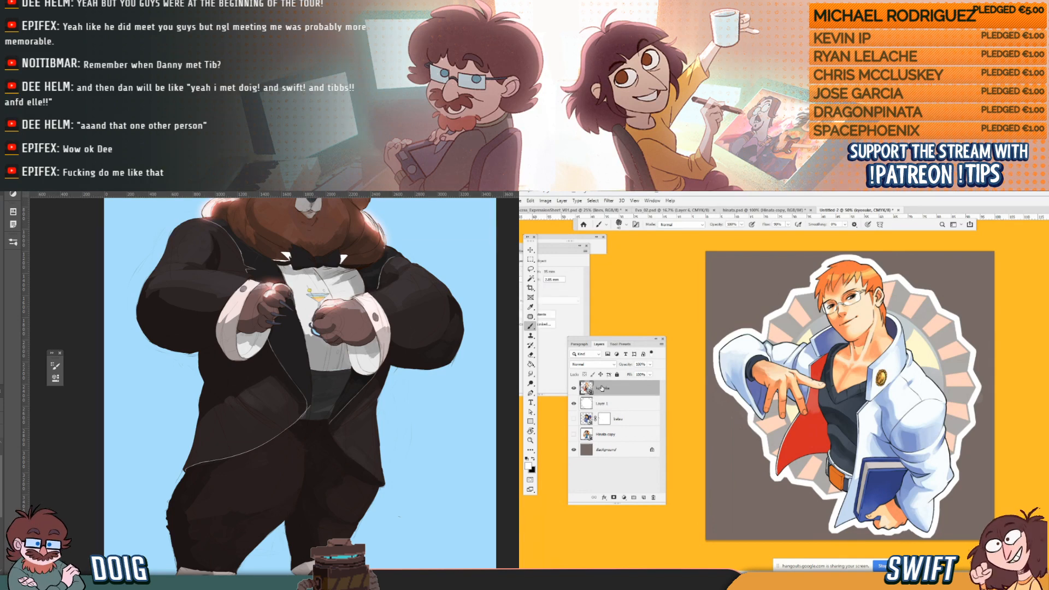
pyautogui.click(615, 497)
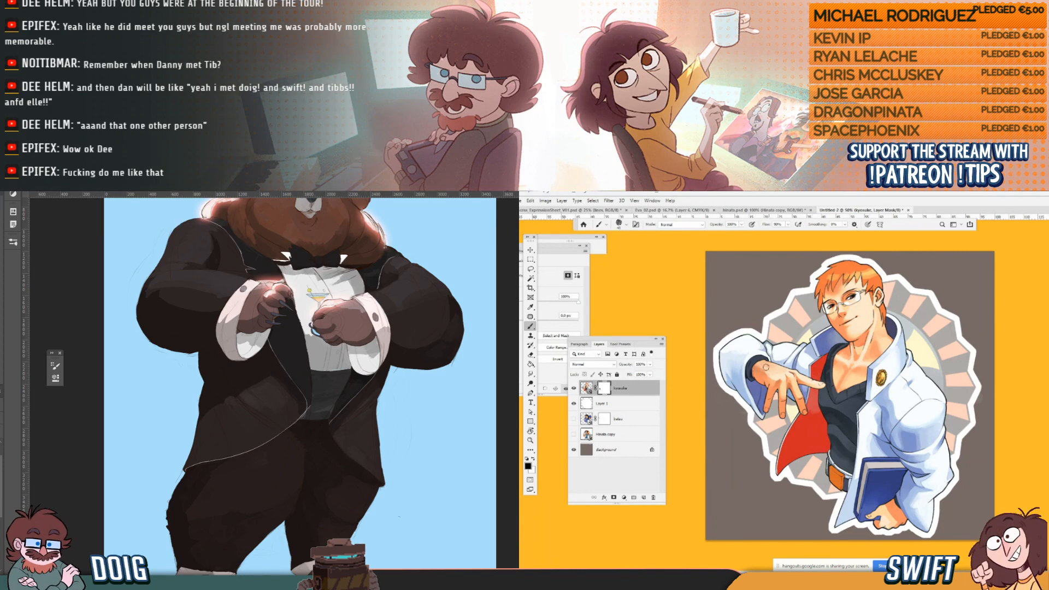
pyautogui.click(650, 407)
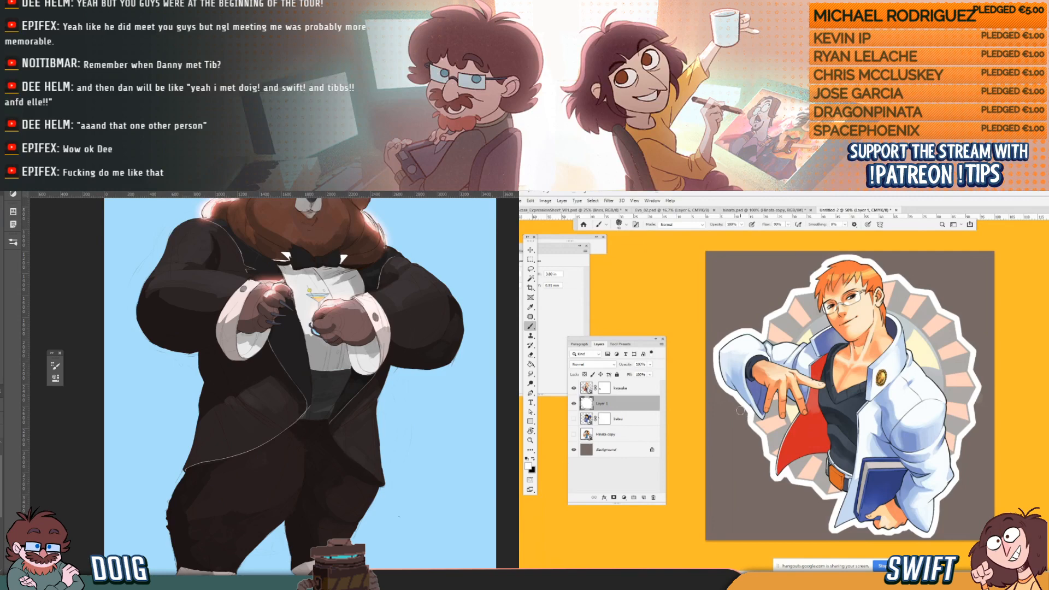
# Rasterize the Kyosuke smart object, target its layer mask and swap the foreground colour to white.
pyautogui.click(623, 390)
pyautogui.click(885, 538)
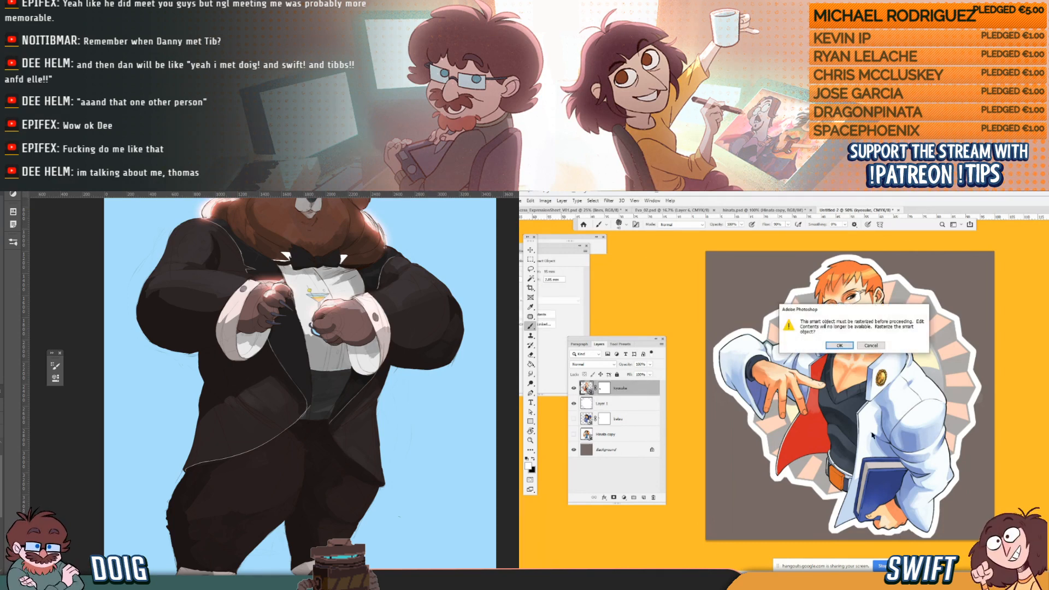
pyautogui.click(840, 346)
pyautogui.click(605, 391)
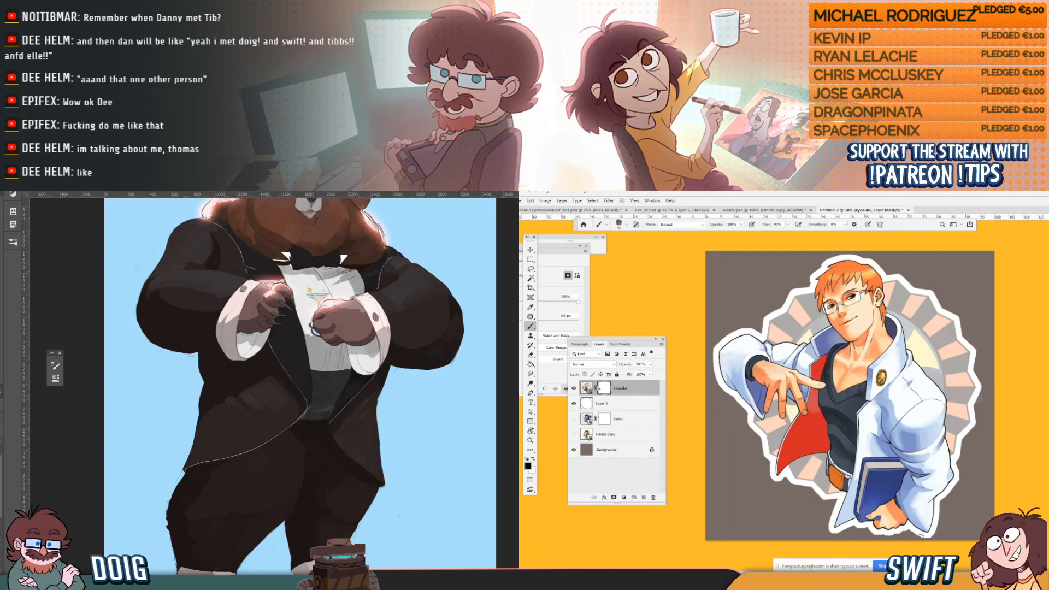
pyautogui.moveTo(247, 345); pyautogui.dragTo(226, 431)
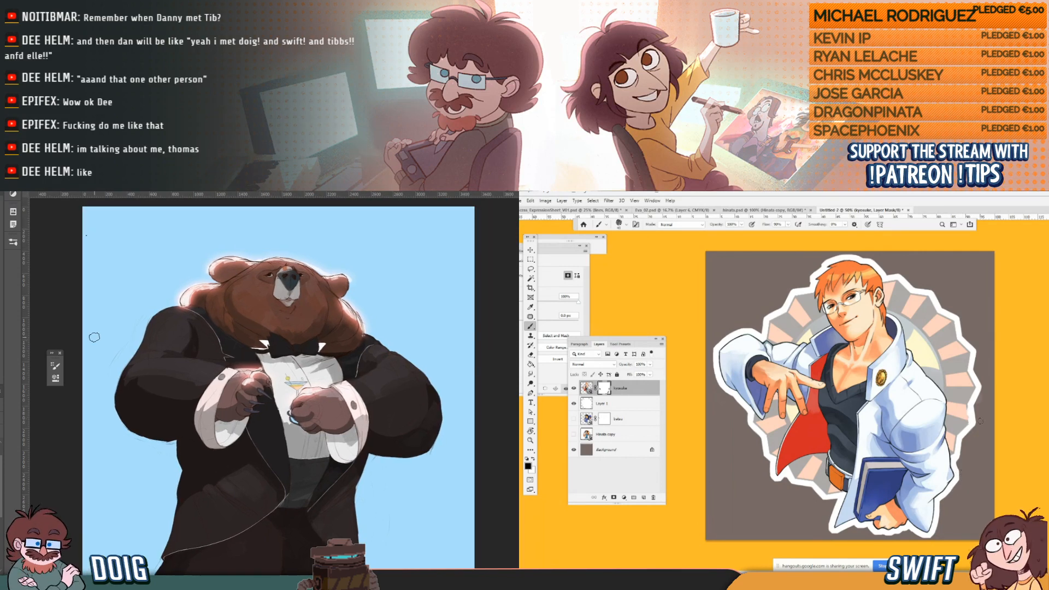
pyautogui.press('x')
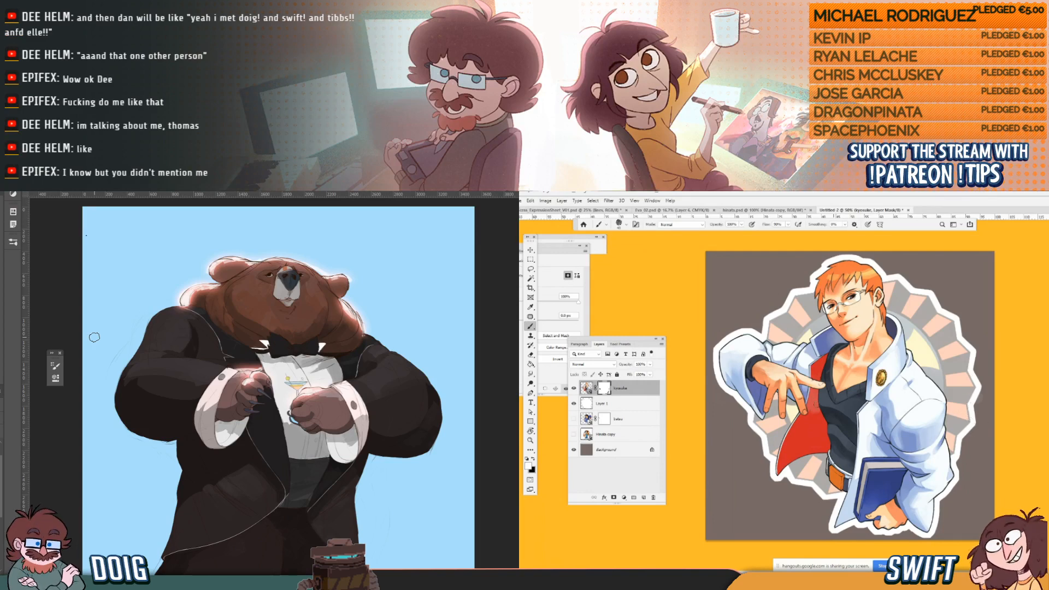
# Switch from the Kyosuke layer mask to the white border layer beneath it.
pyautogui.click(626, 406)
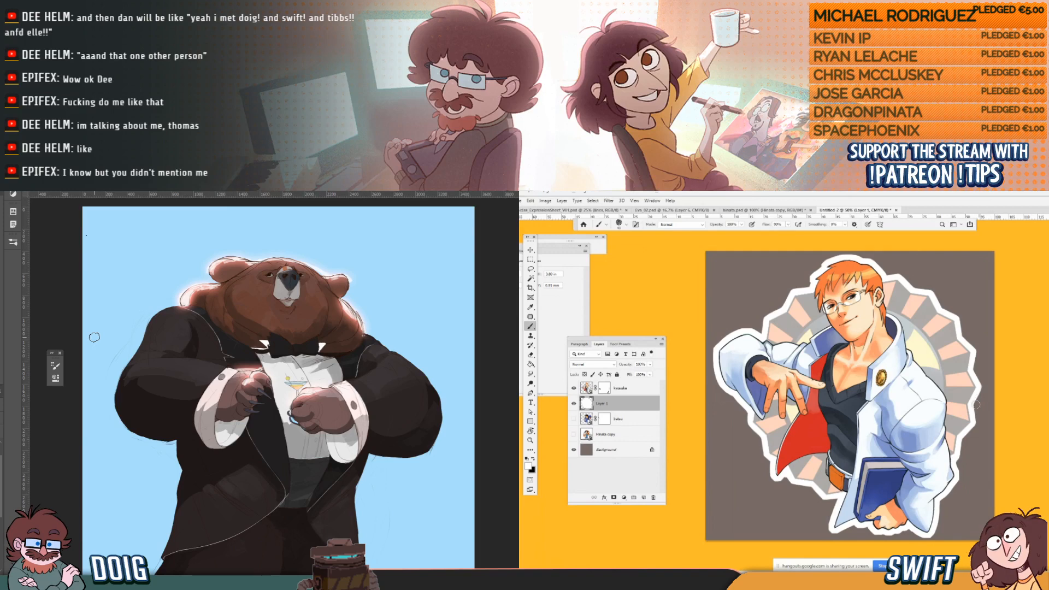
# Paint a soft glowing rim light along the top of the bear's jacket shoulder on the viewer's left.
pyautogui.moveTo(234, 362)
pyautogui.mouseDown()
pyautogui.moveTo(239, 384)
pyautogui.moveTo(219, 343)
pyautogui.moveTo(240, 329)
pyautogui.mouseUp()
pyautogui.hotkey('ctrl', '+')
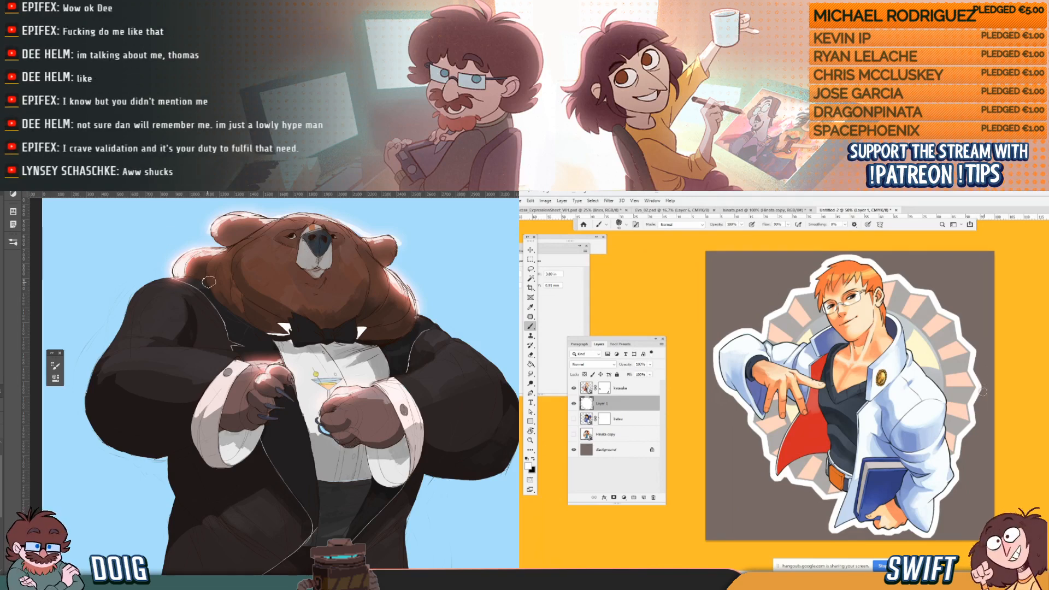
pyautogui.moveTo(236, 313); pyautogui.dragTo(173, 321)
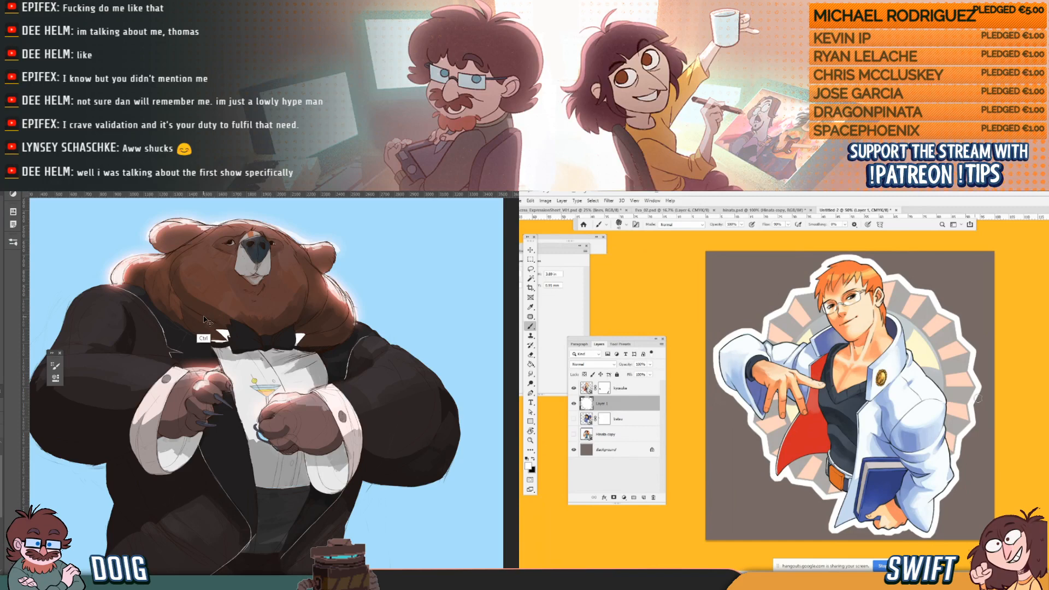
pyautogui.hotkey('ctrl', '+')
pyautogui.moveTo(169, 360); pyautogui.dragTo(288, 433)
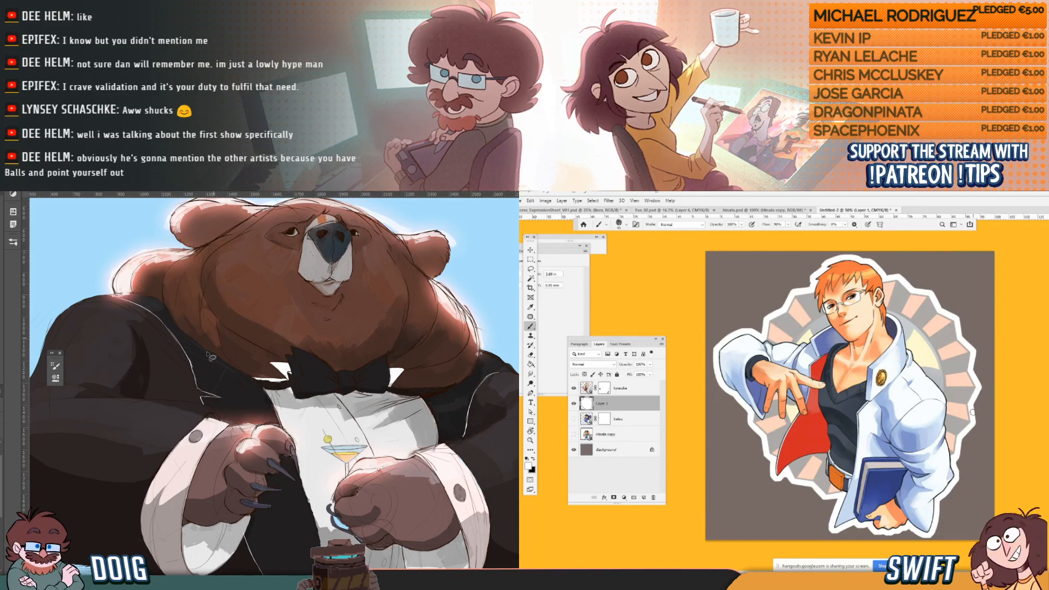
pyautogui.moveTo(186, 347); pyautogui.dragTo(189, 359)
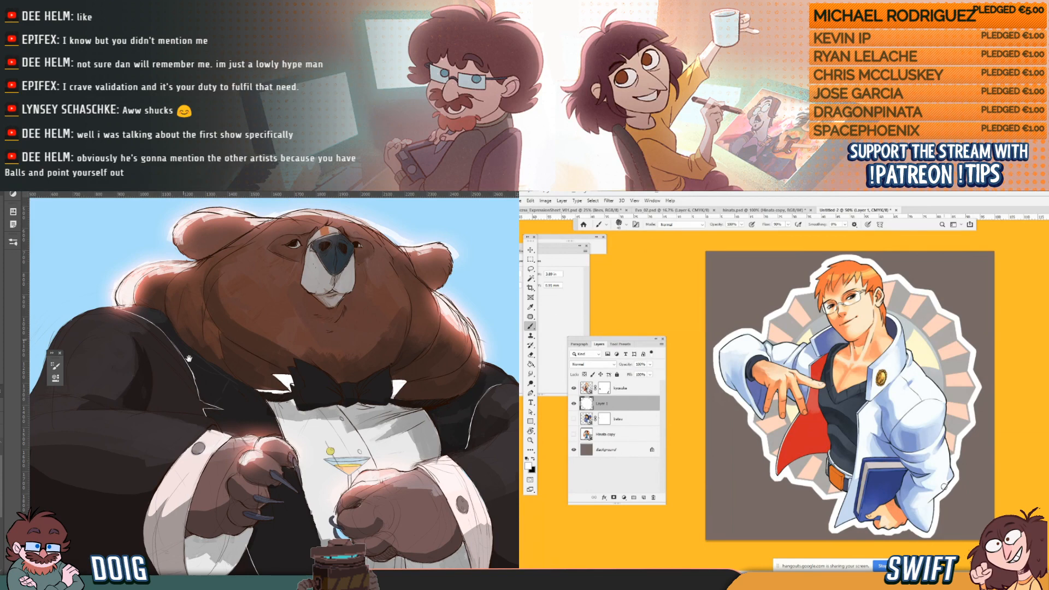
pyautogui.moveTo(188, 358); pyautogui.dragTo(203, 385)
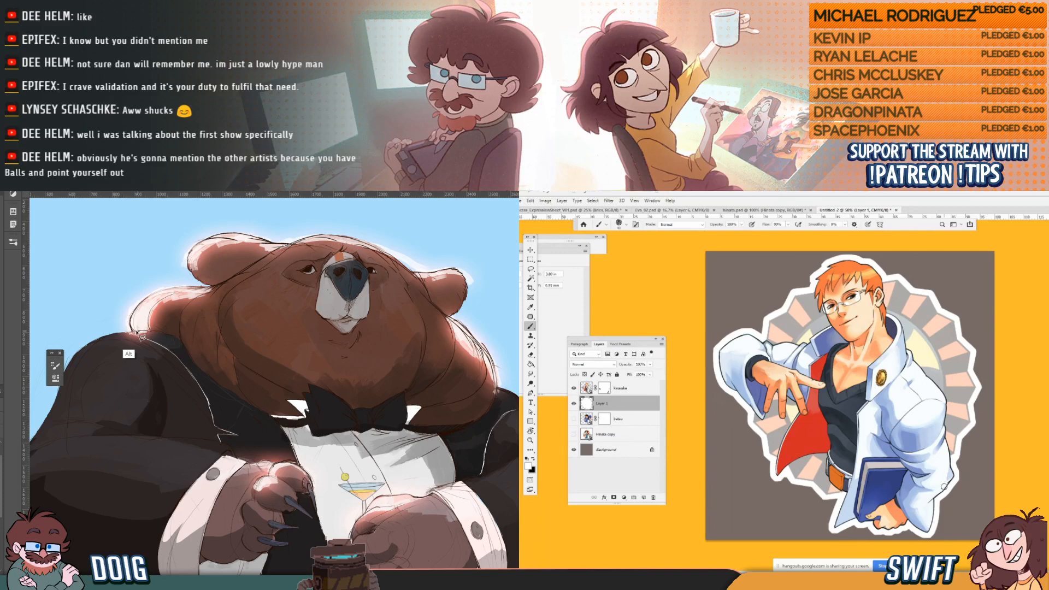
pyautogui.moveTo(141, 335); pyautogui.dragTo(221, 306)
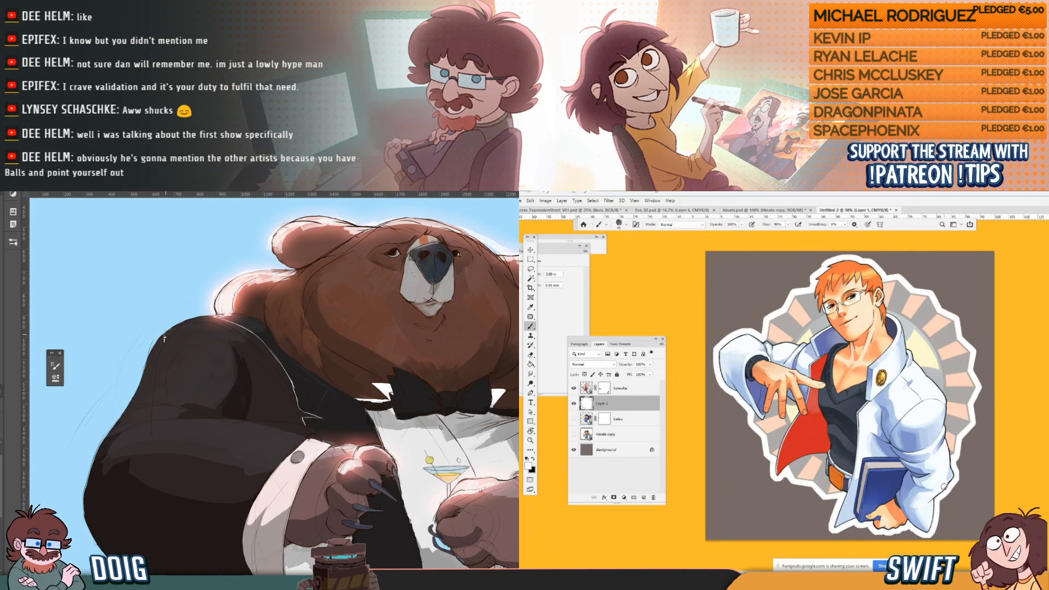
pyautogui.moveTo(164, 337); pyautogui.dragTo(204, 317)
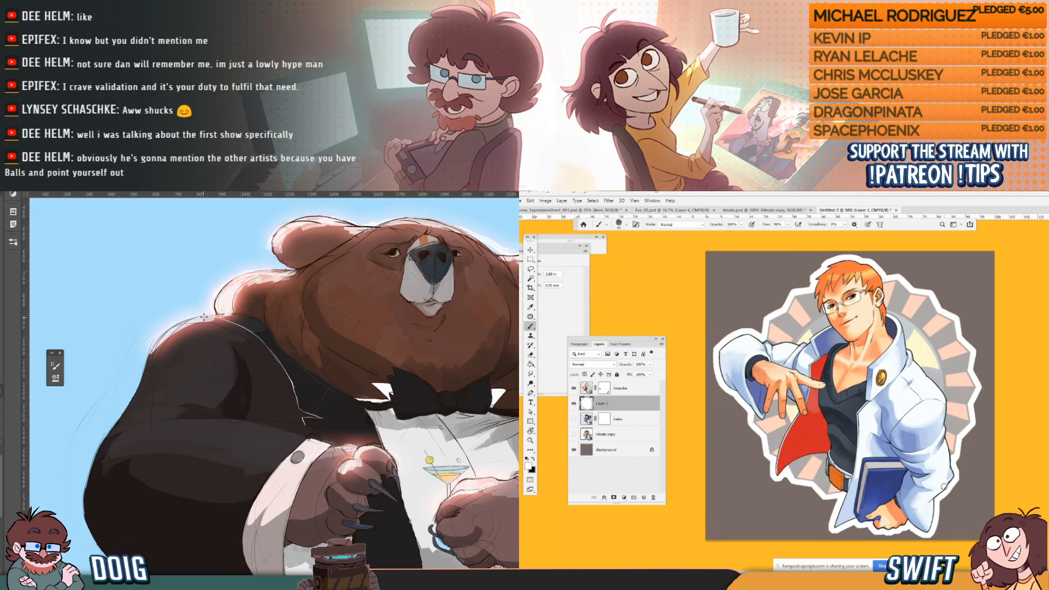
pyautogui.moveTo(204, 317); pyautogui.dragTo(188, 355)
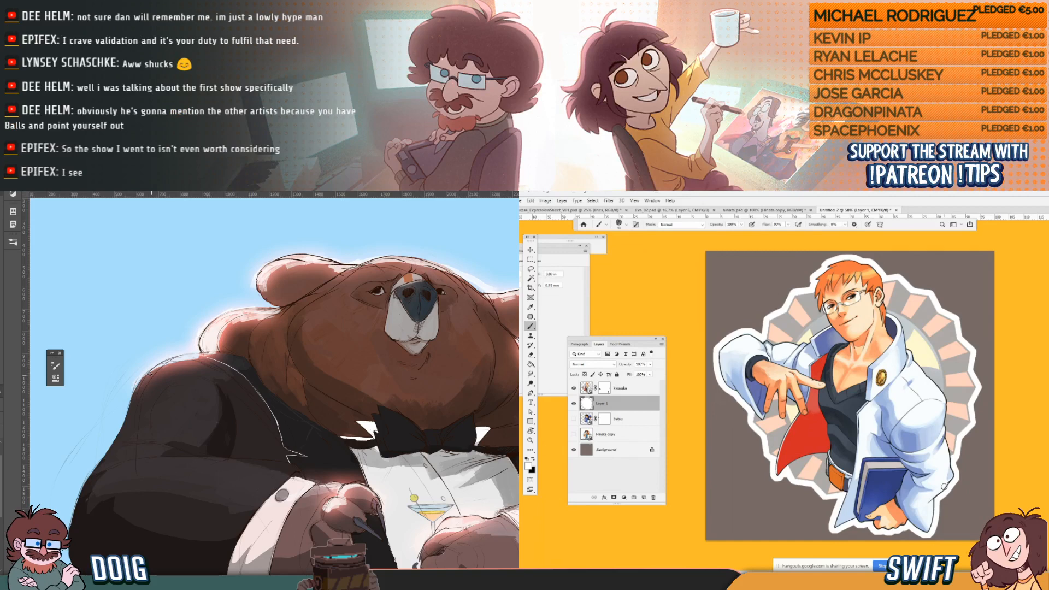
pyautogui.moveTo(150, 375); pyautogui.dragTo(206, 359)
# Paint a soft warm rim glow along the bear's jacket shoulder beside the neck on the viewer's right.
pyautogui.moveTo(437, 421); pyautogui.dragTo(244, 347)
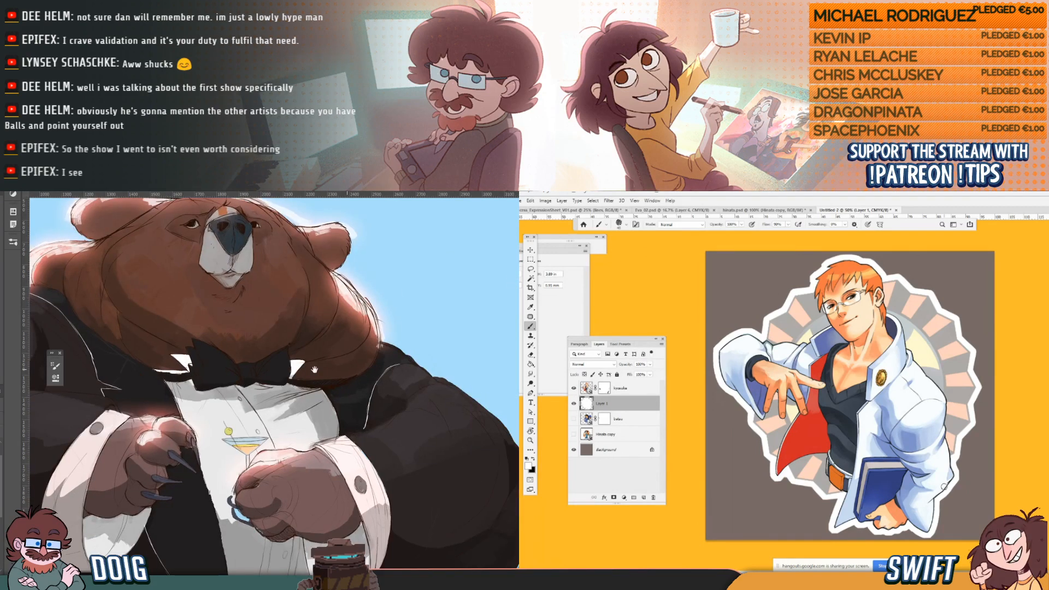
pyautogui.moveTo(364, 355); pyautogui.dragTo(317, 367)
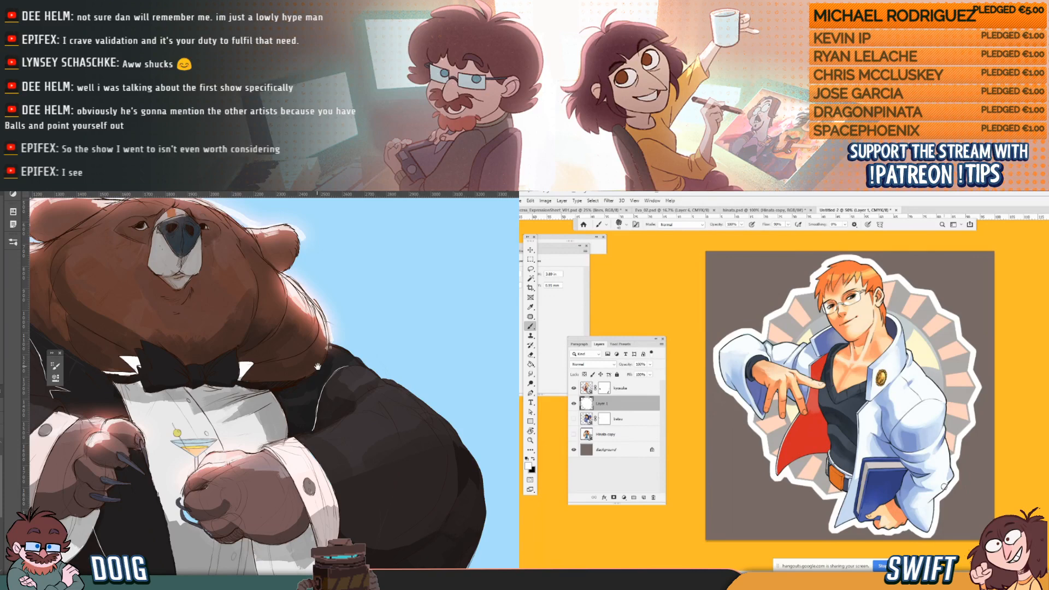
pyautogui.moveTo(318, 367)
pyautogui.mouseDown()
pyautogui.moveTo(334, 395)
pyautogui.moveTo(375, 389)
pyautogui.mouseUp()
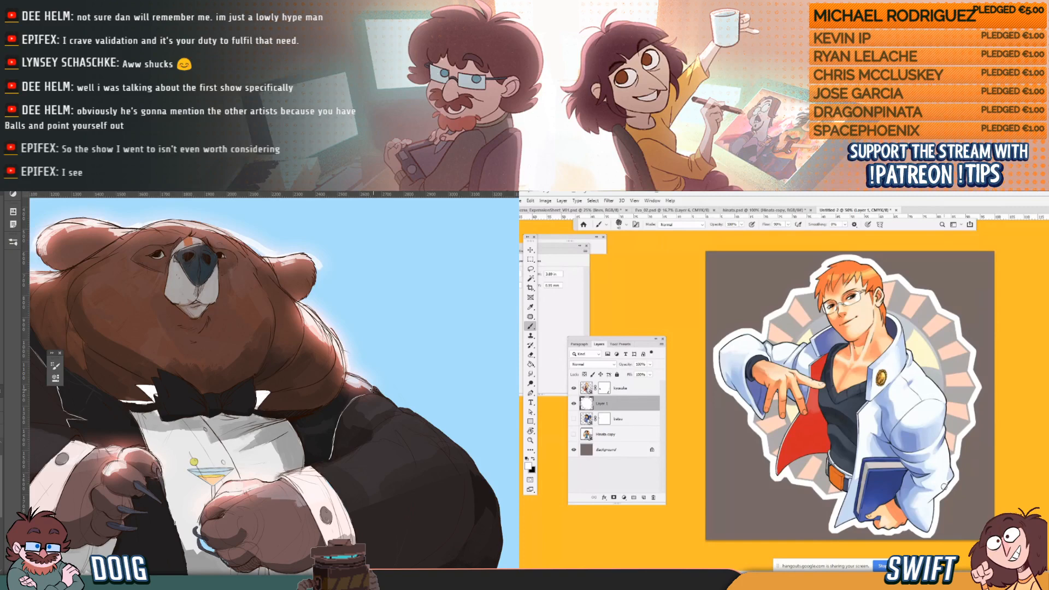
pyautogui.moveTo(384, 368); pyautogui.dragTo(399, 333)
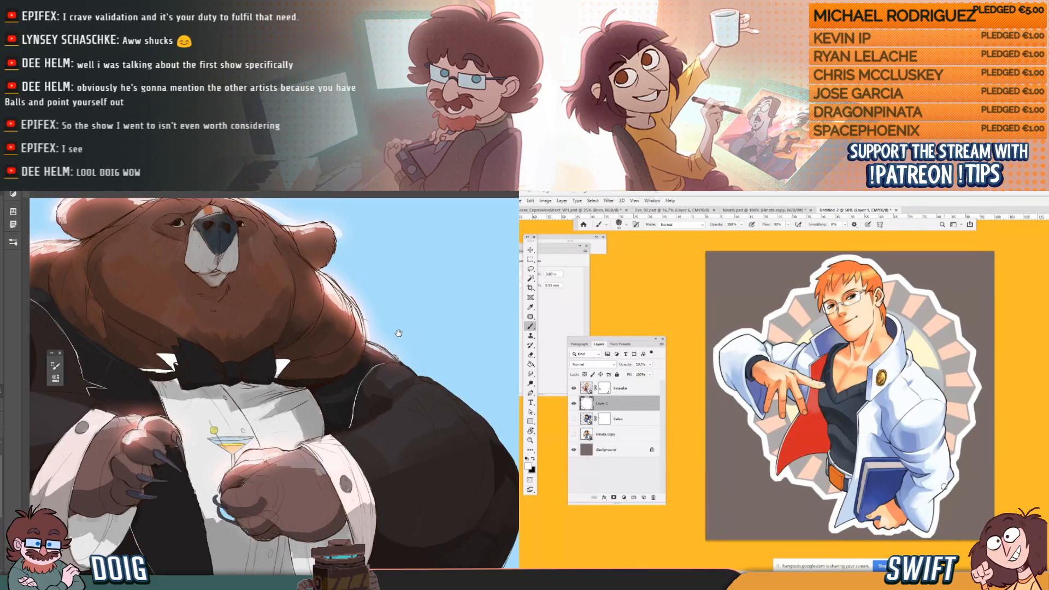
pyautogui.hotkey('ctrl', 'r')
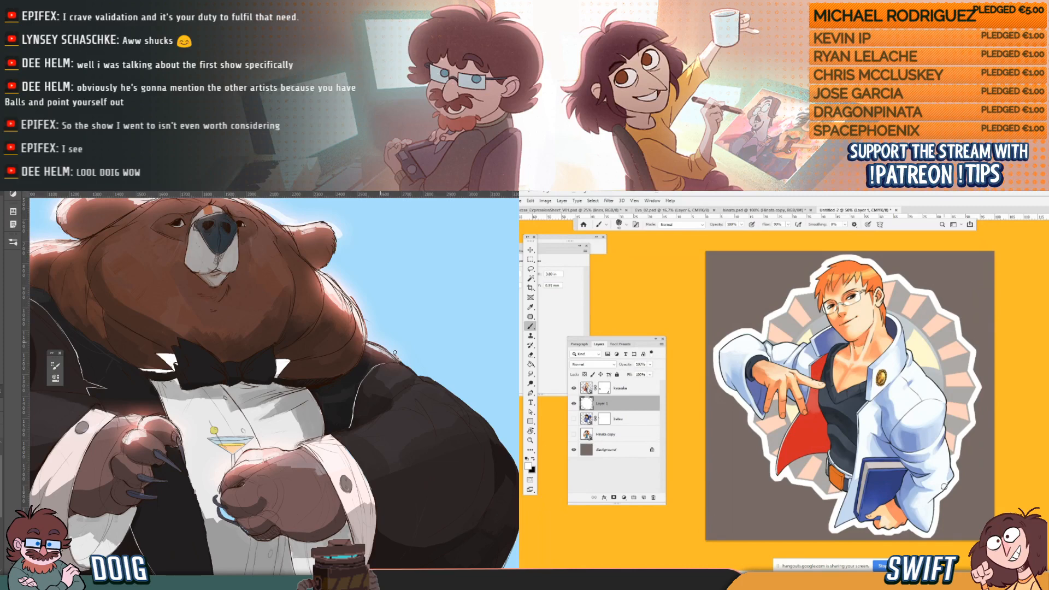
pyautogui.moveTo(396, 353); pyautogui.dragTo(457, 327)
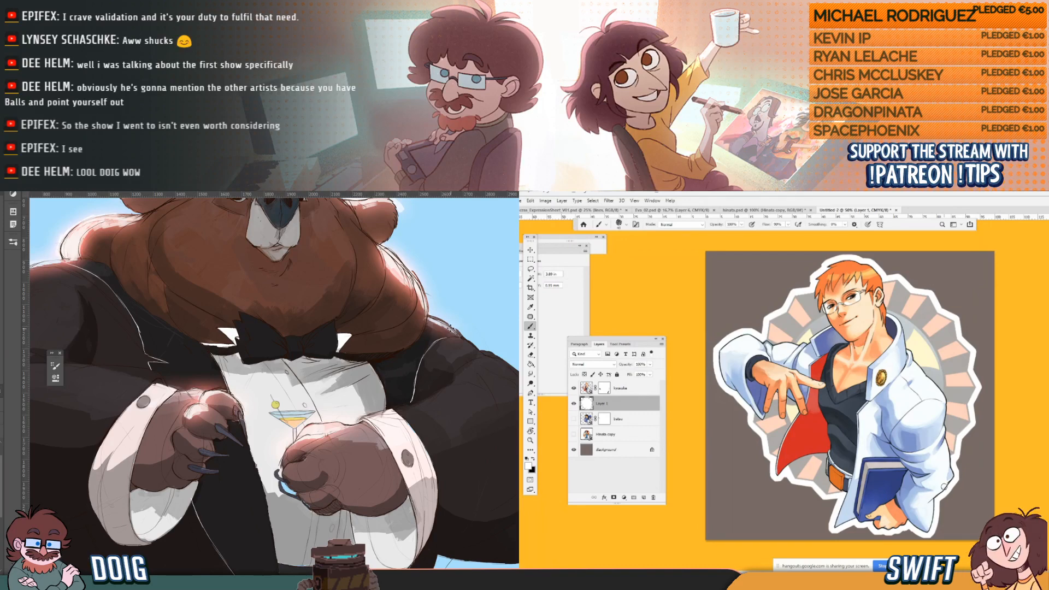
pyautogui.moveTo(449, 328); pyautogui.dragTo(438, 318)
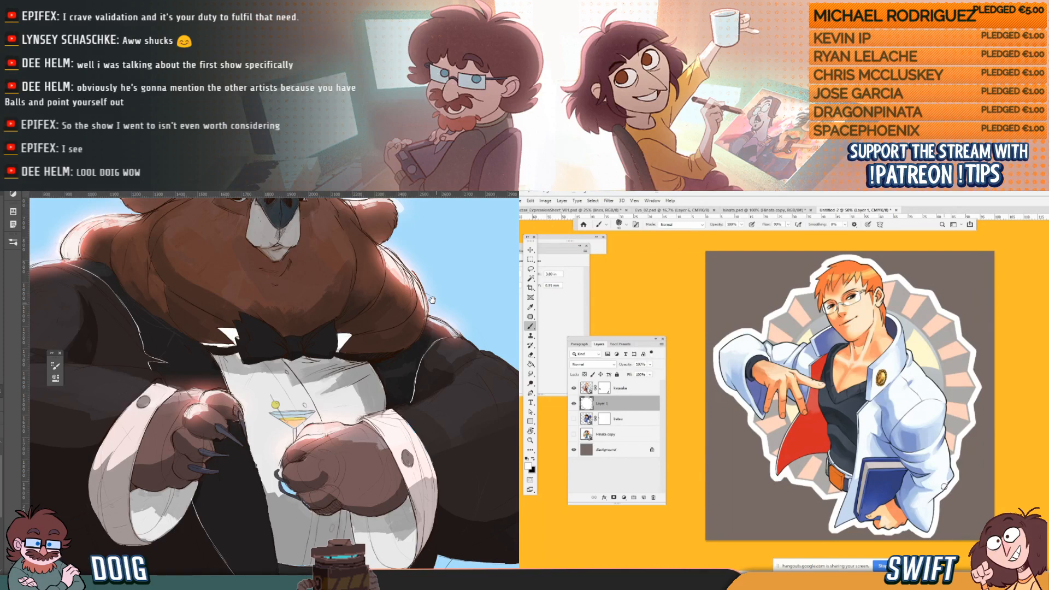
pyautogui.moveTo(431, 300); pyautogui.dragTo(432, 310)
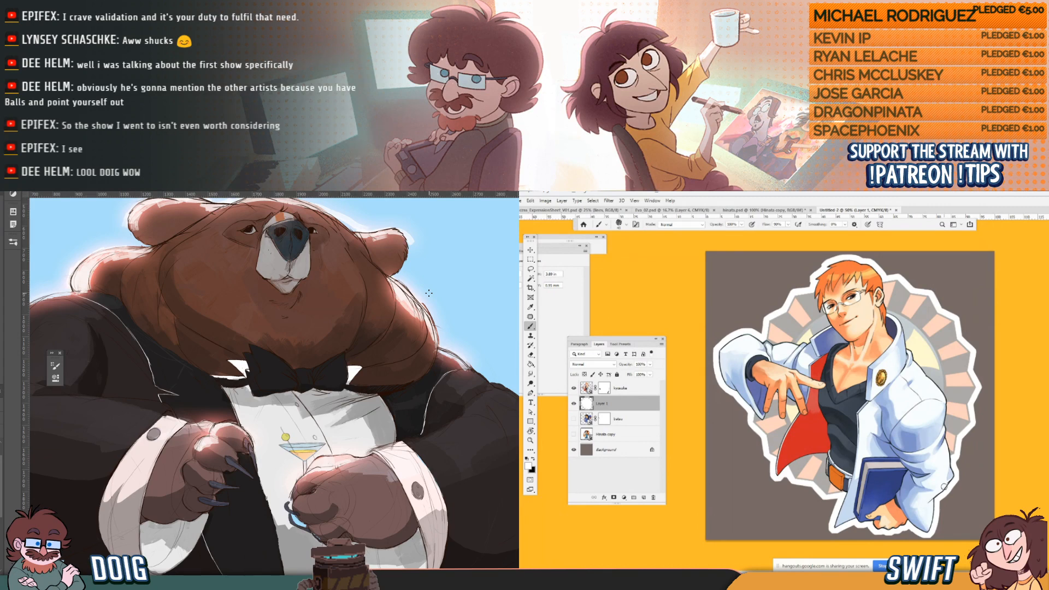
# Paint over the orange patch above the bear's nose with the pale muzzle colour.
pyautogui.scroll(3, 331, 219)
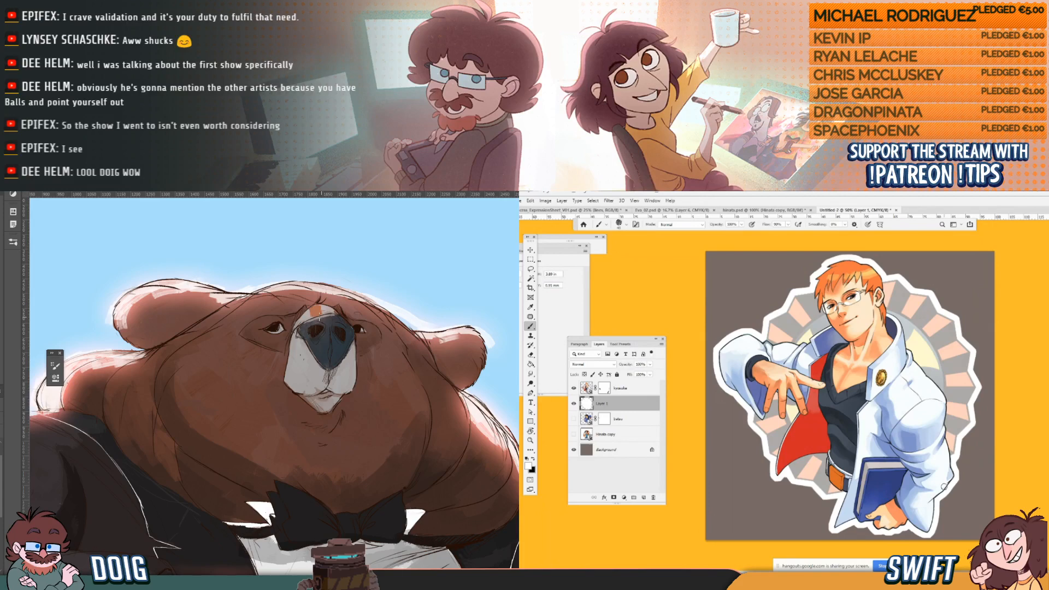
pyautogui.hotkey('ctrl', 'z')
pyautogui.moveTo(319, 316); pyautogui.dragTo(303, 365)
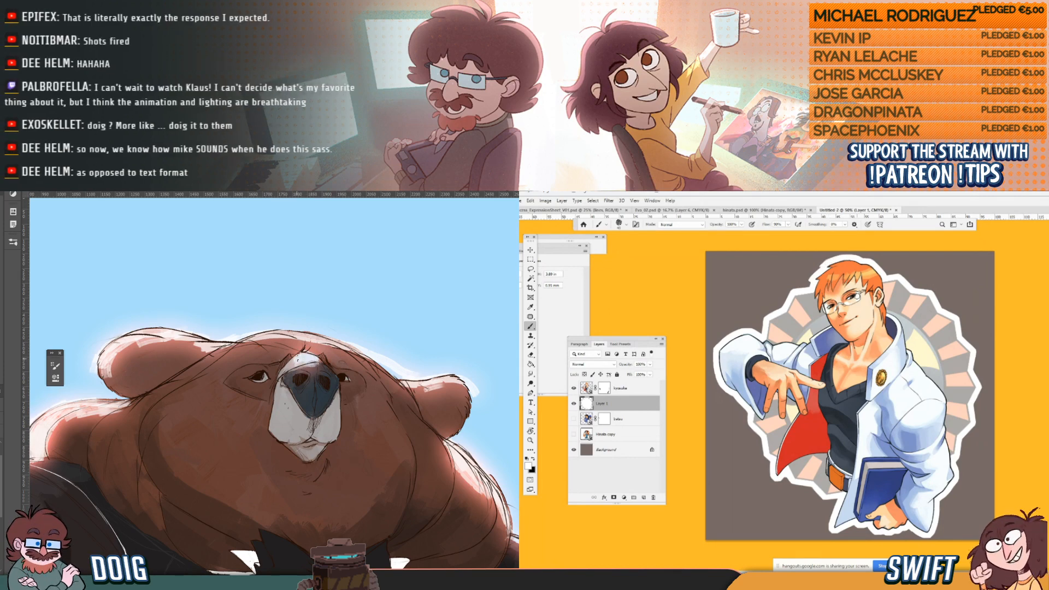
pyautogui.moveTo(316, 377); pyautogui.dragTo(317, 347)
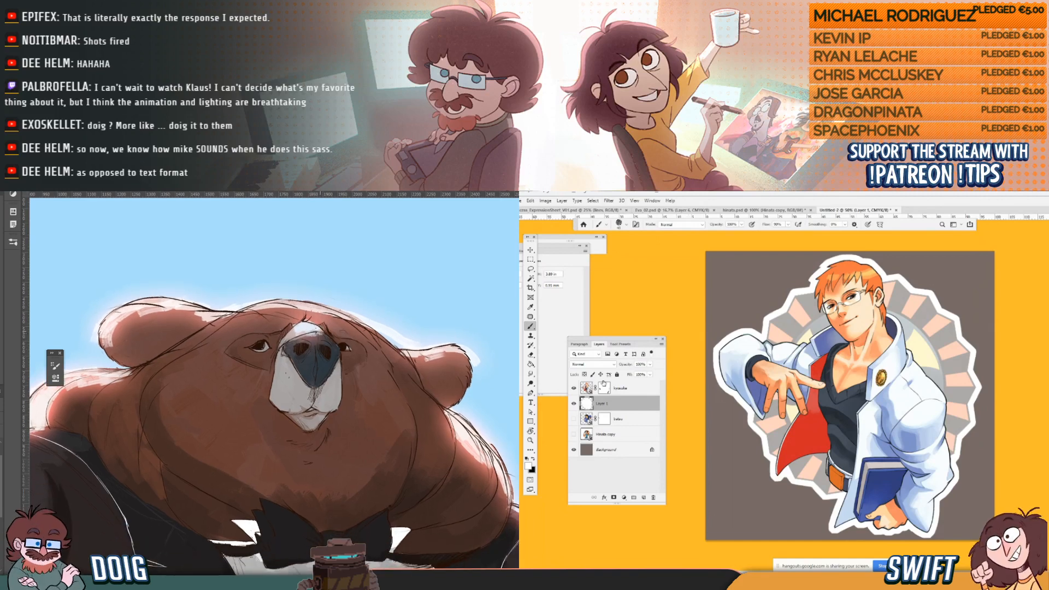
# Toggle the white border layer's visibility to check it, and group it with the Kyosuke character layer.
pyautogui.click(574, 403)
pyautogui.click(575, 404)
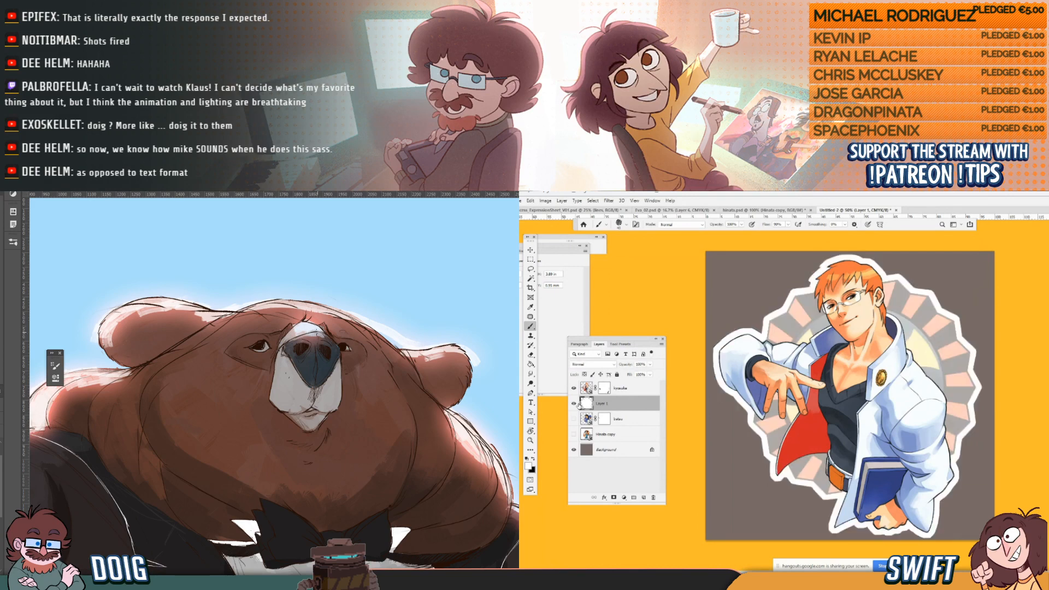
pyautogui.keyDown('shift'); pyautogui.click(634, 389); pyautogui.keyUp('shift')
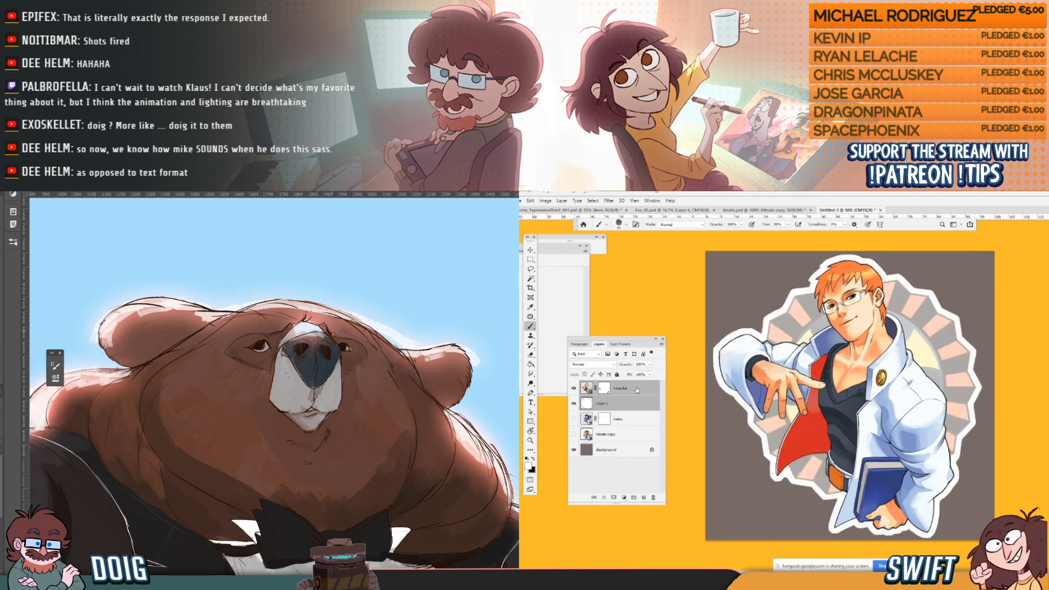
pyautogui.click(634, 498)
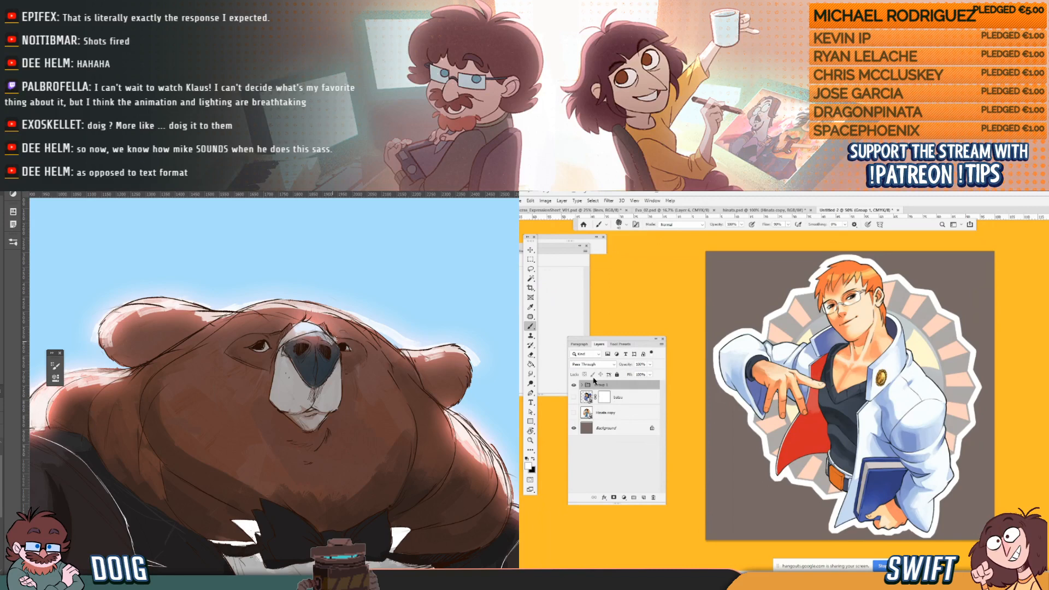
# Hide the Kyosuke group, show the layer of the black-haired character in blue and target its layer mask.
pyautogui.moveTo(339, 341); pyautogui.dragTo(330, 316)
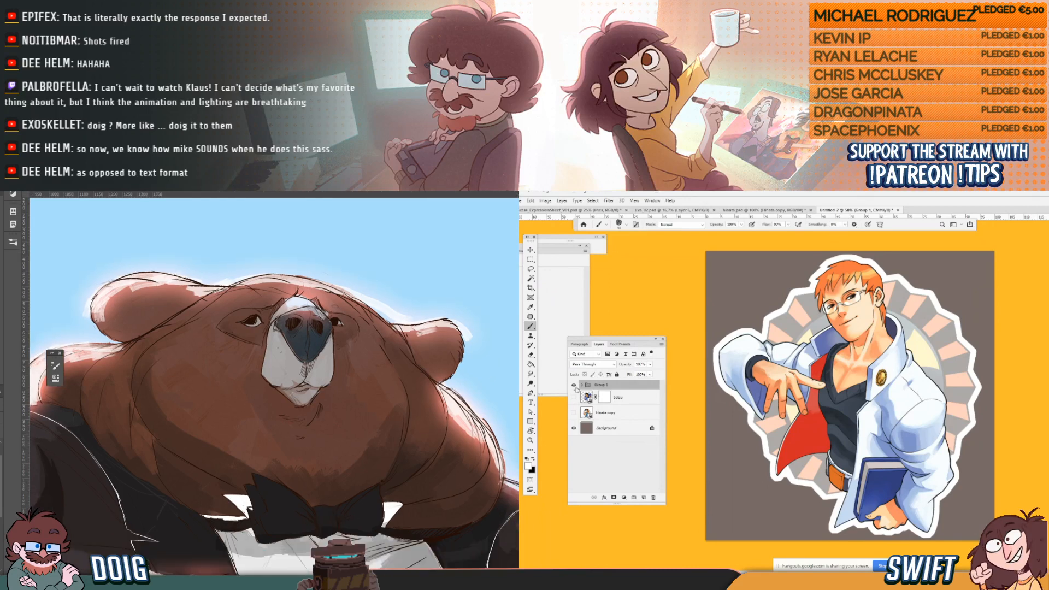
pyautogui.click(574, 386)
pyautogui.click(605, 399)
pyautogui.click(573, 398)
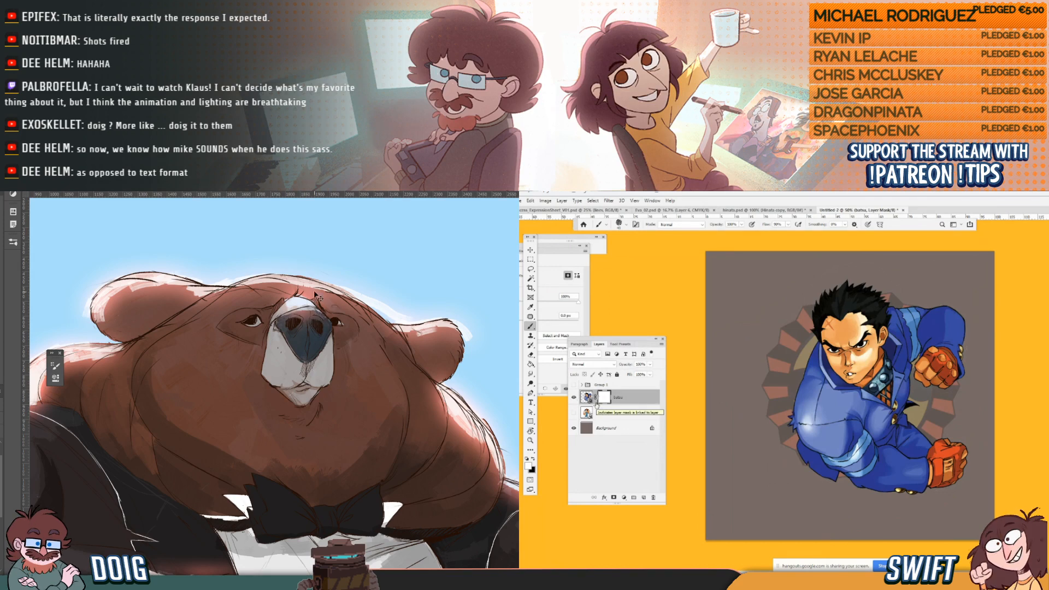
# Check the whole bear figure and examine its bow tie, shirt front and cocktail glass up close.
pyautogui.hotkey('ctrl', '-')
pyautogui.hotkey('ctrl', '-')
pyautogui.hotkey('ctrl', '-')
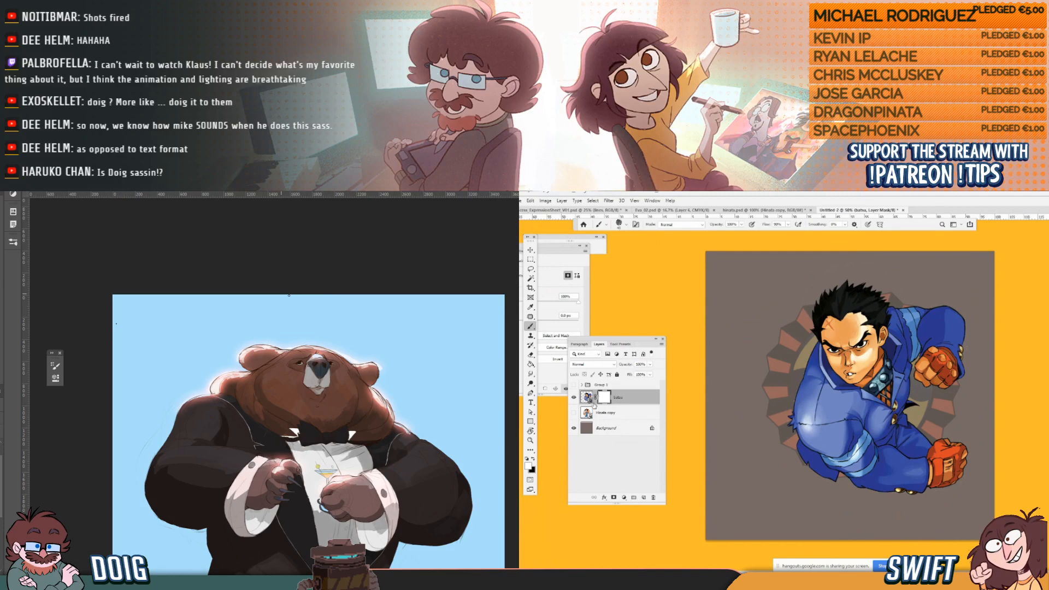
pyautogui.moveTo(304, 482); pyautogui.dragTo(303, 340)
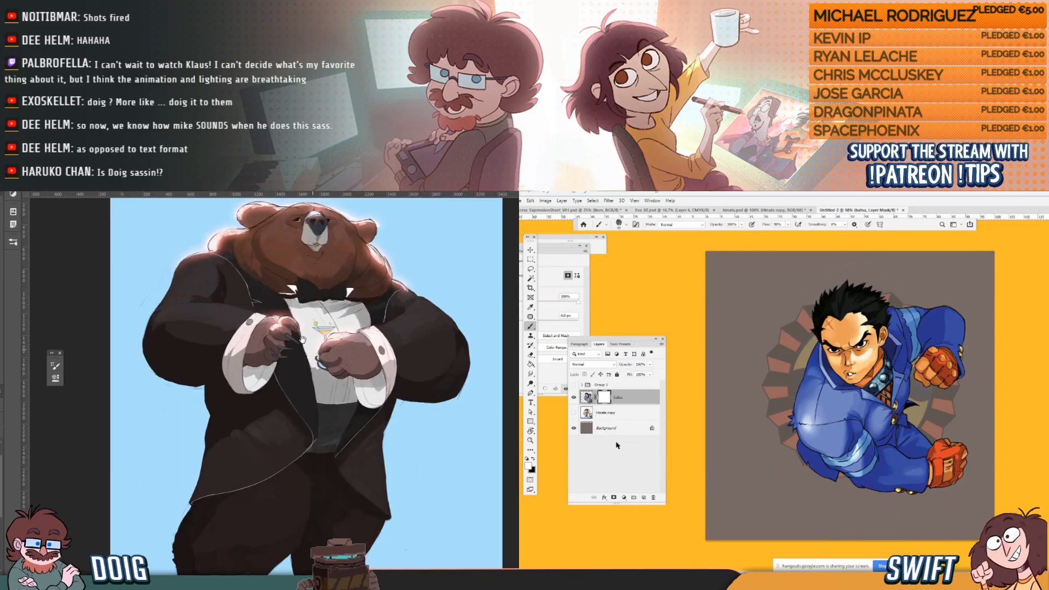
pyautogui.hotkey('ctrl', '+')
pyautogui.hotkey('ctrl', '+')
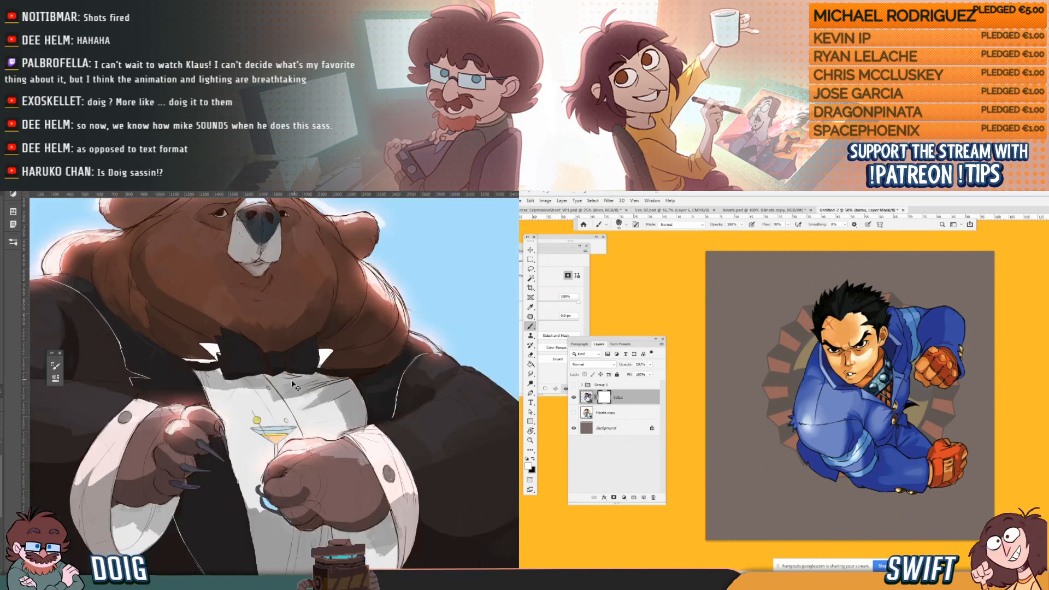
pyautogui.hotkey('ctrl', '+')
pyautogui.hotkey('ctrl', '+')
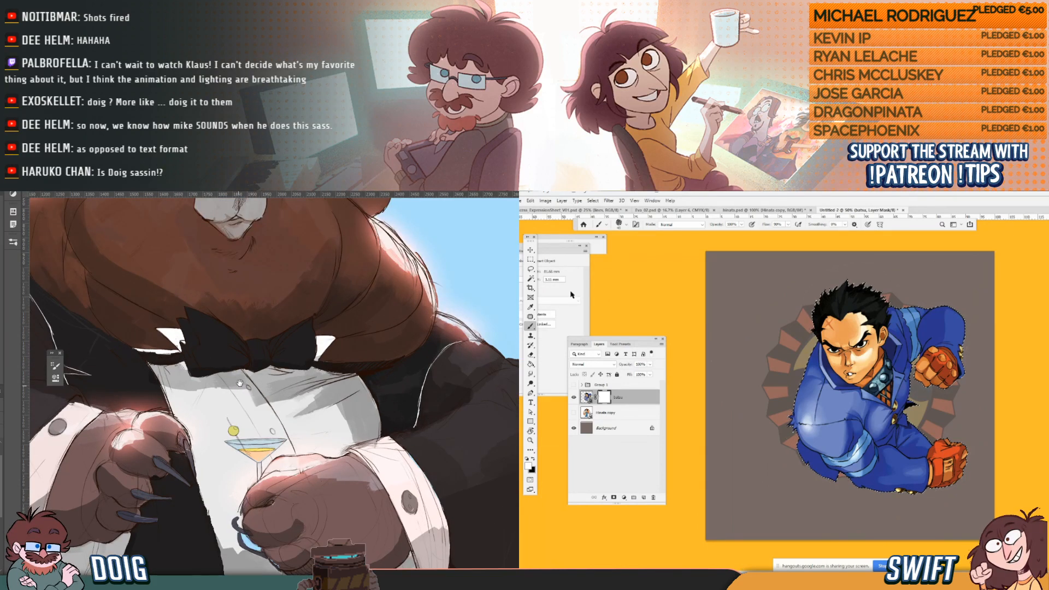
pyautogui.moveTo(240, 383); pyautogui.dragTo(273, 347)
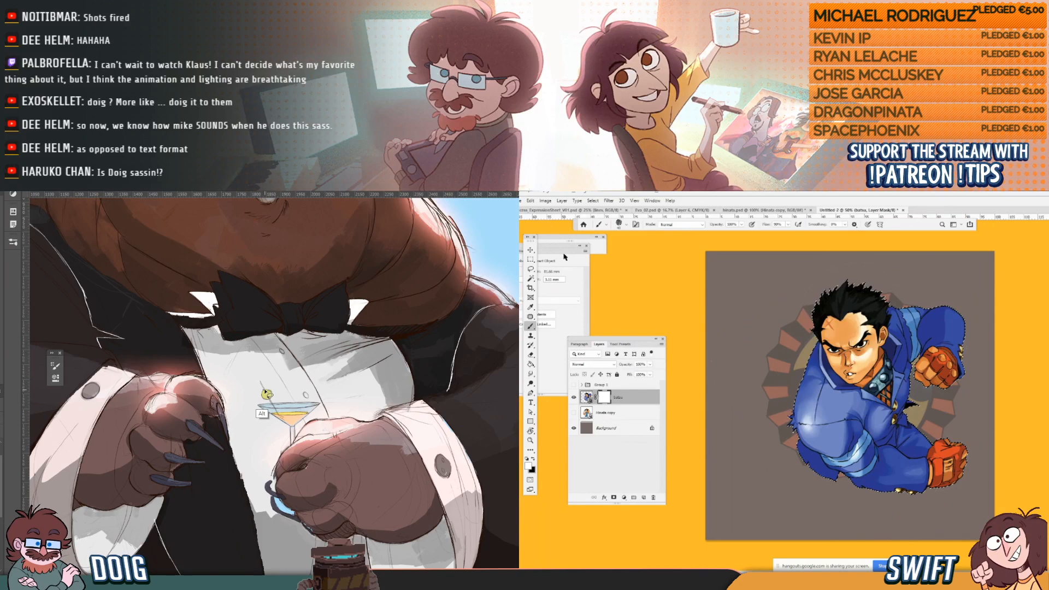
# Expand the selection around the blue-uniformed character and his round emblem outward to leave room for a border.
pyautogui.click(599, 201)
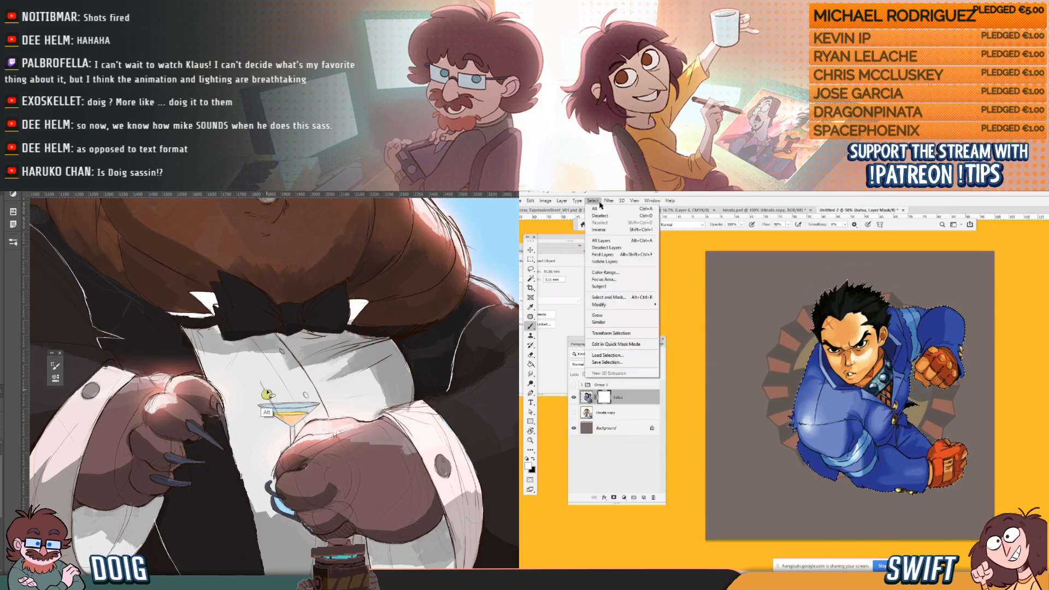
pyautogui.moveTo(609, 201)
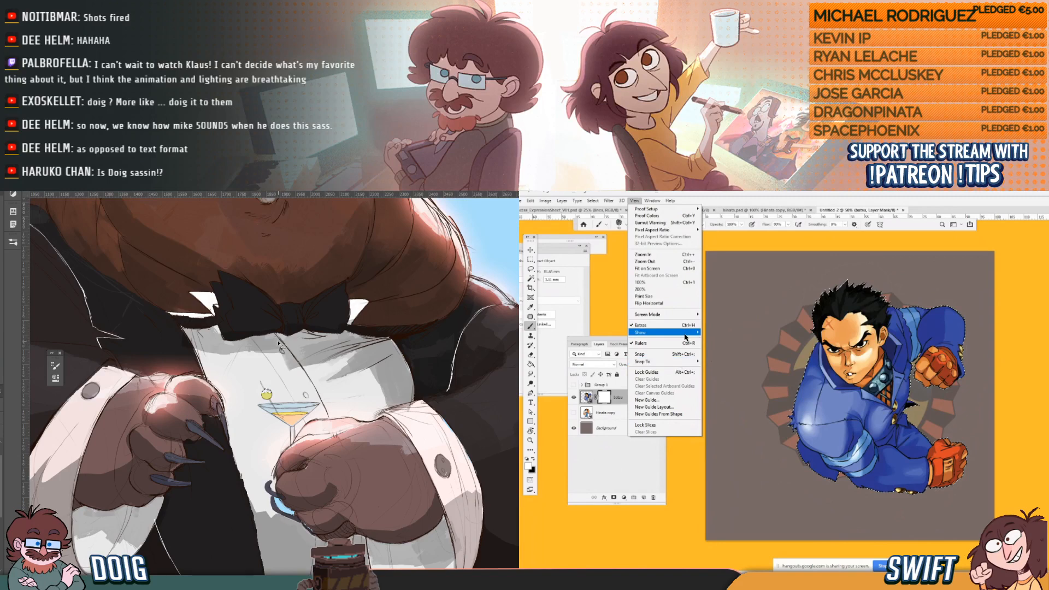
pyautogui.moveTo(558, 204)
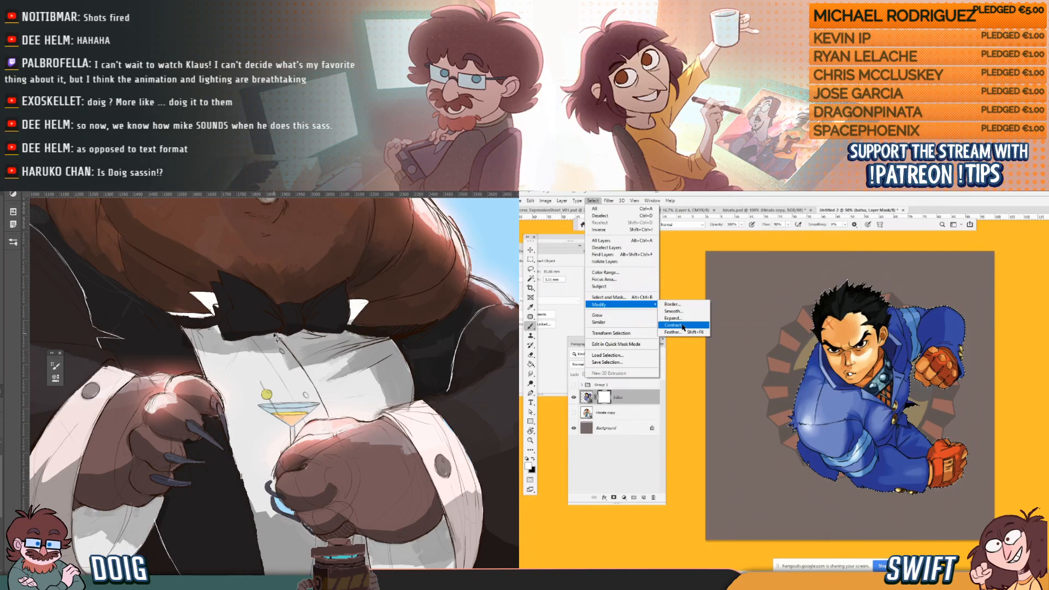
pyautogui.hotkey('ctrl', '0')
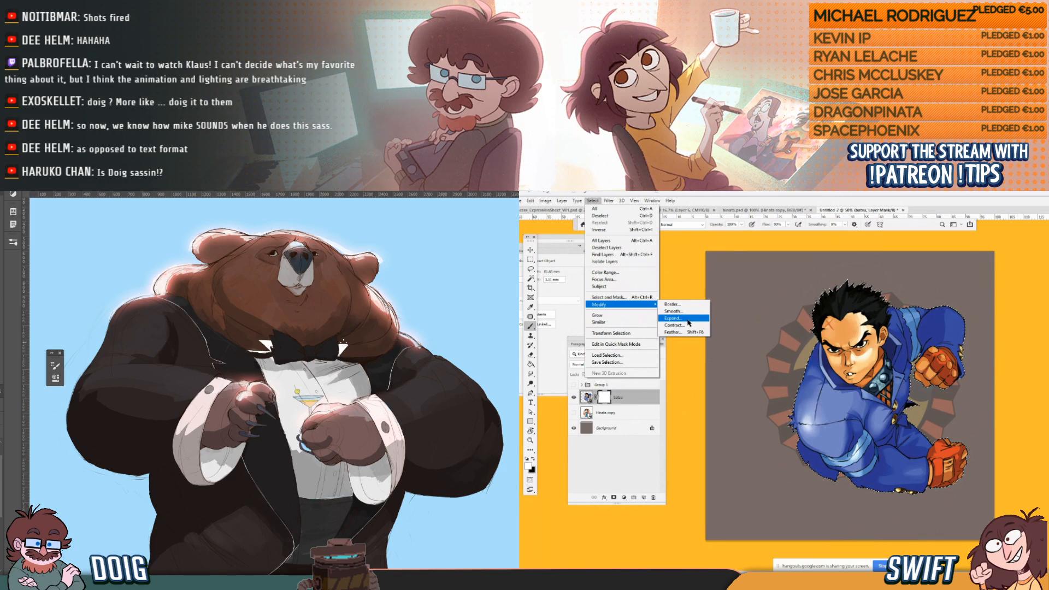
pyautogui.click(687, 320)
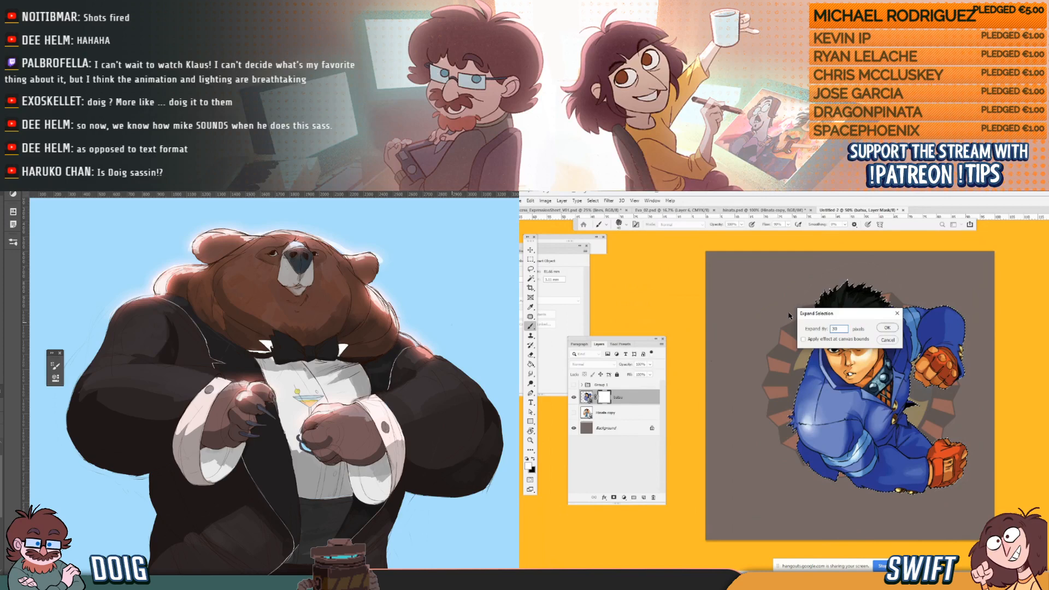
pyautogui.press('Return')
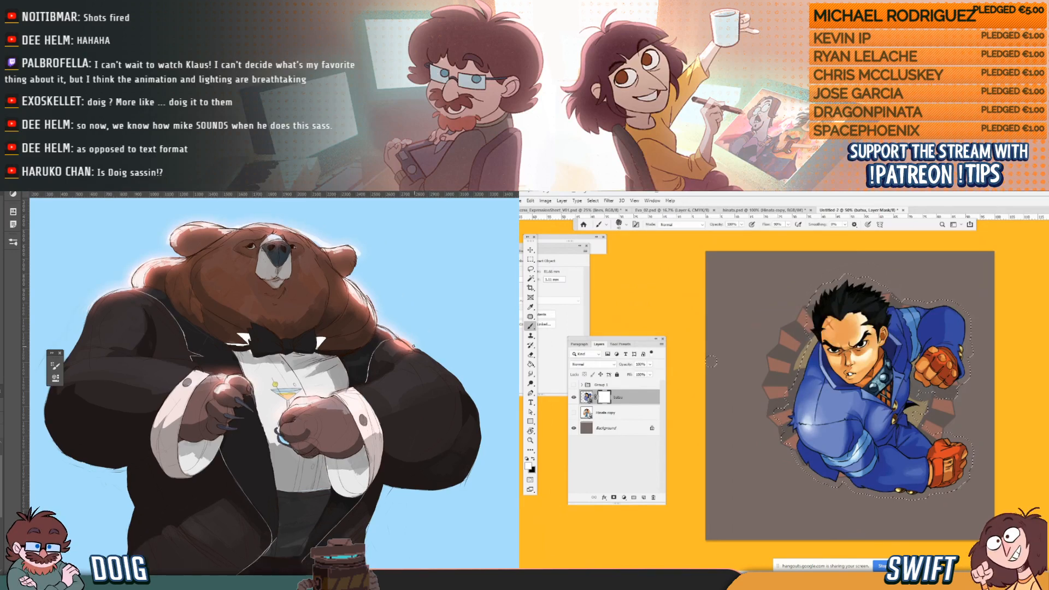
# Fill the expanded selection with white on a new layer beneath the blue-uniformed character, and erase the stray white spots around the border.
pyautogui.press('g')
pyautogui.moveTo(413, 345)
pyautogui.mouseDown()
pyautogui.moveTo(432, 320)
pyautogui.moveTo(379, 344)
pyautogui.mouseUp()
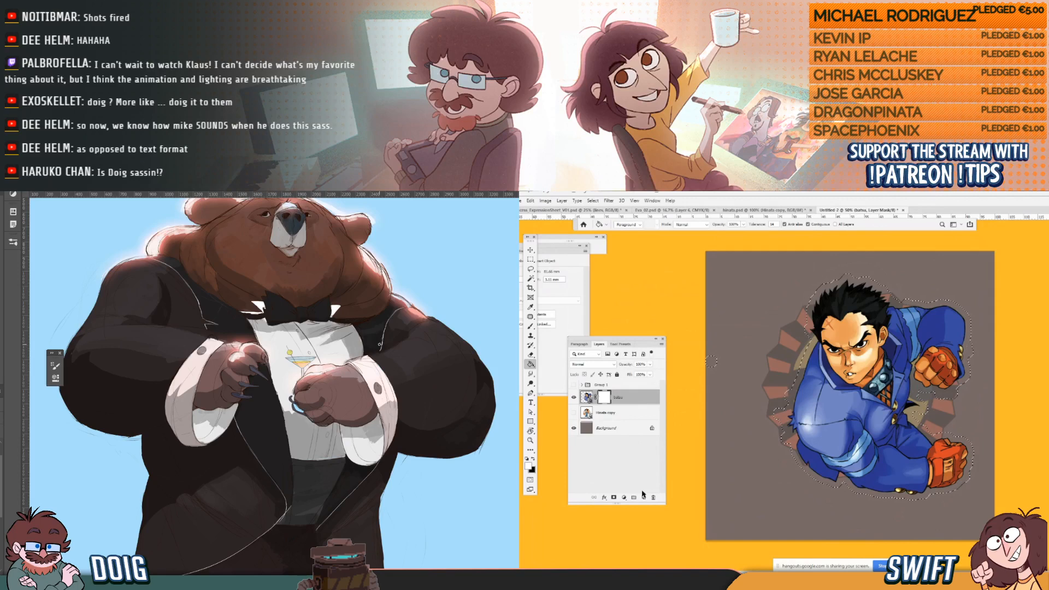
pyautogui.click(644, 496)
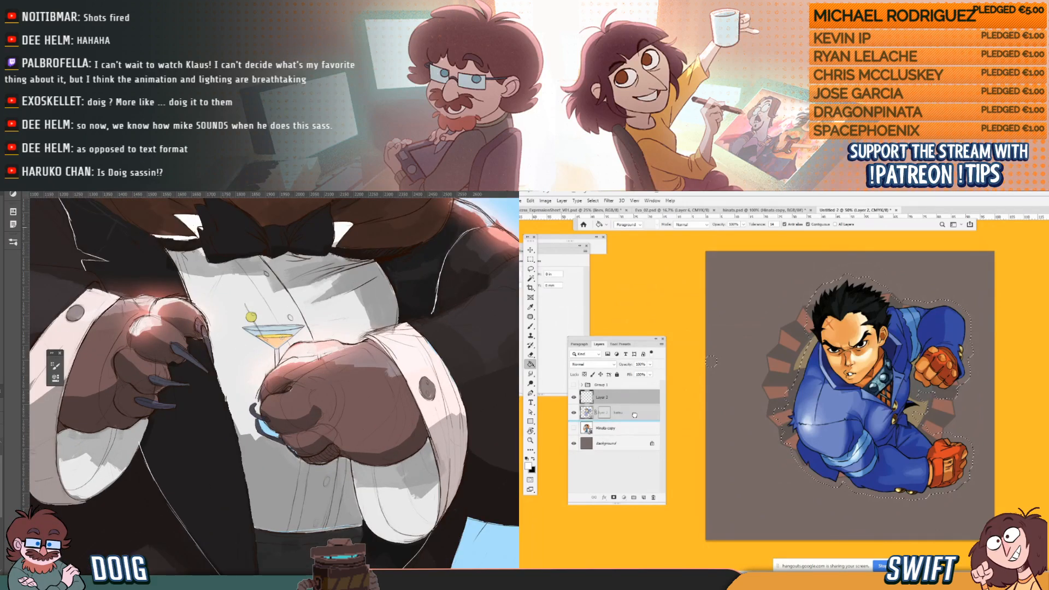
pyautogui.moveTo(634, 415); pyautogui.dragTo(635, 420)
pyautogui.click(777, 420)
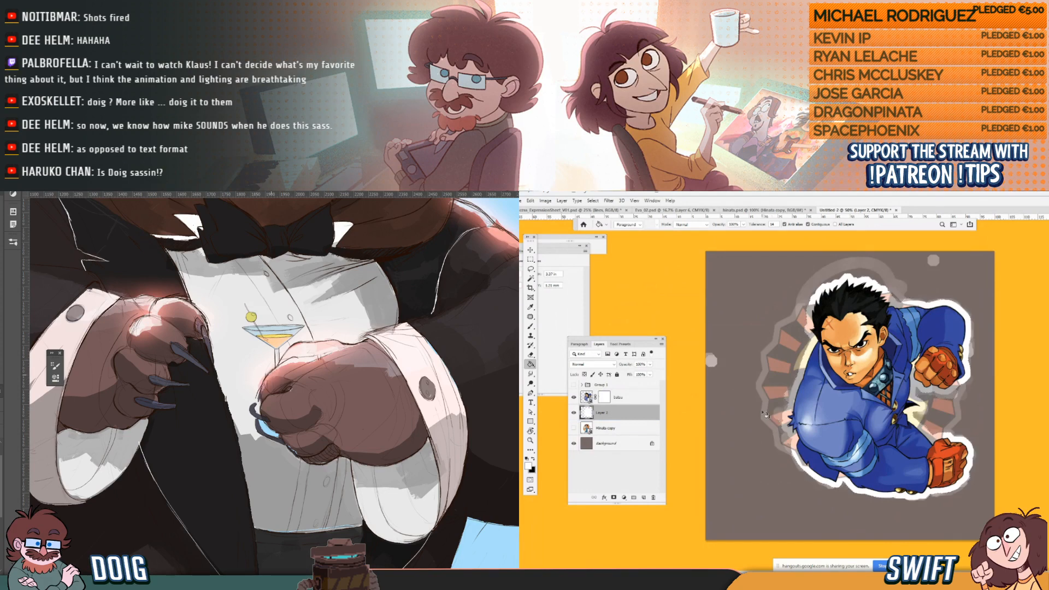
pyautogui.press('e')
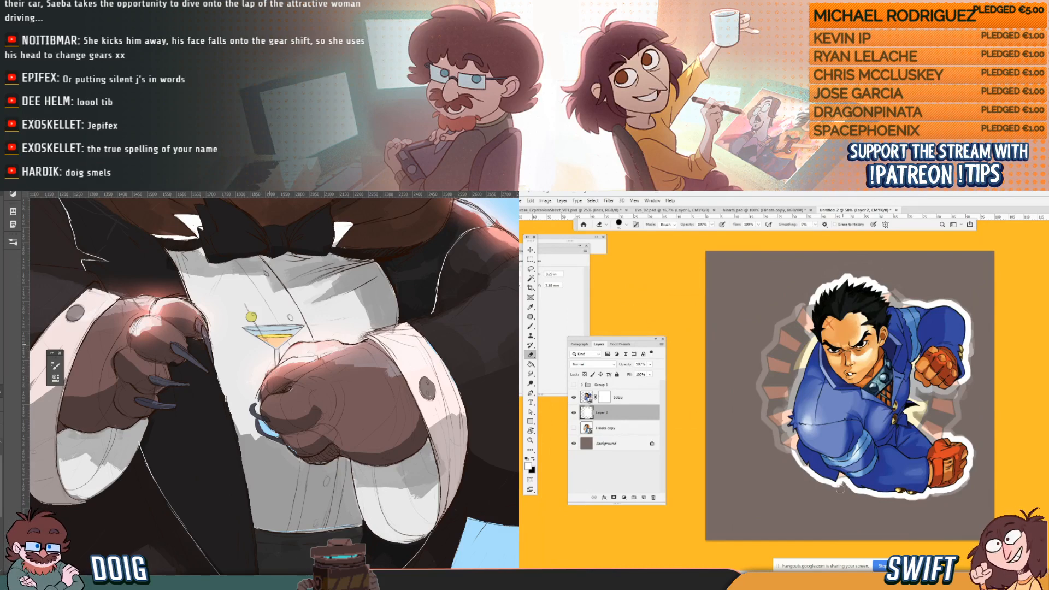
# Examine the tuxedoed bear as a whole figure, and look closely at its jacket, shoulders and head.
pyautogui.moveTo(122, 271); pyautogui.dragTo(263, 373)
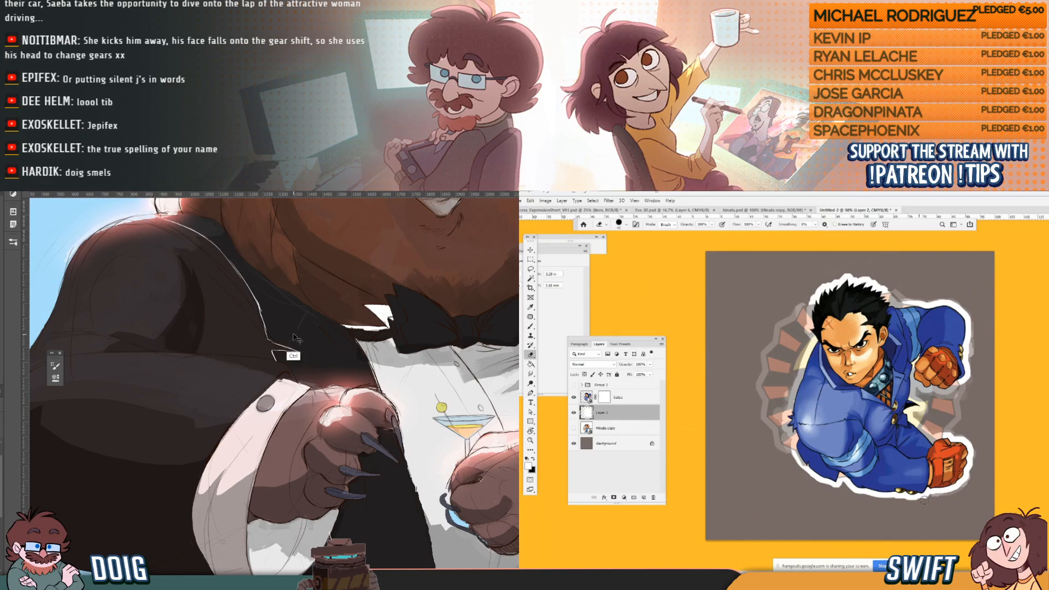
pyautogui.hotkey('ctrl', '-')
pyautogui.hotkey('ctrl', '-')
pyautogui.hotkey('ctrl', '-')
pyautogui.hotkey('ctrl', '-')
pyautogui.hotkey('ctrl', '-')
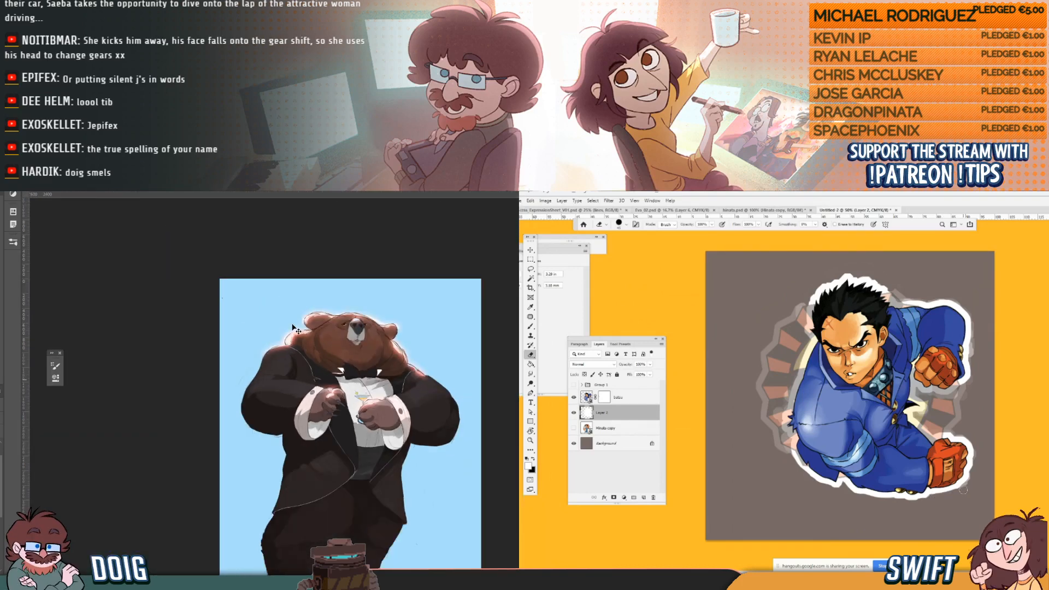
pyautogui.hotkey('ctrl', '+')
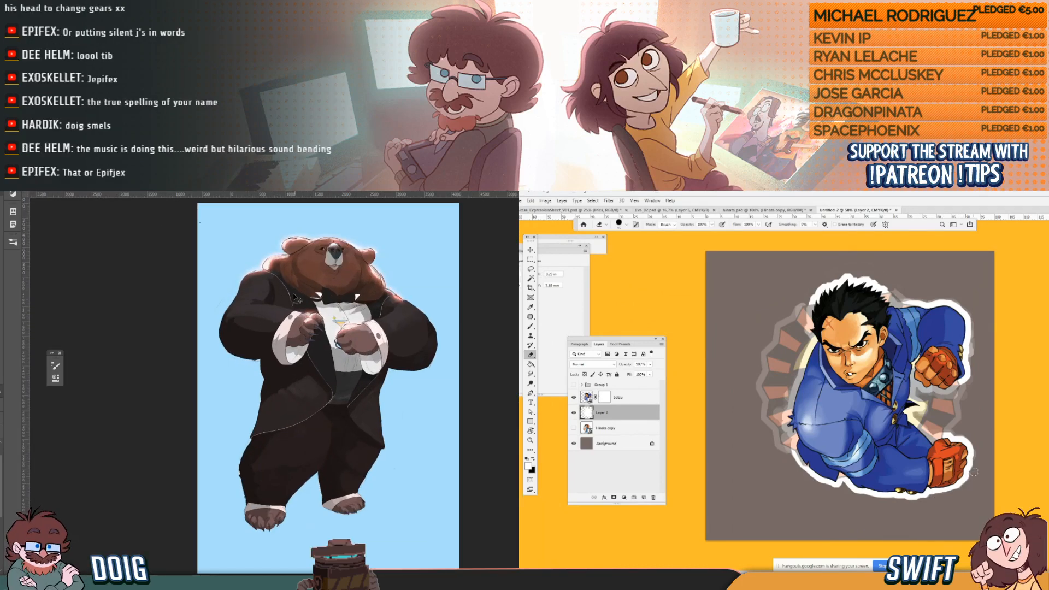
pyautogui.hotkey('ctrl', '+')
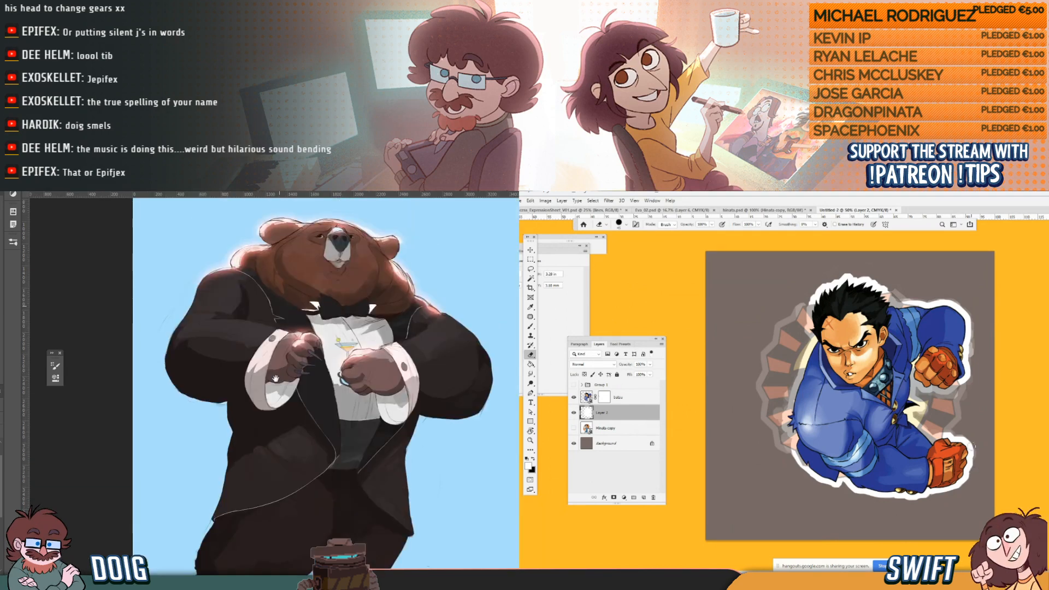
pyautogui.moveTo(232, 255); pyautogui.dragTo(227, 330)
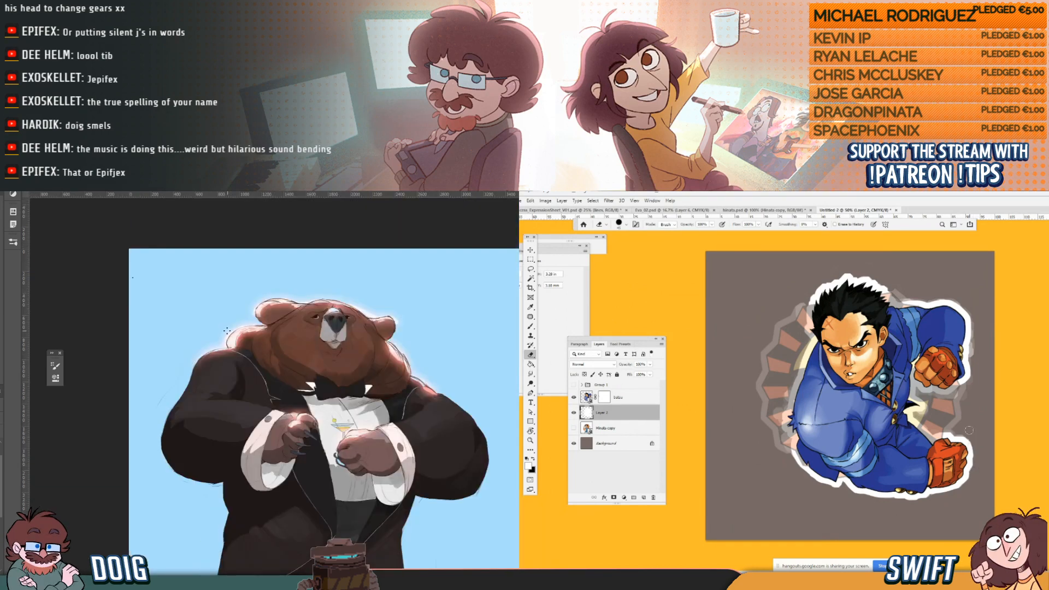
pyautogui.hotkey('ctrl', '+')
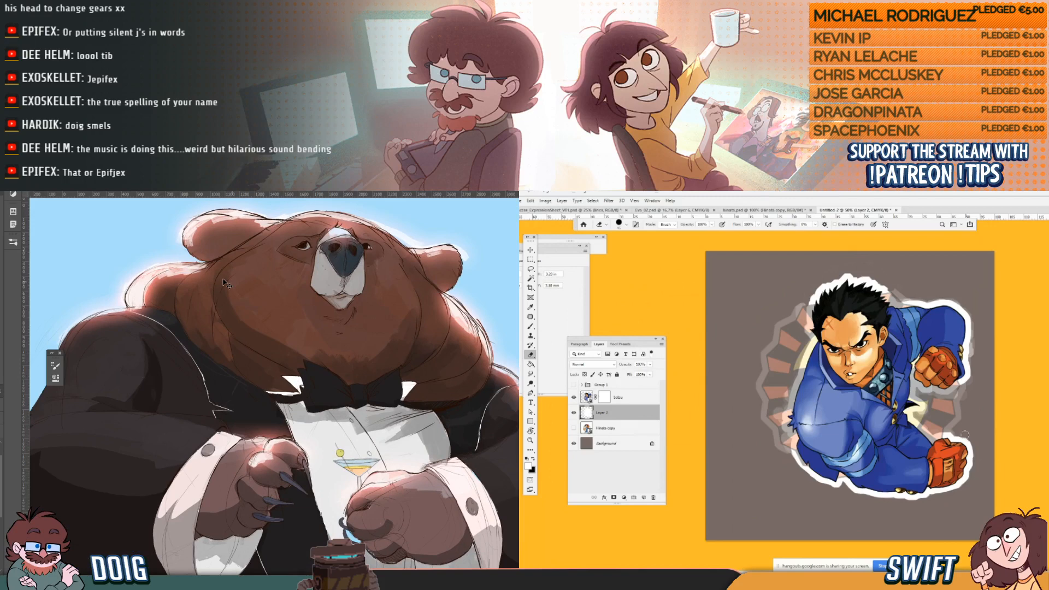
pyautogui.moveTo(225, 283); pyautogui.dragTo(284, 323)
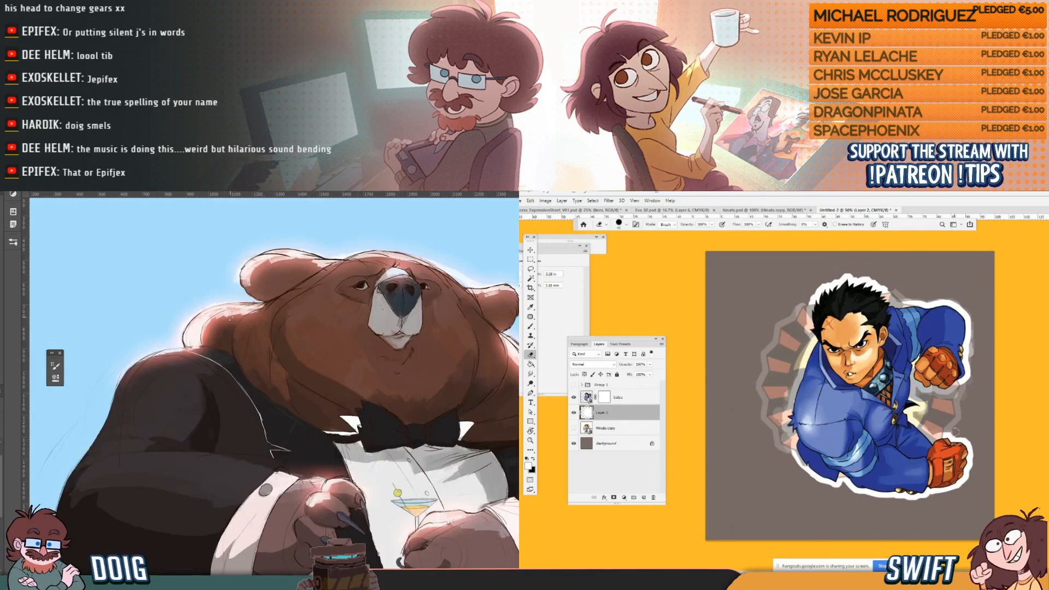
# Clean up the pale glow along the outer edge of the bear's ear on the image's right side.
pyautogui.hotkey('ctrl', '+')
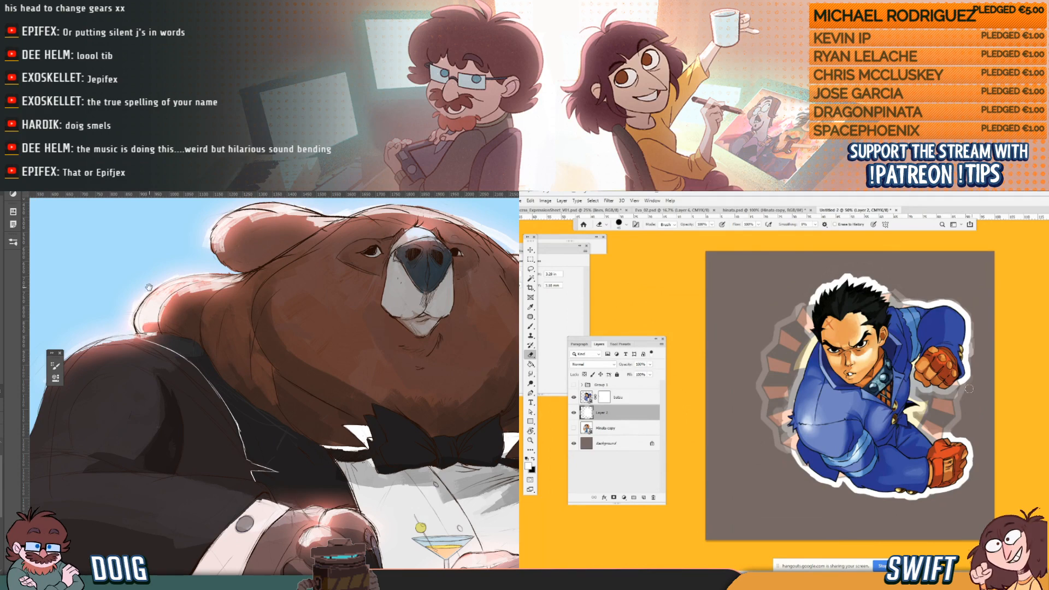
pyautogui.moveTo(147, 299); pyautogui.dragTo(161, 319)
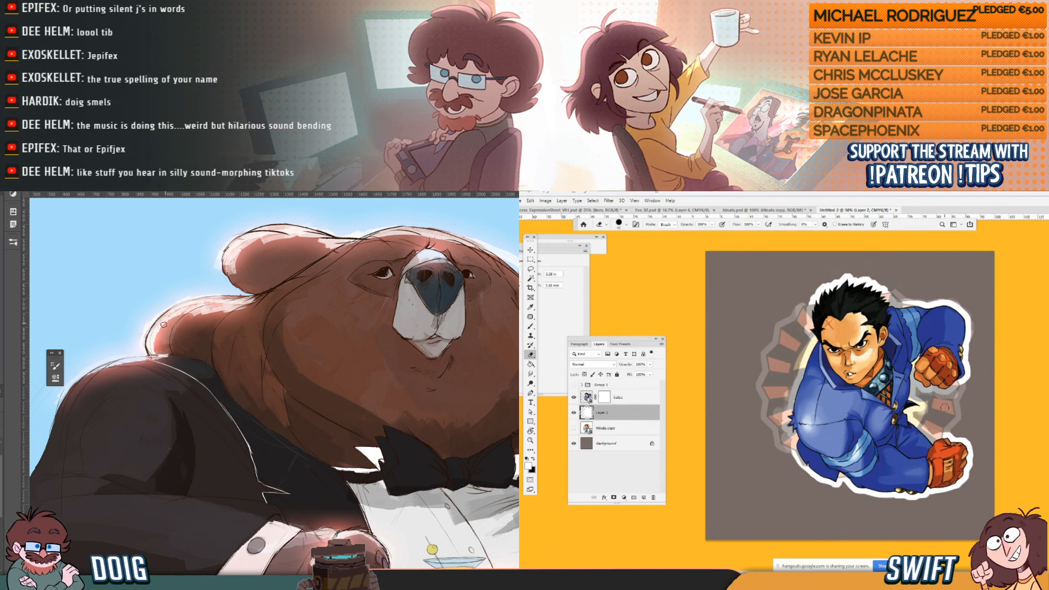
pyautogui.moveTo(362, 296); pyautogui.dragTo(172, 358)
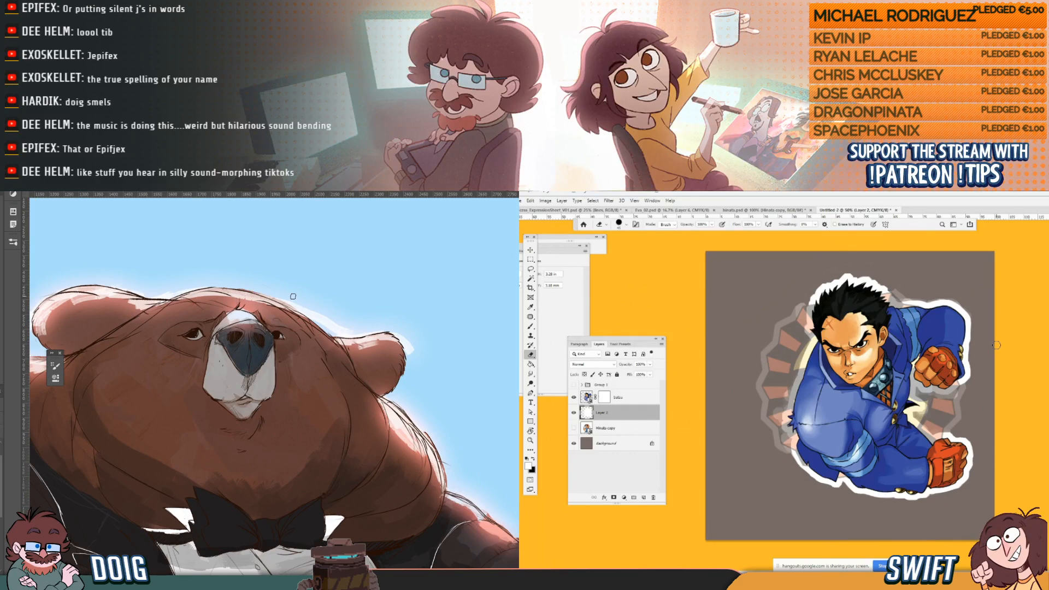
pyautogui.moveTo(390, 333); pyautogui.dragTo(409, 350)
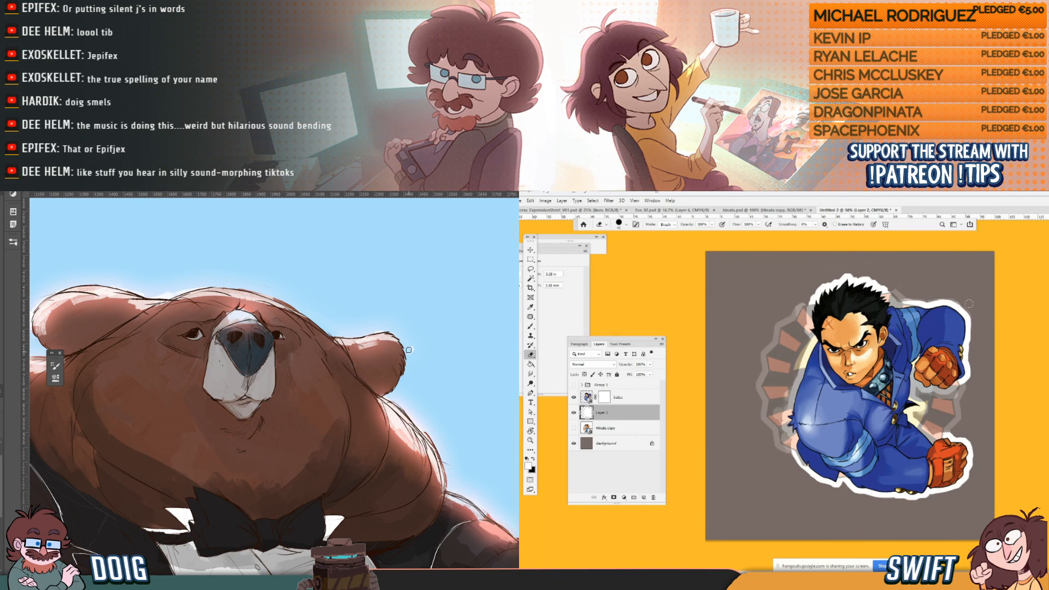
pyautogui.hotkey('ctrl', '-')
pyautogui.moveTo(408, 350); pyautogui.dragTo(317, 291)
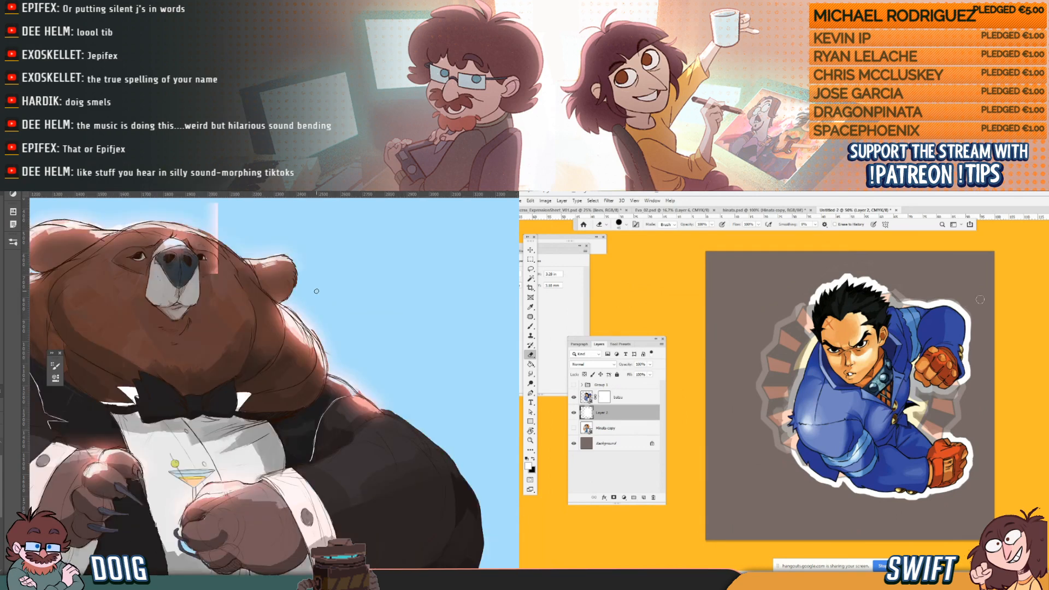
pyautogui.hotkey('ctrl', '-')
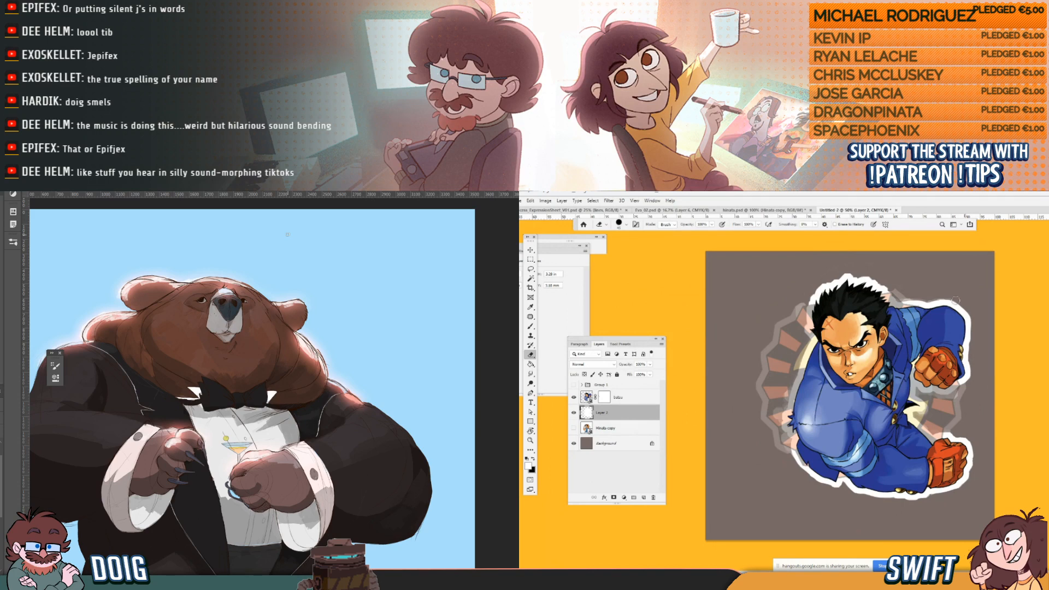
pyautogui.moveTo(219, 346); pyautogui.dragTo(250, 317)
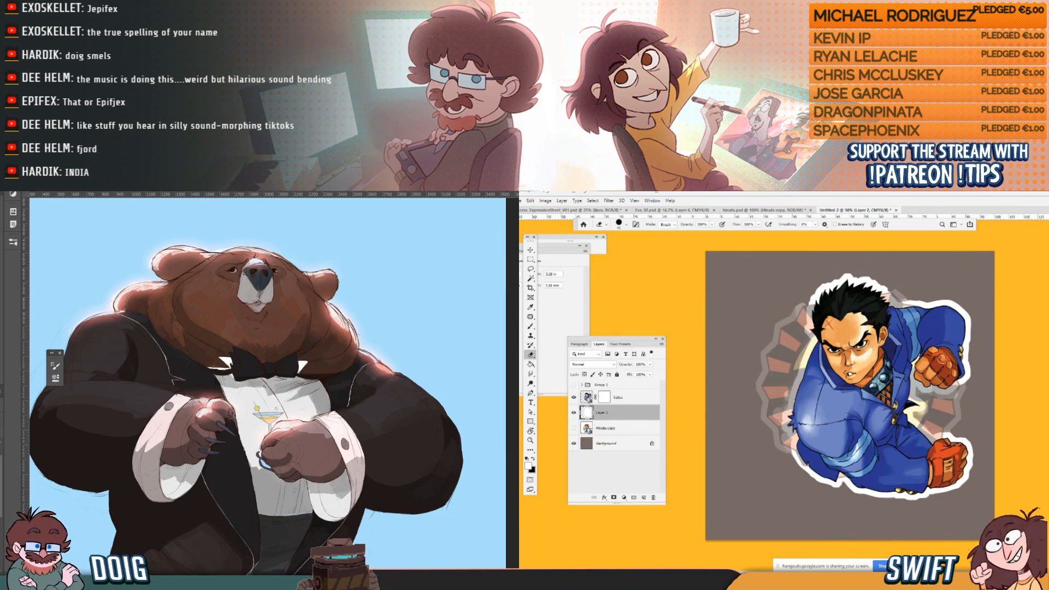
# Switch to the Brush tool with the white border layer beneath the blue-uniformed character as the target.
pyautogui.press('b')
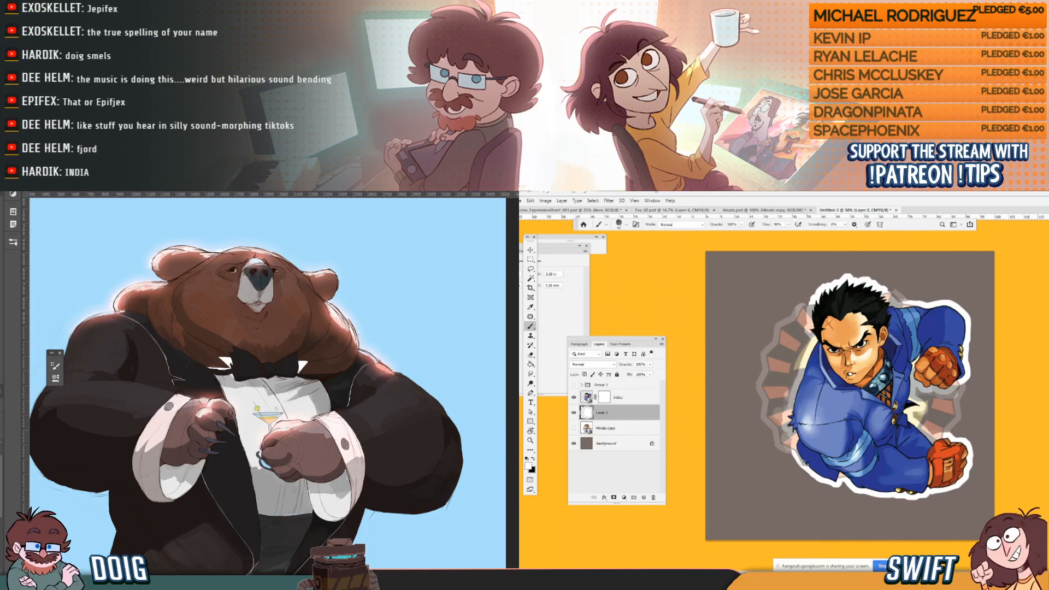